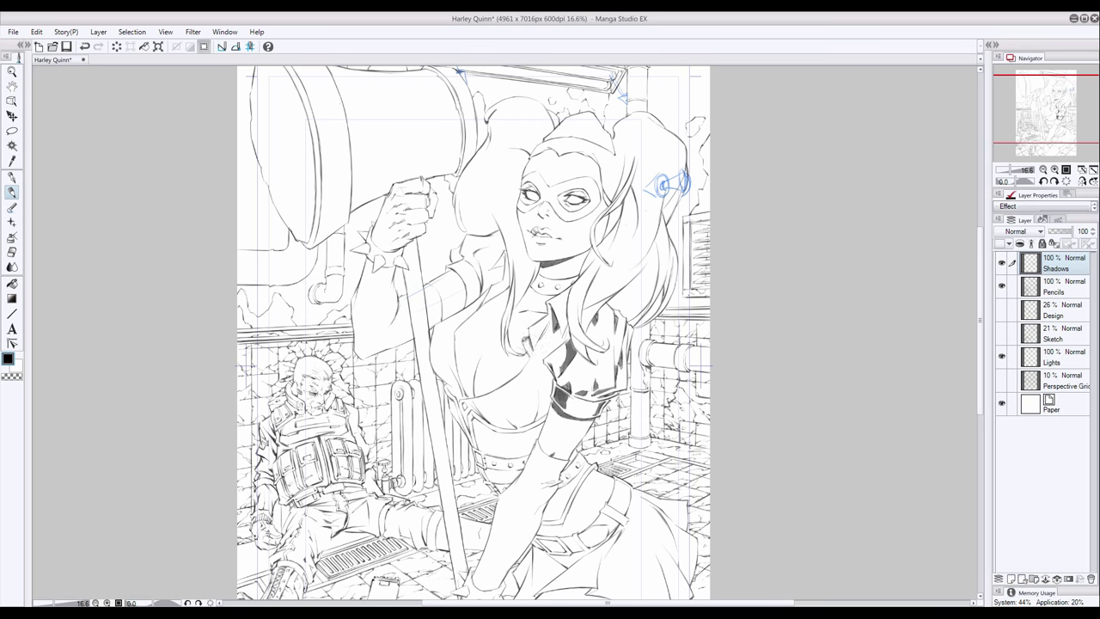
Paint dark shadows into the folds of the woman's blouse beneath the bust and beside the collar on the Shadows layer
drag(533, 337, 522, 371)
drag(549, 312, 541, 319)
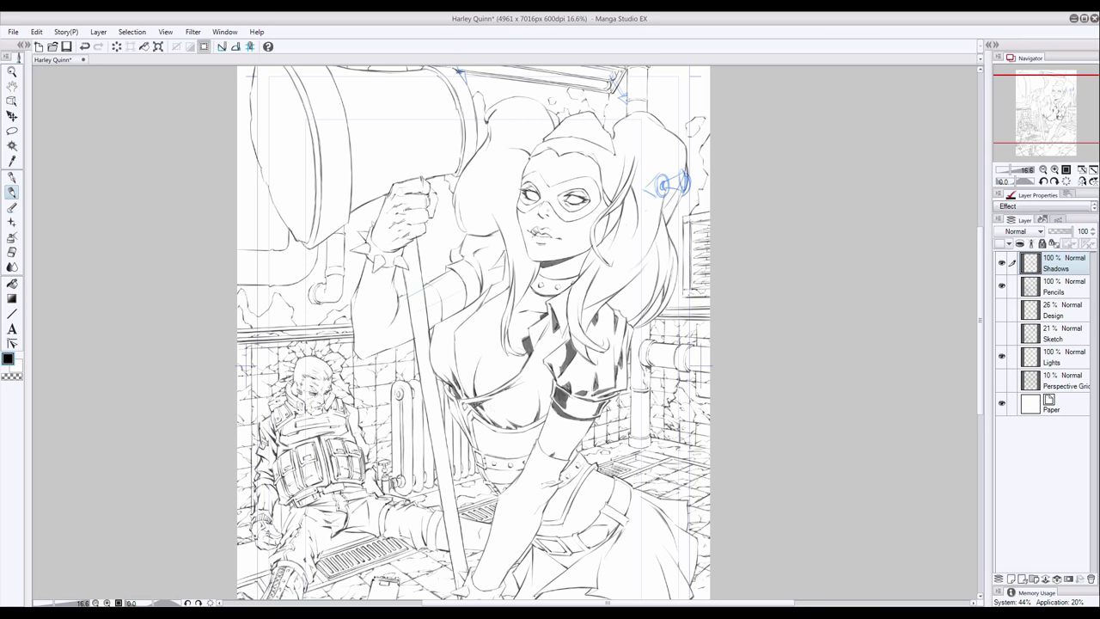
On the Lights layer, sketch blue light-direction markers down the page's right edge beside the pipe, the vent and the floor
click(1064, 357)
drag(660, 337, 692, 359)
drag(664, 323, 698, 346)
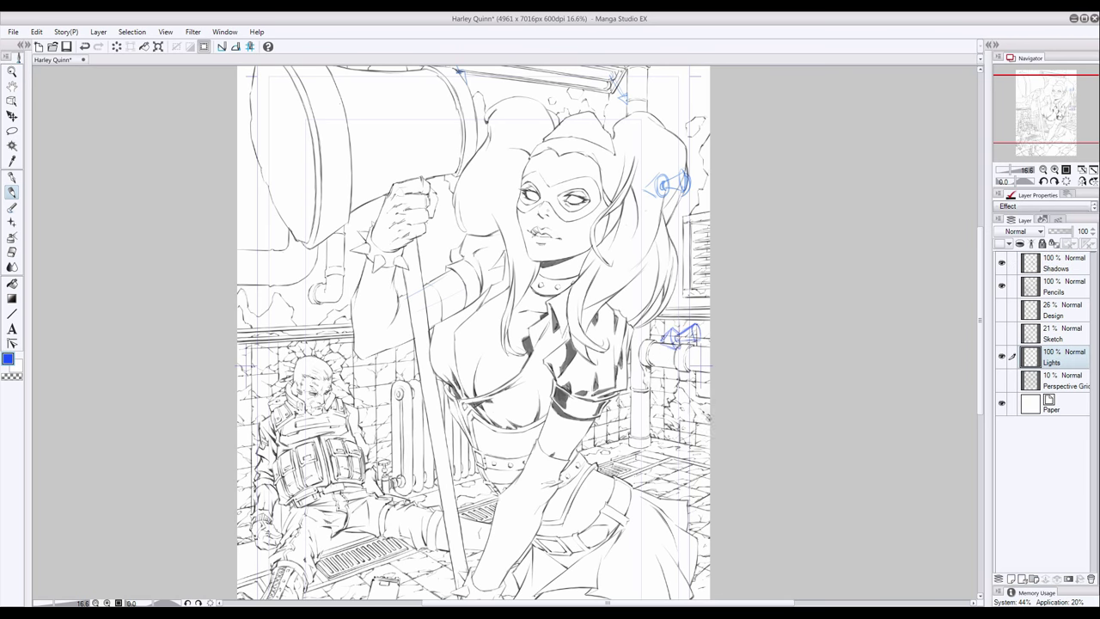
drag(677, 409, 709, 437)
drag(662, 258, 695, 242)
On the Shadows layer, paint black shadows along the shirt front, the near sleeve, the waist and the neck beneath the hair
click(13, 192)
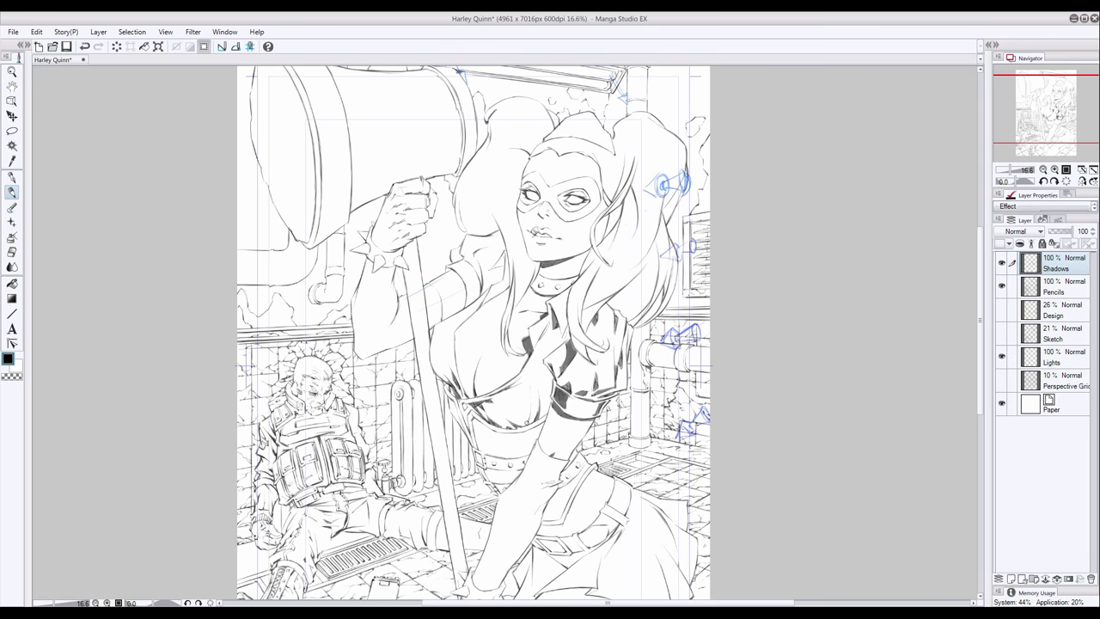
drag(444, 321, 488, 290)
mouse_move(568, 330)
mouse_down()
mouse_move(552, 356)
mouse_move(545, 349)
mouse_up()
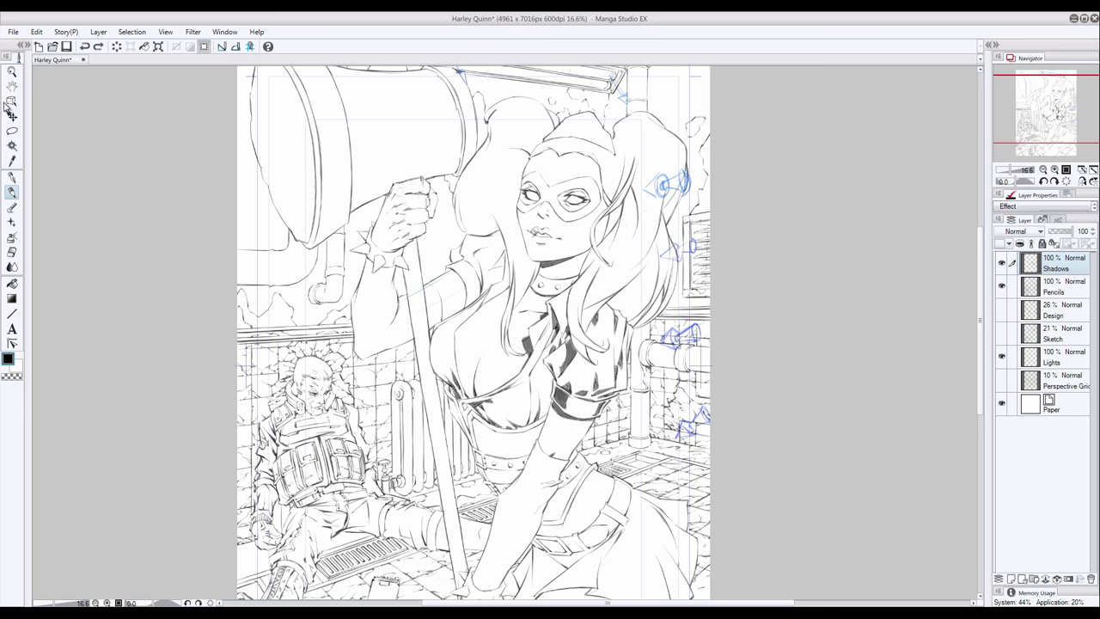
drag(544, 409, 542, 421)
drag(536, 430, 523, 466)
drag(551, 397, 533, 437)
drag(553, 371, 538, 402)
drag(555, 368, 538, 383)
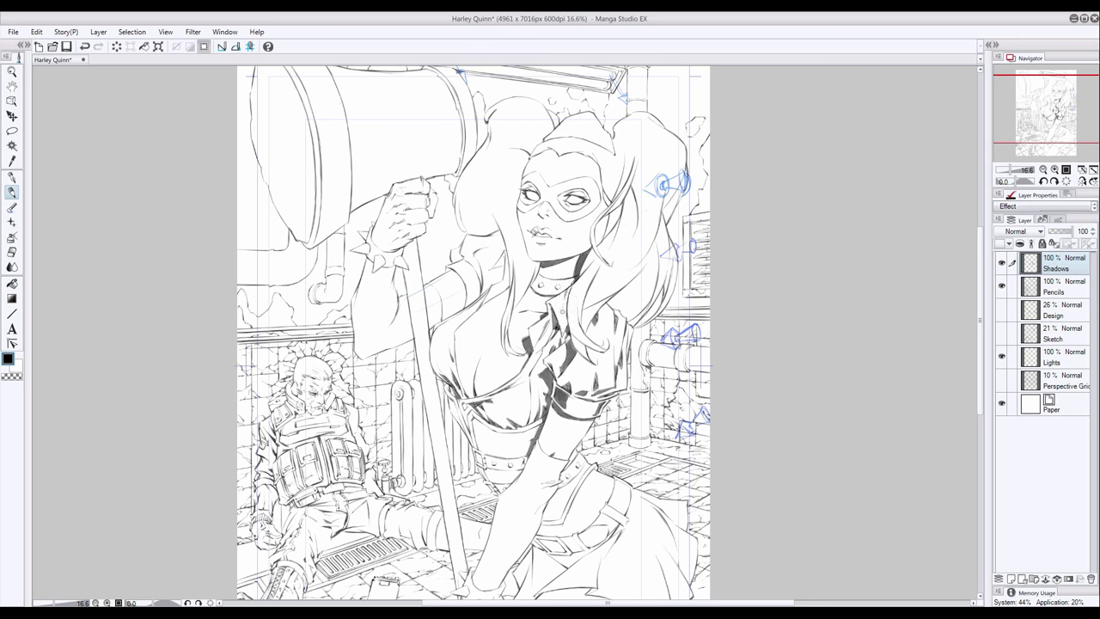
drag(572, 285, 560, 332)
drag(569, 315, 560, 344)
Fill in the shadows beneath the skirt hem and along the underside of the thigh
scroll(472, 333, down, 1)
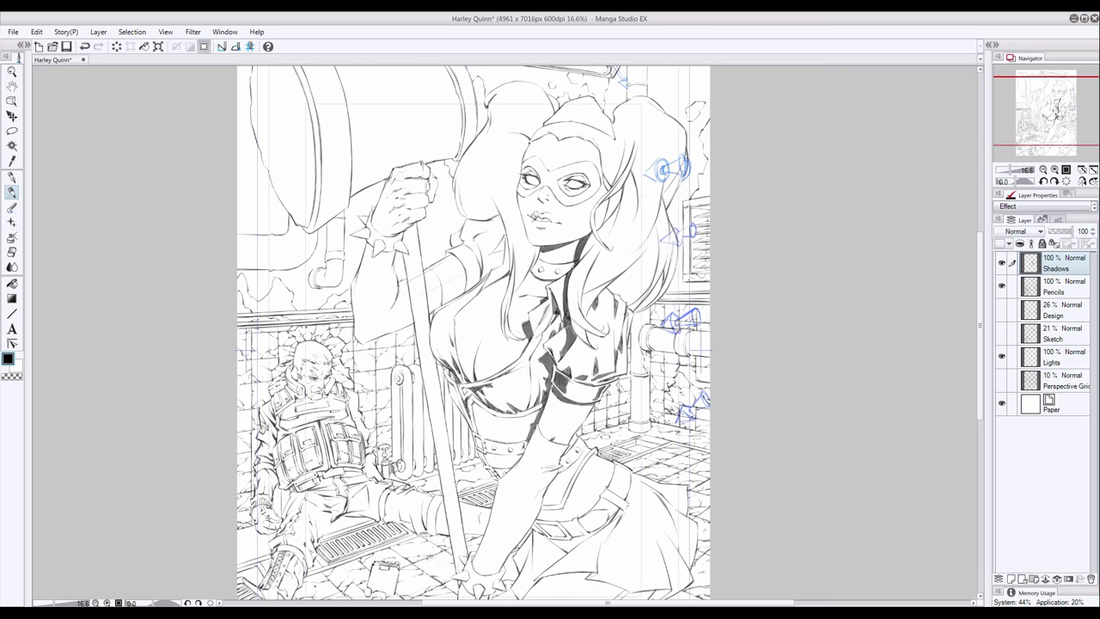
scroll(473, 333, down, 3)
drag(653, 455, 538, 429)
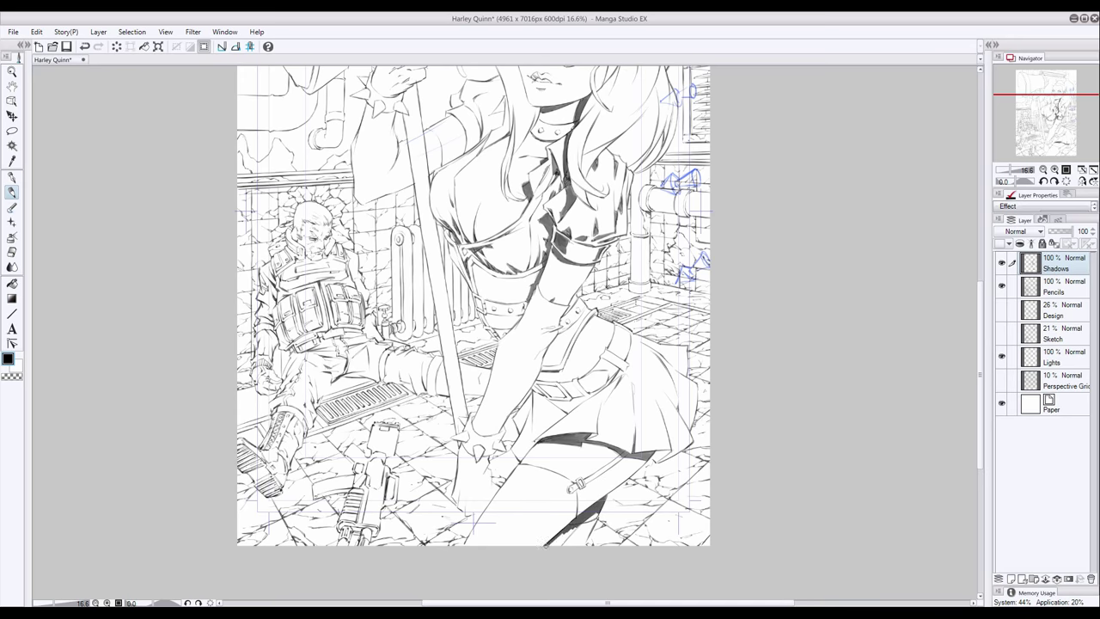
Shade the sleeve and forearm of the woman's raised arm holding the mallet
scroll(472, 332, up, 3)
mouse_move(504, 205)
mouse_down()
mouse_move(487, 251)
mouse_move(457, 223)
mouse_up()
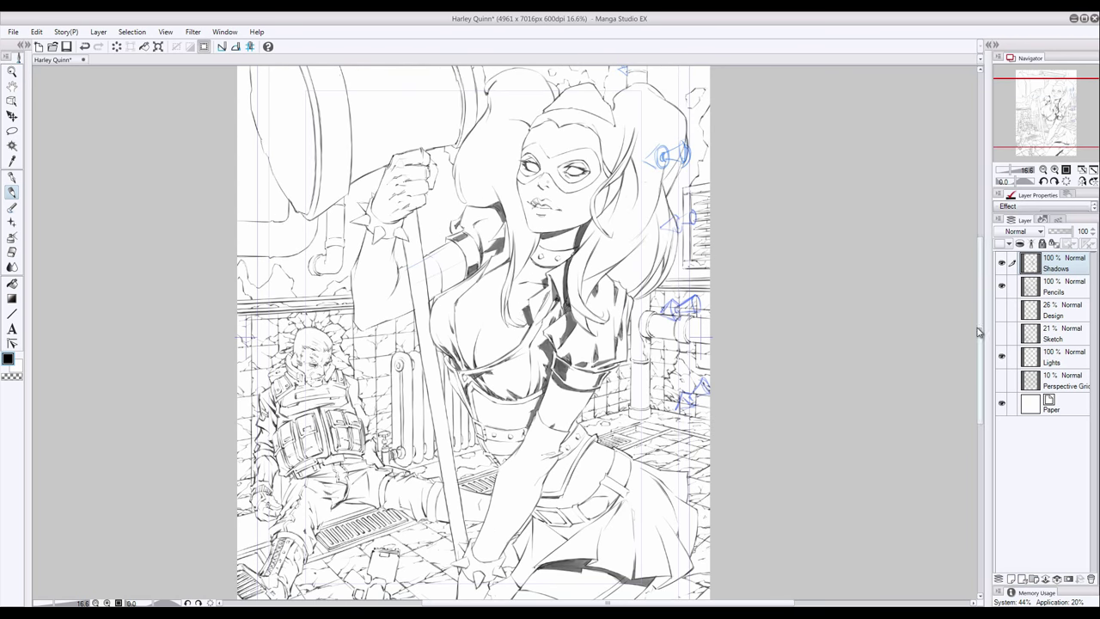
drag(392, 238, 375, 308)
Shade the corset's vertical panels, its upper edge below the blouse and its outer side
scroll(418, 417, down, 2)
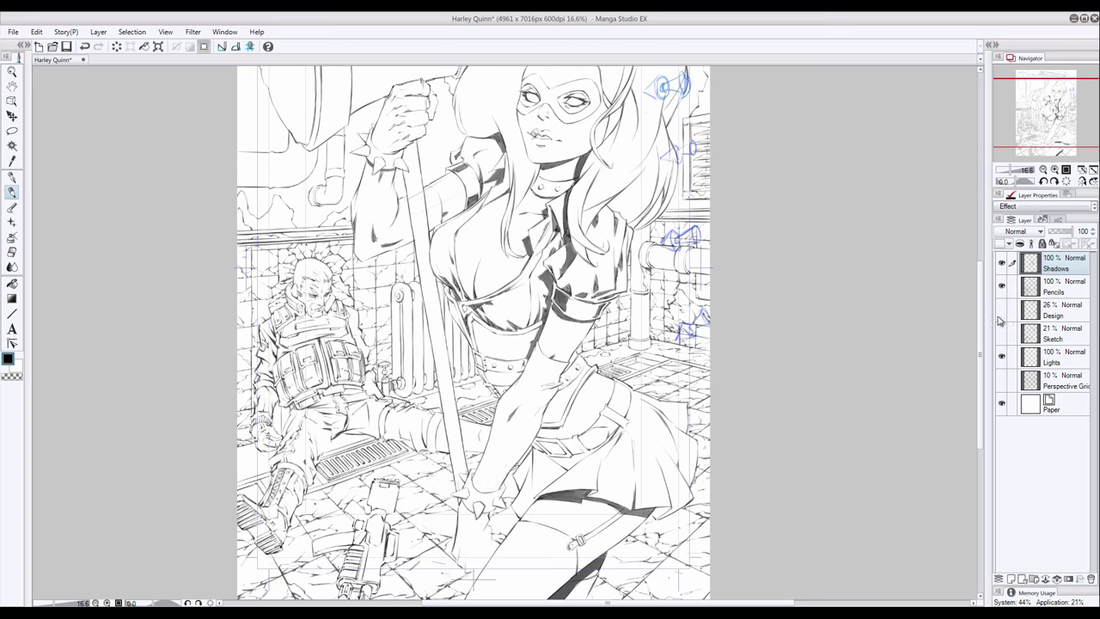
scroll(418, 417, up, 3)
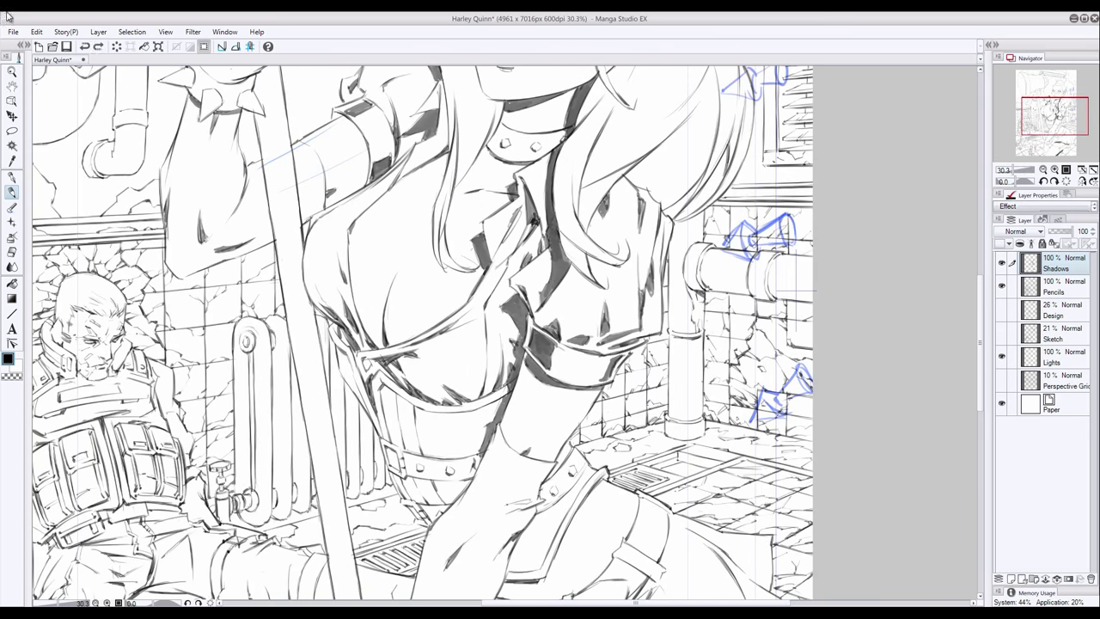
drag(438, 412, 437, 459)
drag(459, 413, 457, 459)
scroll(421, 333, down, 2)
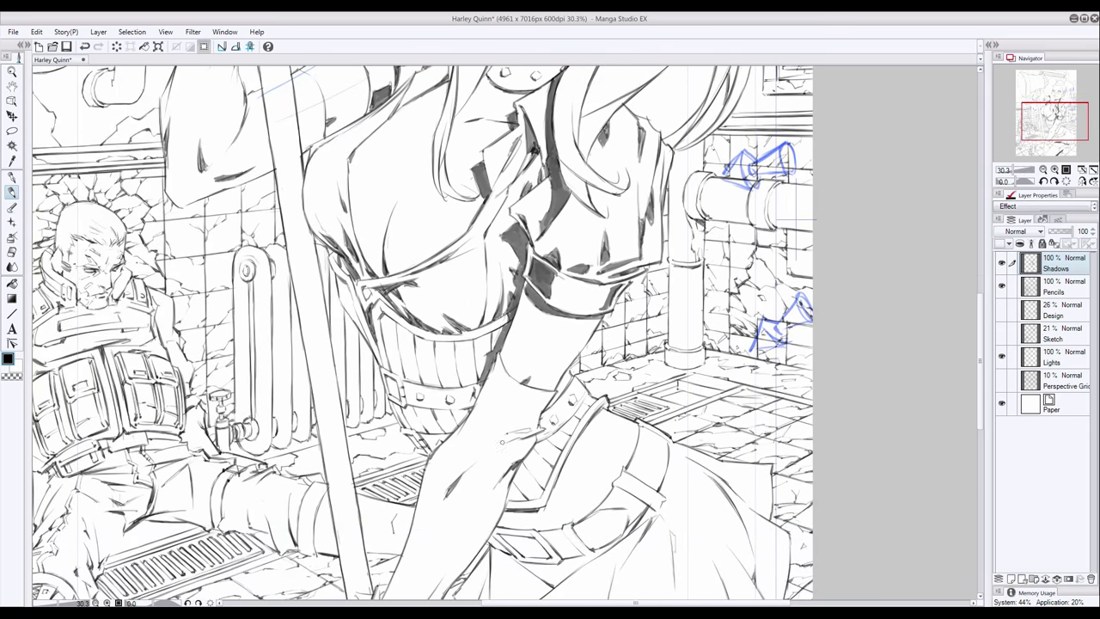
drag(505, 328, 383, 339)
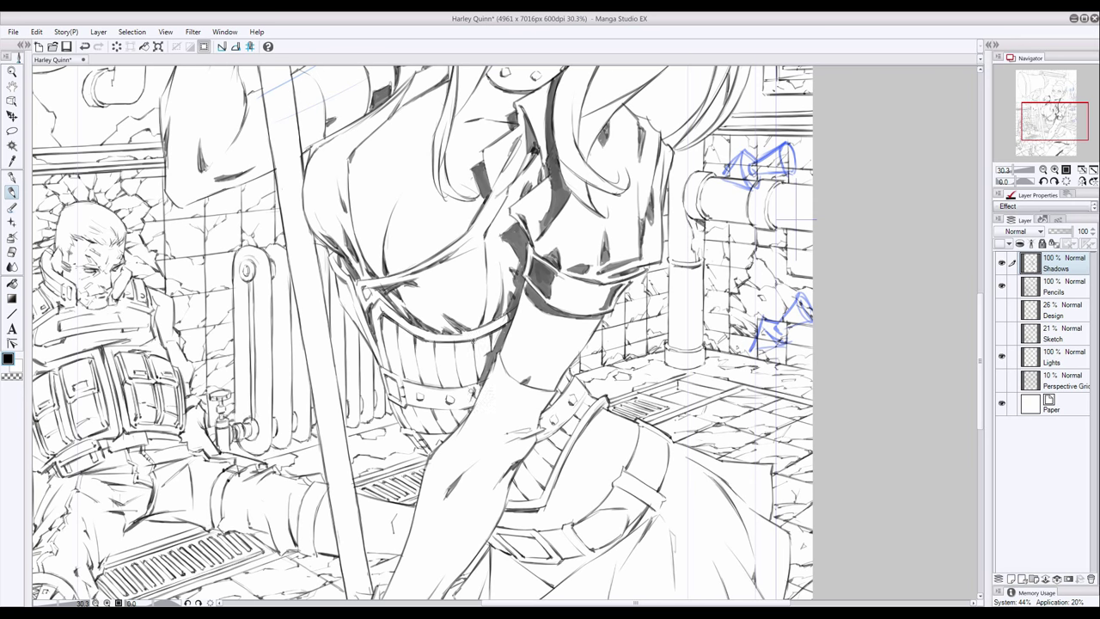
drag(344, 276, 365, 342)
Draw the corset's lower edge detail and round studs on the hip belt, and save the file
mouse_move(541, 397)
mouse_down()
mouse_move(586, 442)
mouse_move(648, 454)
mouse_up()
drag(643, 430, 663, 442)
drag(658, 454, 662, 459)
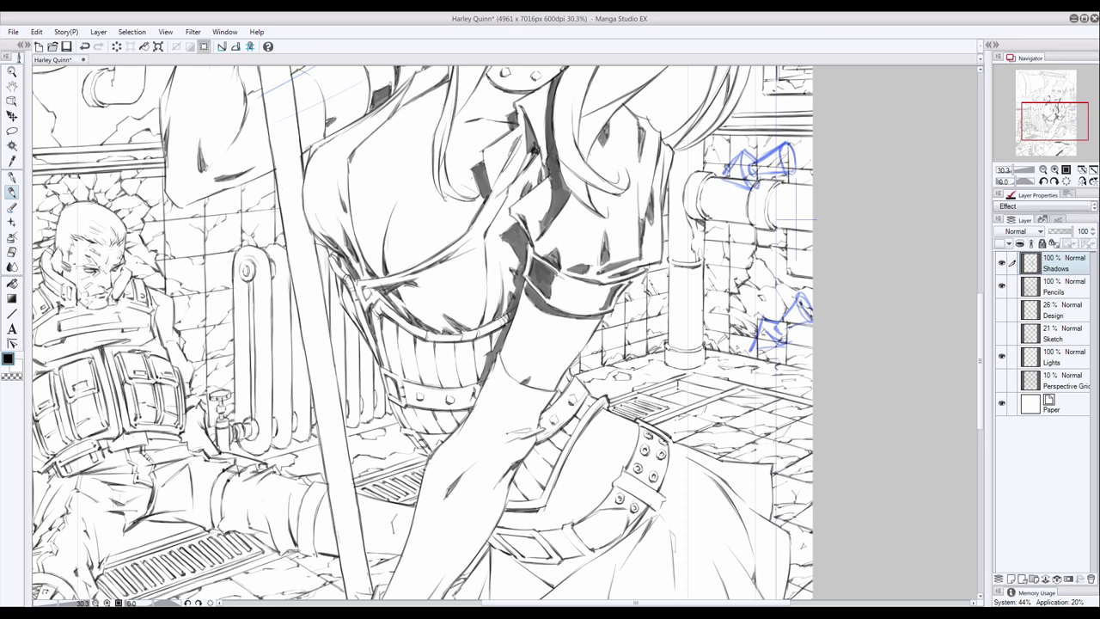
key(ctrl+s)
With the Design layer visible, paint shadows on the seated man's head, collar and vest pouches
scroll(421, 335, down, 2)
key(ctrl+minus)
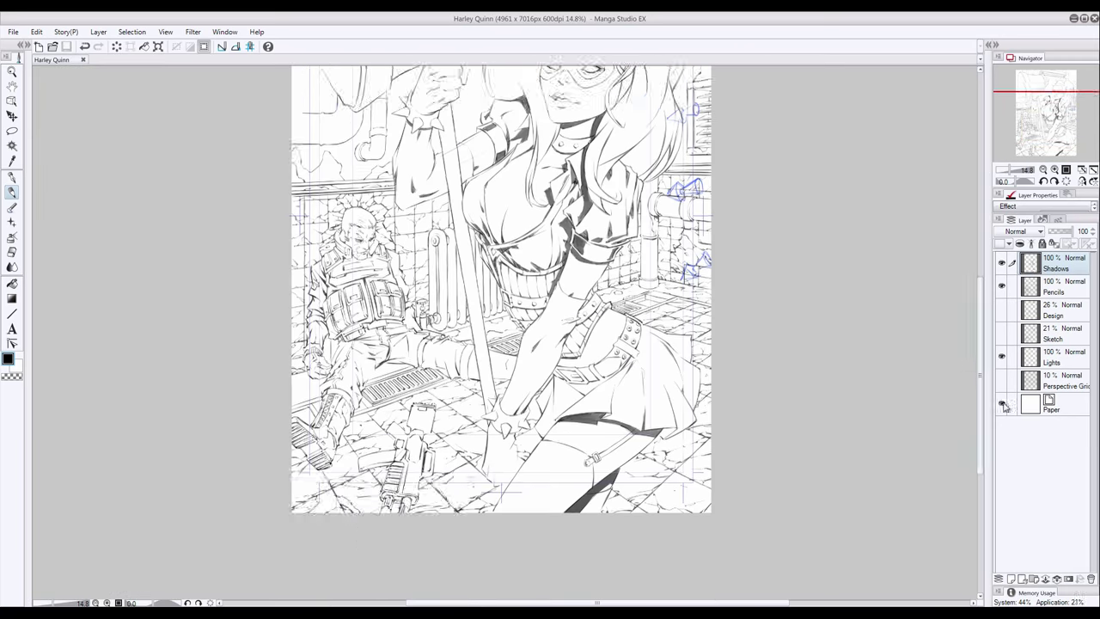
click(1002, 404)
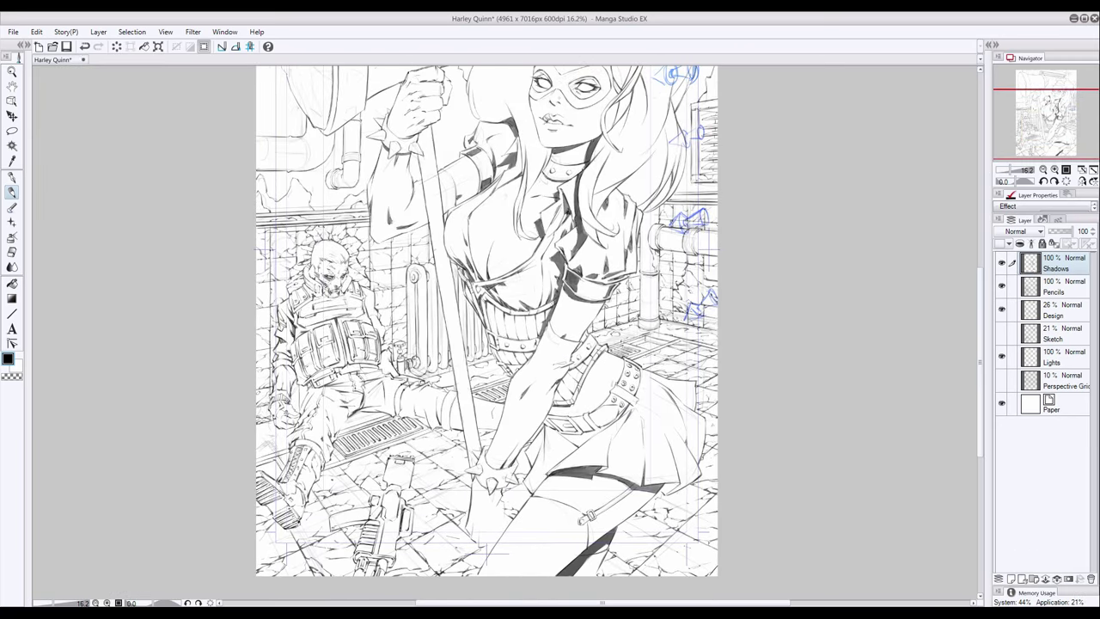
drag(305, 327, 346, 314)
drag(299, 384, 336, 361)
drag(349, 324, 349, 356)
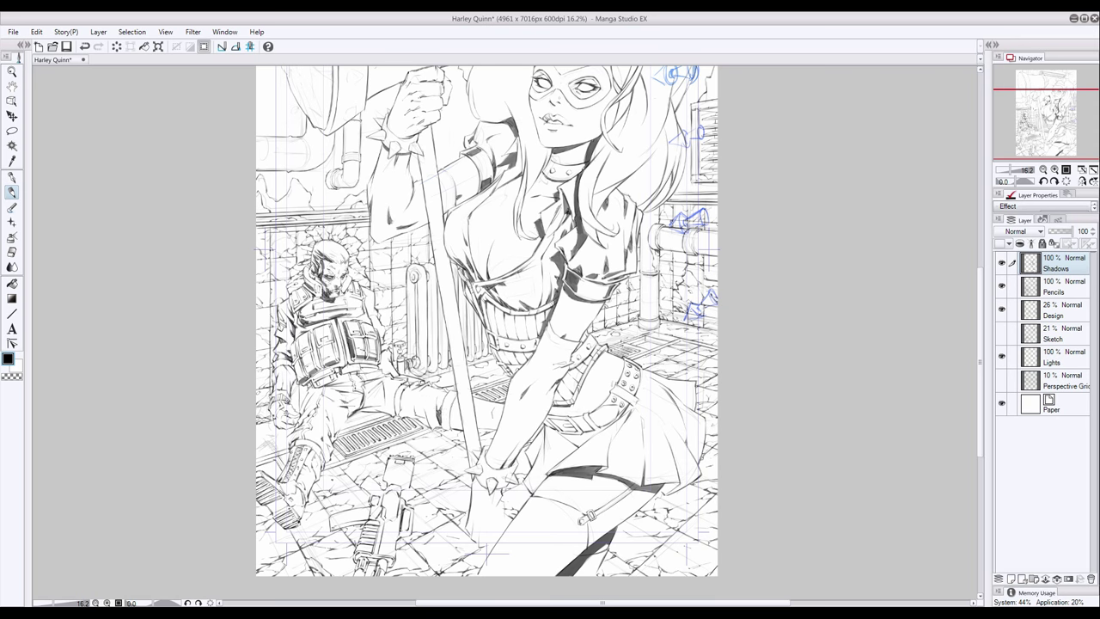
Shade the folds of the seated man's trousers, his outstretched leg and his boot
drag(367, 290, 368, 306)
drag(424, 313, 430, 323)
drag(335, 414, 349, 433)
drag(304, 438, 324, 459)
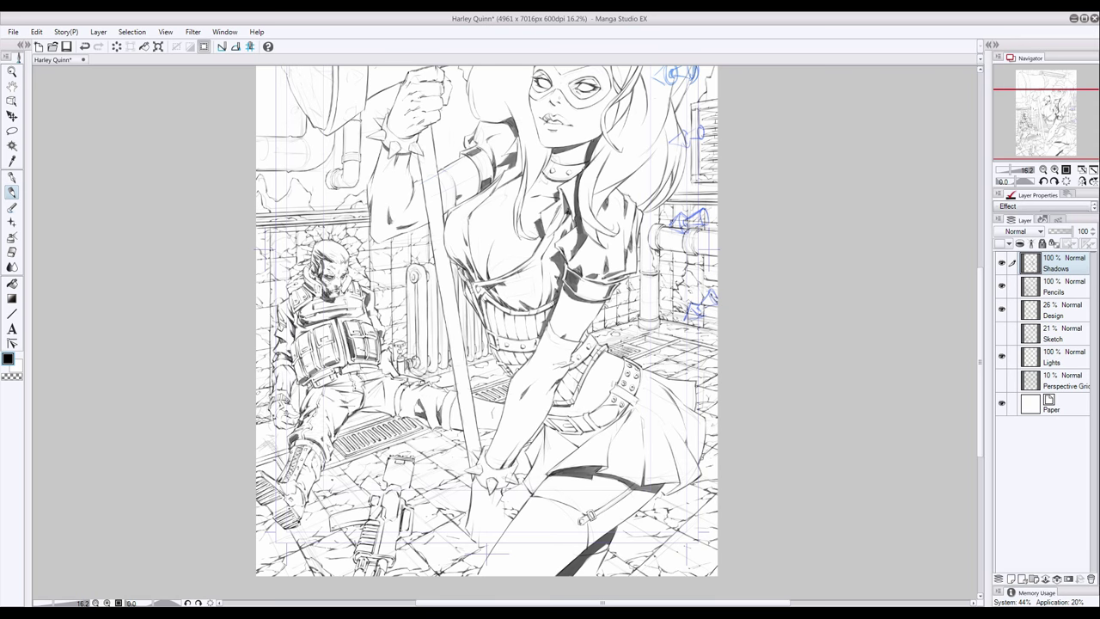
drag(362, 398, 378, 411)
drag(374, 409, 390, 414)
drag(304, 393, 306, 407)
drag(438, 426, 404, 398)
drag(414, 418, 399, 395)
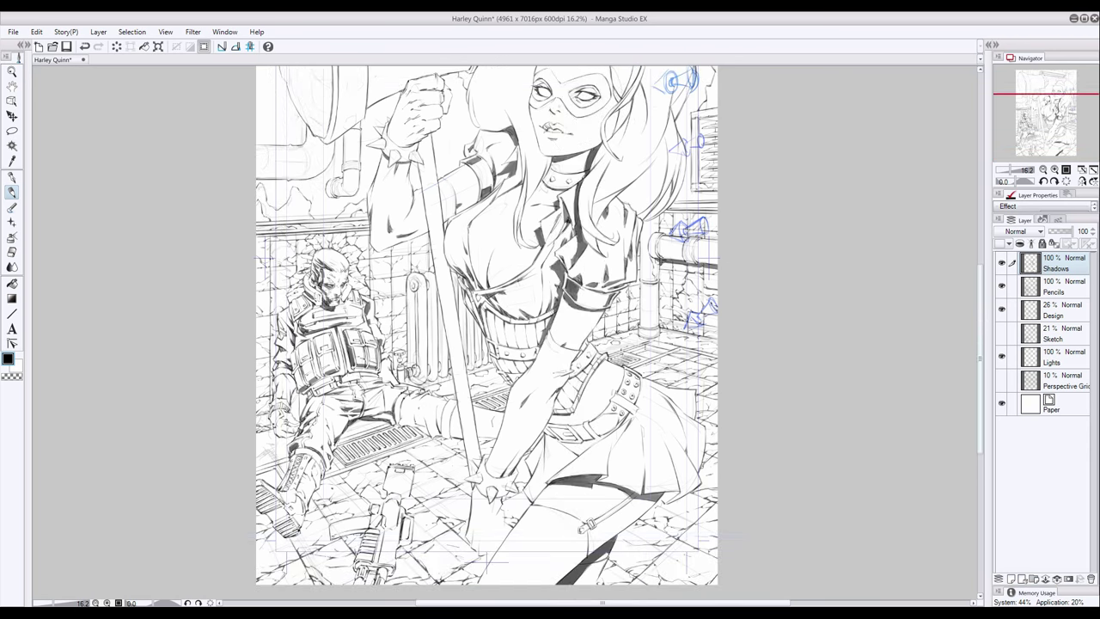
Add shadow lines down the radiator fins behind the mallet handle
drag(420, 283, 439, 363)
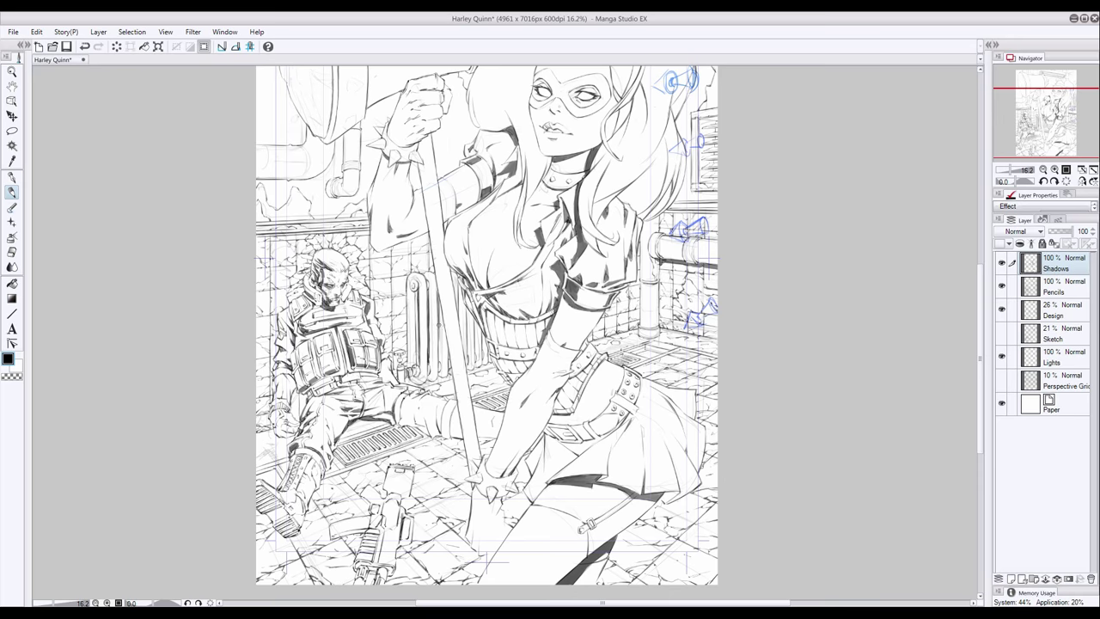
drag(469, 308, 476, 352)
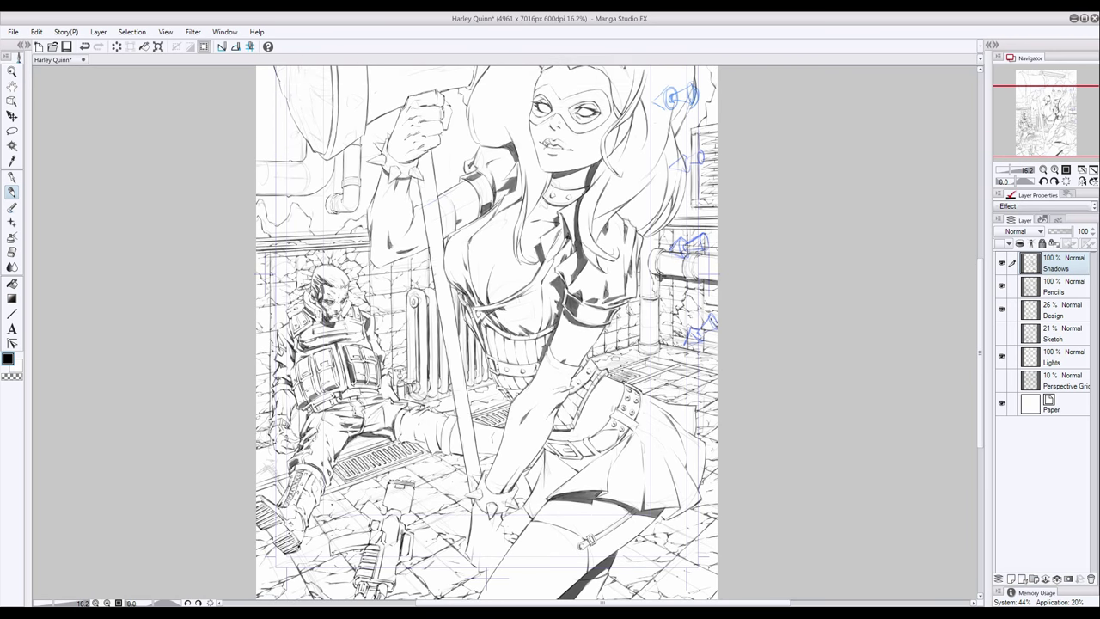
Paint the seated man's cast shadow on the wall behind his head and arm and beside his boot
drag(303, 287, 262, 452)
drag(275, 343, 264, 459)
drag(302, 408, 296, 435)
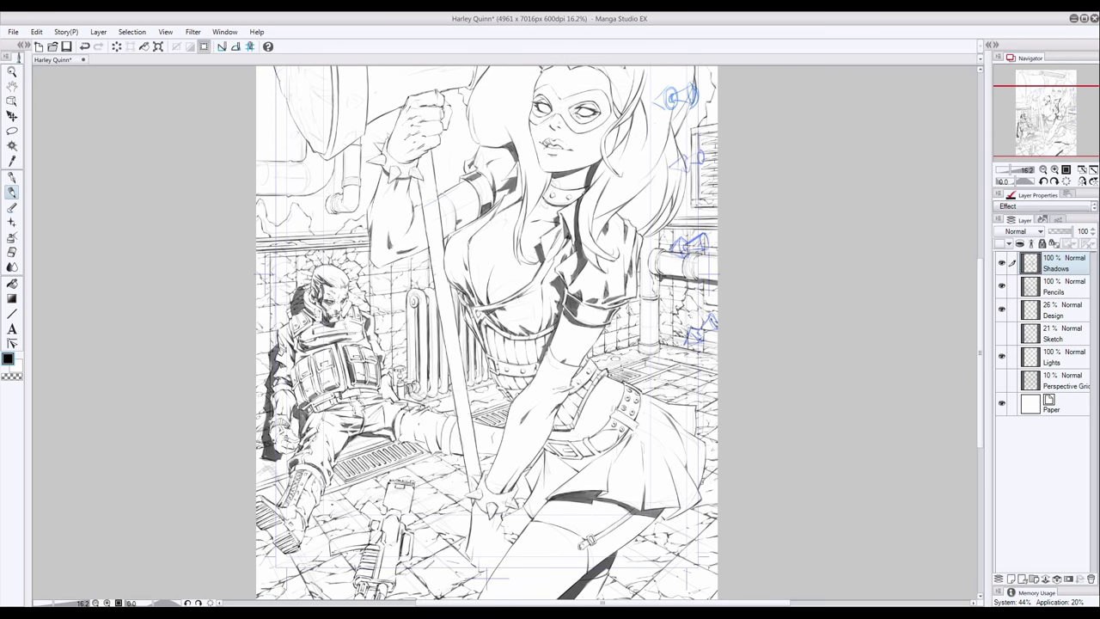
drag(292, 386, 287, 409)
drag(278, 535, 256, 550)
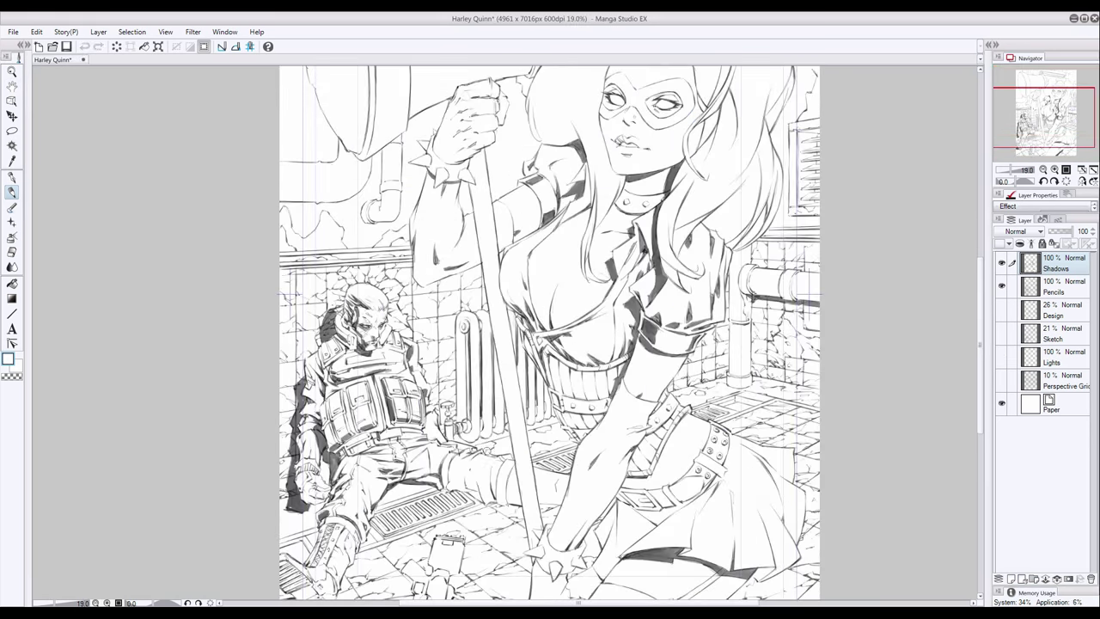
Add black shadow patches to the seated man's outstretched lower leg and refine the shadows beside his arm and shoulder
drag(478, 472, 464, 500)
mouse_move(495, 469)
mouse_down()
mouse_move(491, 497)
mouse_move(478, 495)
mouse_up()
drag(495, 488, 485, 503)
drag(453, 459, 447, 481)
drag(462, 478, 457, 488)
drag(453, 441, 446, 451)
drag(307, 437, 297, 459)
drag(321, 358, 313, 363)
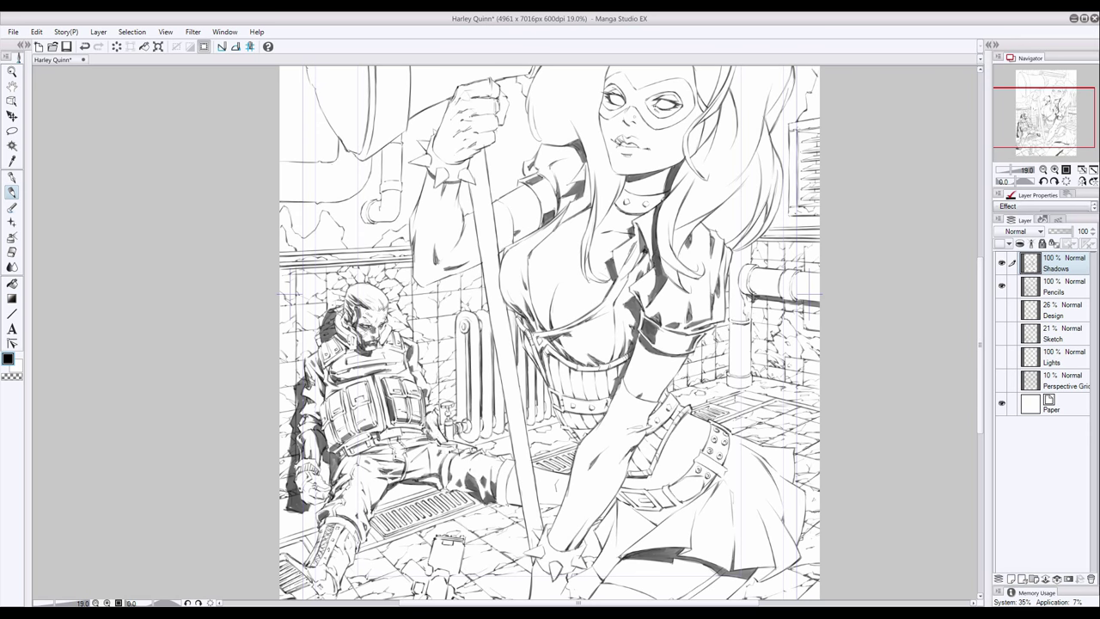
Show the Lights layer and shade the folds on the outer side of the skirt
click(1064, 357)
click(1001, 356)
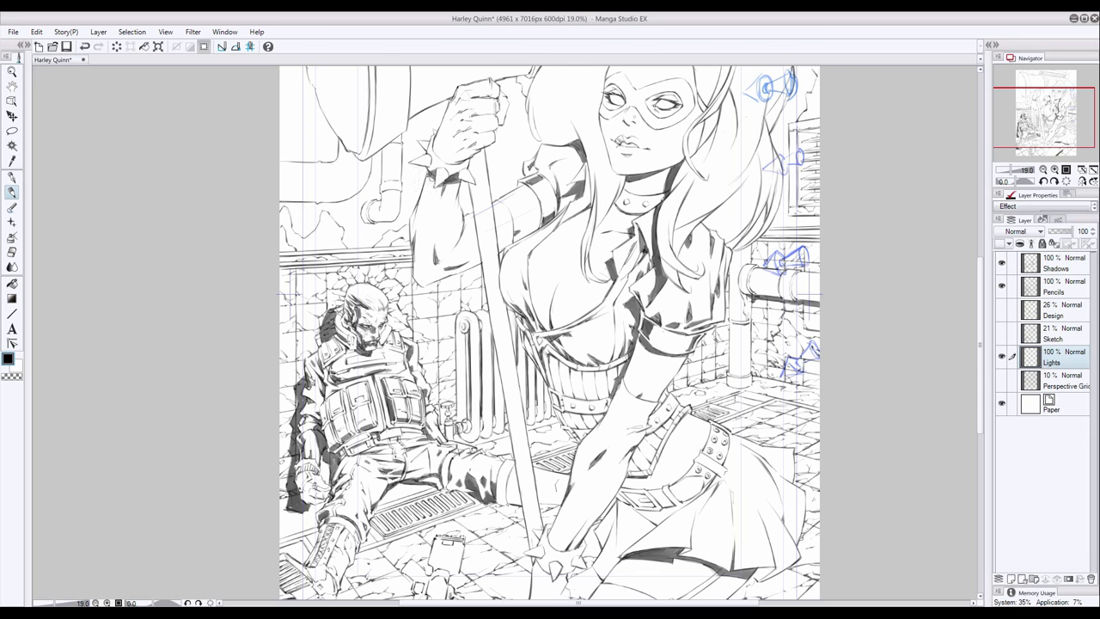
drag(780, 495, 778, 520)
drag(773, 507, 764, 553)
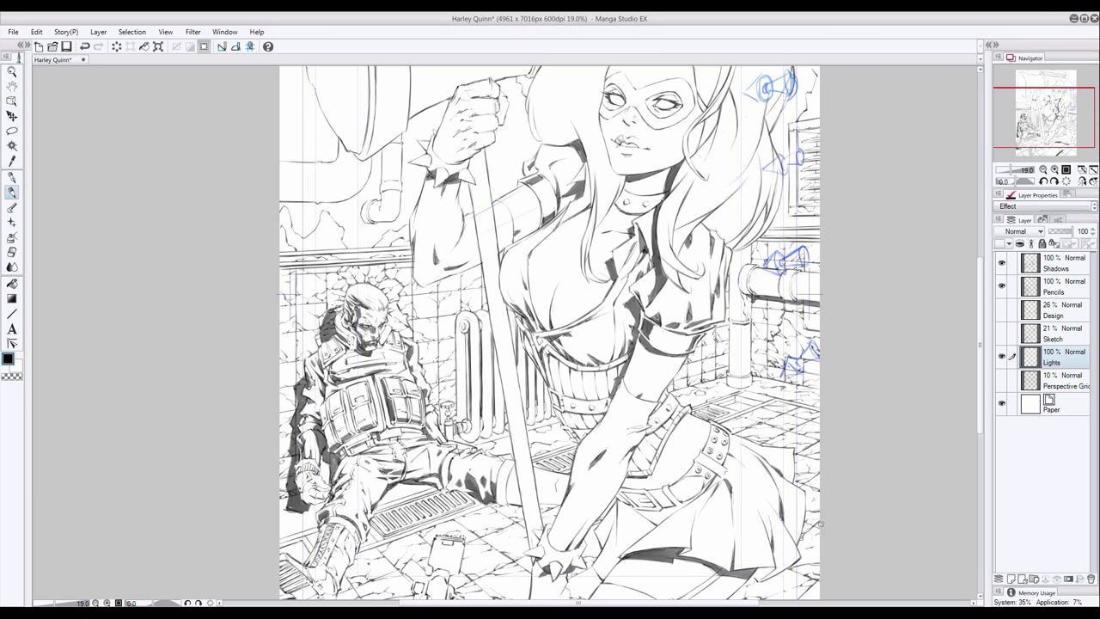
drag(485, 321, 486, 417)
key(ctrl+z)
key(ctrl+z)
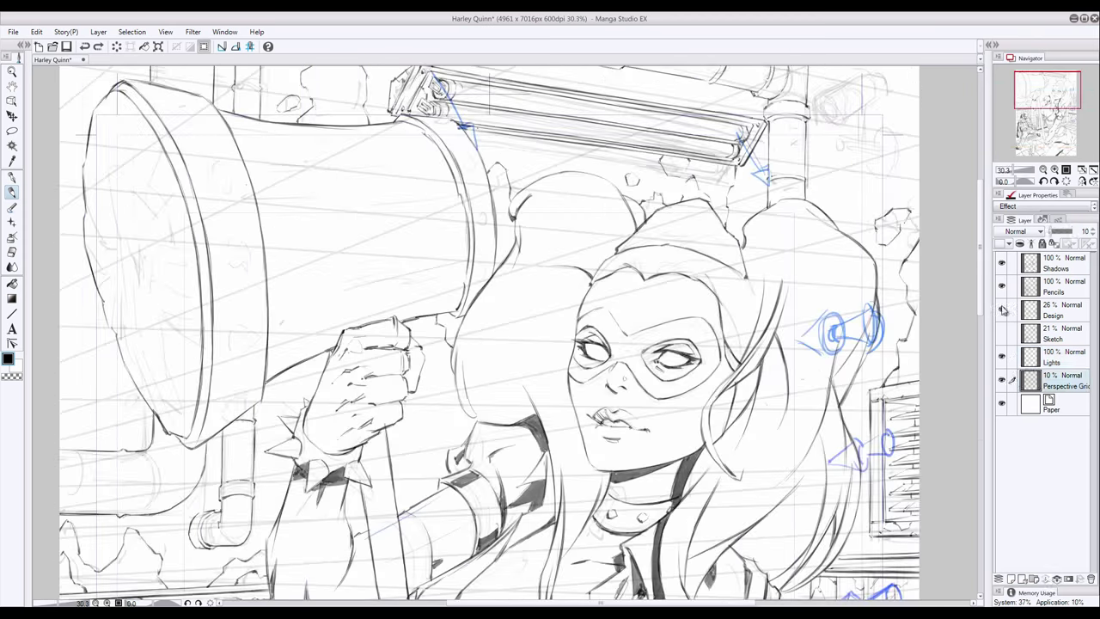
On the Pencils layer, draw a row of round rivets along the mallet head's wide front band
drag(233, 399, 232, 401)
drag(239, 239, 238, 242)
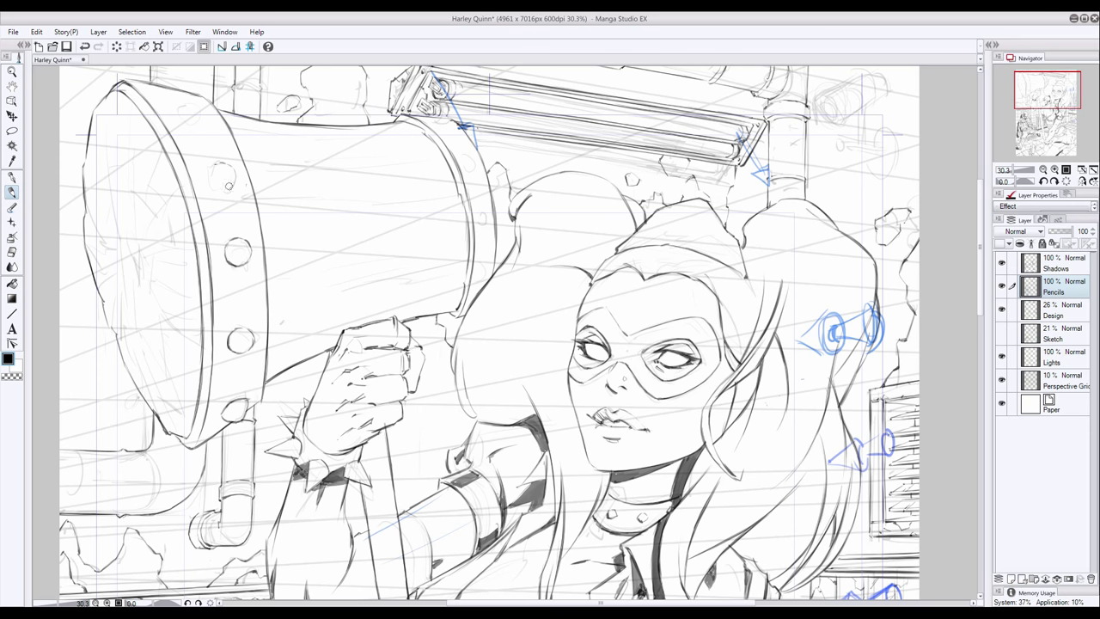
drag(228, 186, 224, 177)
drag(194, 108, 191, 114)
Shade each rivet on the mallet's front band with a dark core, leaving a highlight
drag(239, 250, 237, 258)
drag(242, 340, 239, 347)
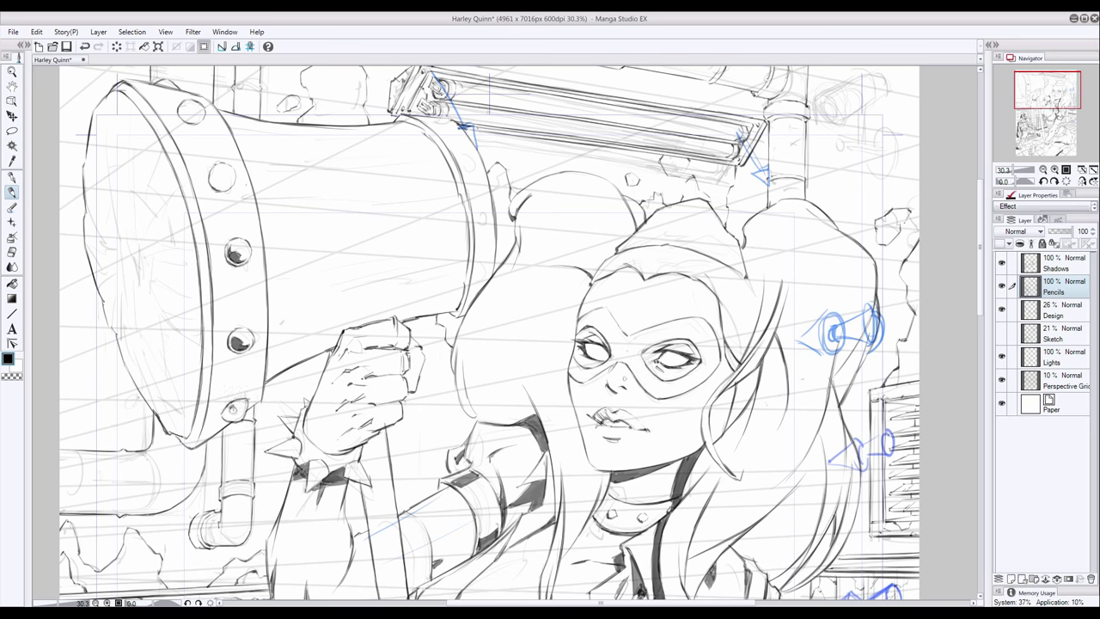
drag(234, 408, 230, 416)
drag(218, 170, 216, 184)
drag(191, 104, 185, 115)
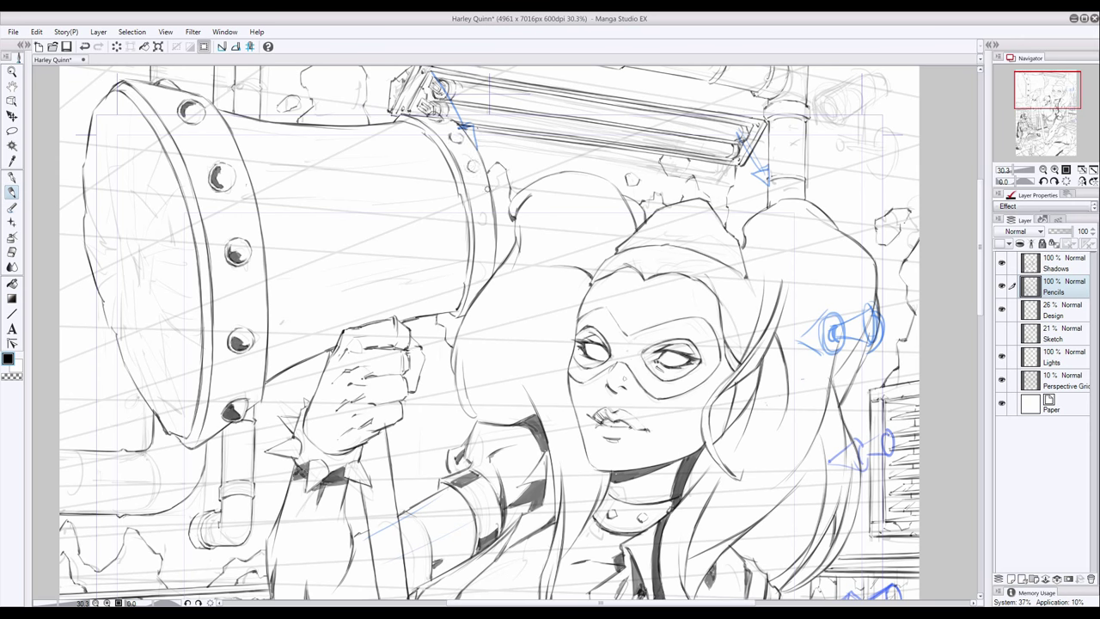
Draw and shade the small rivets on the mallet's rear band, and save the file
drag(461, 143, 464, 153)
drag(478, 188, 480, 199)
drag(483, 250, 476, 303)
drag(477, 189, 477, 198)
drag(459, 144, 460, 151)
key(ctrl+s)
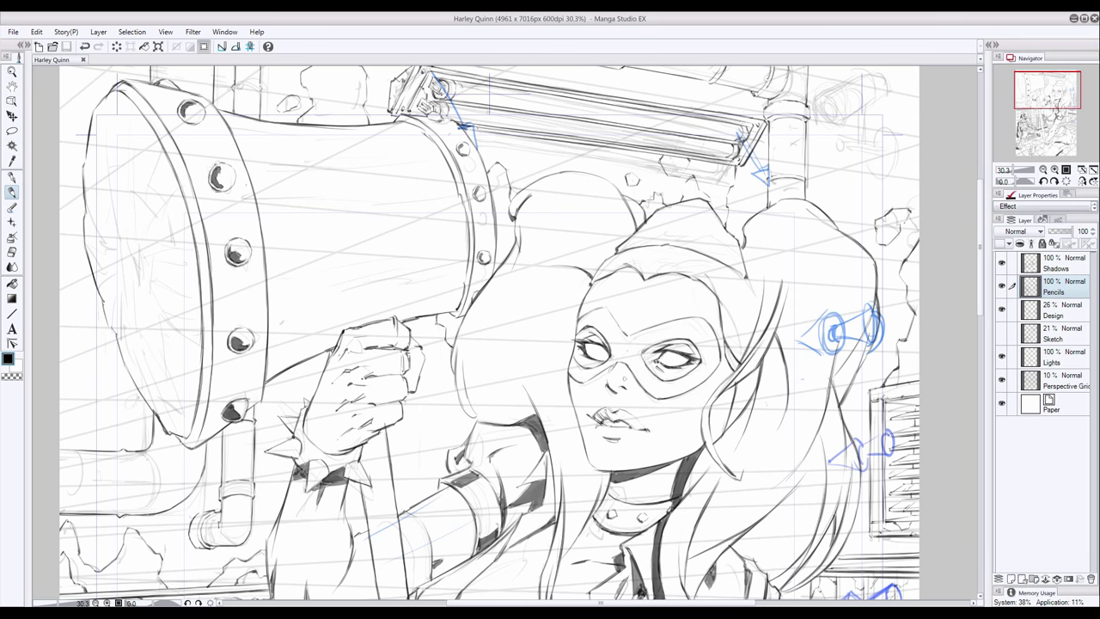
Shade the underside of the mallet's barrel and start wood grain lines above it
mouse_move(464, 285)
mouse_down()
mouse_move(378, 296)
mouse_move(366, 314)
mouse_up()
mouse_move(313, 330)
mouse_down()
mouse_move(266, 347)
mouse_move(265, 370)
mouse_up()
drag(339, 347, 264, 380)
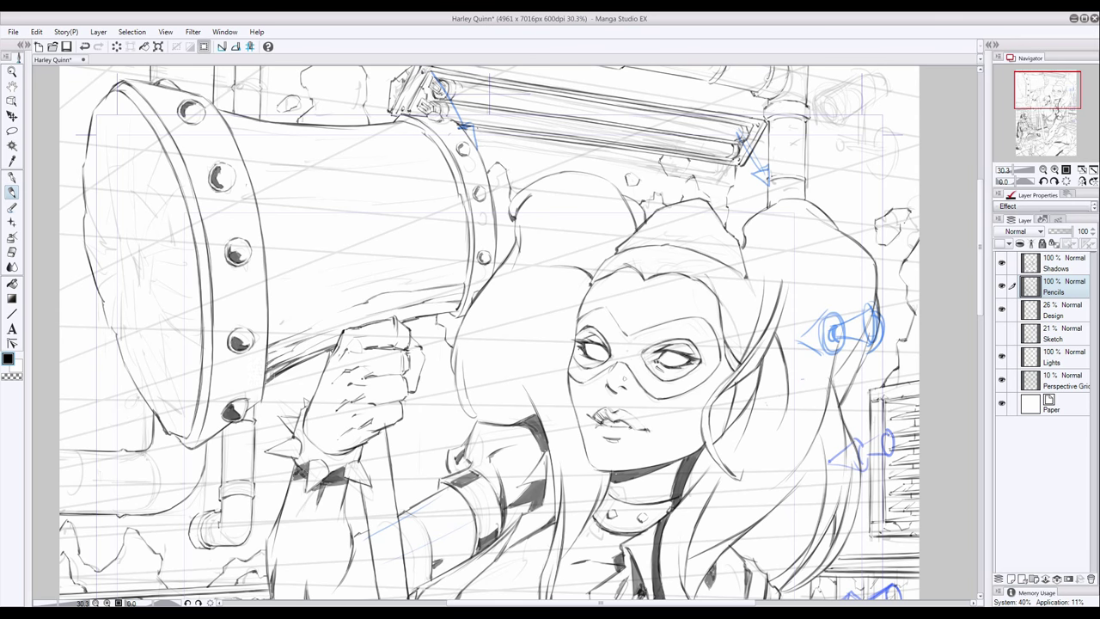
drag(459, 304, 388, 314)
mouse_move(342, 263)
mouse_down()
mouse_move(268, 268)
mouse_move(322, 268)
mouse_move(273, 280)
mouse_up()
drag(361, 280, 357, 286)
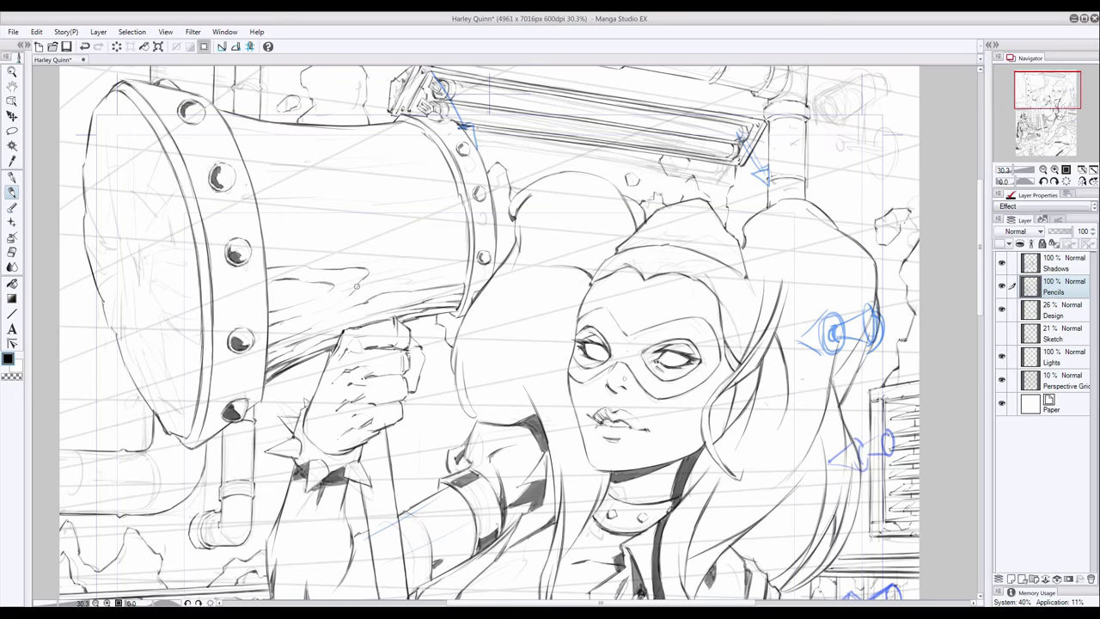
Draw wavy wood grain lines across the middle and lower part of the mallet's barrel
mouse_move(470, 251)
mouse_down()
mouse_move(374, 285)
mouse_move(347, 258)
mouse_up()
drag(310, 247, 267, 251)
drag(469, 227, 387, 252)
drag(459, 311, 420, 315)
drag(470, 278, 390, 290)
drag(463, 196, 433, 197)
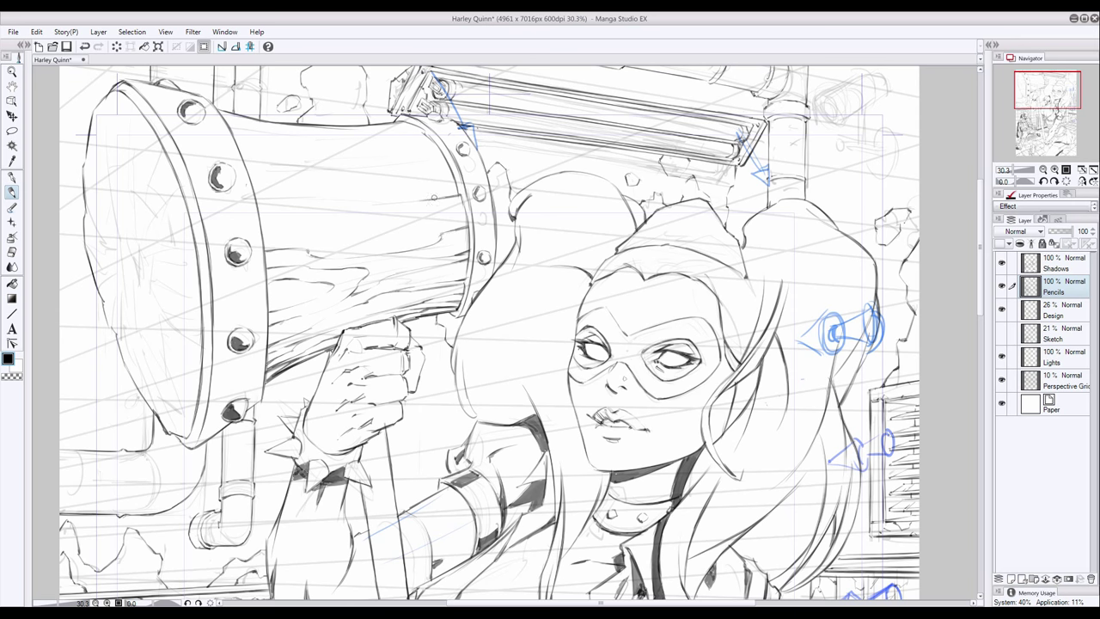
Draw an elongated wood grain knot across the upper part of the mallet's barrel
drag(392, 142, 272, 156)
mouse_move(439, 165)
mouse_down()
mouse_move(371, 162)
mouse_move(364, 146)
mouse_up()
drag(388, 162, 292, 163)
drag(436, 160, 347, 155)
drag(372, 148, 246, 168)
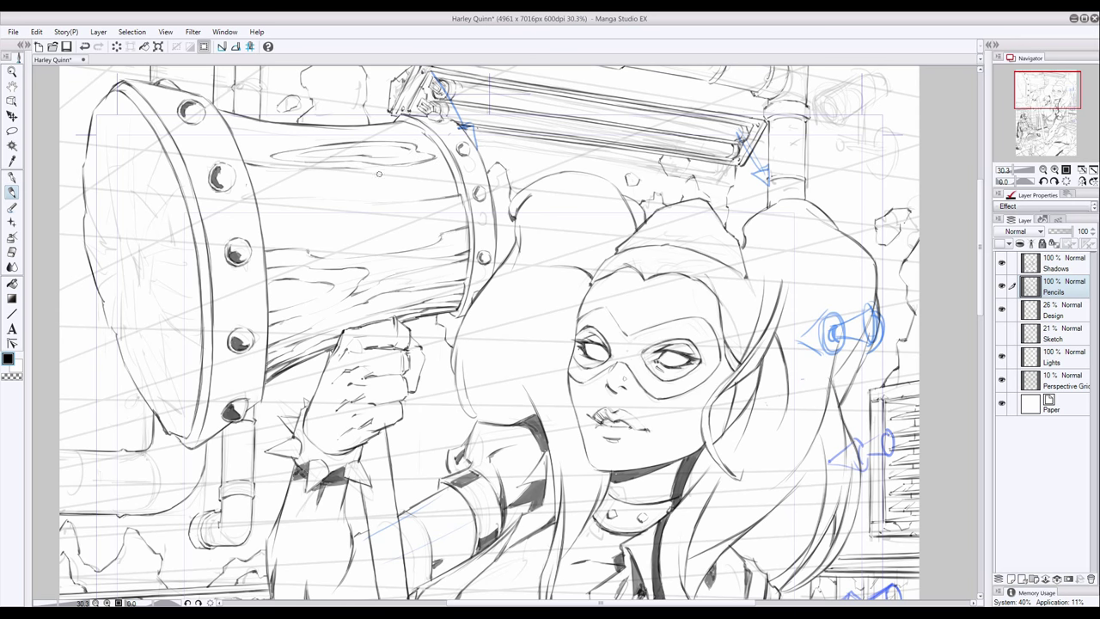
Add wood grain and shading strokes along the top edge of the mallet's barrel
drag(452, 164, 406, 169)
drag(343, 127, 225, 125)
drag(424, 130, 306, 136)
drag(294, 142, 249, 146)
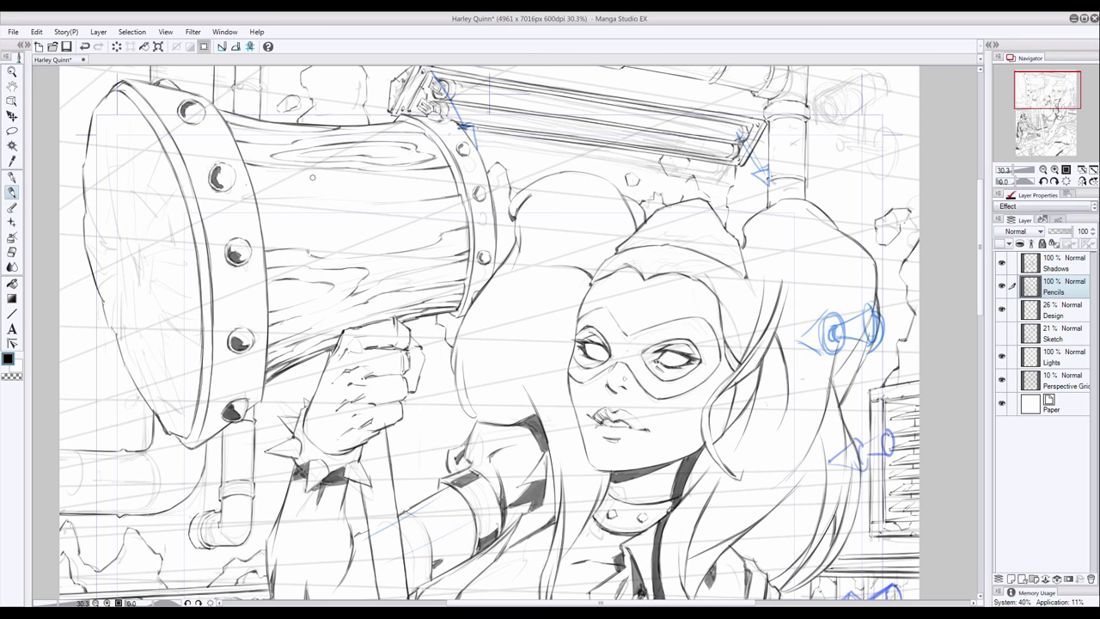
Draw wood grain lines and an oval knot across the upper middle of the mallet's barrel, undoing the unwanted strokes
drag(385, 201, 254, 196)
drag(368, 173, 251, 182)
drag(454, 179, 299, 179)
drag(402, 212, 263, 231)
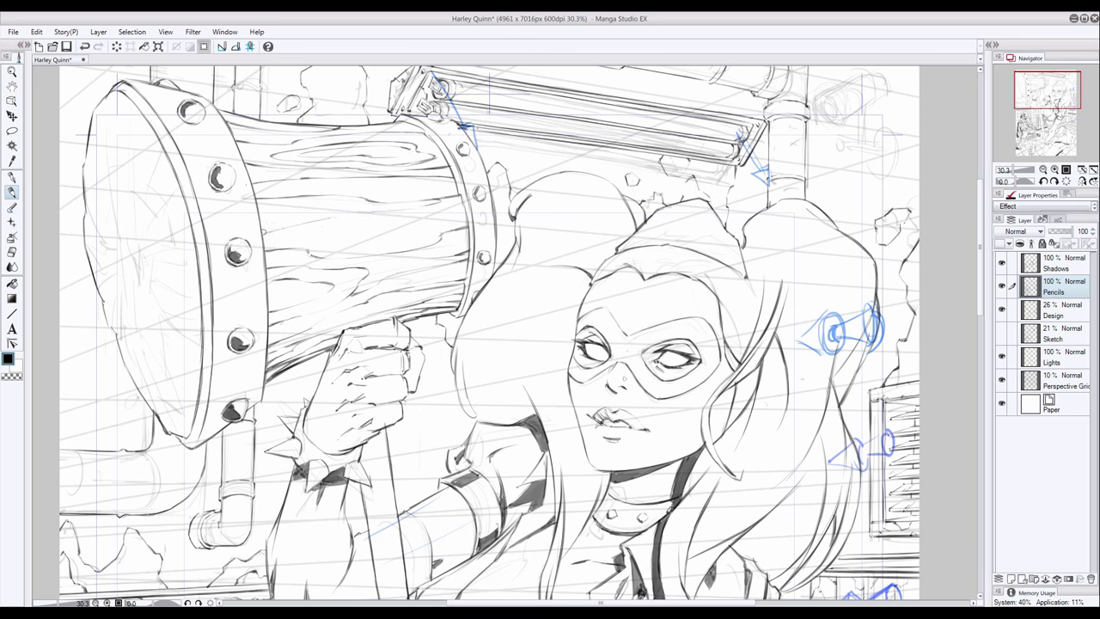
key(ctrl+z)
key(ctrl+z)
drag(347, 136, 426, 134)
drag(459, 187, 254, 185)
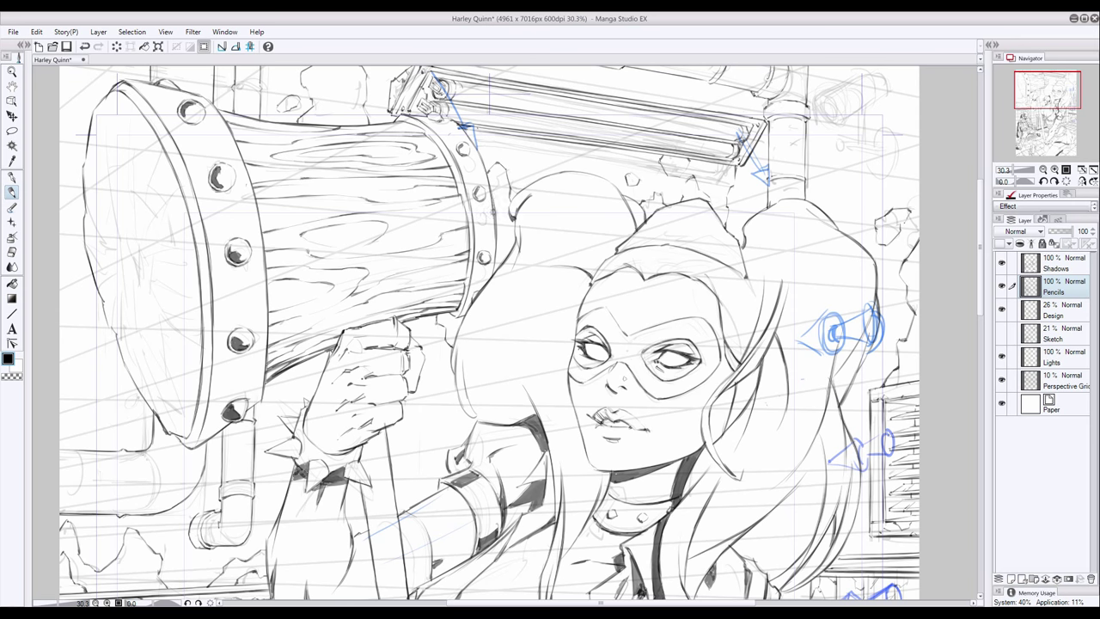
Fill the remaining gaps of the mallet's barrel with short grain lines beside the narrow band and along the upper and lower edges
drag(464, 210, 399, 220)
mouse_move(470, 244)
mouse_down()
mouse_move(404, 255)
mouse_move(319, 247)
mouse_up()
drag(467, 272, 440, 278)
drag(320, 127, 270, 131)
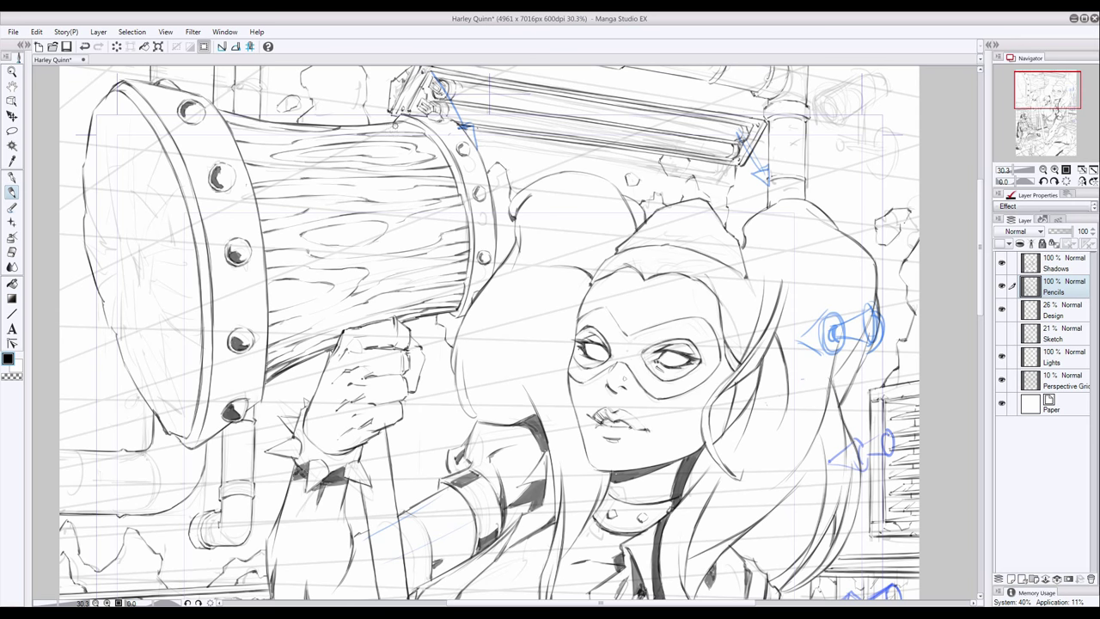
drag(384, 308, 337, 325)
mouse_move(317, 131)
mouse_down()
mouse_move(231, 138)
mouse_move(239, 126)
mouse_up()
Draw jagged cracks radiating from the centre of the mallet's round striking face towards its rim
drag(164, 150, 144, 179)
drag(135, 117, 129, 199)
mouse_move(138, 208)
mouse_down()
mouse_move(127, 231)
mouse_move(138, 279)
mouse_up()
drag(136, 289, 151, 395)
drag(139, 258, 172, 326)
drag(173, 328, 200, 346)
drag(153, 311, 194, 412)
drag(88, 170, 123, 239)
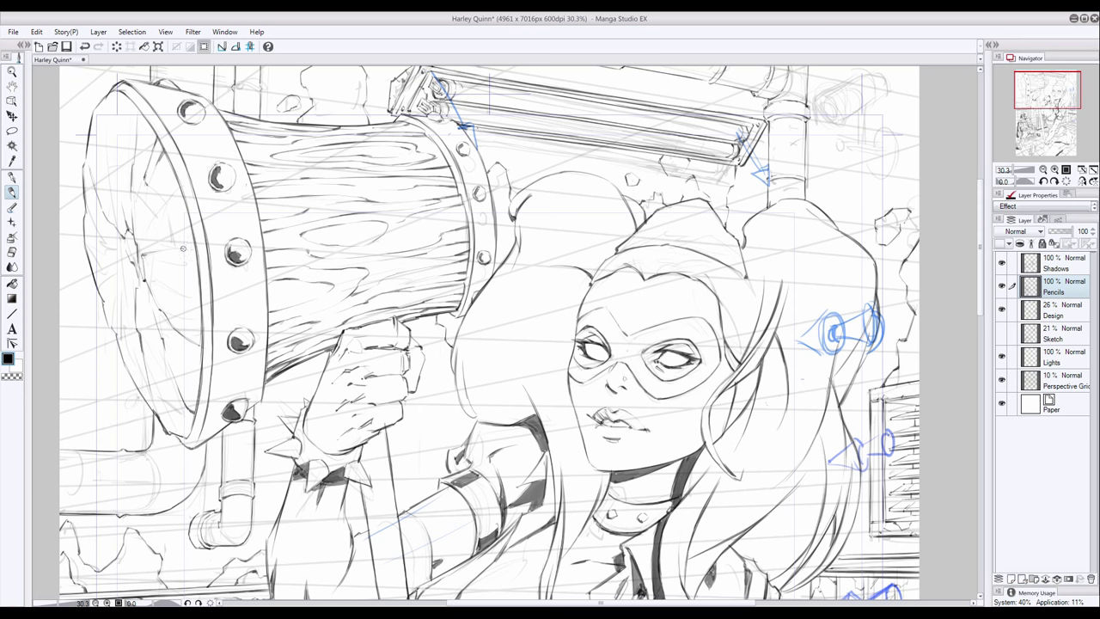
Add branching cracks to the outer left side and upper part of the mallet's striking face
drag(177, 186, 138, 244)
mouse_move(85, 251)
mouse_down()
mouse_move(127, 282)
mouse_move(117, 334)
mouse_up()
drag(116, 274, 97, 289)
drag(107, 111, 124, 218)
drag(93, 118, 103, 194)
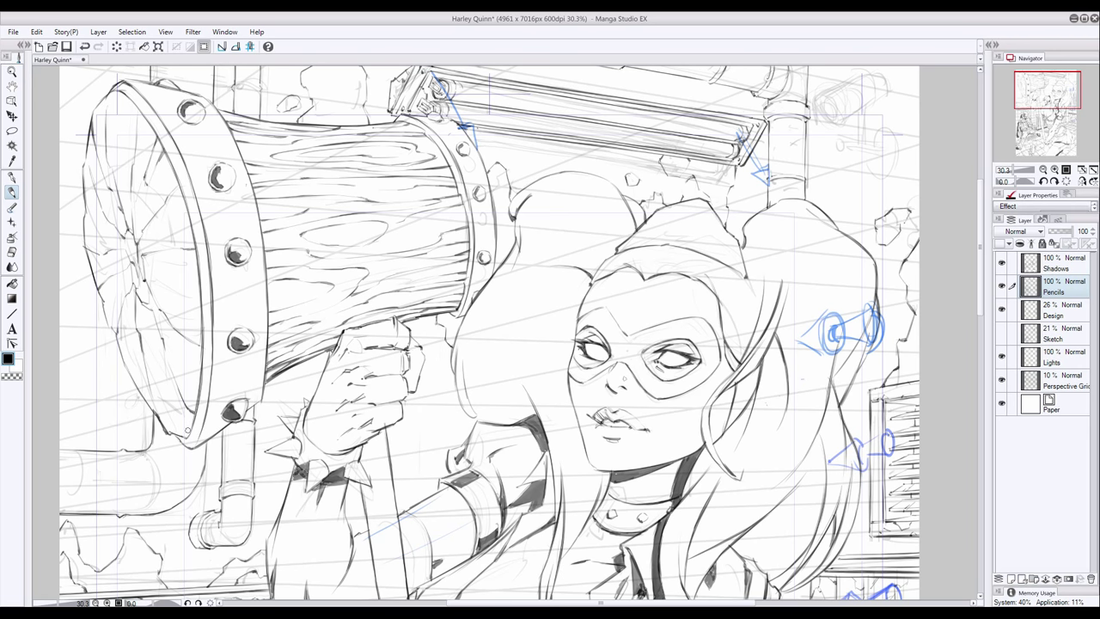
Extend the cracks into the lower part of the mallet's striking face
drag(191, 389, 167, 435)
mouse_move(186, 397)
mouse_down()
mouse_move(170, 374)
mouse_move(134, 392)
mouse_up()
drag(136, 292, 131, 316)
drag(129, 326, 122, 364)
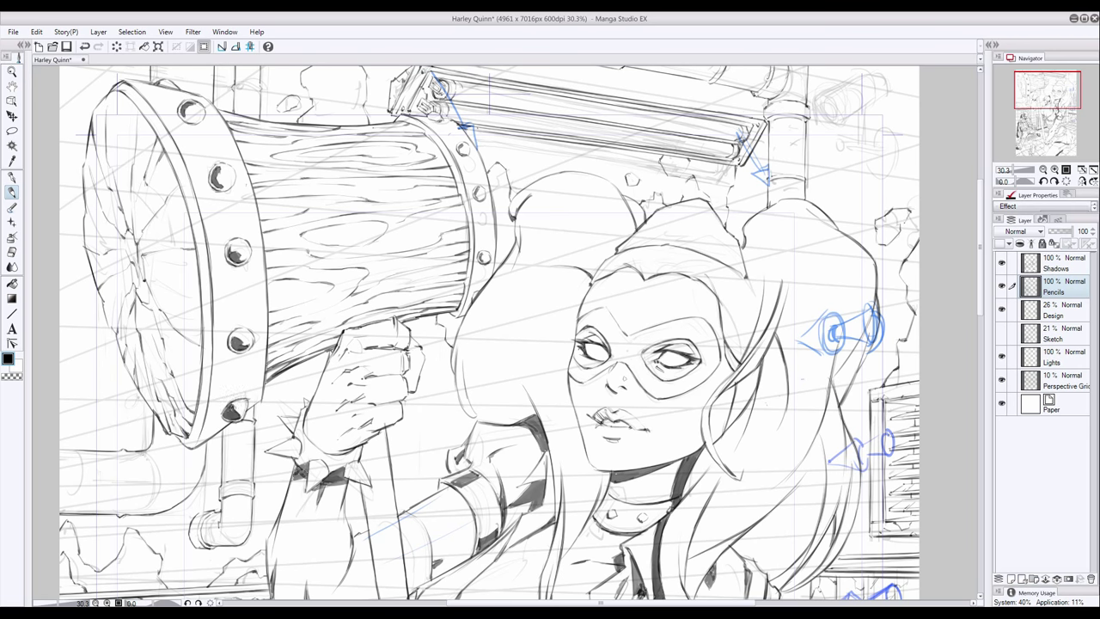
Touch up a rivet on the mallet's rim with the eraser and add finer cracks to the striking face
key(e)
drag(221, 182, 229, 189)
key(p)
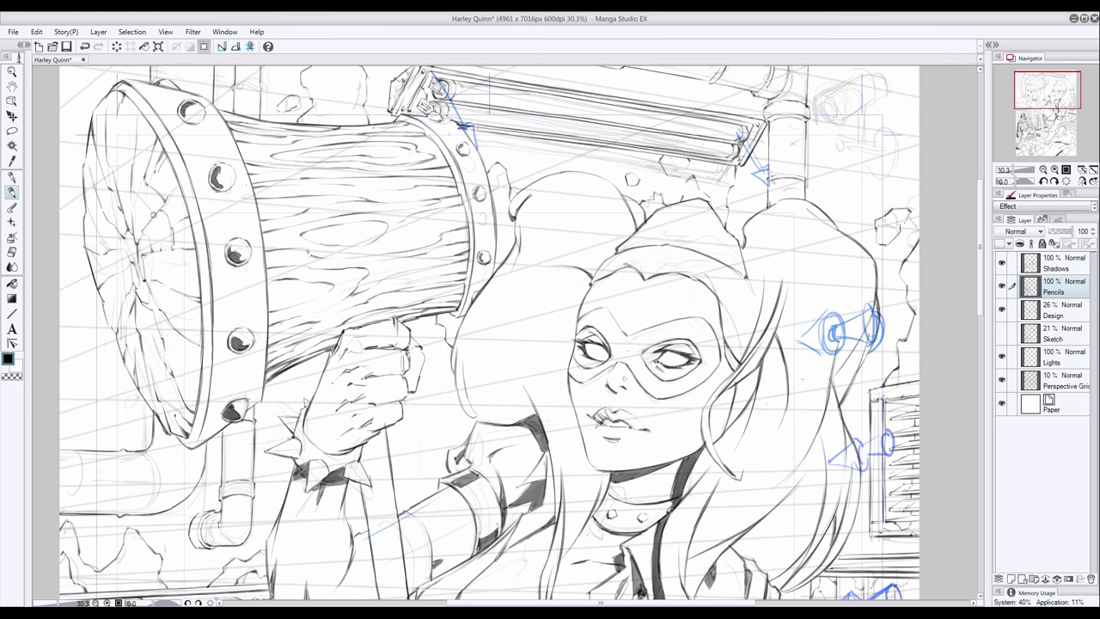
scroll(112, 169, down, 1)
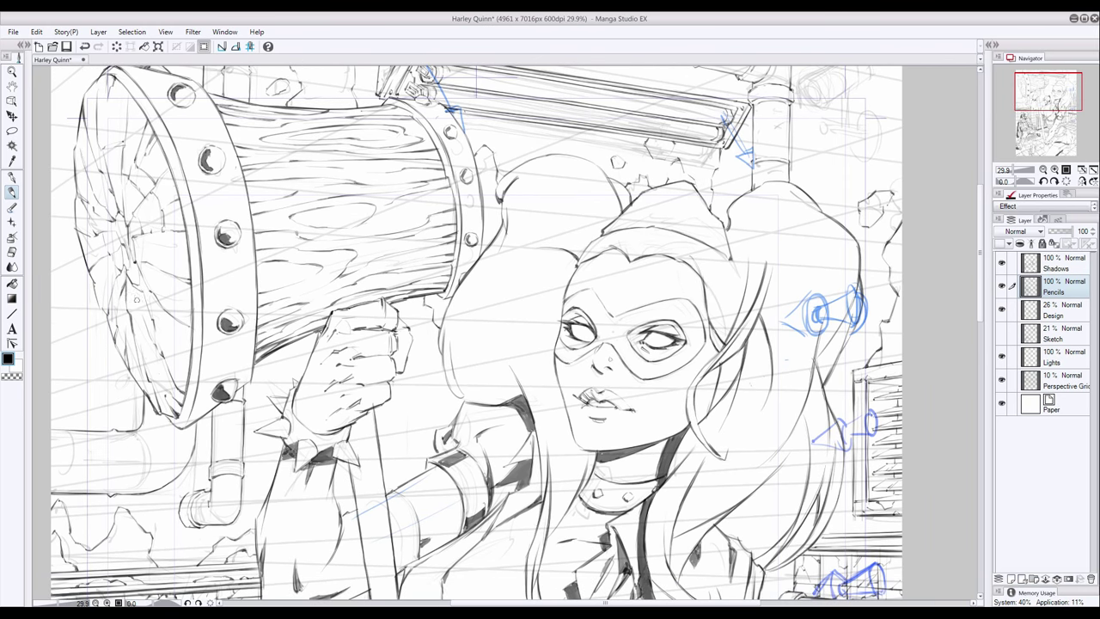
key(e)
key(p)
drag(104, 277, 104, 192)
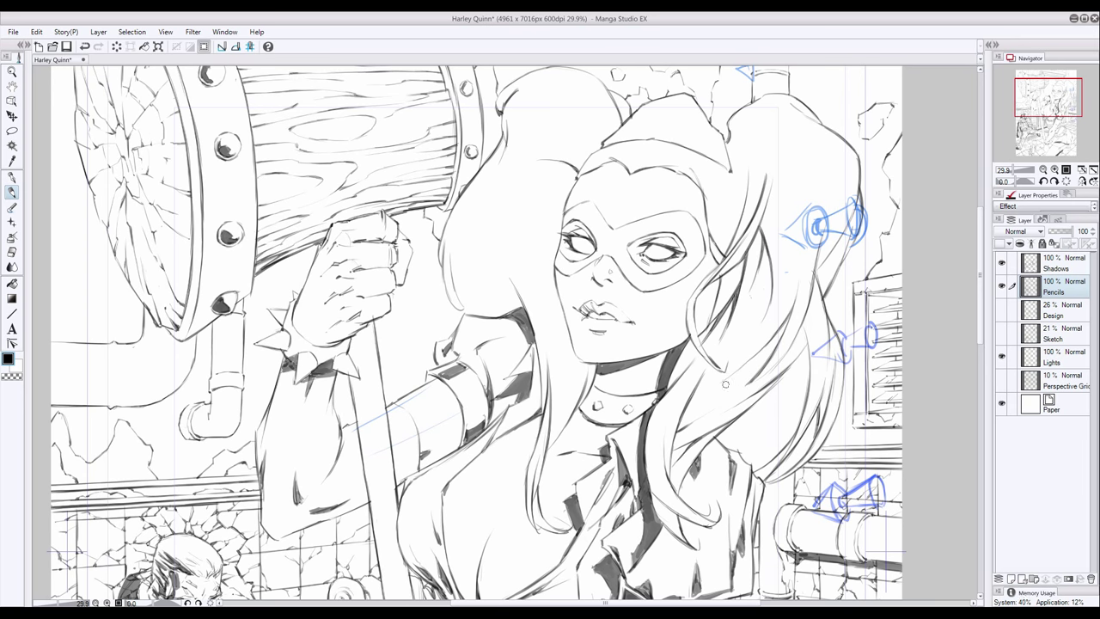
Draw the hairline, pigtail bases and ear details, showing the Sketch layer only temporarily as a reference
click(1001, 332)
drag(568, 180, 541, 202)
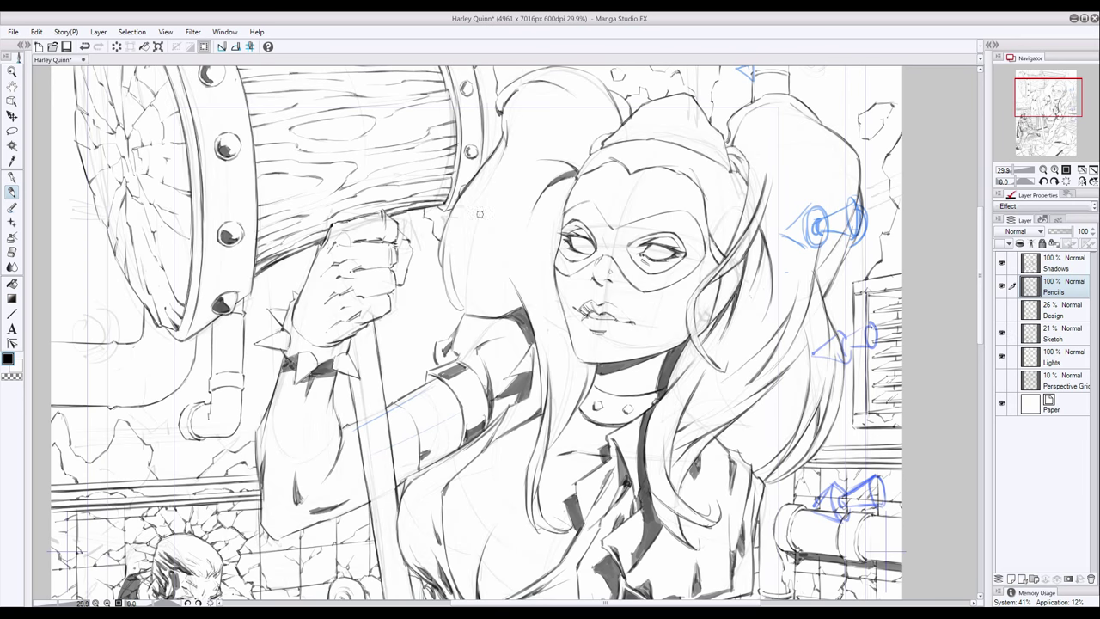
click(1001, 332)
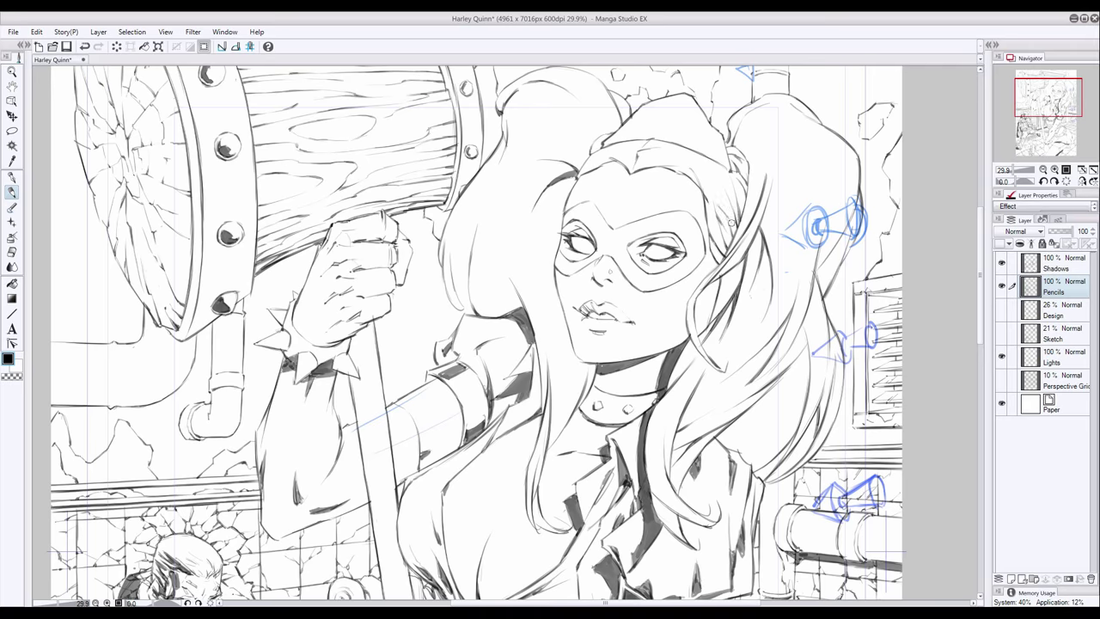
mouse_move(718, 278)
mouse_down()
mouse_move(702, 330)
mouse_move(706, 314)
mouse_up()
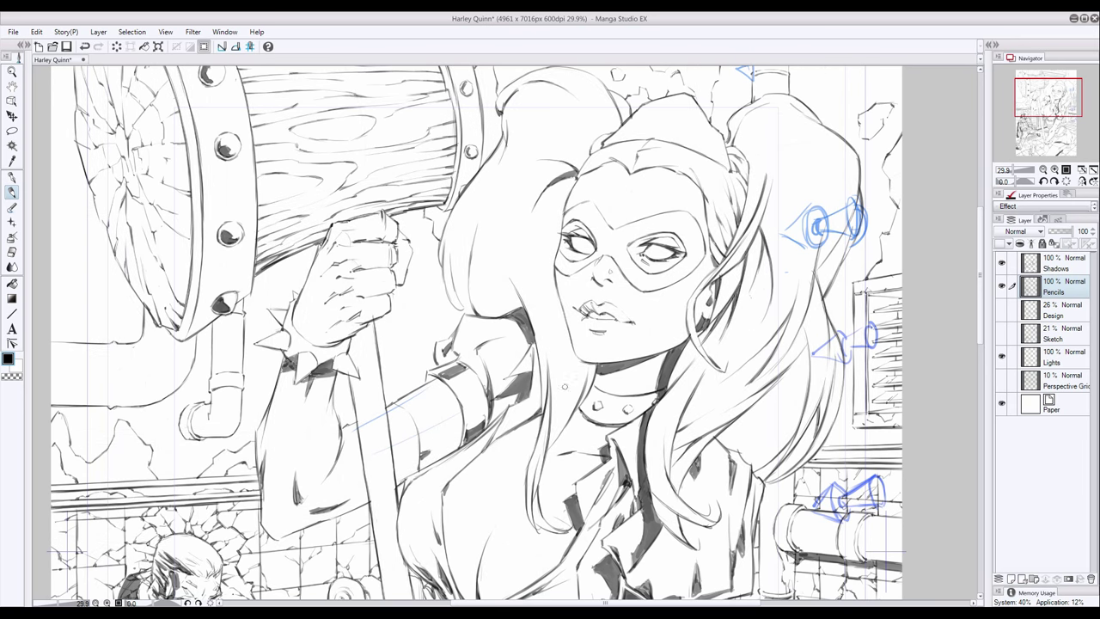
Draw flowing strands in both pigtails and darken the hair where it gathers beside the mask
drag(489, 217, 491, 311)
mouse_move(554, 153)
mouse_down()
mouse_move(516, 171)
mouse_move(529, 161)
mouse_up()
mouse_move(576, 172)
mouse_down()
mouse_move(550, 249)
mouse_move(550, 228)
mouse_up()
mouse_move(760, 230)
mouse_down()
mouse_move(752, 287)
mouse_move(770, 274)
mouse_up()
drag(778, 311, 785, 357)
drag(753, 242, 751, 270)
drag(469, 233, 467, 304)
drag(546, 250, 541, 275)
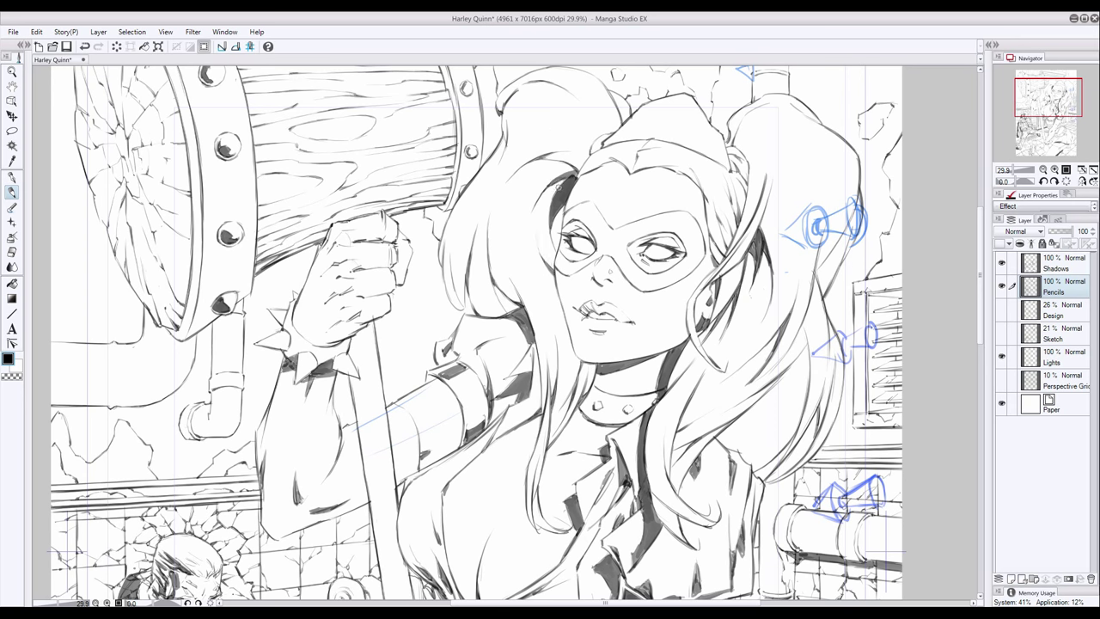
Add curved strand lines to the top, base and lower end of the pigtail beside the mallet
mouse_move(550, 210)
mouse_down()
mouse_move(546, 263)
mouse_move(497, 313)
mouse_up()
drag(468, 270, 447, 309)
mouse_move(600, 116)
mouse_down()
mouse_move(592, 136)
mouse_move(567, 139)
mouse_up()
drag(591, 152, 570, 156)
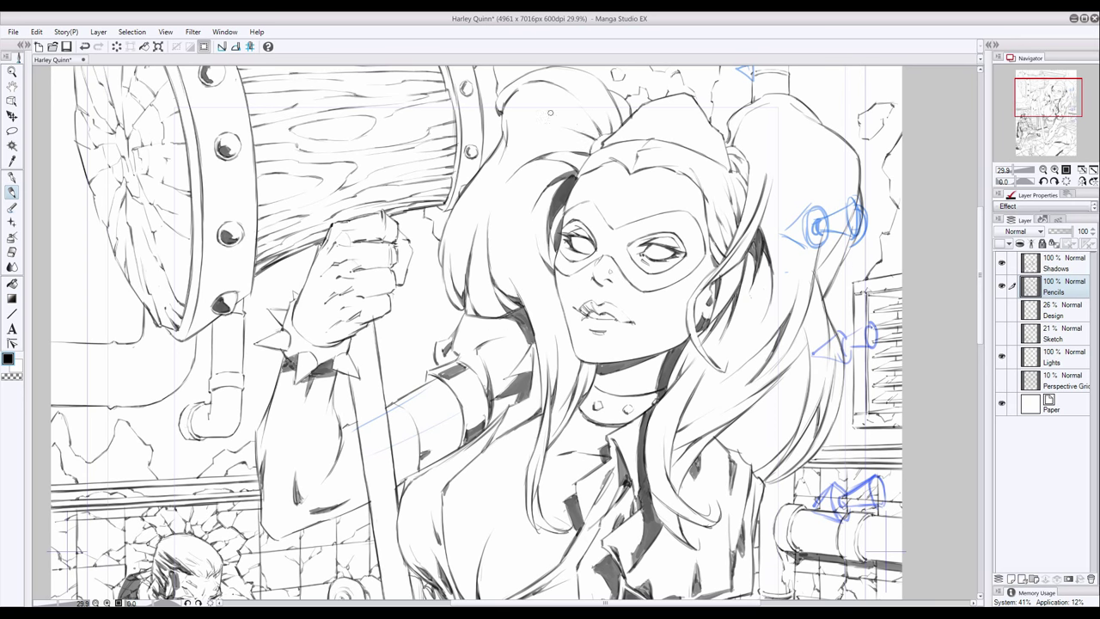
drag(612, 98, 589, 134)
drag(513, 115, 500, 163)
drag(491, 168, 461, 201)
Draw long strands in the lower half of the right pigtail and in the loose locks beside the neck
drag(733, 266, 713, 319)
drag(808, 345, 778, 427)
drag(782, 372, 722, 440)
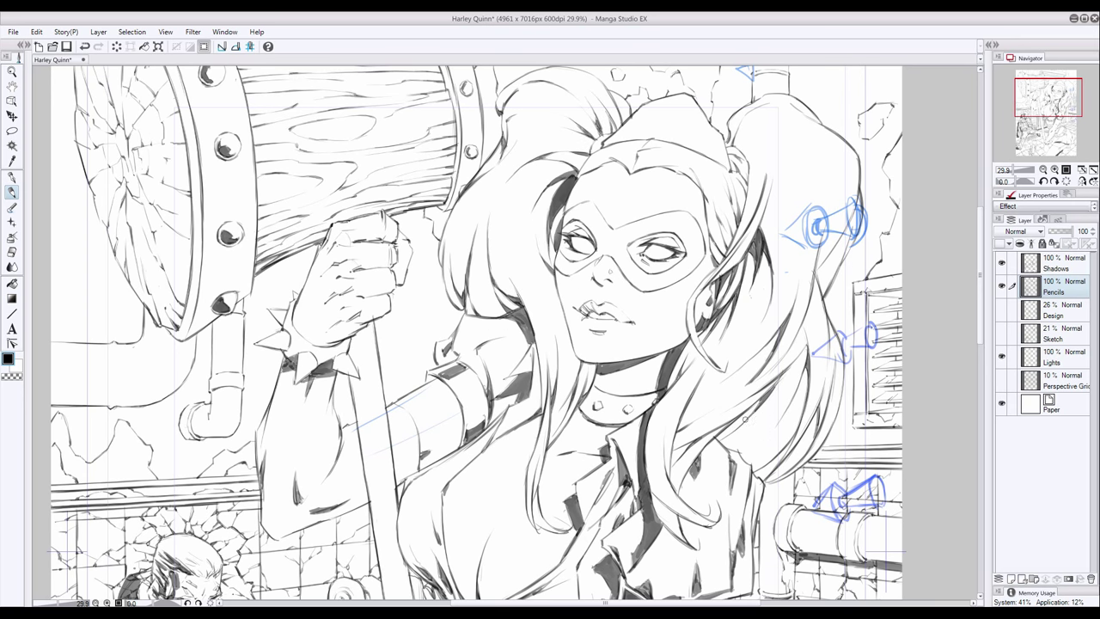
drag(806, 385, 763, 448)
drag(748, 418, 715, 442)
drag(842, 235, 817, 277)
drag(543, 338, 533, 414)
drag(570, 321, 567, 385)
Draw strands fanning out from the hair tie across the upper part of the right pigtail
drag(785, 177, 774, 251)
drag(789, 244, 763, 323)
drag(748, 132, 741, 174)
drag(830, 191, 818, 232)
drag(761, 145, 740, 151)
drag(859, 148, 844, 163)
drag(768, 117, 741, 143)
drag(760, 157, 756, 210)
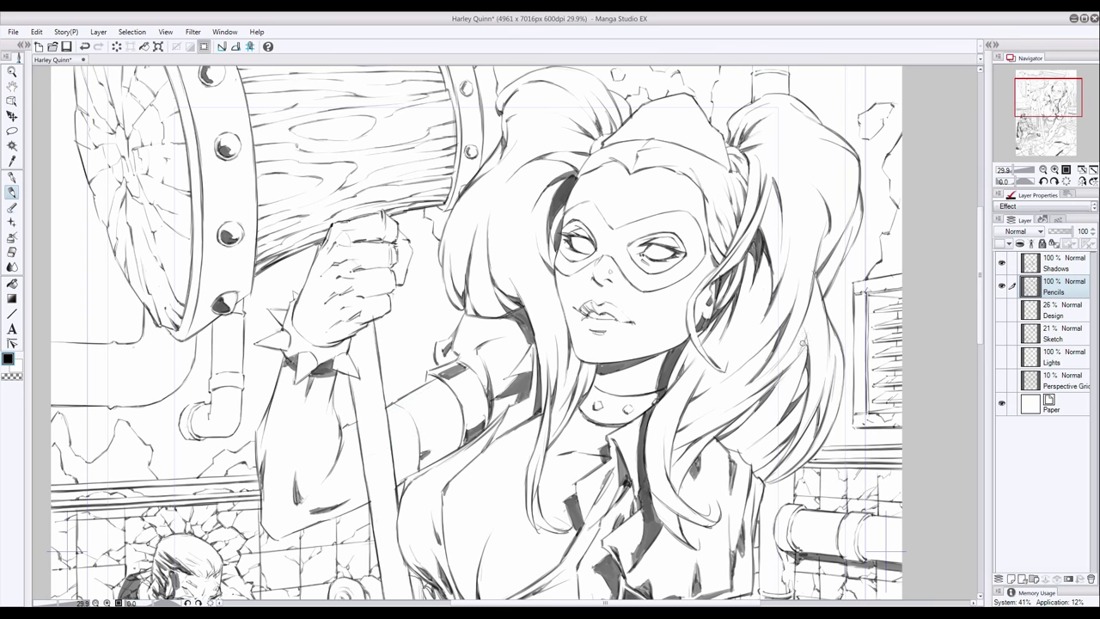
Add finishing strands to the tip and outer edge of the right pigtail and the outer edge of the left one
drag(823, 403, 815, 431)
drag(789, 439, 766, 476)
drag(760, 400, 696, 456)
drag(847, 227, 826, 273)
drag(799, 219, 791, 309)
drag(851, 222, 821, 251)
drag(854, 179, 837, 219)
drag(471, 197, 447, 227)
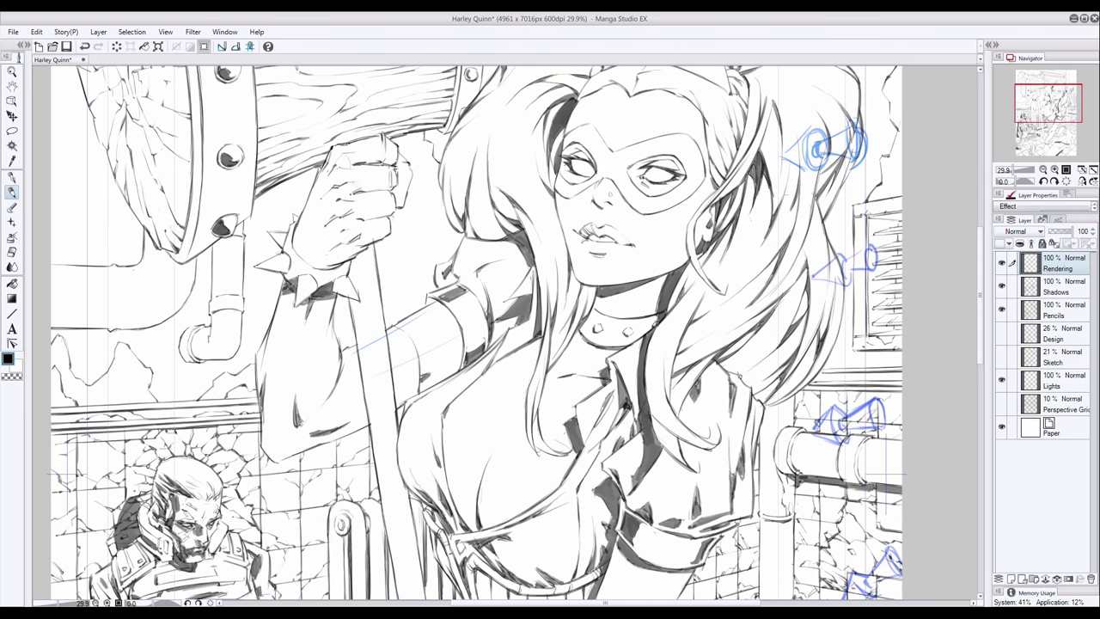
On the Rendering layer, hatch the bottom ends of the right pigtail with fine tapered strokes
drag(764, 357, 727, 375)
mouse_move(765, 338)
mouse_down()
mouse_move(723, 367)
mouse_move(742, 370)
mouse_up()
drag(804, 270, 786, 304)
drag(772, 368, 743, 387)
drag(789, 347, 751, 391)
drag(808, 314, 797, 333)
drag(800, 378, 770, 400)
drag(805, 370, 766, 403)
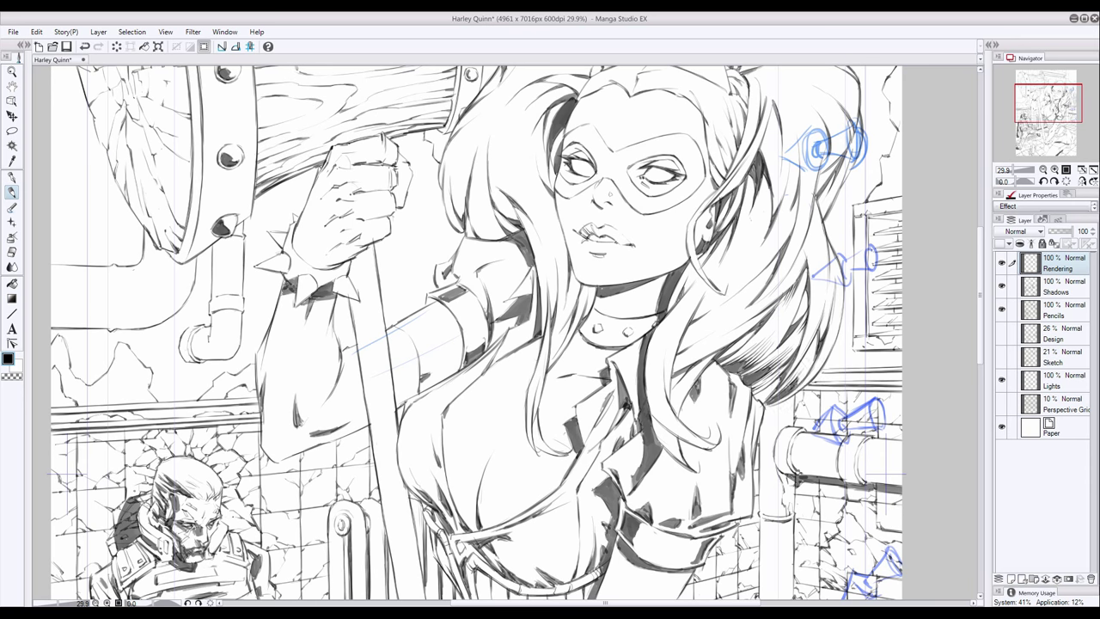
Hatch the middle and lower locks of the right pigtail with long tapered strokes
mouse_move(727, 334)
mouse_down()
mouse_move(679, 354)
mouse_move(691, 356)
mouse_up()
drag(779, 303, 677, 362)
drag(797, 195, 778, 232)
mouse_move(796, 211)
mouse_down()
mouse_move(777, 245)
mouse_move(809, 318)
mouse_up()
drag(792, 235, 769, 260)
drag(703, 328, 681, 345)
mouse_move(780, 256)
mouse_down()
mouse_move(758, 287)
mouse_move(685, 336)
mouse_up()
drag(780, 253, 754, 296)
mouse_move(702, 351)
mouse_down()
mouse_move(675, 360)
mouse_move(671, 410)
mouse_up()
drag(716, 352, 692, 373)
mouse_move(672, 366)
mouse_down()
mouse_move(663, 398)
mouse_move(645, 401)
mouse_up()
Render the right pigtail's inner strands beside the ear and jaw with fine hatching up towards the hair tie
drag(708, 287, 672, 337)
drag(755, 259, 720, 304)
mouse_move(772, 184)
mouse_down()
mouse_move(753, 236)
mouse_move(712, 286)
mouse_up()
drag(784, 278, 748, 306)
drag(736, 323, 703, 342)
drag(732, 256, 713, 280)
mouse_move(731, 282)
mouse_down()
mouse_move(693, 320)
mouse_move(699, 306)
mouse_up()
mouse_move(766, 187)
mouse_down()
mouse_move(746, 249)
mouse_move(760, 209)
mouse_up()
mouse_move(766, 175)
mouse_down()
mouse_move(749, 231)
mouse_move(757, 206)
mouse_up()
drag(772, 206, 753, 251)
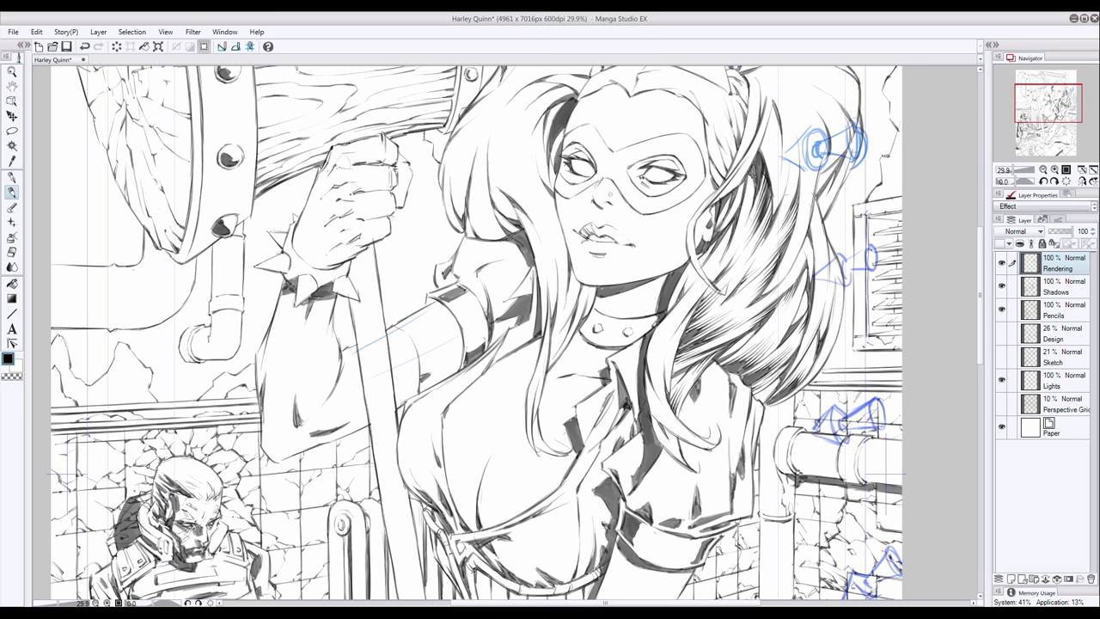
Hatch the curling lower locks of the right pigtail that fall over the jacket collar
drag(756, 171, 744, 227)
drag(670, 323, 667, 393)
drag(694, 305, 665, 390)
drag(670, 349, 645, 411)
drag(677, 391, 645, 426)
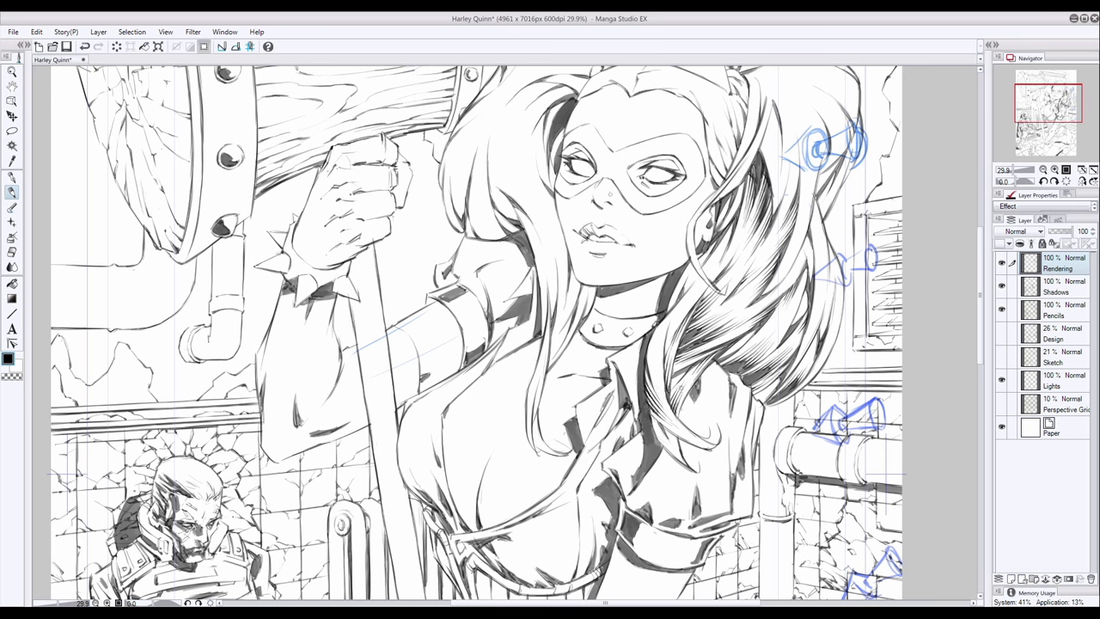
drag(666, 354, 655, 398)
drag(672, 416, 652, 447)
Add fine shading strokes to the hair behind the ear and jaw, and undo the last stroke
drag(681, 318, 663, 337)
drag(714, 227, 682, 298)
drag(735, 222, 672, 305)
drag(726, 246, 719, 258)
drag(742, 182, 719, 225)
drag(741, 235, 717, 275)
key(ctrl+z)
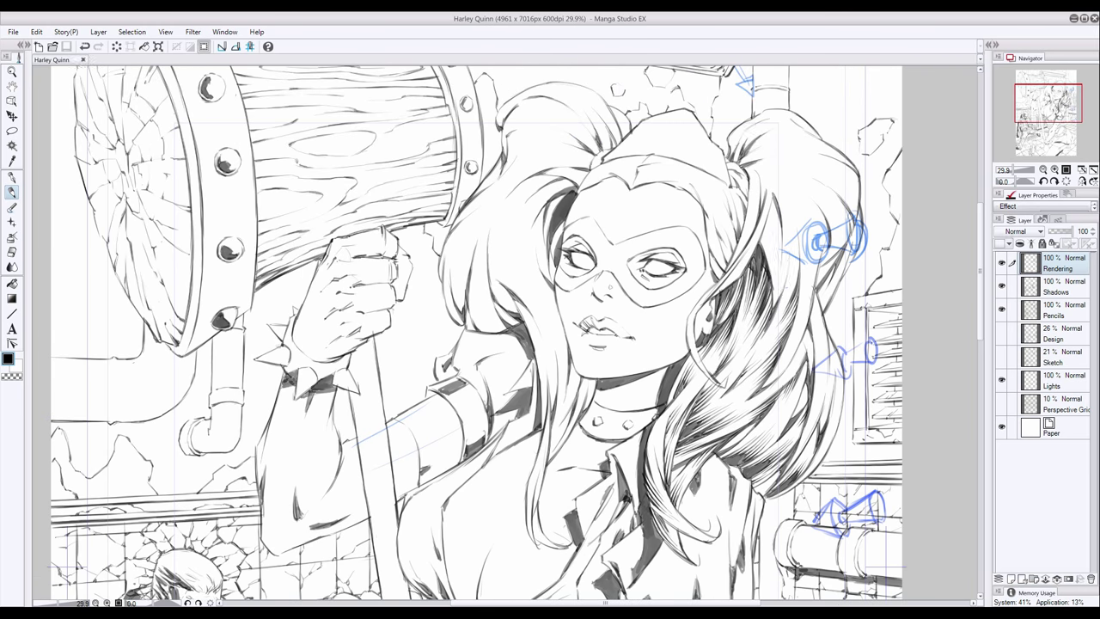
Hatch the outer middle strands of the right pigtail with tapered strokes
scroll(473, 336, up, 3)
mouse_move(788, 238)
mouse_down()
mouse_move(776, 294)
mouse_move(789, 275)
mouse_up()
mouse_move(800, 241)
mouse_down()
mouse_move(787, 295)
mouse_move(770, 302)
mouse_move(811, 296)
mouse_up()
drag(814, 278, 795, 337)
drag(805, 340, 782, 373)
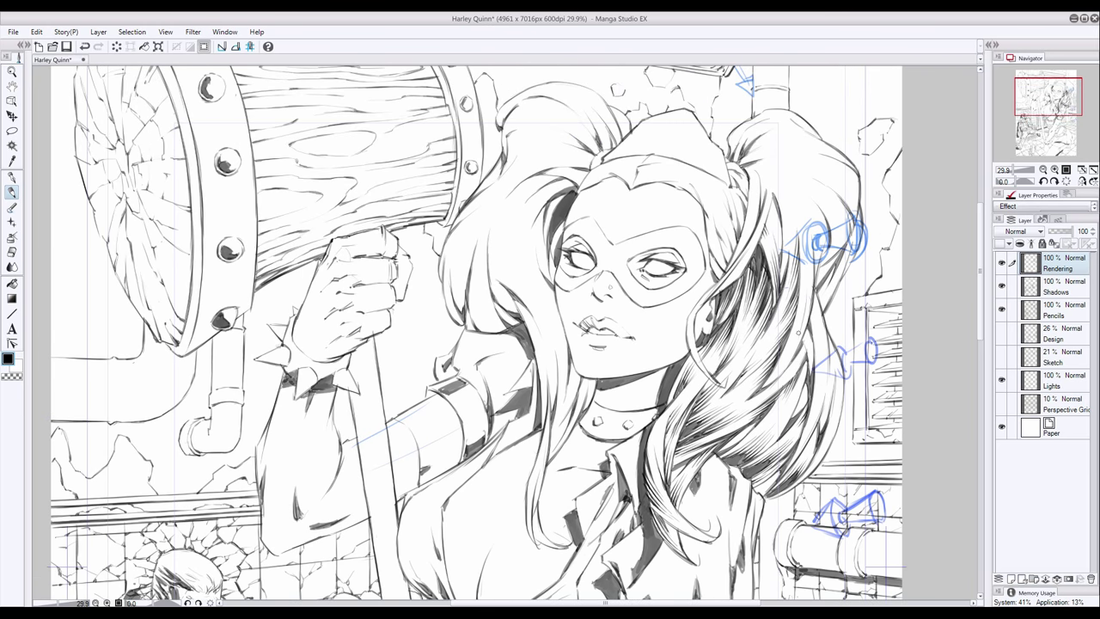
drag(806, 308, 787, 368)
drag(807, 346, 768, 383)
mouse_move(793, 342)
mouse_down()
mouse_move(782, 375)
mouse_move(806, 372)
mouse_up()
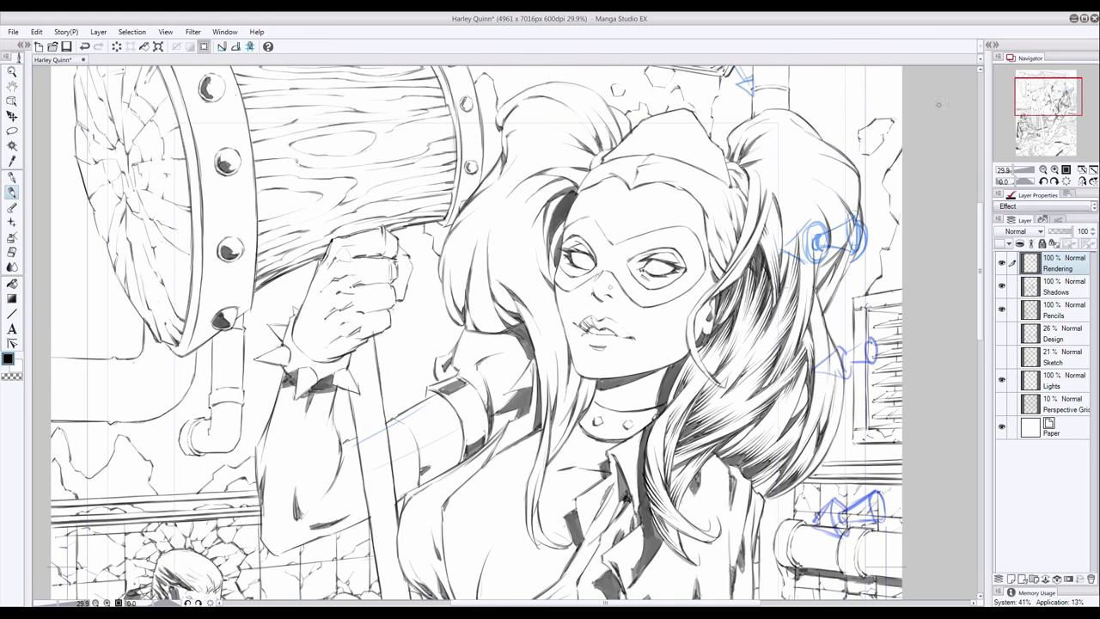
Render the swept-back hair along the forehead and temple and touch up the right pigtail's strands
drag(715, 170, 690, 177)
mouse_move(697, 163)
mouse_down()
mouse_move(663, 168)
mouse_move(696, 210)
mouse_up()
drag(711, 192, 693, 209)
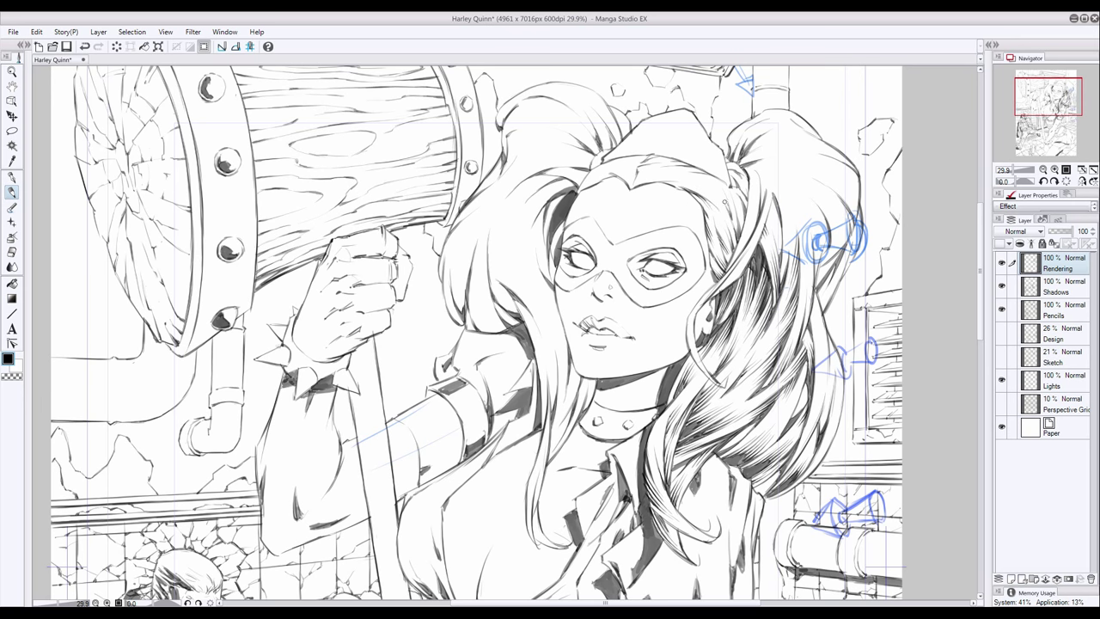
drag(658, 171, 636, 180)
drag(670, 159, 597, 168)
drag(607, 175, 581, 186)
drag(598, 171, 578, 188)
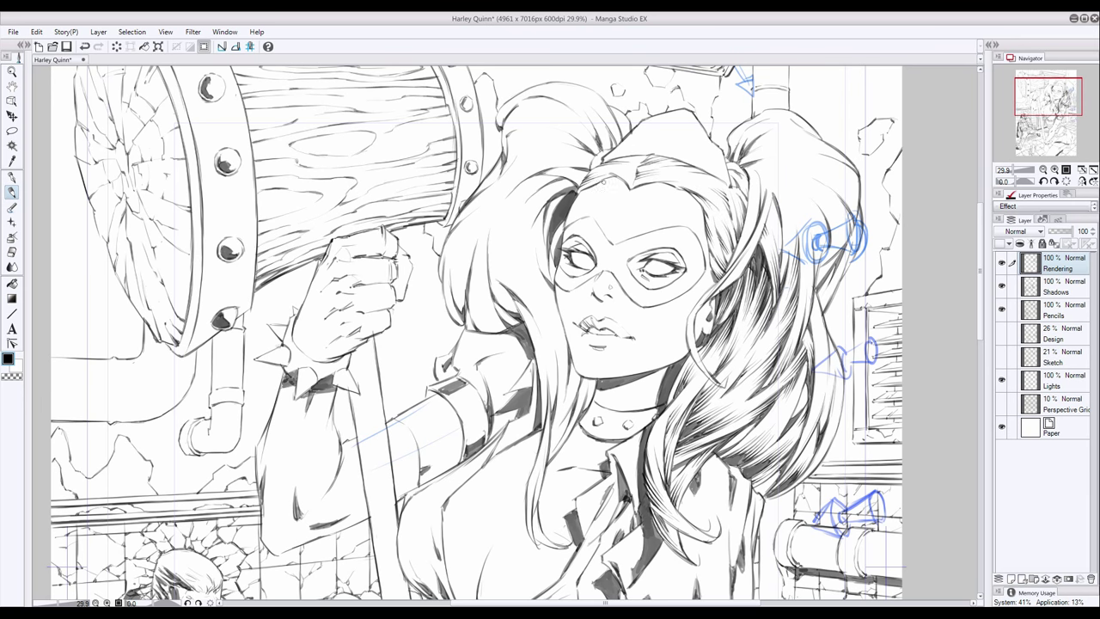
drag(744, 258, 715, 295)
drag(772, 192, 758, 241)
drag(704, 378, 669, 409)
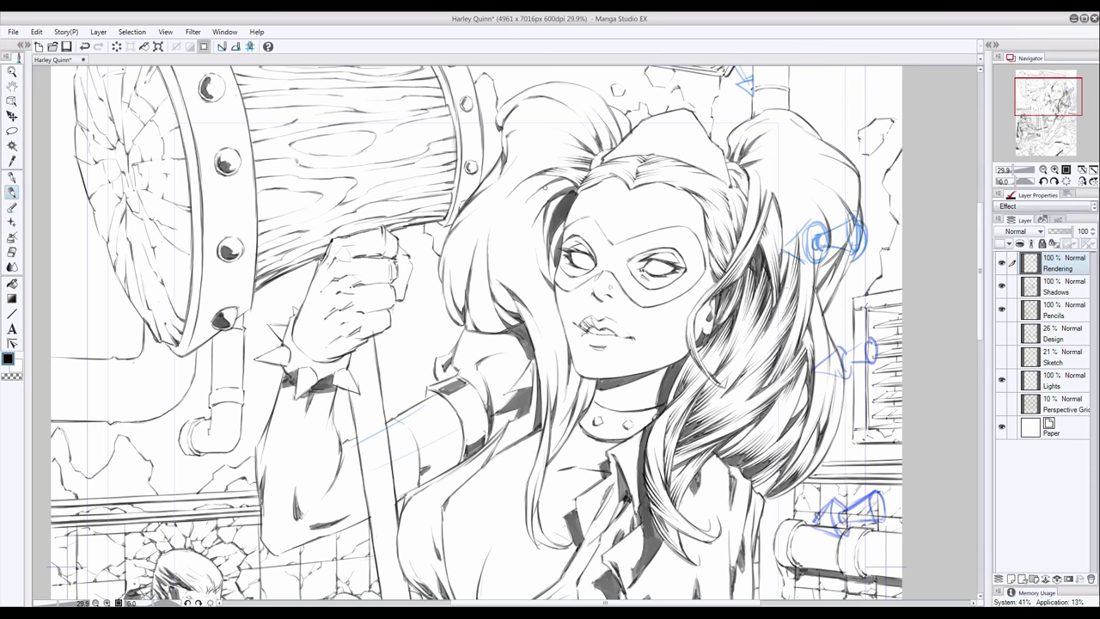
Hatch the upper part of the pigtail beside the mallet with tapered strokes running down from the hair tie
mouse_move(536, 193)
mouse_down()
mouse_move(528, 242)
mouse_move(535, 224)
mouse_up()
drag(554, 265, 539, 283)
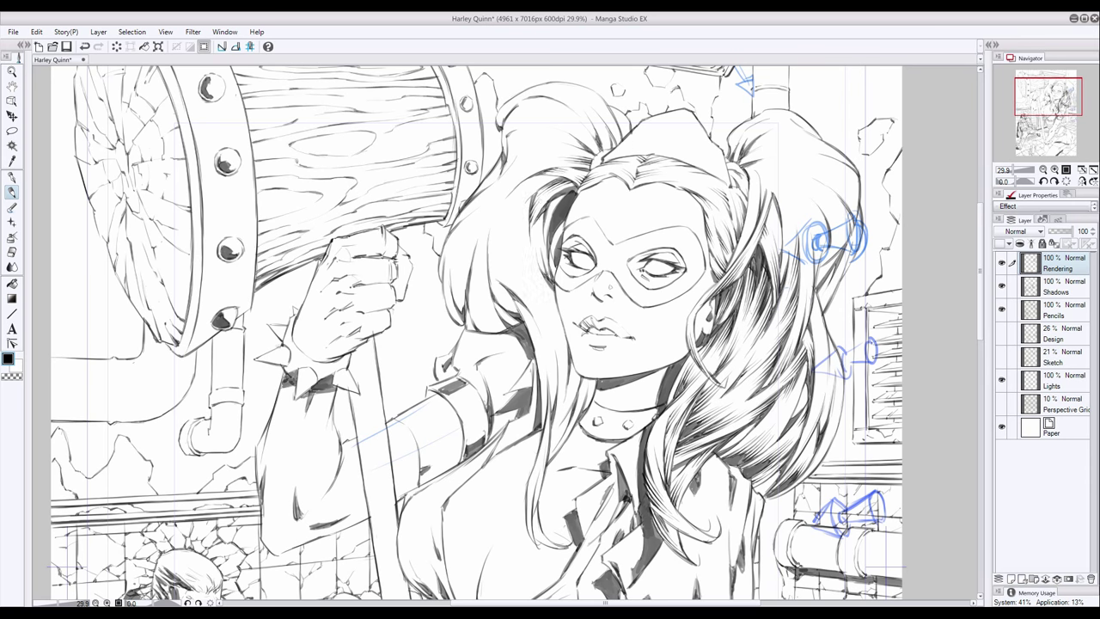
drag(555, 199, 549, 215)
drag(563, 224, 550, 260)
mouse_move(533, 198)
mouse_down()
mouse_move(513, 230)
mouse_move(518, 222)
mouse_up()
drag(520, 226, 514, 259)
drag(507, 239, 488, 269)
drag(526, 206, 517, 246)
Render the long lock hanging beside the cheek and the lower strands of the left pigtail
mouse_move(527, 222)
mouse_down()
mouse_move(516, 258)
mouse_move(534, 302)
mouse_move(518, 352)
mouse_move(530, 349)
mouse_up()
drag(558, 349, 550, 403)
drag(557, 358, 543, 413)
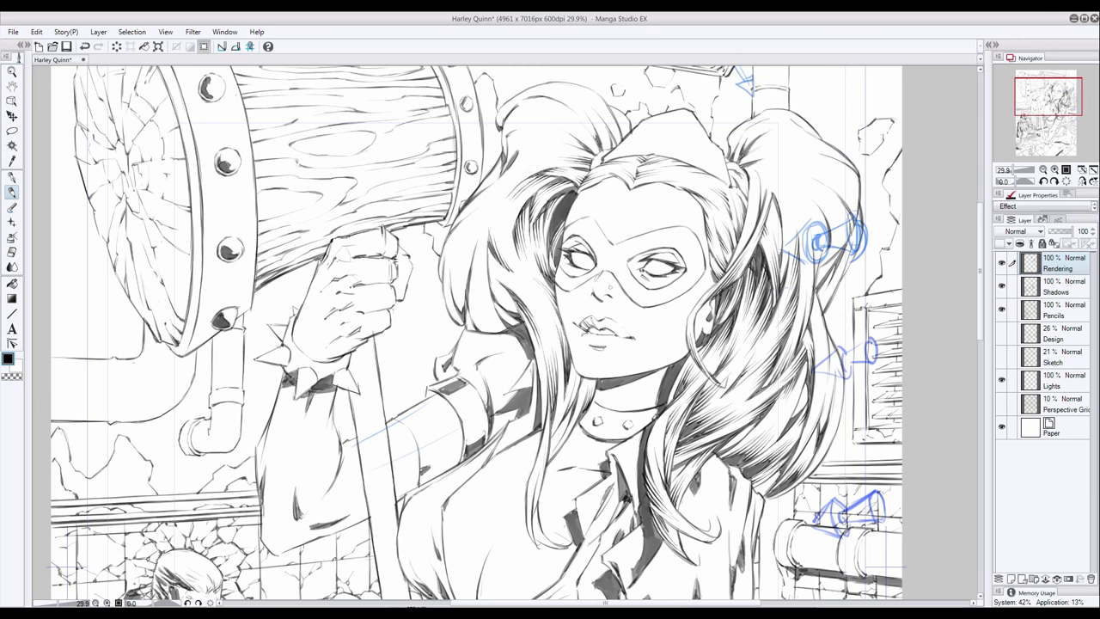
mouse_move(516, 257)
mouse_down()
mouse_move(488, 285)
mouse_move(499, 312)
mouse_move(477, 331)
mouse_up()
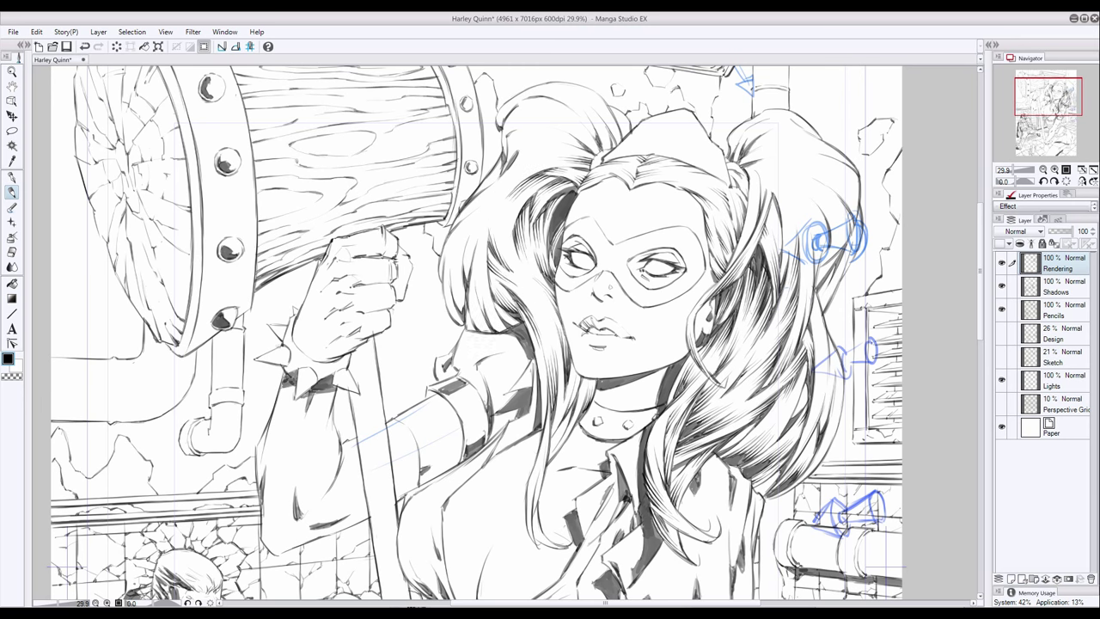
Hatch the lower ends and outer edge of the pigtail beside the mallet with tapered strokes
drag(480, 239, 474, 271)
drag(480, 310, 471, 330)
mouse_move(481, 244)
mouse_down()
mouse_move(471, 296)
mouse_move(454, 313)
mouse_up()
drag(476, 230, 447, 326)
drag(497, 191, 445, 251)
Hatch the crown of the pigtail beside the mallet with curved strokes following the strands into the hair tie
drag(521, 167, 503, 172)
drag(538, 148, 471, 202)
mouse_move(524, 129)
mouse_down()
mouse_move(507, 136)
mouse_move(511, 115)
mouse_up()
drag(553, 100, 519, 112)
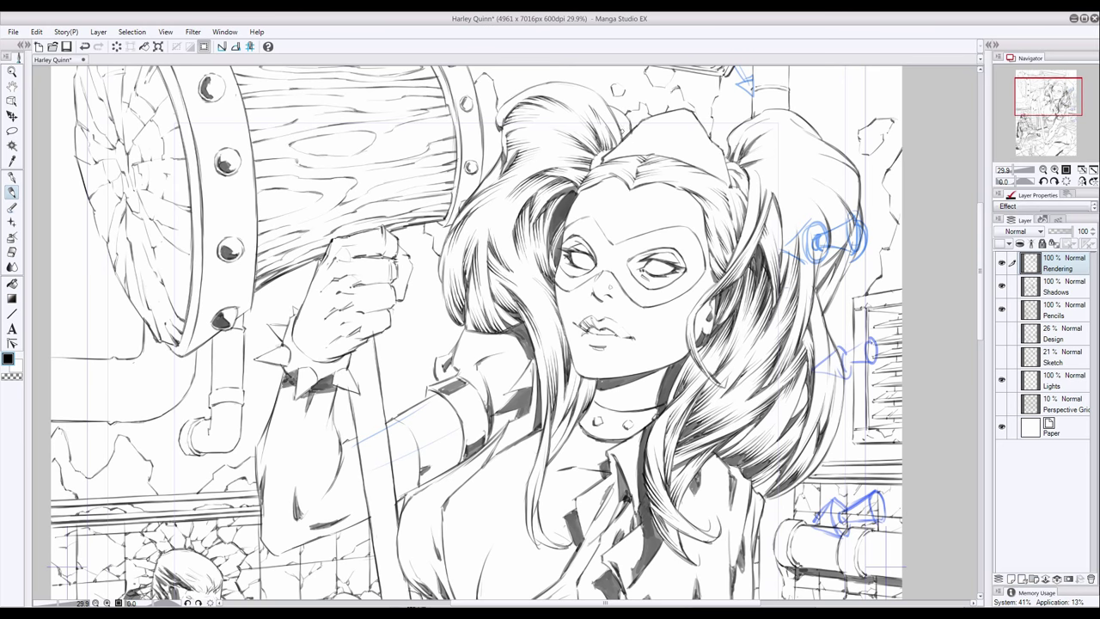
drag(617, 114, 605, 146)
drag(615, 113, 603, 136)
Detail the irises on a new Eyes layer above Pencils and lower the Lights layer's opacity to 24%
key(h)
ctrl+shift+click(425, 265)
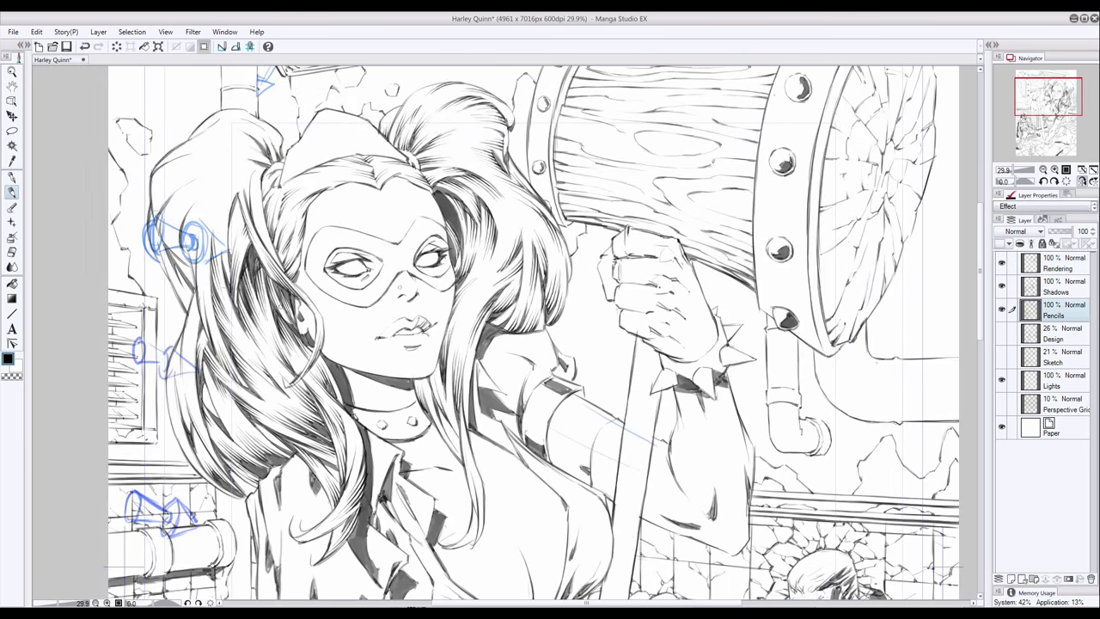
key(h)
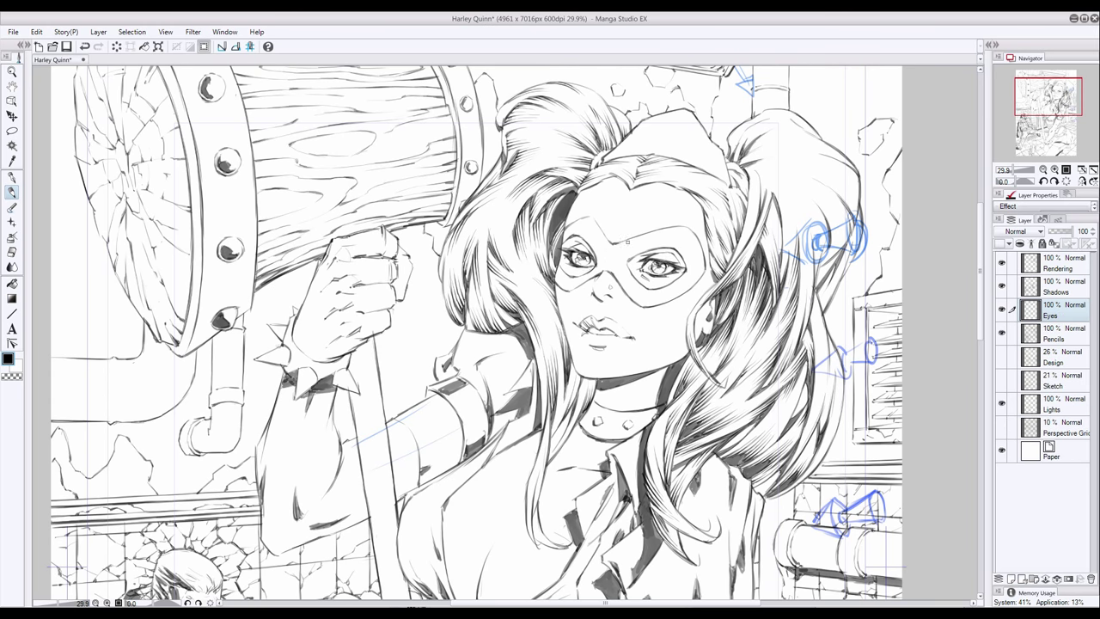
click(1056, 263)
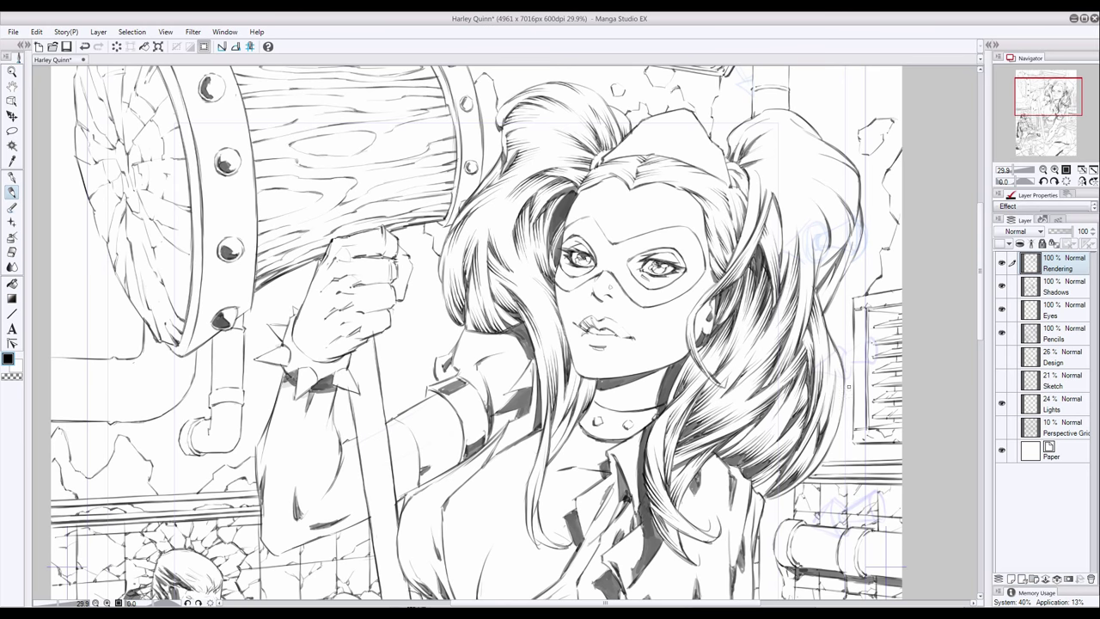
Hatch the top and outer strands of the pigtail away from the mallet on the Rendering layer, and save the file
scroll(842, 361, up, 1)
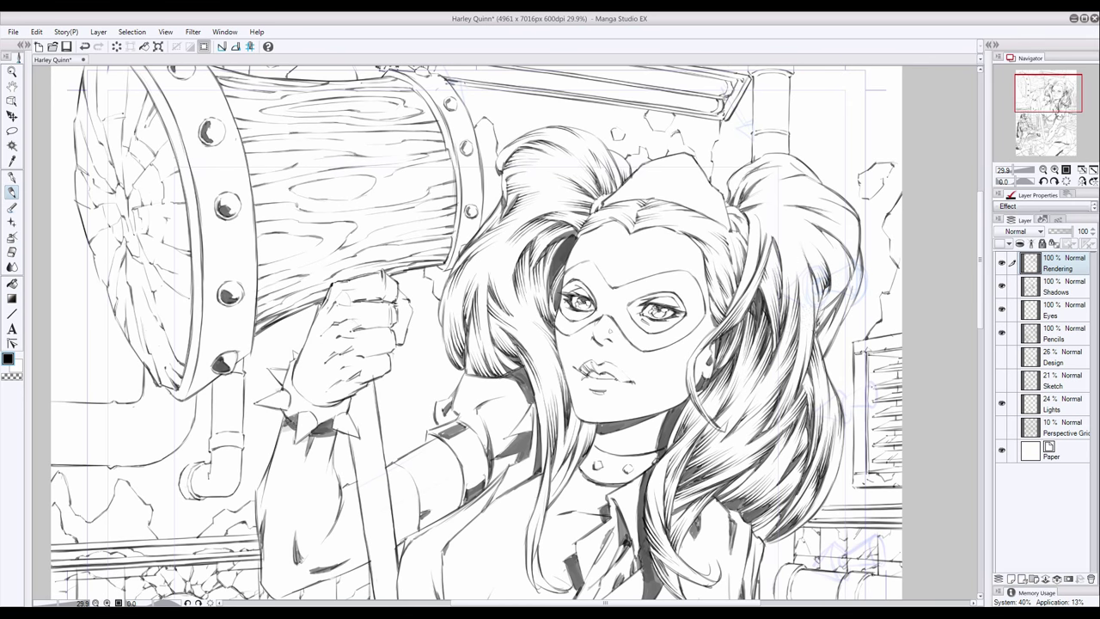
key(ctrl+z)
drag(837, 269, 832, 303)
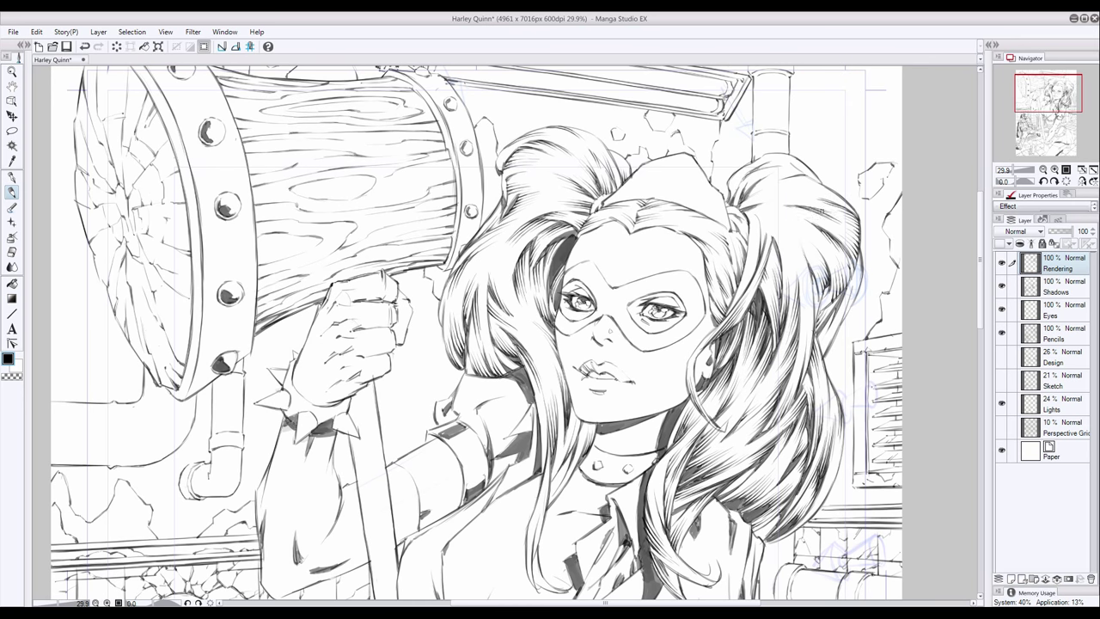
key(ctrl+s)
drag(750, 256, 741, 302)
mouse_move(799, 206)
mouse_down()
mouse_move(773, 222)
mouse_move(762, 249)
mouse_move(744, 204)
mouse_up()
drag(841, 187, 784, 182)
drag(775, 172, 746, 196)
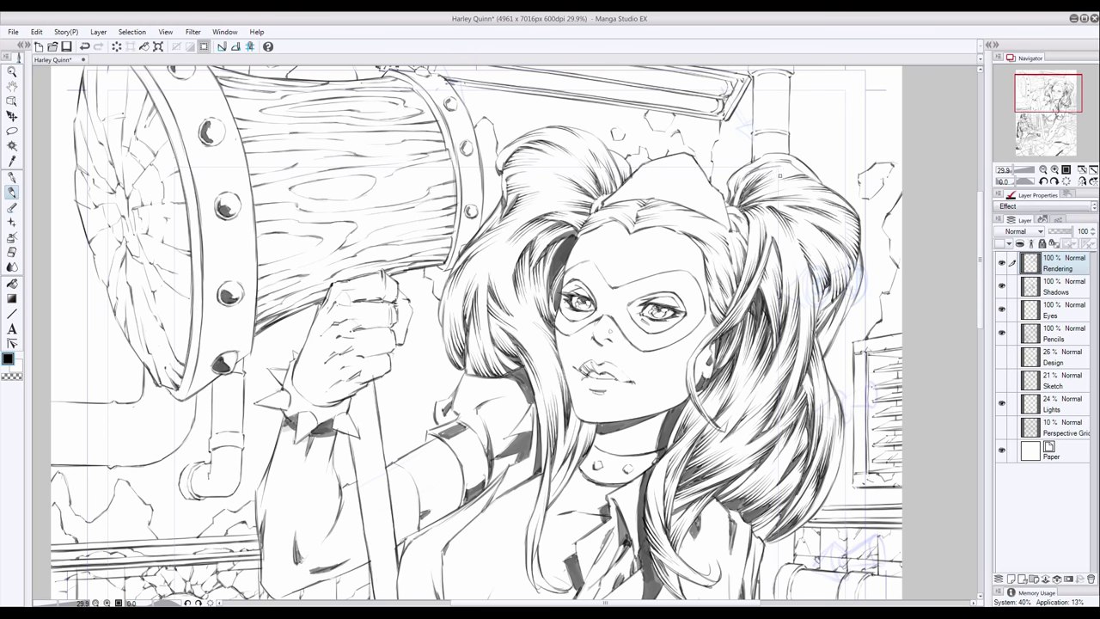
drag(851, 285, 824, 351)
Hatch the jacket folds beside the lapel and the upper folds of the near sleeve on the Pencils layer
click(1057, 333)
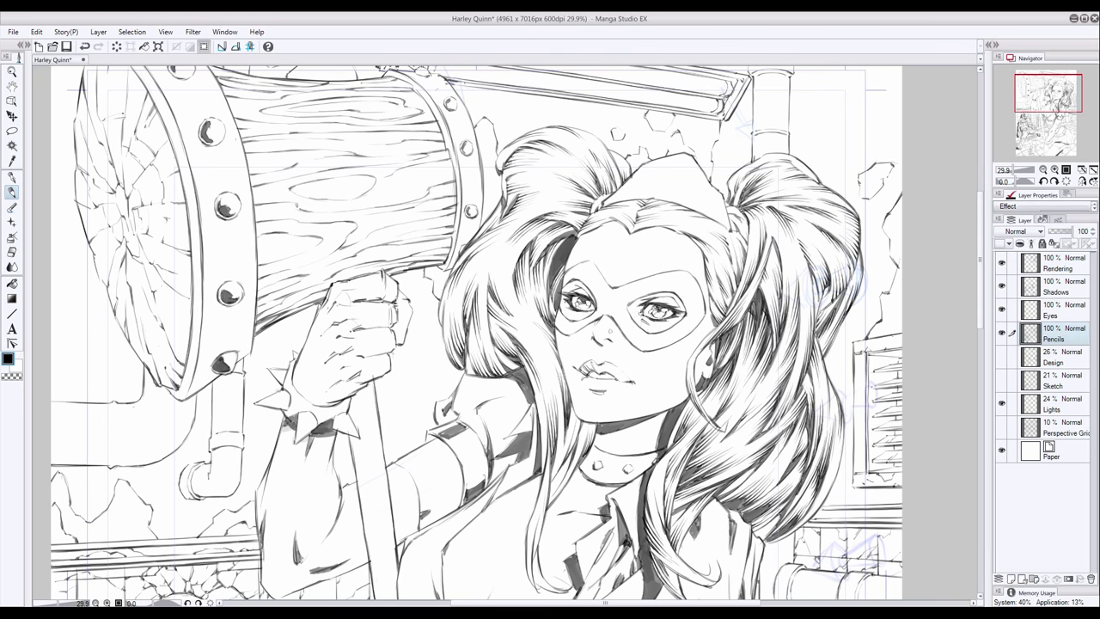
scroll(473, 335, down, 5)
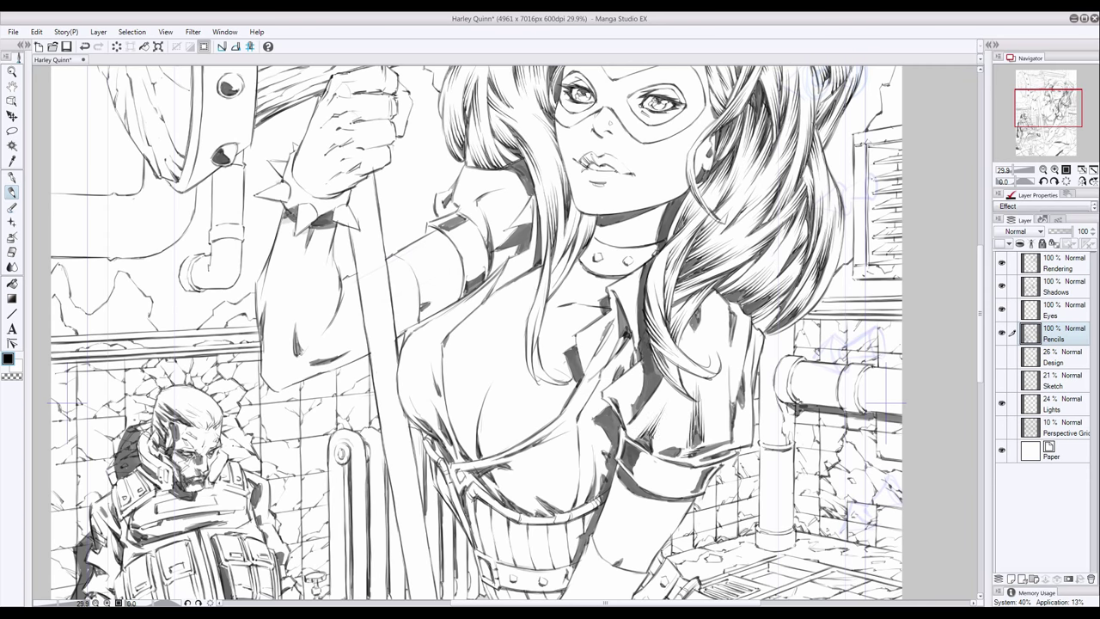
mouse_move(677, 418)
mouse_down()
mouse_move(662, 452)
mouse_move(670, 447)
mouse_up()
drag(645, 386, 629, 419)
drag(644, 366, 629, 404)
drag(703, 301, 693, 350)
drag(696, 321, 684, 349)
drag(708, 296, 703, 324)
Hatch the outer folds of the near sleeve with long strokes running down to its cuff
drag(735, 358, 732, 407)
drag(735, 361, 731, 404)
mouse_move(736, 319)
mouse_down()
mouse_move(730, 371)
mouse_move(732, 356)
mouse_up()
drag(748, 356, 744, 424)
drag(744, 398, 733, 434)
key(e)
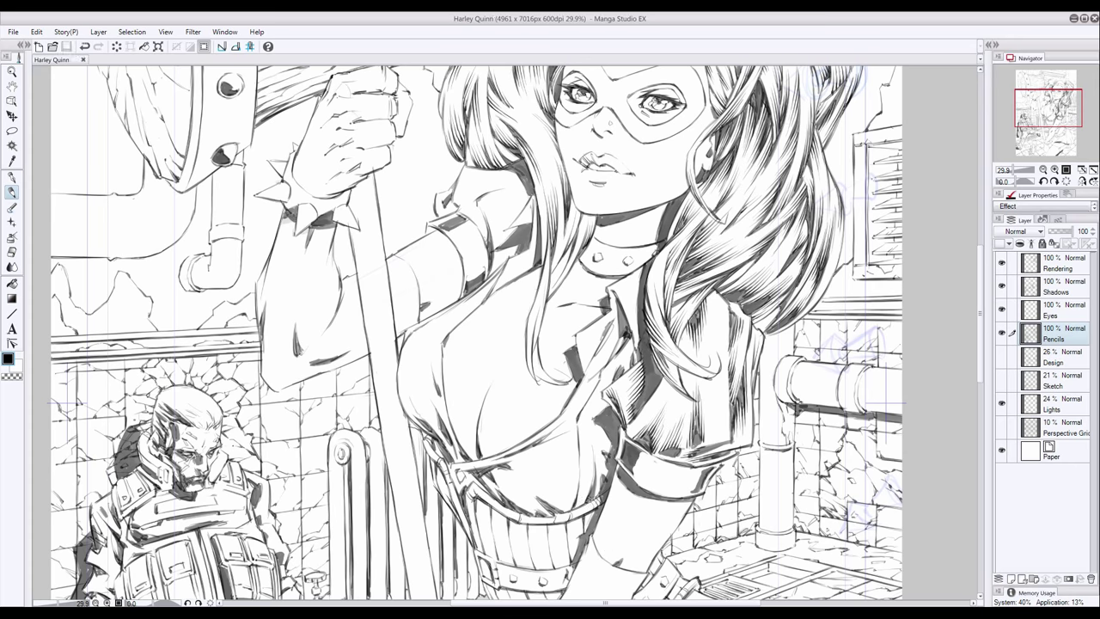
Hatch the underside of the bust and the lapel on the Rendering layer, using the Sketch layer as reference
click(1058, 269)
click(1001, 379)
key(p)
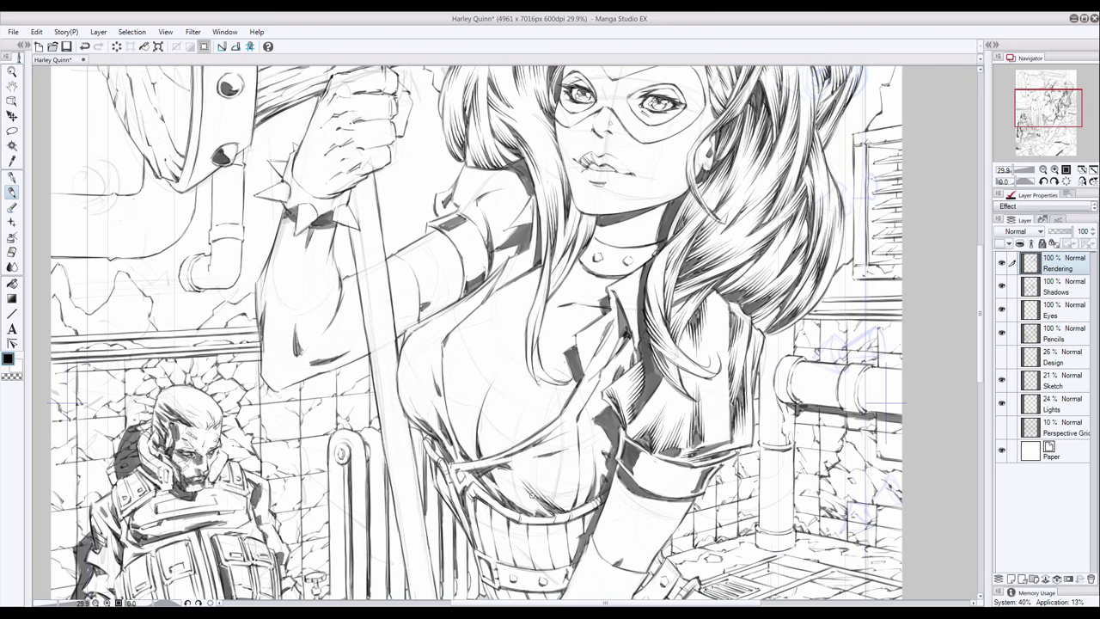
mouse_move(533, 514)
mouse_down()
mouse_move(483, 474)
mouse_move(493, 462)
mouse_up()
drag(576, 511, 557, 499)
mouse_move(582, 509)
mouse_down()
mouse_move(553, 495)
mouse_move(593, 446)
mouse_move(595, 454)
mouse_up()
drag(632, 387, 606, 347)
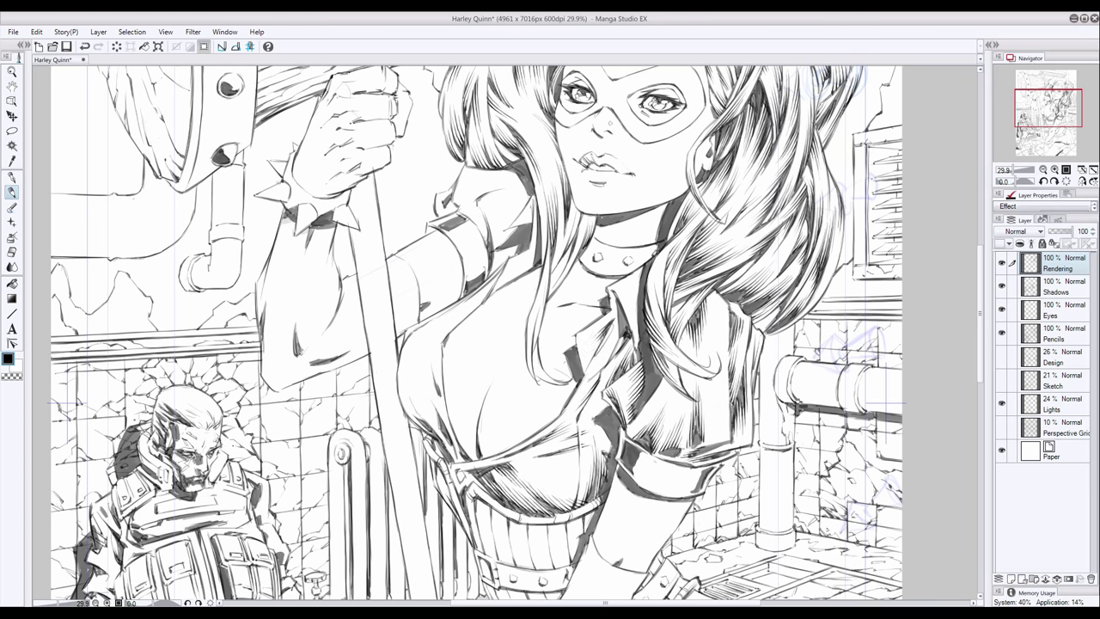
Hatch the raised arm's sleeve folds and cross-hatch the underside of the bust, showing the Sketch layer only while drawing
click(1001, 379)
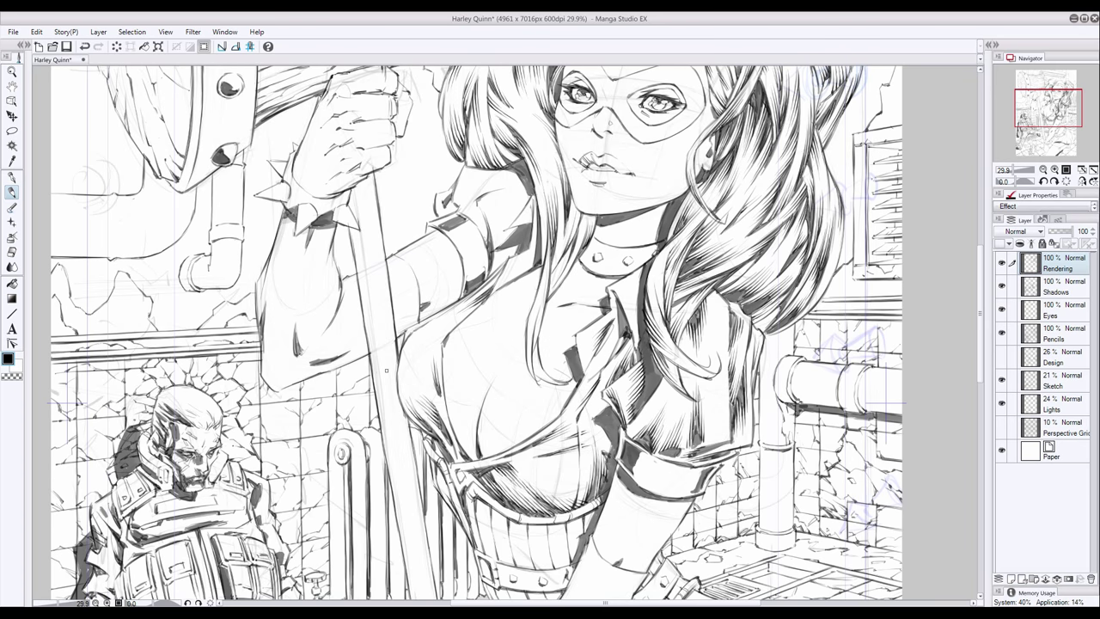
drag(482, 227, 467, 196)
drag(585, 501, 519, 513)
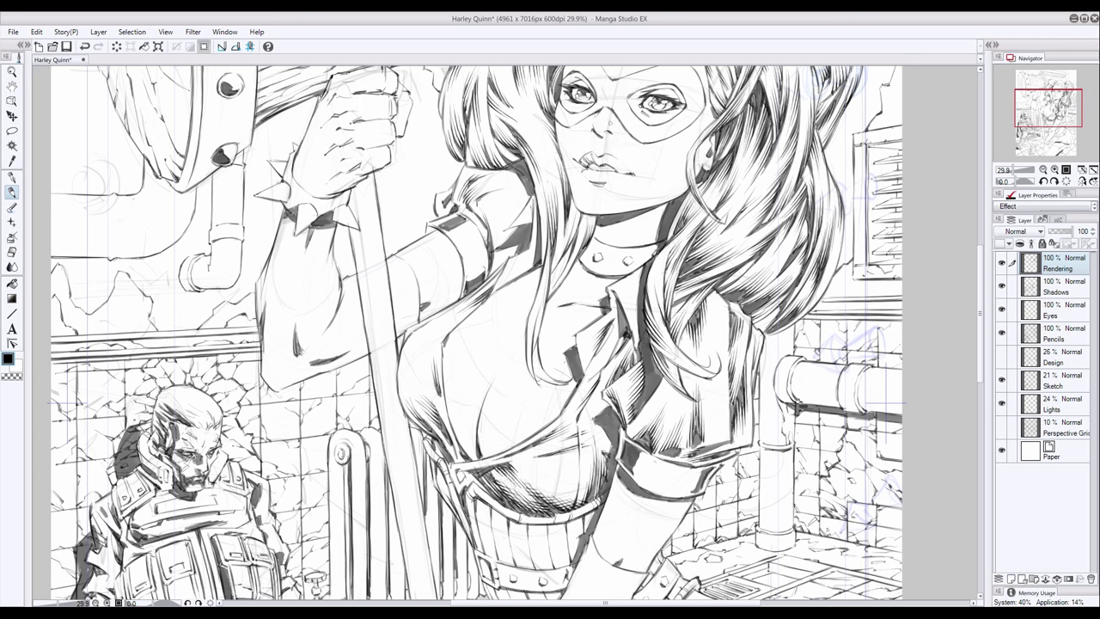
drag(507, 469, 486, 483)
drag(606, 461, 589, 473)
key(ctrl+h)
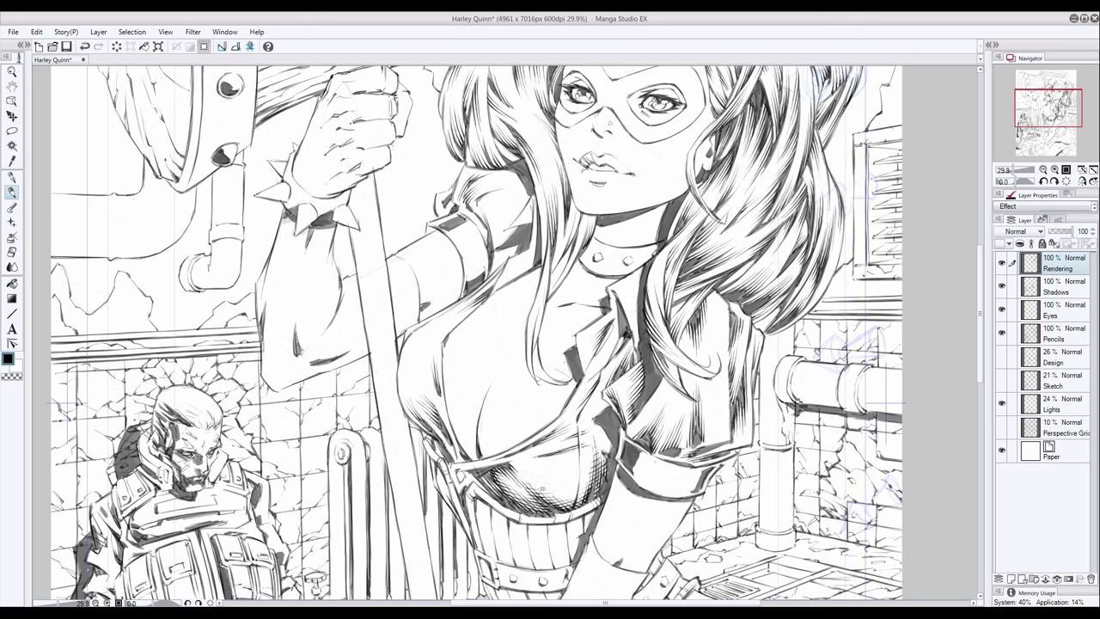
Cross-hatch the near sleeve's folds and the shaded side of the bust, and save the file
drag(644, 361, 639, 388)
drag(713, 425, 692, 447)
drag(706, 404, 693, 426)
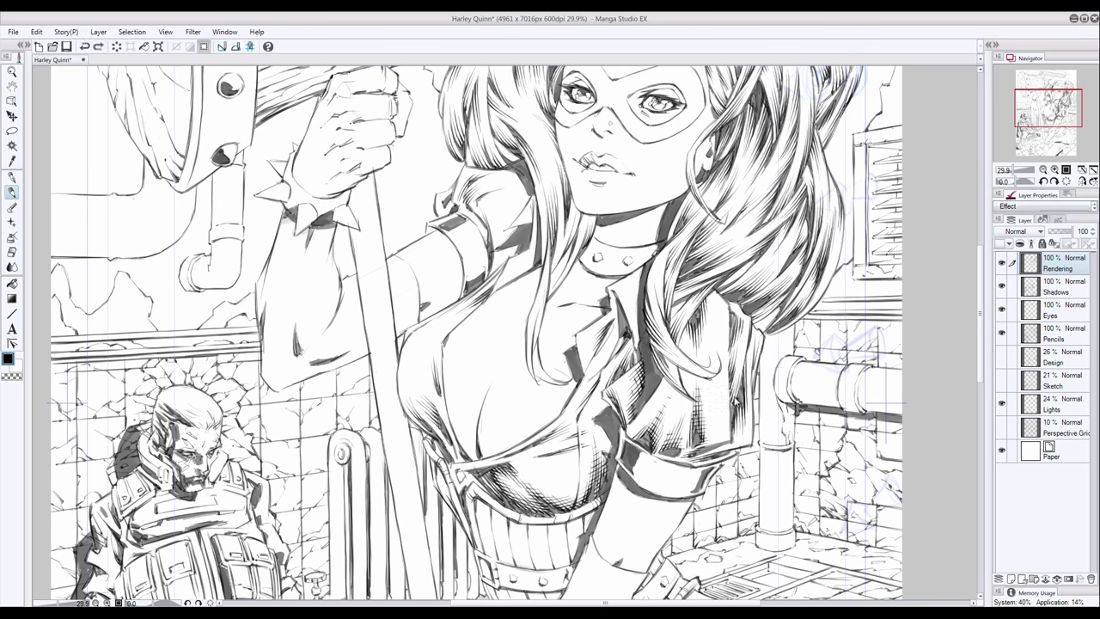
key(ctrl+s)
drag(750, 376, 745, 388)
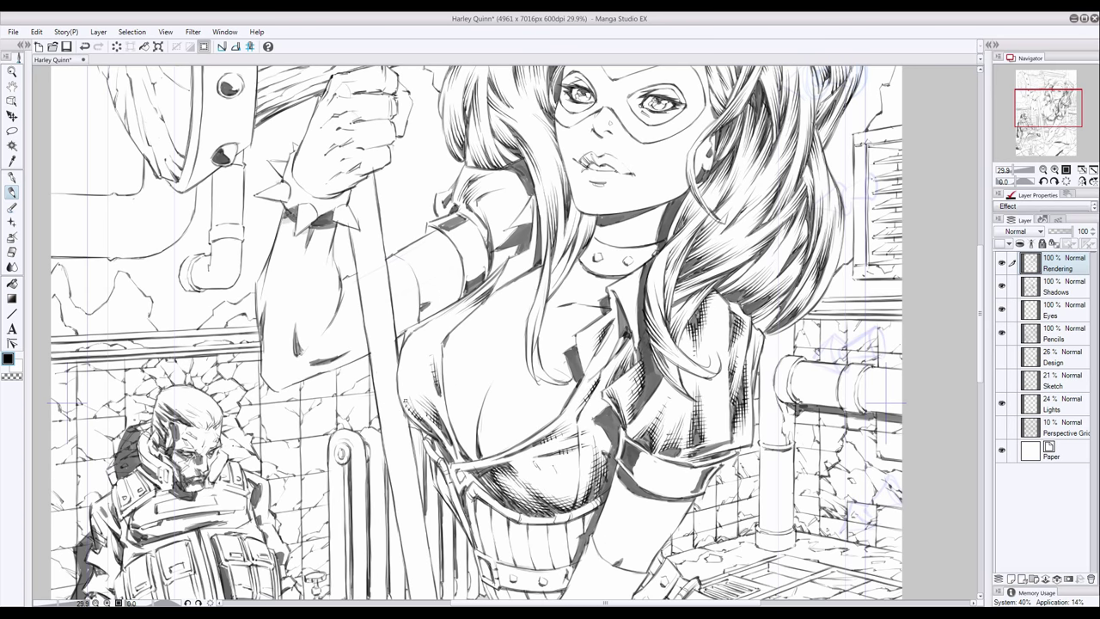
key(ctrl+s)
Cross-hatch the lowered forearm's shadow and hatch the cracked floor tiles beside the skirt, using the Perspective Grid layer as guide
scroll(516, 481, down, 3)
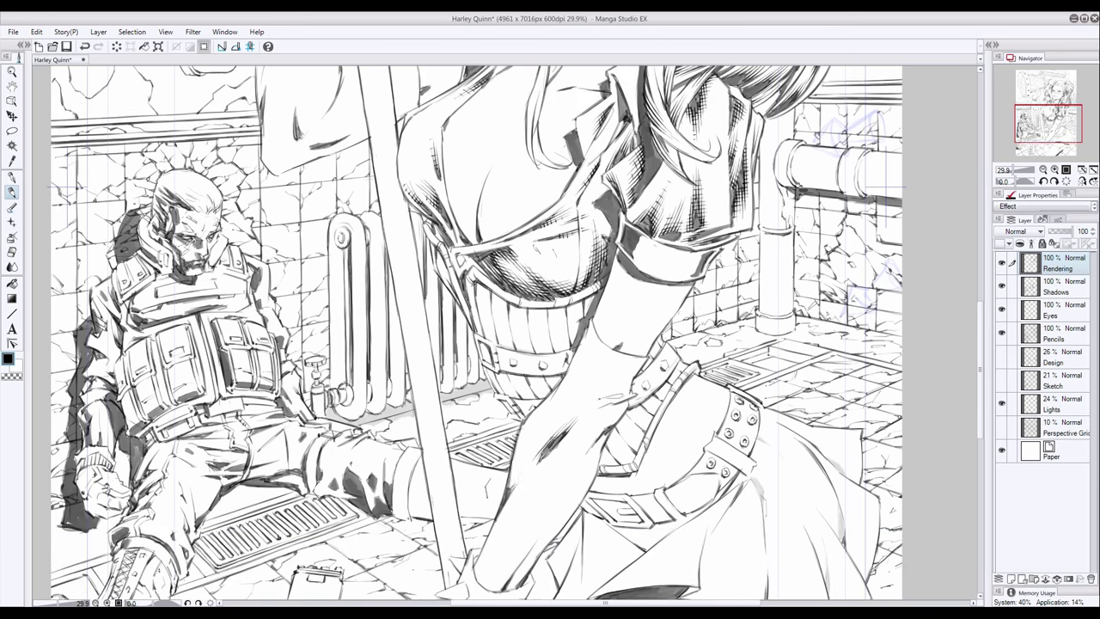
scroll(515, 481, down, 1)
scroll(477, 514, down, 4)
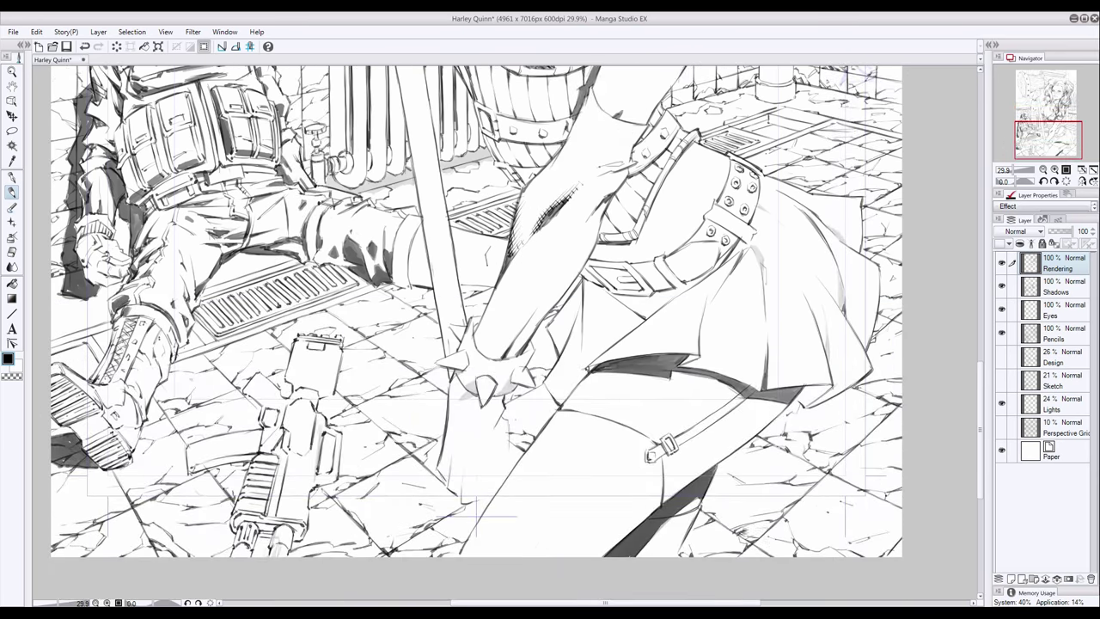
key(ctrl+shift+h)
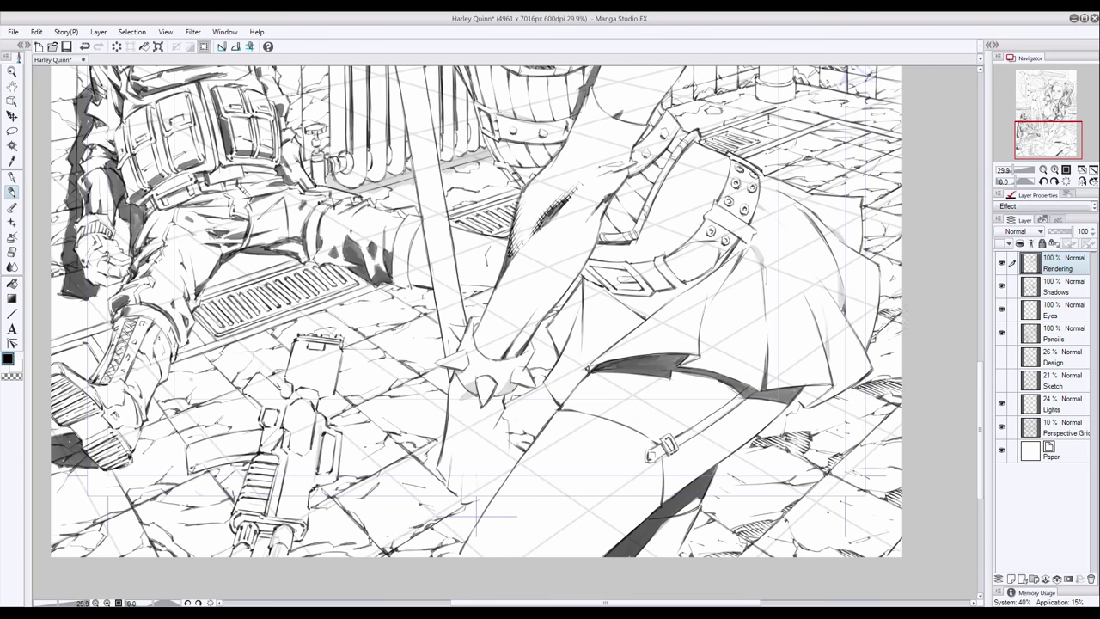
Hatch the cracks in the floor tiles on both sides of the rifle
scroll(476, 333, up, 2)
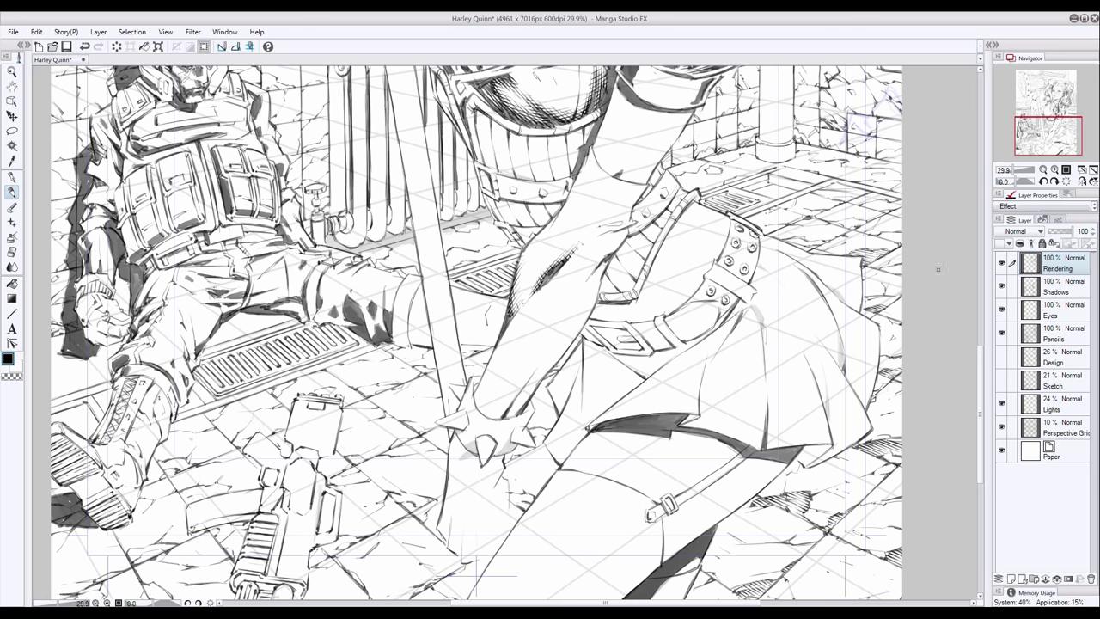
scroll(937, 269, down, 3)
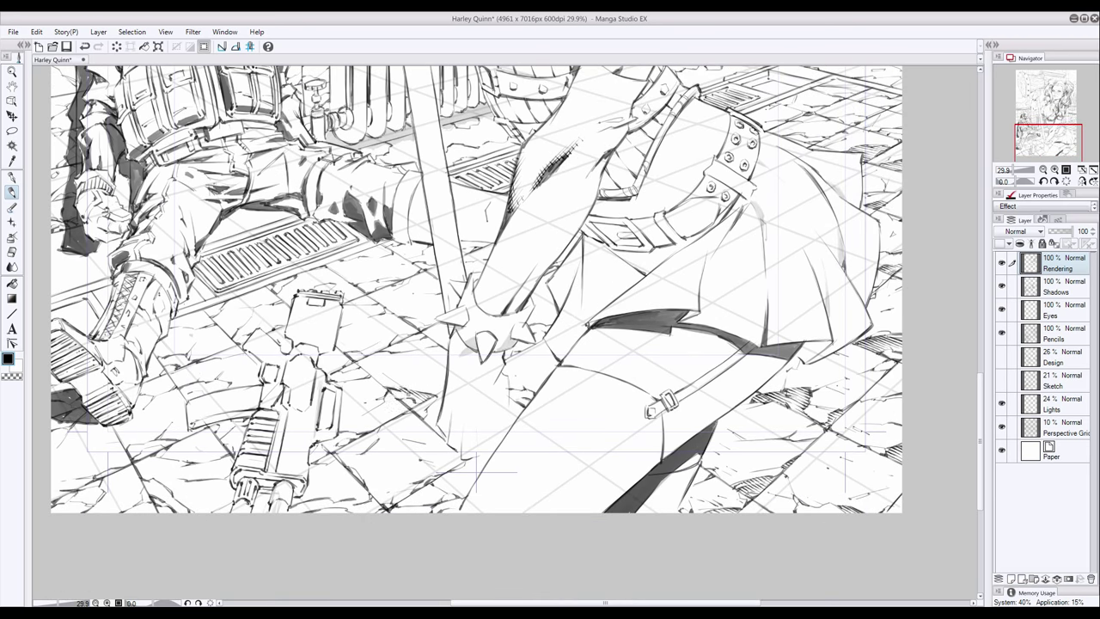
drag(359, 433, 337, 437)
drag(341, 433, 321, 451)
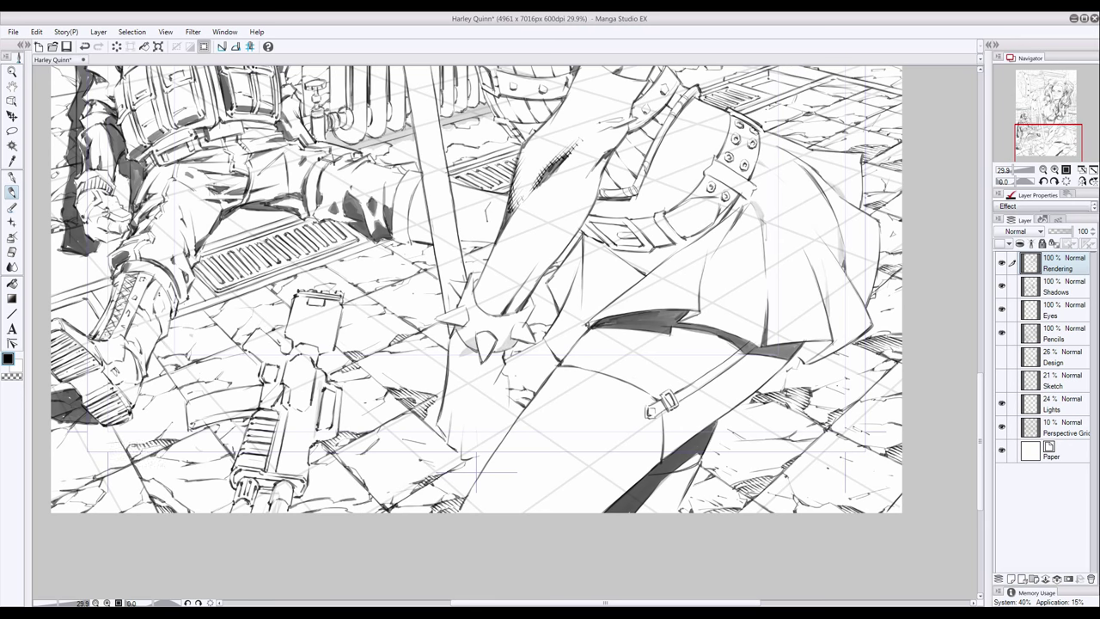
drag(163, 441, 128, 458)
mouse_move(230, 379)
mouse_down()
mouse_move(199, 374)
mouse_move(183, 396)
mouse_up()
drag(244, 346, 205, 360)
drag(187, 353, 157, 367)
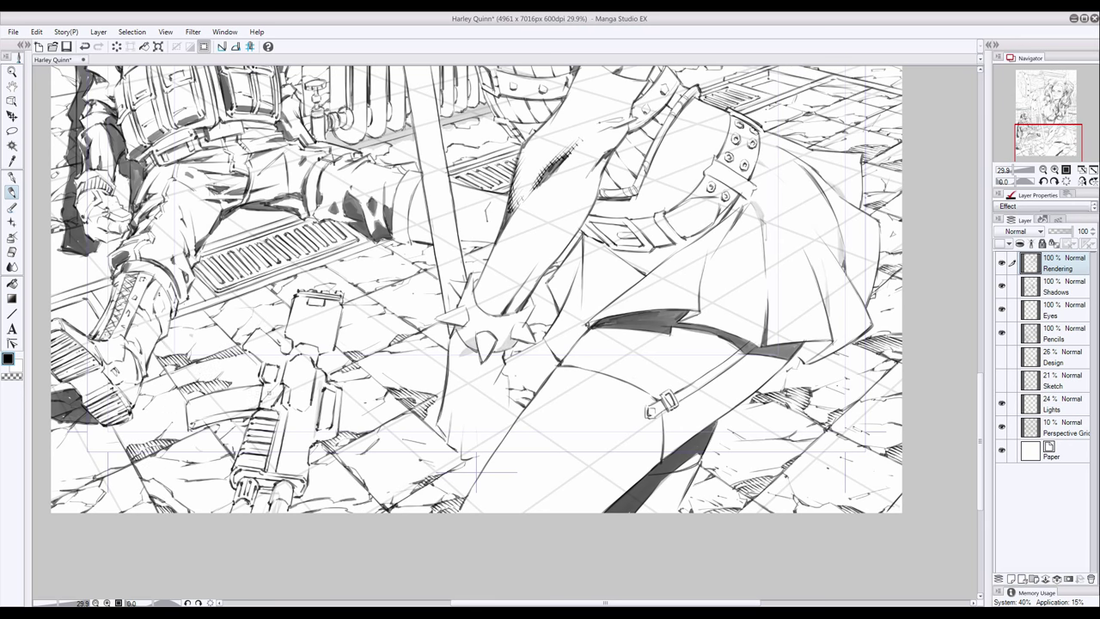
Hatch the broken floor tiles around the grate and beside the mallet handle, and save the file
drag(292, 277, 273, 293)
drag(335, 283, 314, 291)
drag(368, 285, 359, 293)
drag(215, 305, 205, 315)
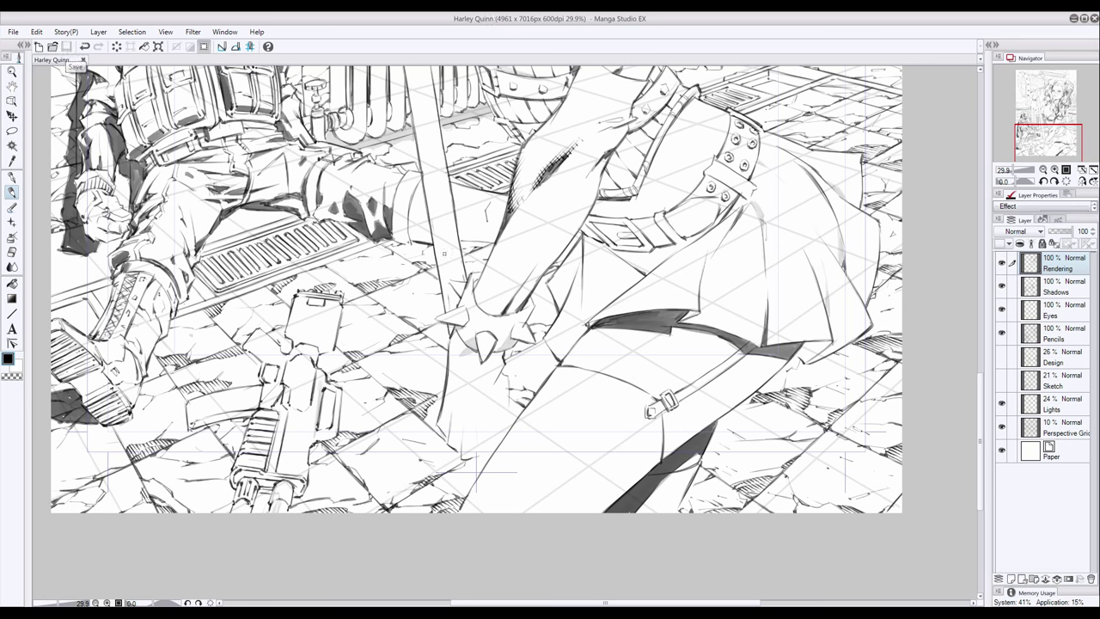
drag(428, 243, 396, 257)
Hatch the cracked bricks of the wall below and behind the pipe, undoing the strokes that do not fit
scroll(808, 400, up, 5)
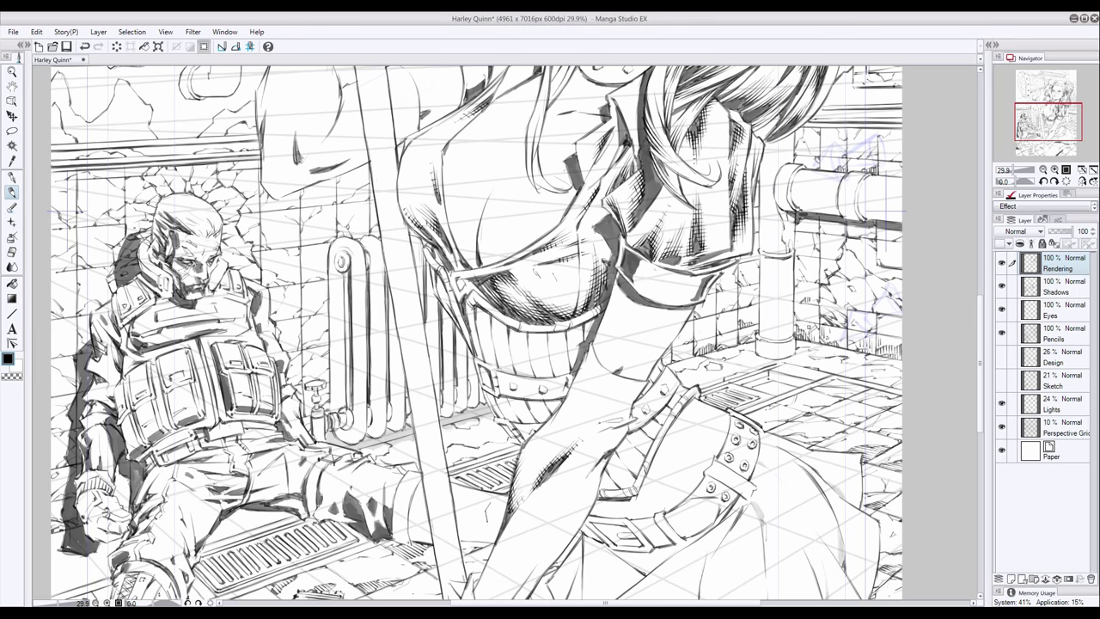
drag(816, 311, 808, 330)
drag(806, 302, 794, 314)
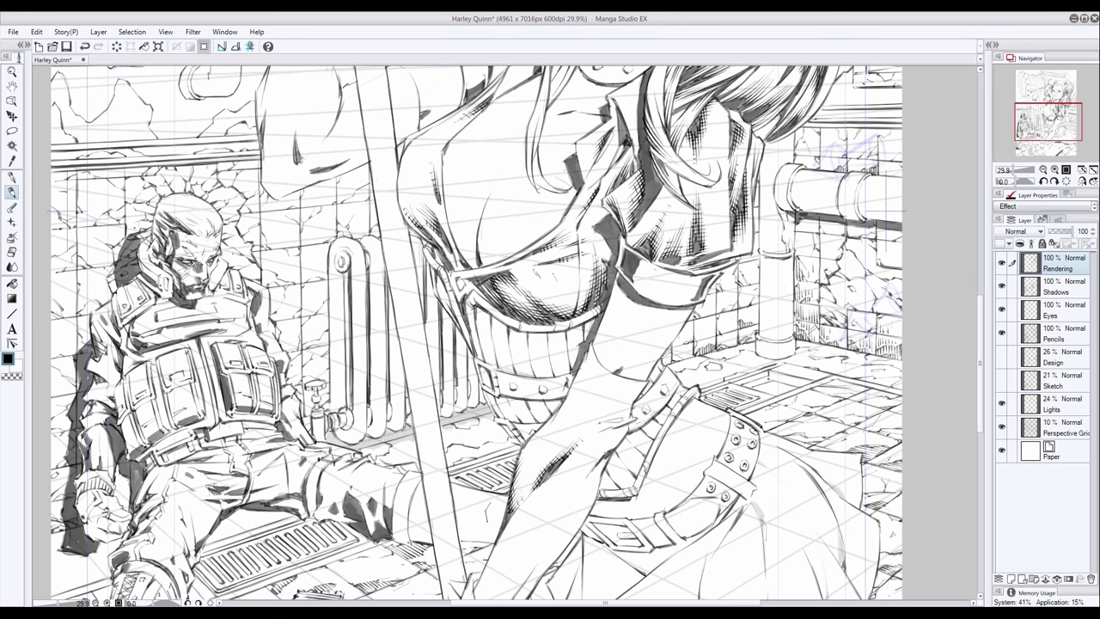
drag(807, 230, 795, 254)
drag(807, 218, 796, 245)
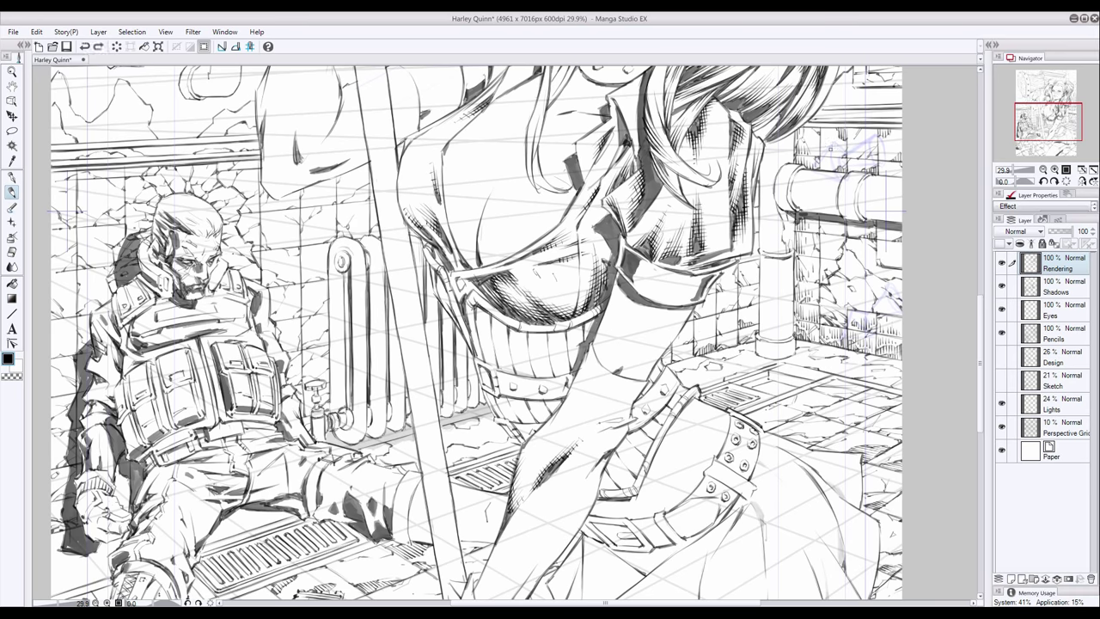
drag(833, 306, 821, 329)
mouse_move(847, 302)
mouse_down()
mouse_move(830, 317)
mouse_move(843, 302)
mouse_up()
key(ctrl+z)
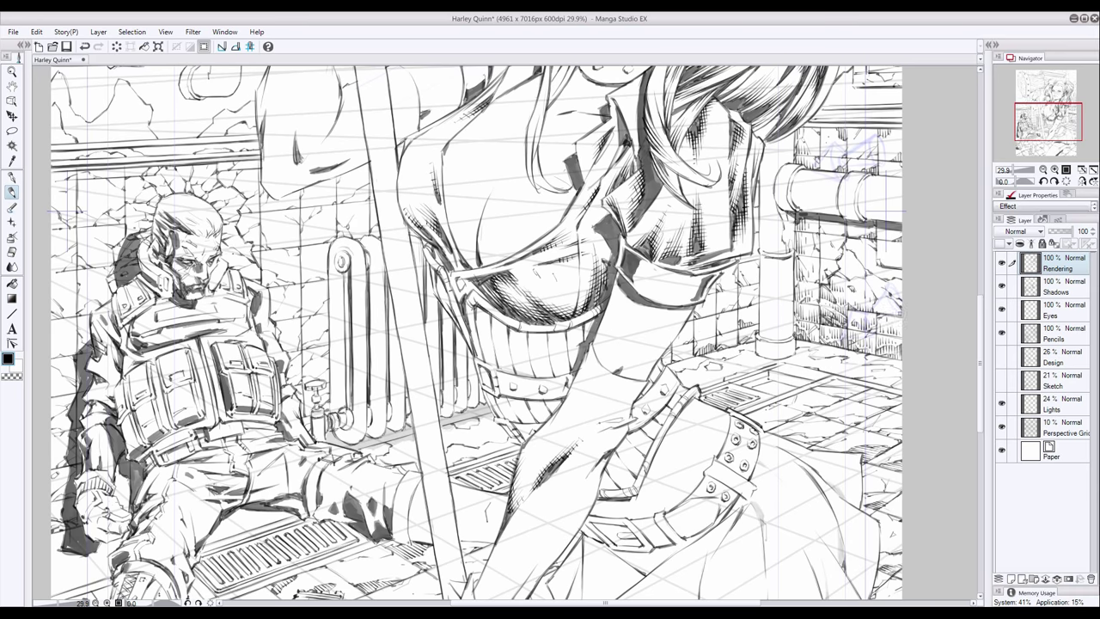
key(ctrl+z)
Hatch the floor along the base of the wall beside the vertical pipe, undoing and redrawing stray strokes
mouse_move(906, 389)
mouse_down()
mouse_move(866, 364)
mouse_move(884, 368)
mouse_up()
key(ctrl+z)
key(ctrl+z)
drag(827, 344, 797, 349)
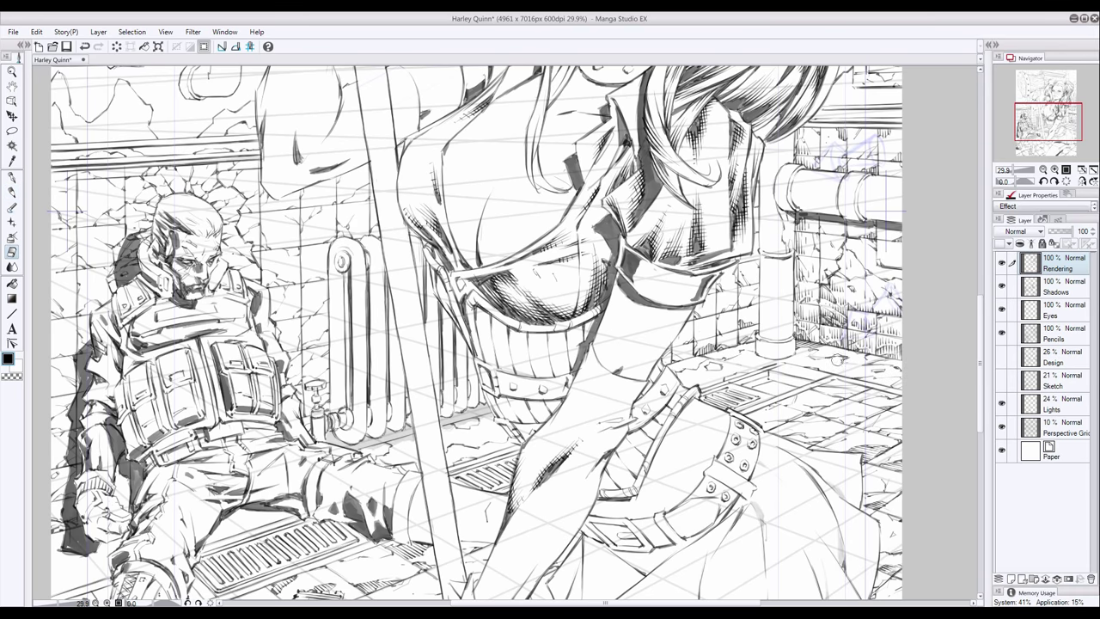
drag(887, 356, 844, 363)
key(ctrl+z)
drag(861, 349, 811, 358)
drag(830, 345, 816, 352)
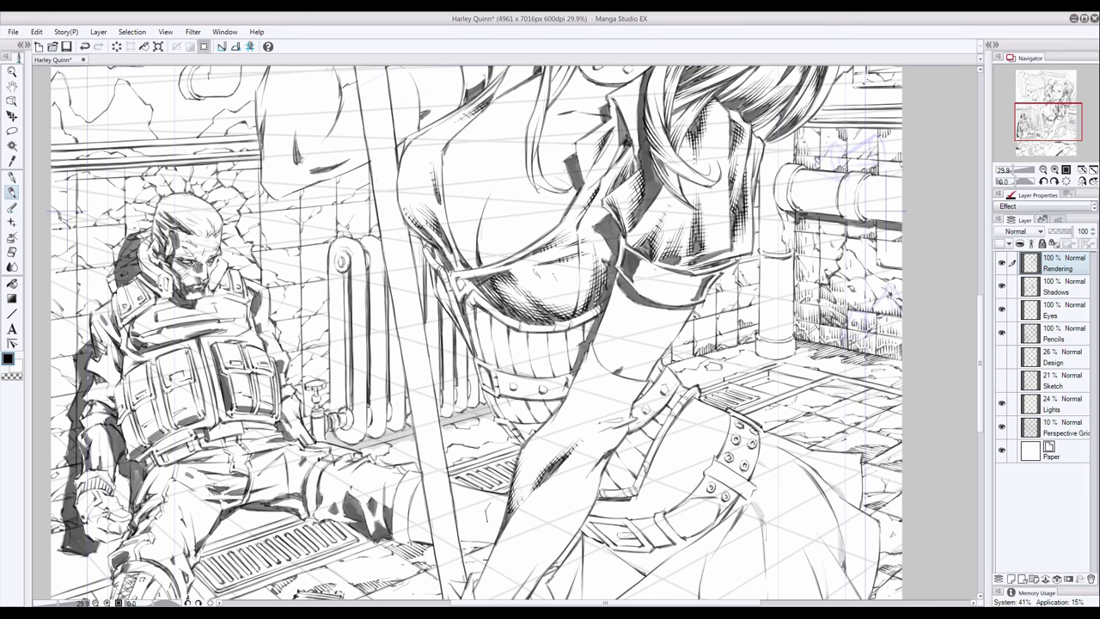
Hatch the floor tiles at the page's outer edge and the floor between the vertical pipe's base and the lowered arm
drag(887, 377, 861, 382)
drag(901, 378, 875, 387)
drag(729, 350, 703, 361)
mouse_move(740, 351)
mouse_down()
mouse_move(705, 357)
mouse_move(717, 358)
mouse_up()
drag(758, 342, 687, 368)
drag(698, 359, 668, 373)
drag(744, 373, 724, 381)
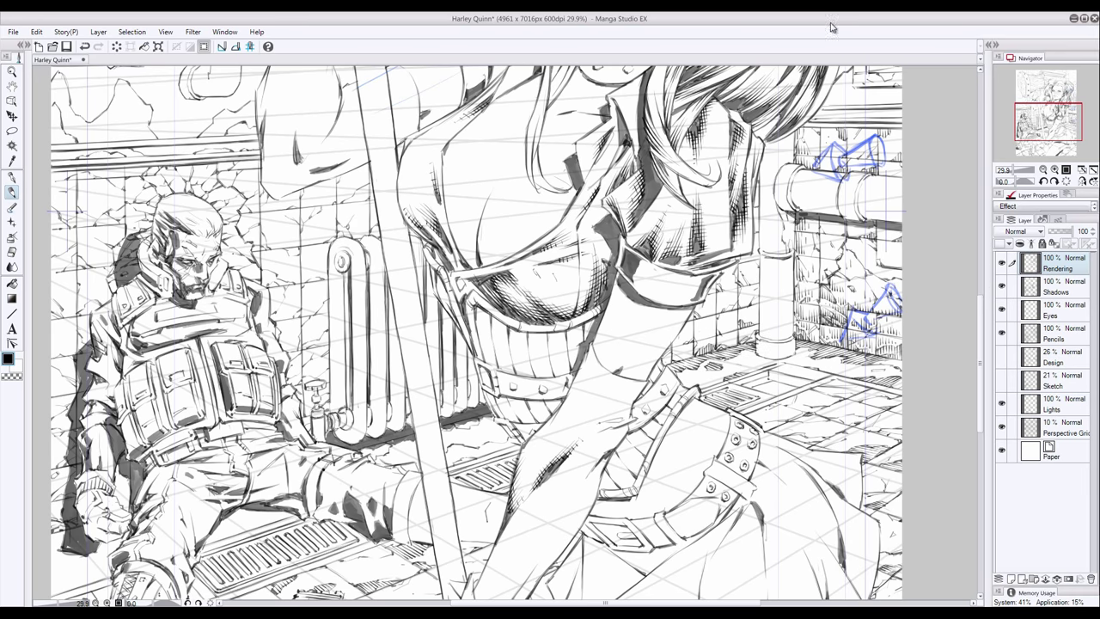
Hatch the floor along the radiator's shadow on both sides of the mallet handle
drag(466, 447, 445, 462)
drag(480, 440, 457, 457)
drag(486, 445, 462, 457)
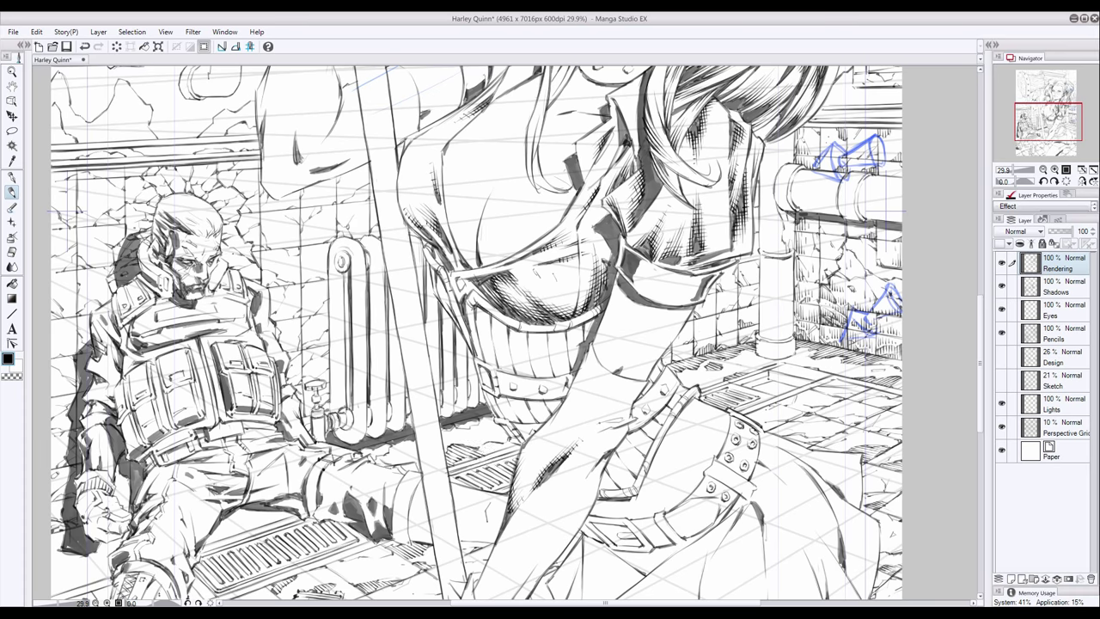
drag(390, 445, 368, 457)
drag(373, 445, 359, 459)
Darken the opening in the floor grate behind the belt with dense strokes, and undo the last stroke
drag(795, 387, 765, 396)
drag(793, 380, 752, 393)
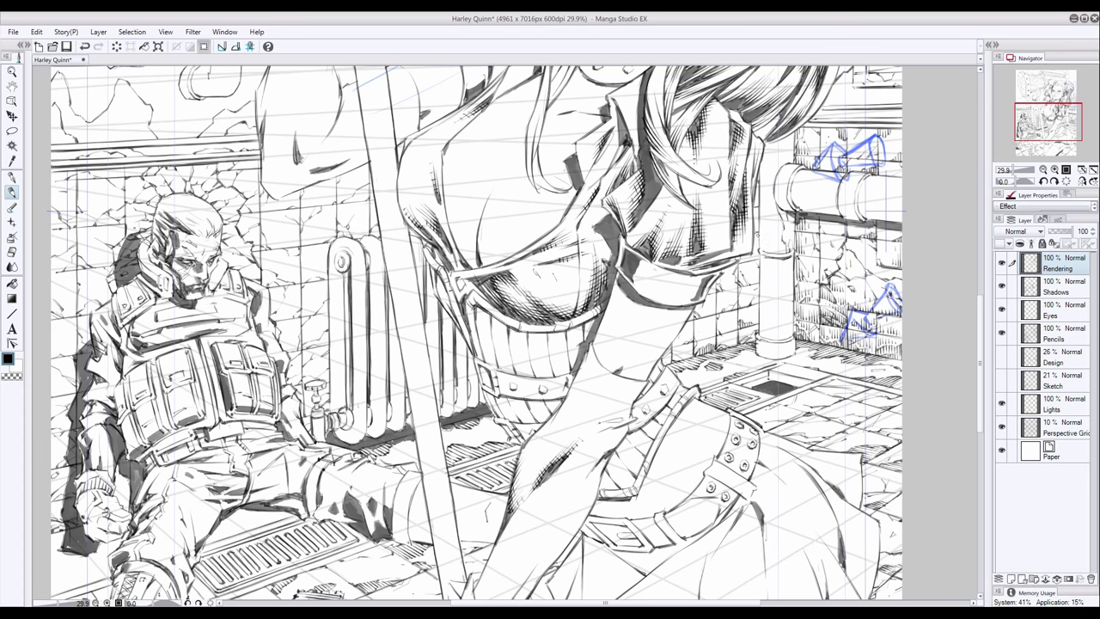
key(ctrl+z)
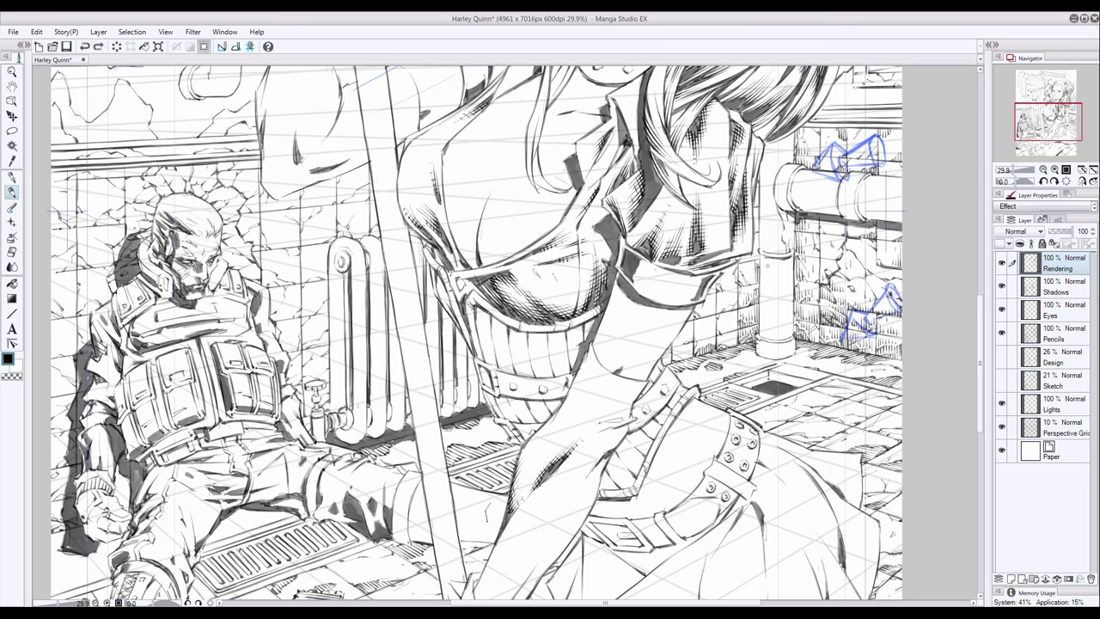
Hatch the brick wall between the lowered gloved arm and the vertical pipe
drag(738, 304, 726, 313)
drag(737, 332, 729, 347)
mouse_move(735, 330)
mouse_down()
mouse_move(715, 346)
mouse_move(731, 362)
mouse_up()
drag(717, 316, 706, 337)
drag(705, 330, 692, 340)
drag(695, 344, 677, 361)
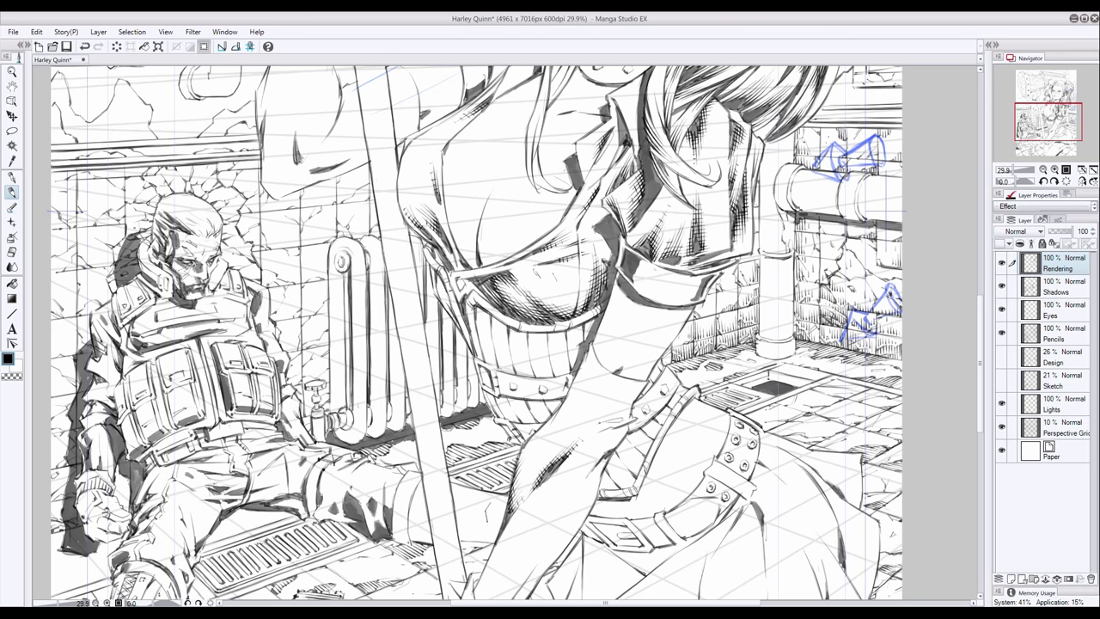
drag(702, 302, 694, 313)
drag(760, 232, 749, 257)
Hatch the wall around and beneath the louvred vent beside the hanging ponytail
drag(846, 232, 768, 490)
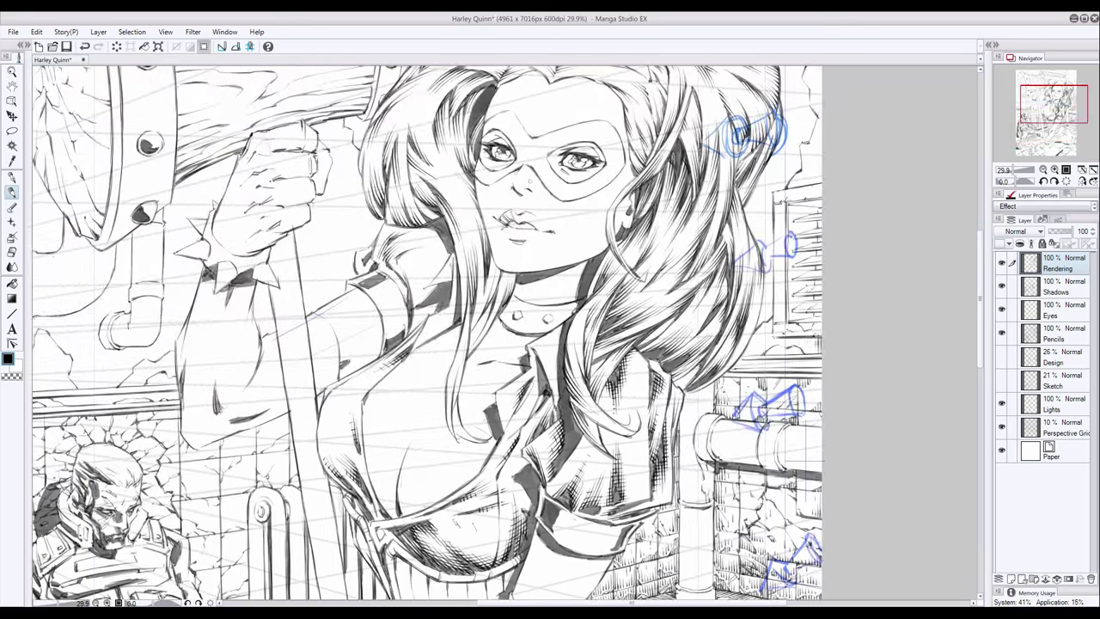
drag(814, 337, 800, 353)
mouse_move(782, 317)
mouse_down()
mouse_move(747, 355)
mouse_move(786, 356)
mouse_up()
mouse_move(771, 287)
mouse_down()
mouse_move(763, 320)
mouse_move(778, 344)
mouse_up()
Hatch the wall and broken plaster patches above the vent, between the ponytail and the page edge
scroll(430, 335, up, 3)
drag(801, 297, 791, 316)
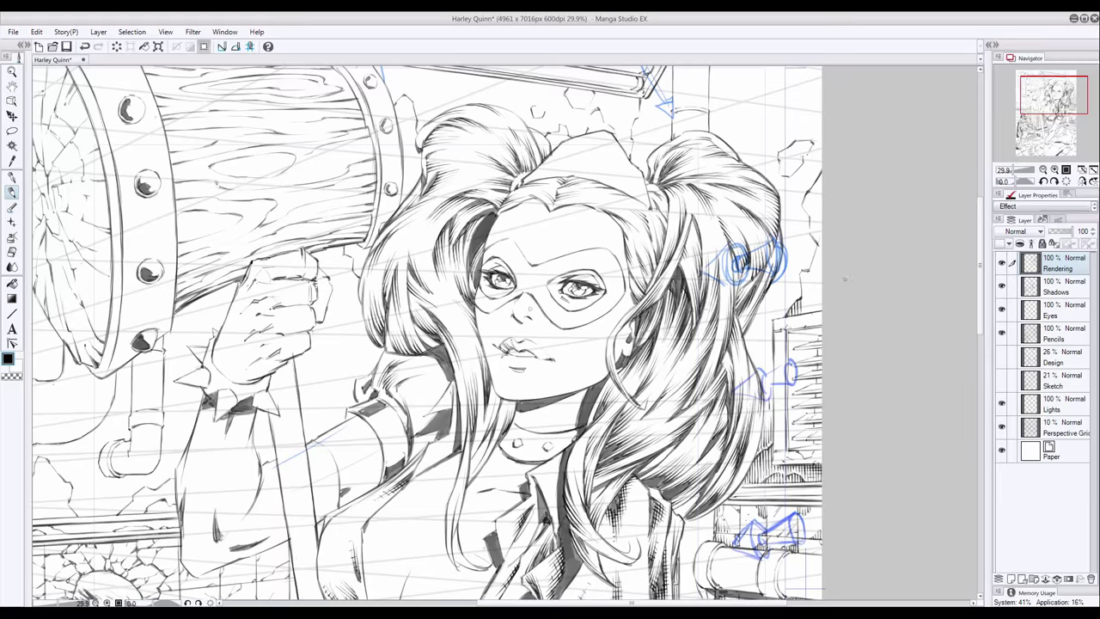
drag(817, 244, 801, 301)
mouse_move(809, 266)
mouse_down()
mouse_move(802, 316)
mouse_move(806, 281)
mouse_up()
drag(813, 292, 806, 317)
drag(816, 270, 808, 289)
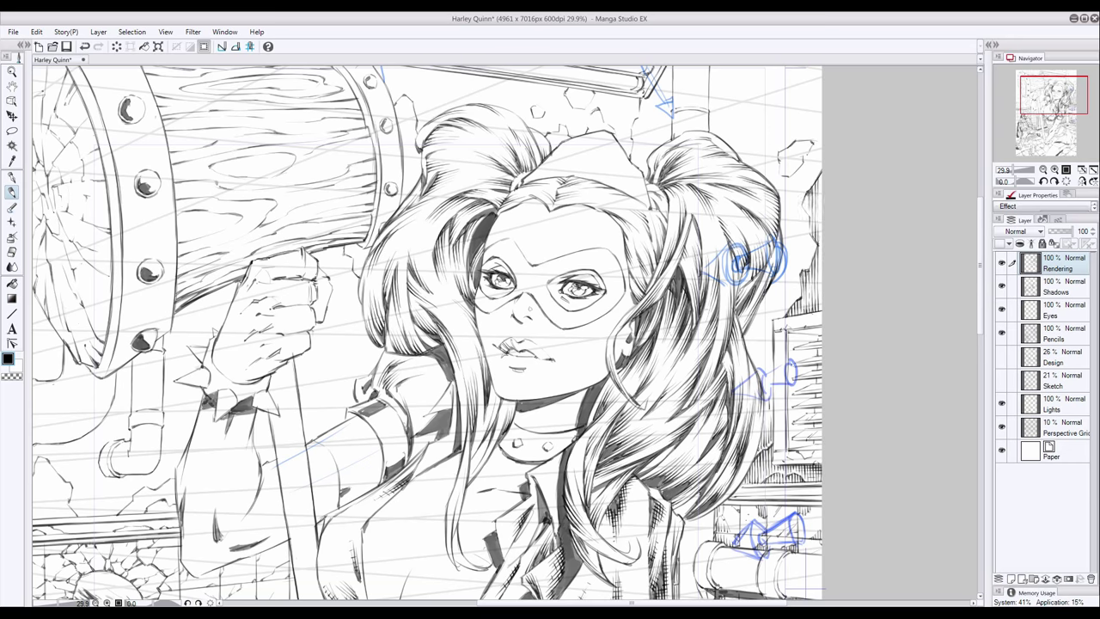
key(ctrl+minus)
key(ctrl+plus)
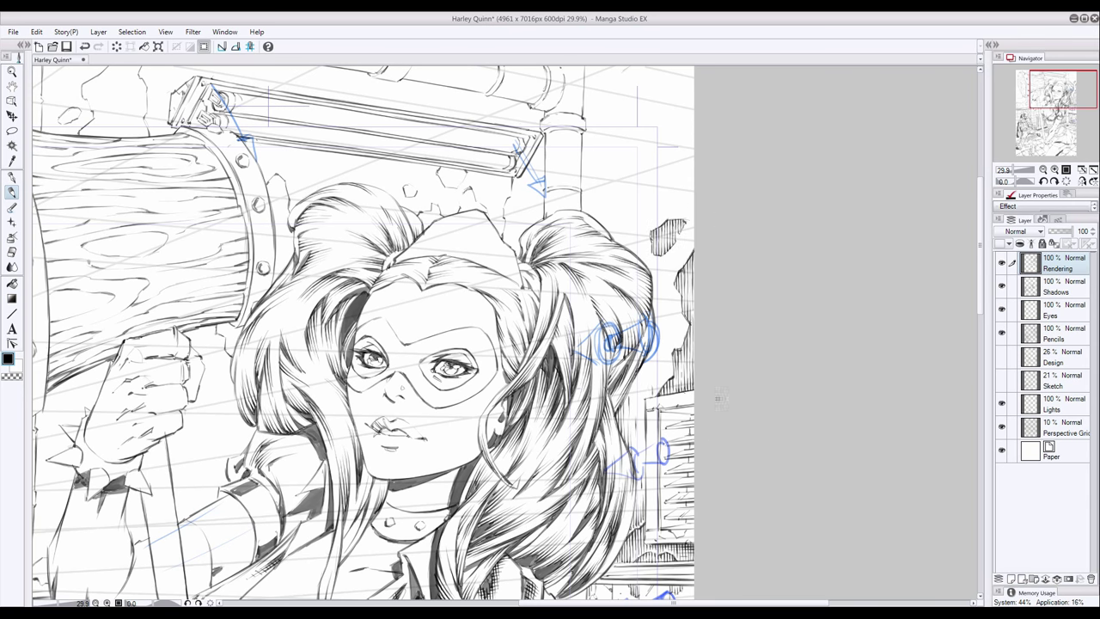
key(ctrl+z)
key(ctrl+y)
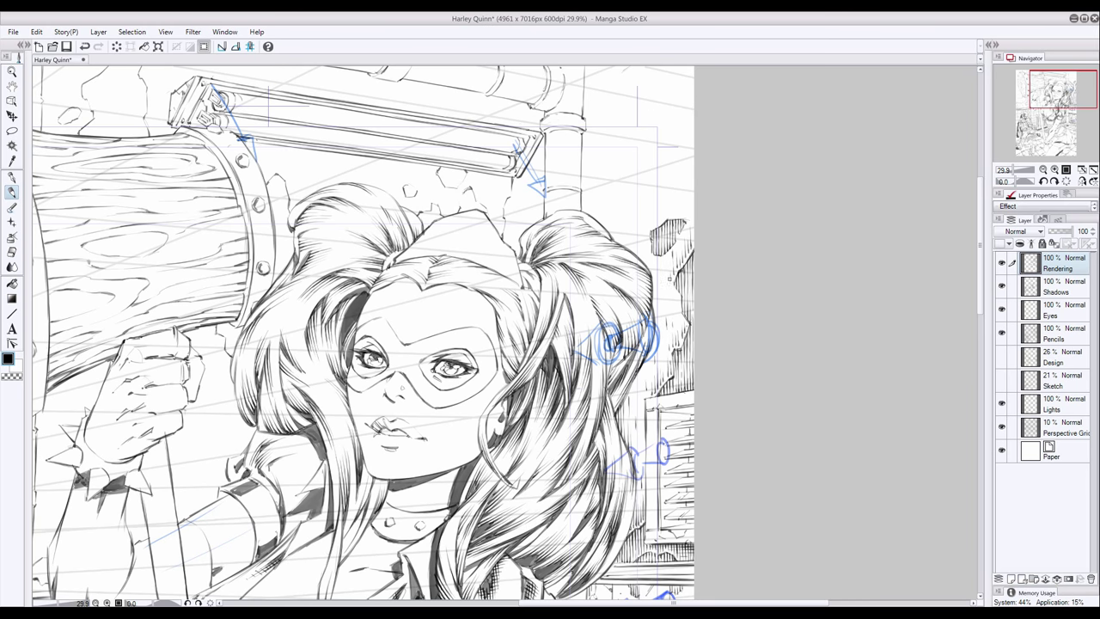
Fill the ceiling corner behind the vertical pipe with solid black and hatch the wall down along the pipe's edge
scroll(669, 317, up, 1)
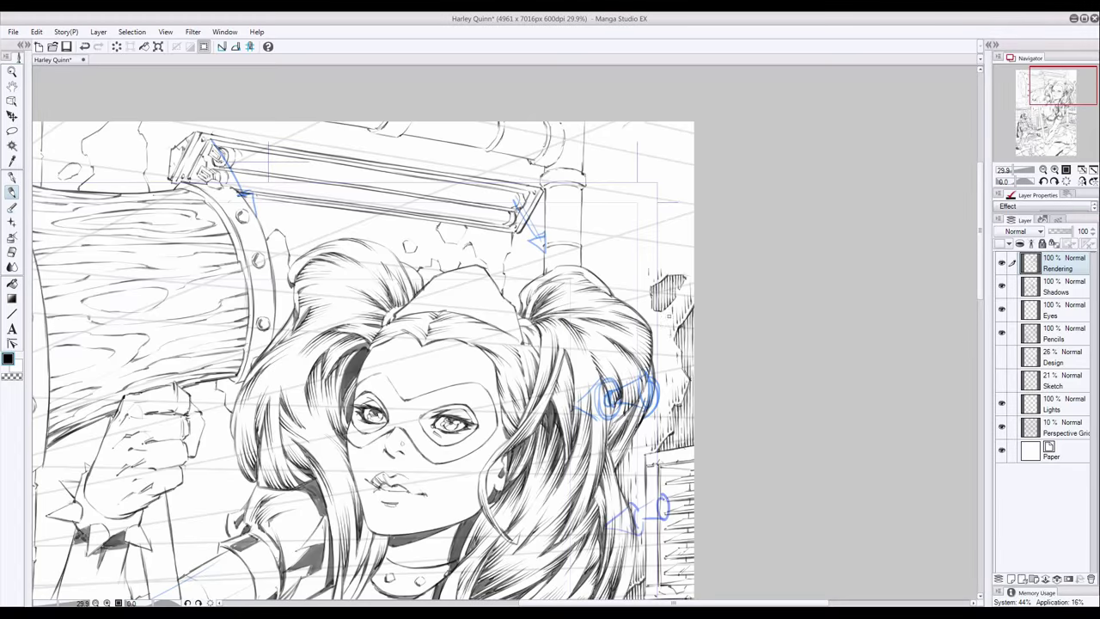
mouse_move(623, 139)
mouse_down()
mouse_move(640, 137)
mouse_move(593, 159)
mouse_move(583, 258)
mouse_up()
drag(593, 163, 601, 279)
drag(593, 230, 588, 273)
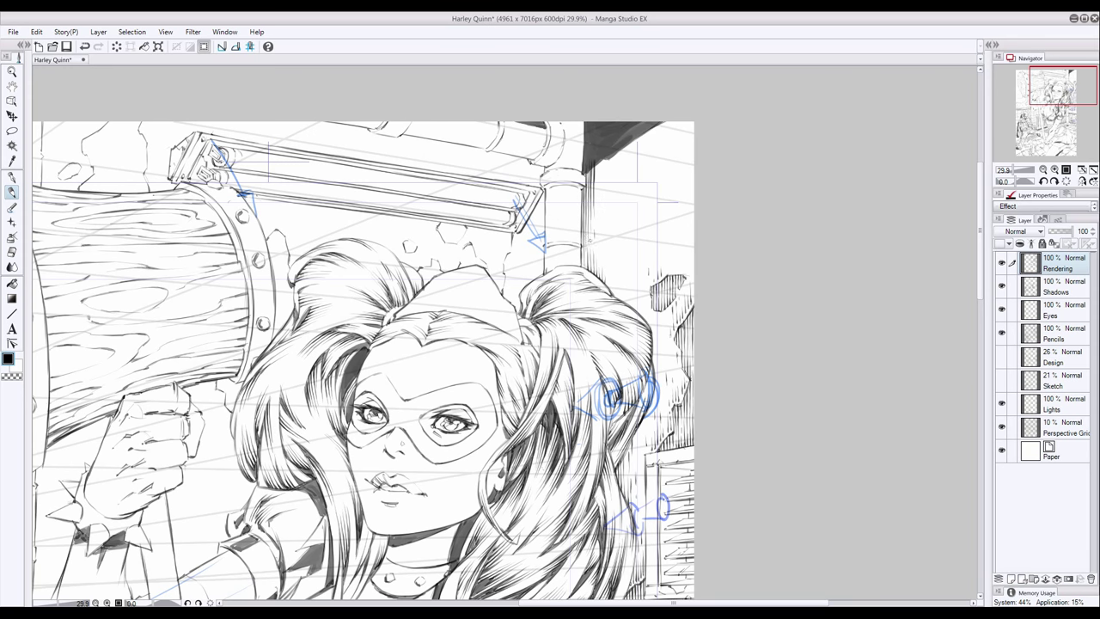
Hatch the ragged peeling plaster hanging below the black ceiling corner with close vertical strokes
mouse_move(652, 153)
mouse_down()
mouse_move(635, 201)
mouse_move(593, 232)
mouse_up()
mouse_move(596, 160)
mouse_down()
mouse_move(595, 224)
mouse_move(610, 194)
mouse_up()
mouse_move(622, 145)
mouse_down()
mouse_move(619, 175)
mouse_move(640, 201)
mouse_up()
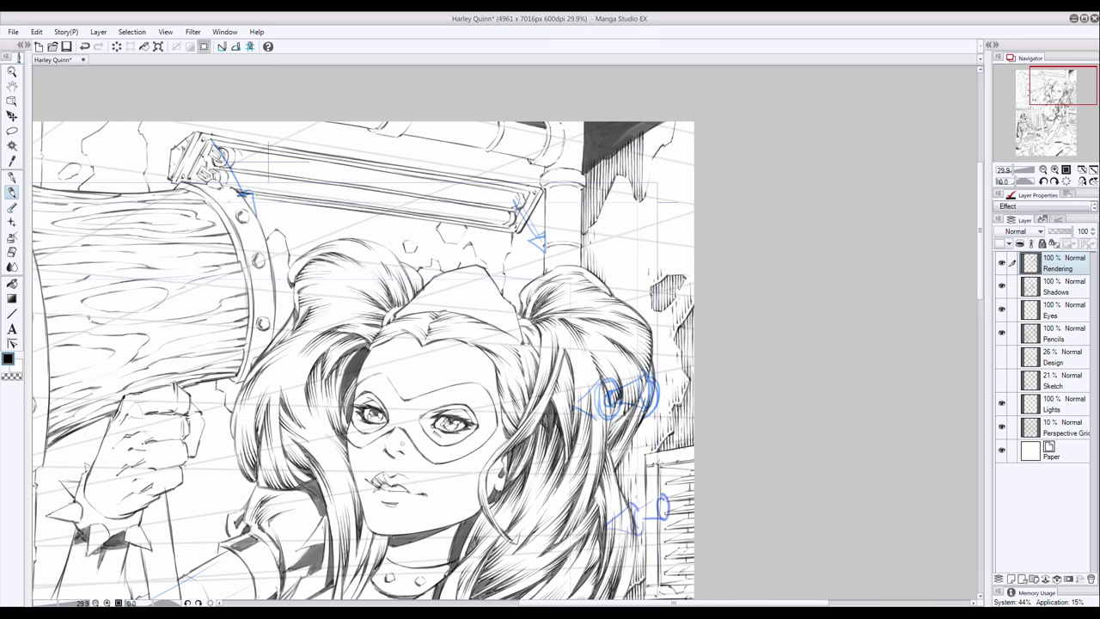
drag(646, 129, 645, 196)
drag(651, 127, 648, 177)
mouse_move(659, 126)
mouse_down()
mouse_move(654, 156)
mouse_move(664, 147)
mouse_up()
drag(673, 122, 672, 143)
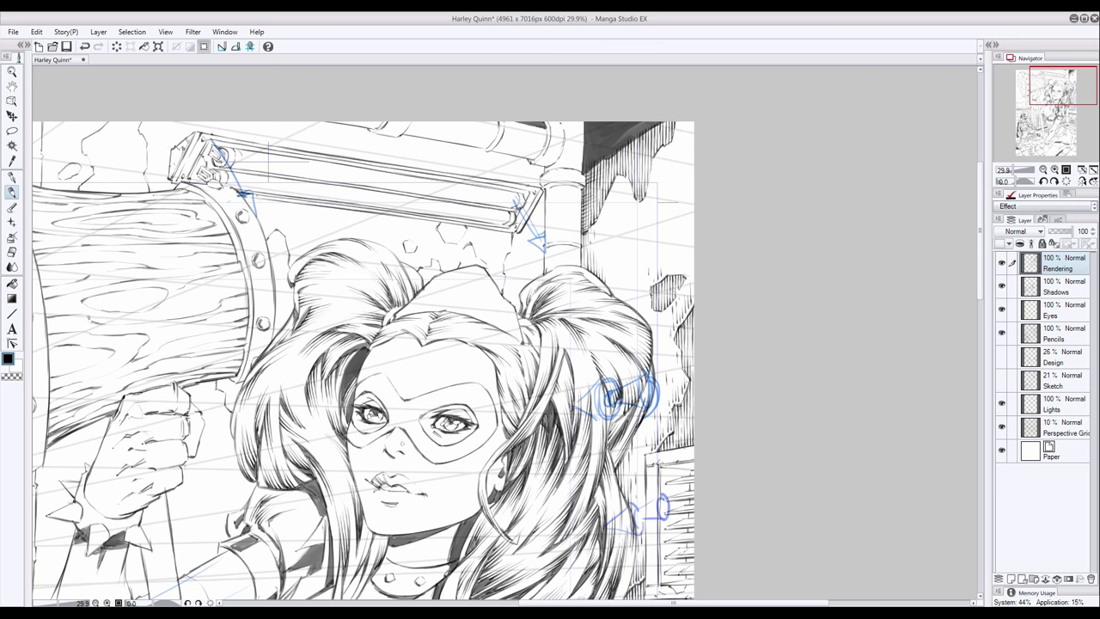
drag(662, 122, 658, 152)
drag(643, 192, 639, 201)
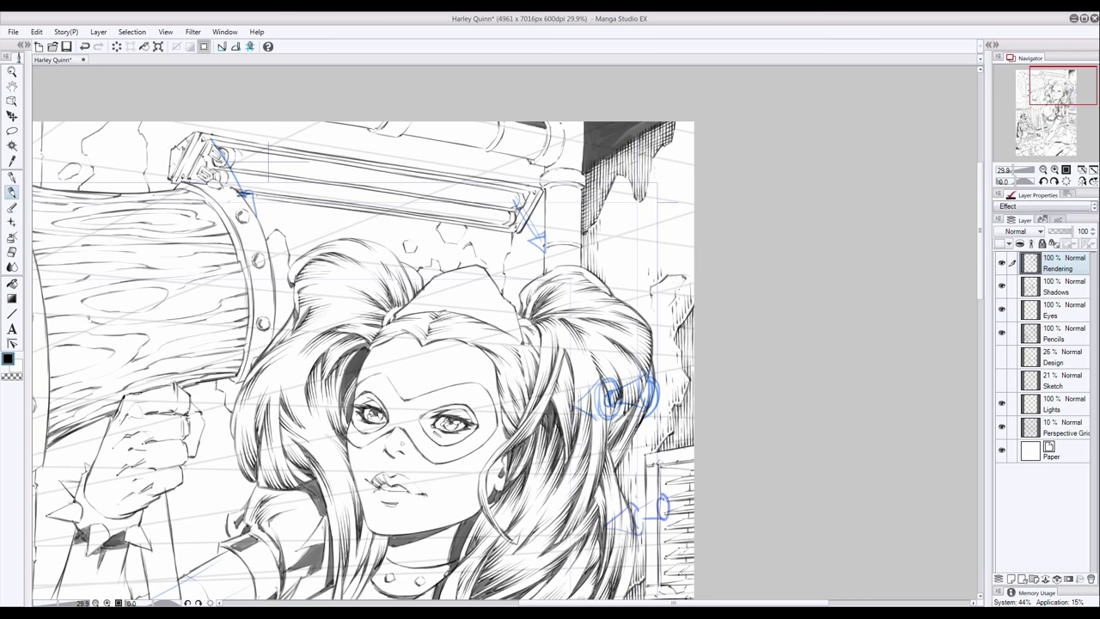
Hide the Lights layer to view the artwork without the blue light-direction marks
click(1002, 403)
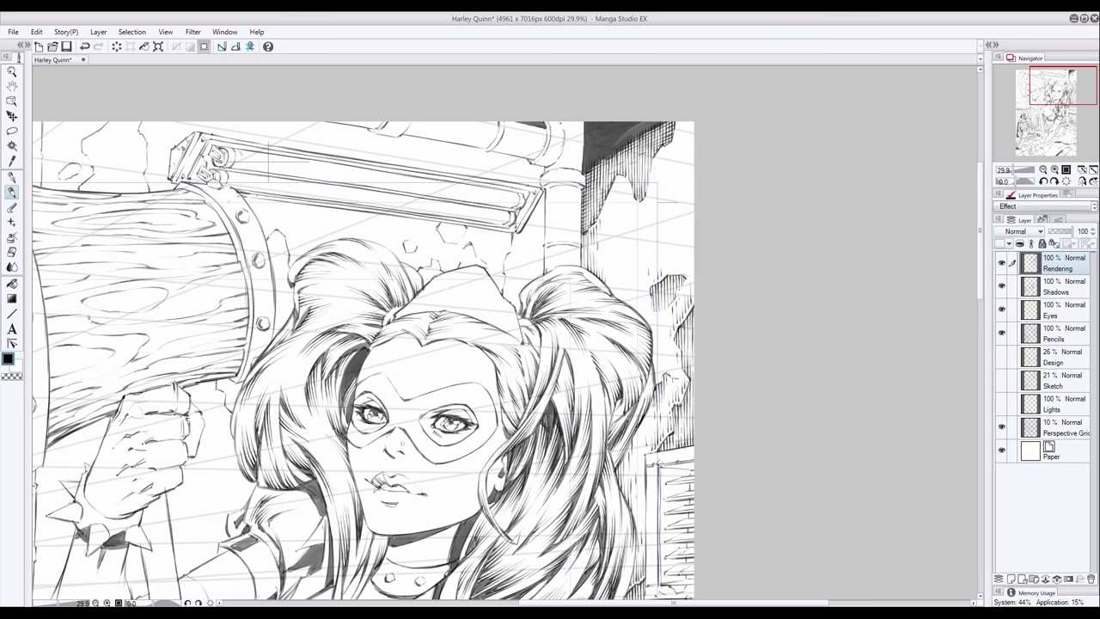
scroll(364, 332, down, 3)
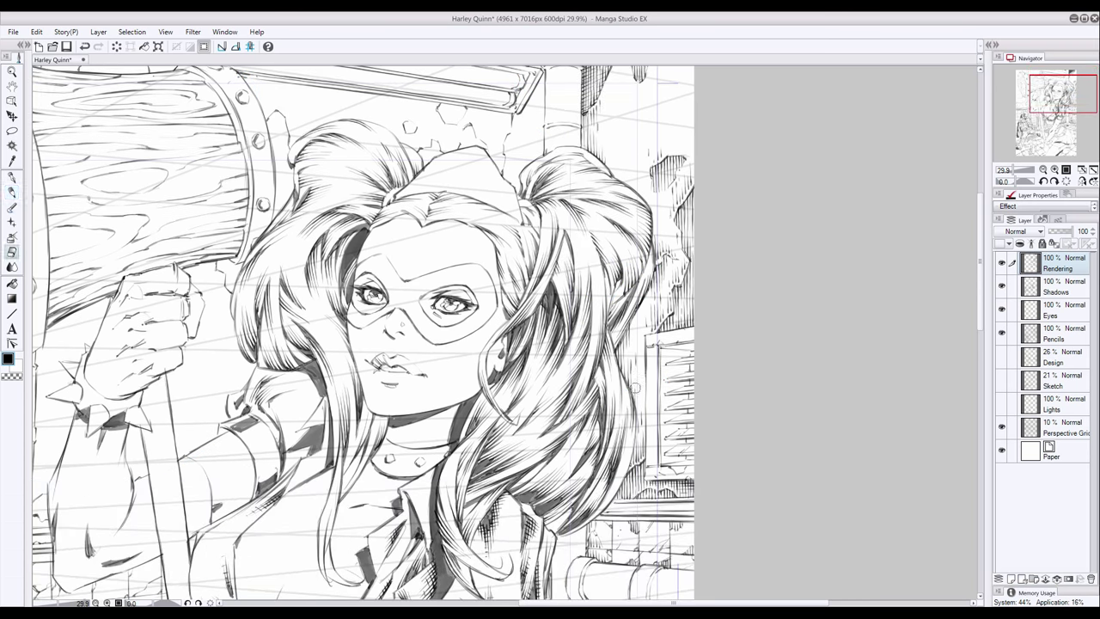
scroll(364, 332, down, 1)
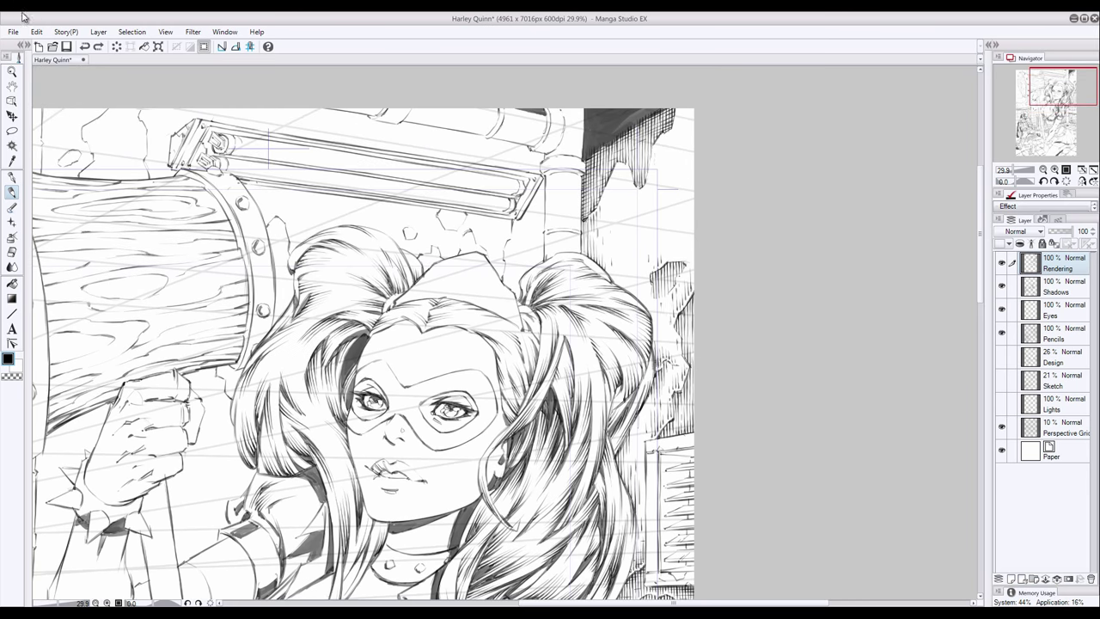
scroll(364, 333, down, 1)
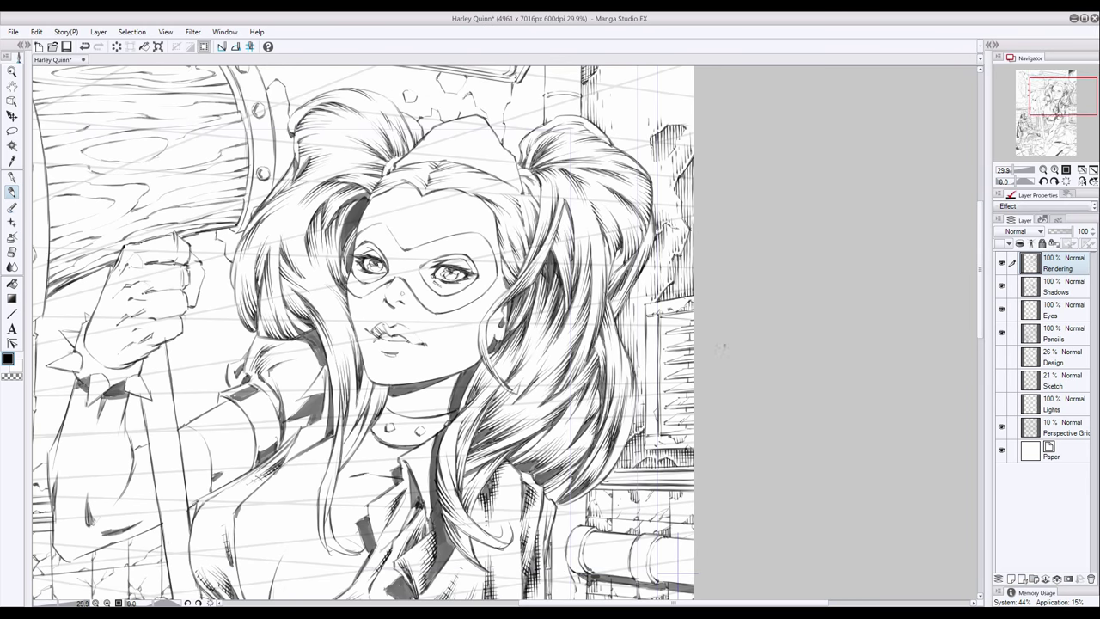
Darken the gaps between the wall vent's slats with tapered strokes drawn inward from the page edge
drag(693, 337, 672, 339)
drag(693, 397, 673, 399)
drag(693, 315, 663, 317)
drag(693, 428, 674, 427)
drag(693, 367, 668, 368)
drag(692, 380, 668, 382)
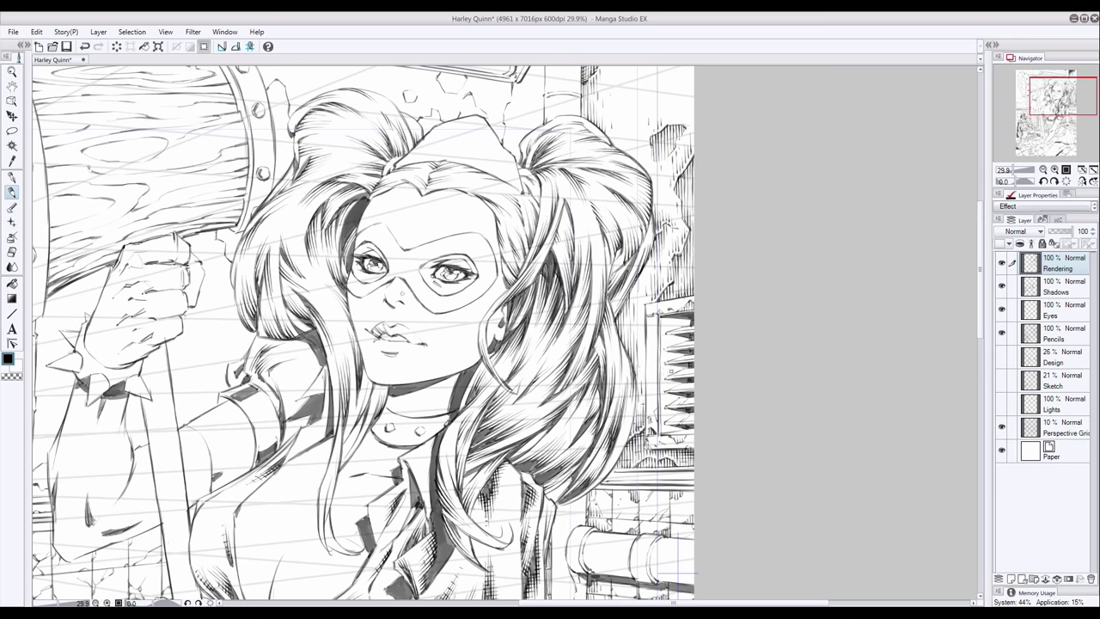
drag(693, 428, 670, 429)
mouse_move(692, 412)
mouse_down()
mouse_move(670, 412)
mouse_move(671, 398)
mouse_up()
mouse_move(693, 381)
mouse_down()
mouse_move(669, 381)
mouse_move(669, 372)
mouse_up()
mouse_move(692, 355)
mouse_down()
mouse_move(667, 355)
mouse_move(664, 323)
mouse_up()
drag(693, 429, 662, 430)
Add vertical hatching beneath the peeling plaster edge in the ceiling corner, extending it to the page edge
scroll(361, 335, up, 3)
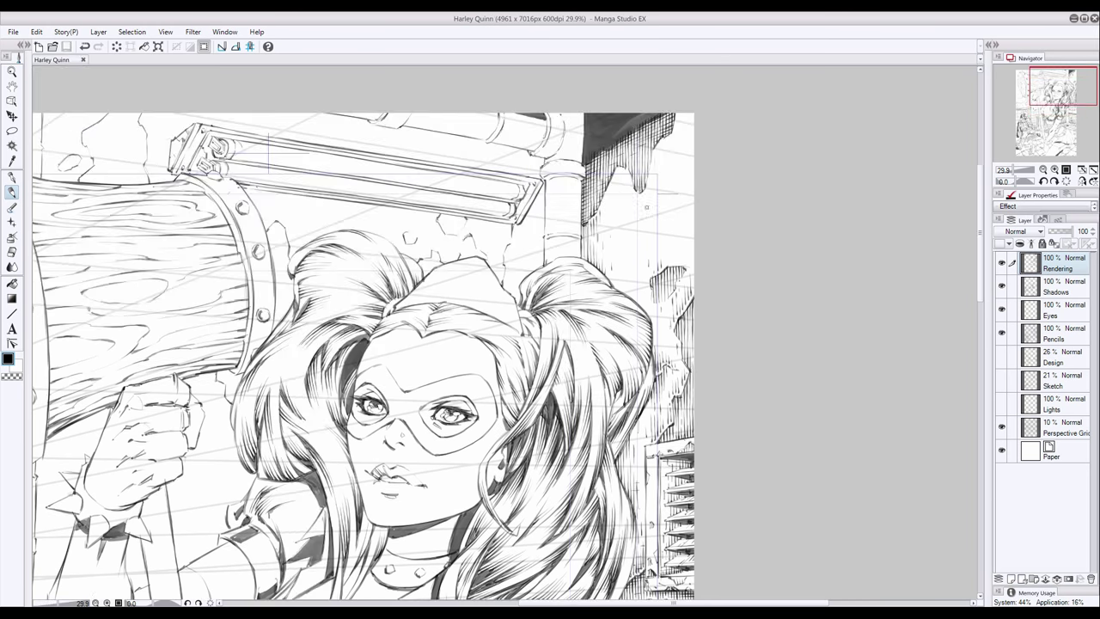
mouse_move(615, 187)
mouse_down()
mouse_move(602, 227)
mouse_move(609, 211)
mouse_up()
drag(622, 165, 614, 205)
mouse_move(622, 171)
mouse_down()
mouse_move(627, 207)
mouse_move(648, 209)
mouse_up()
mouse_move(651, 145)
mouse_down()
mouse_move(656, 191)
mouse_move(669, 165)
mouse_up()
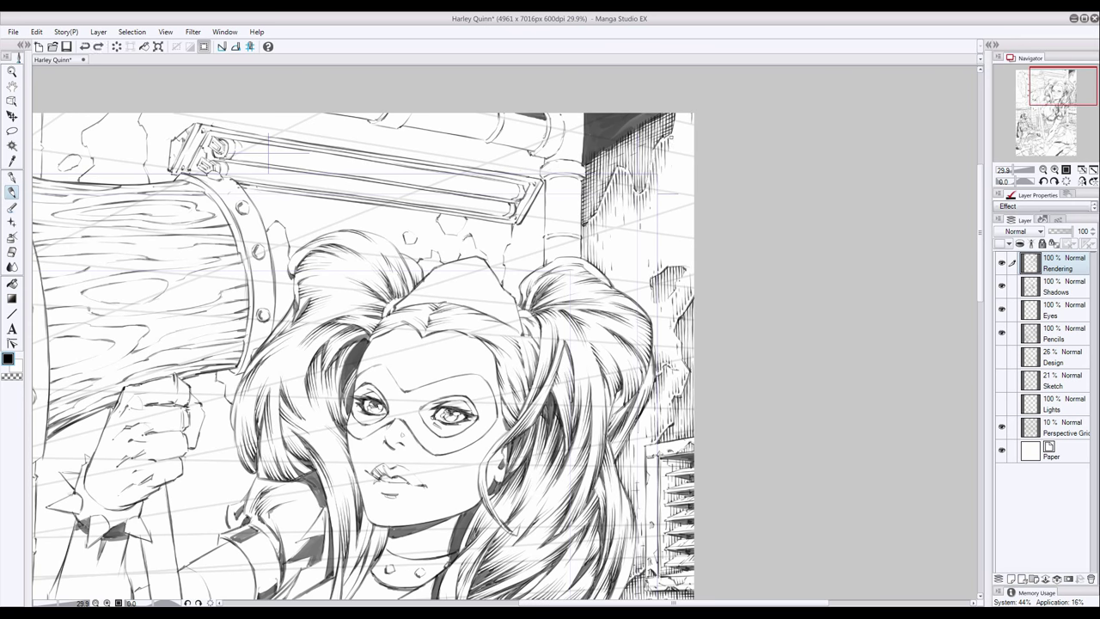
drag(675, 114, 679, 196)
drag(686, 148, 691, 194)
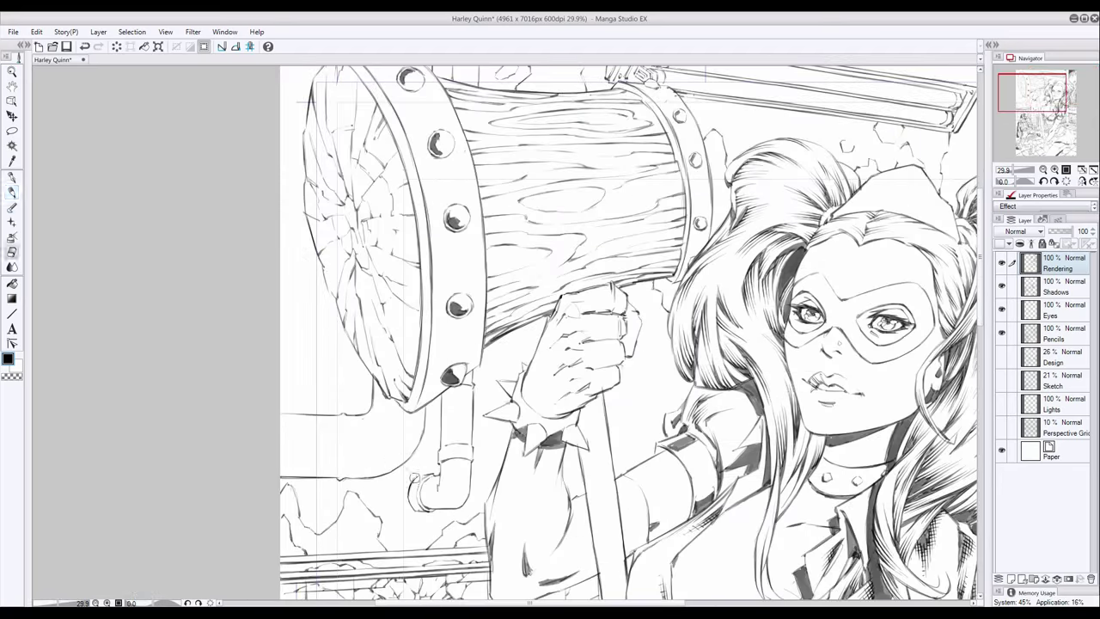
Draw cracked plaster edges beneath the ceiling lamp on the Pencils layer and a solid shadow under the lamp on the Shadows layer
click(1053, 334)
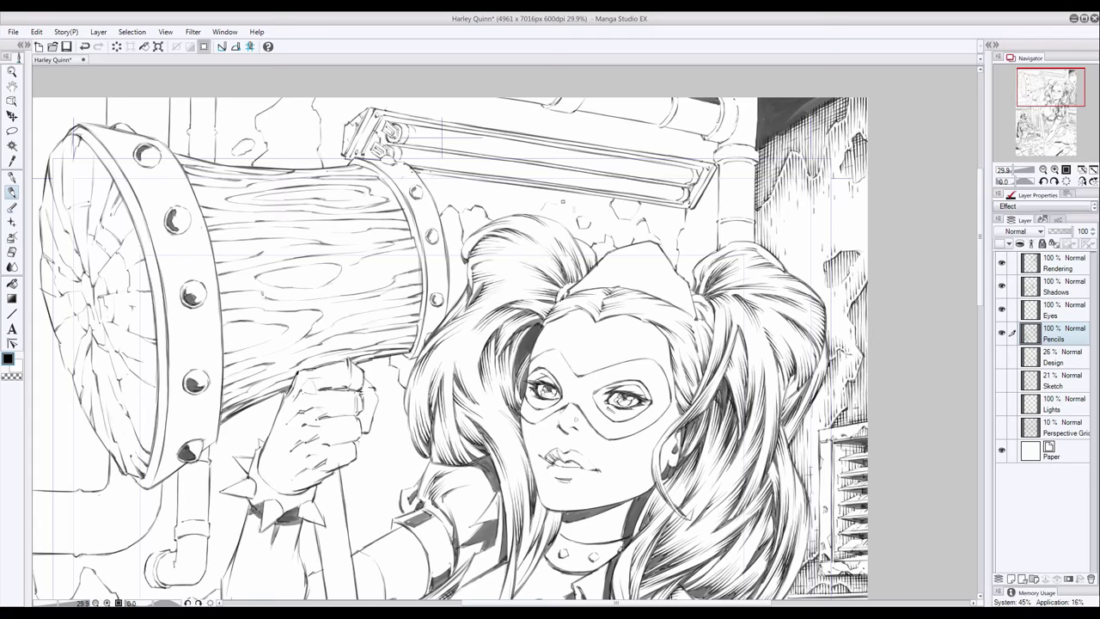
drag(557, 202, 581, 217)
click(1055, 286)
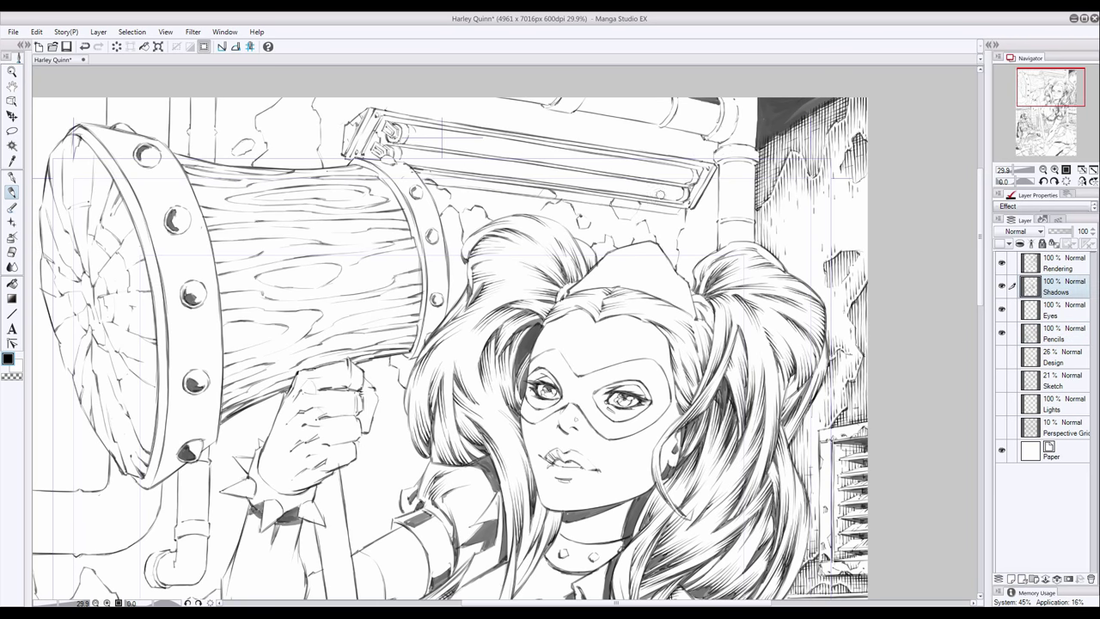
mouse_move(519, 199)
mouse_down()
mouse_move(679, 206)
mouse_move(670, 263)
mouse_up()
On the Rendering layer, hatch the wall beneath the lamp's pipe-side end, working toward the gap between the ponytails
click(1074, 262)
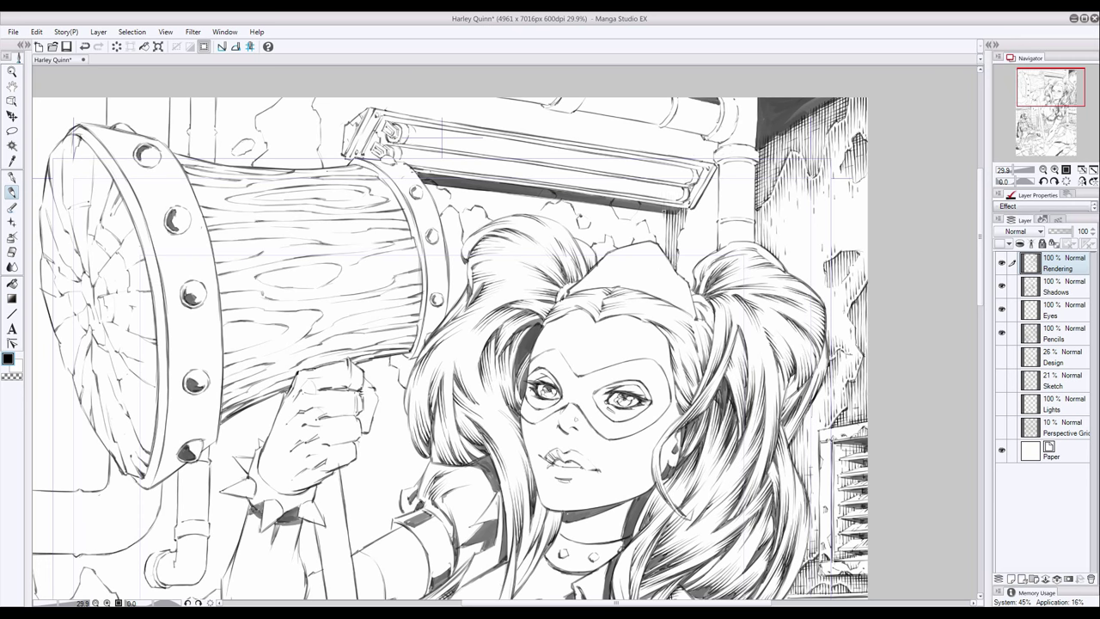
mouse_move(665, 210)
mouse_down()
mouse_move(662, 251)
mouse_move(649, 235)
mouse_up()
mouse_move(645, 209)
mouse_down()
mouse_move(638, 231)
mouse_move(624, 226)
mouse_up()
mouse_move(630, 215)
mouse_down()
mouse_move(626, 246)
mouse_move(601, 244)
mouse_up()
drag(601, 199, 592, 243)
drag(592, 198, 580, 244)
drag(578, 202, 569, 239)
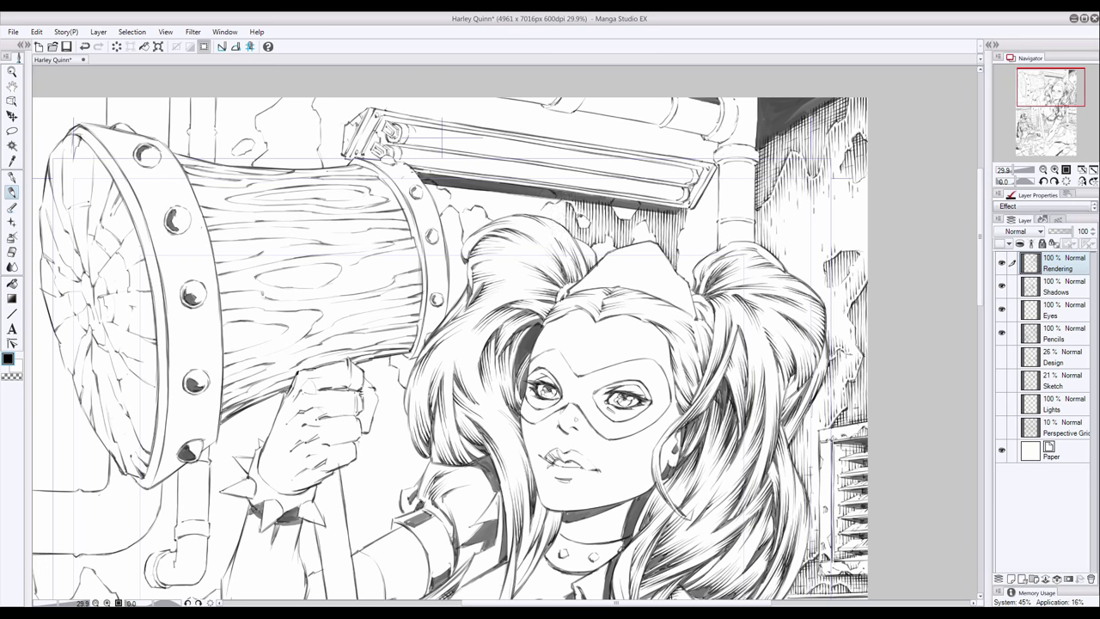
Continue the vertical hatching under the lamp's shadow, above the near ponytail, as far as the mallet head
drag(572, 198, 566, 224)
mouse_move(557, 199)
mouse_down()
mouse_move(550, 222)
mouse_move(542, 218)
mouse_up()
drag(557, 193, 521, 216)
drag(519, 189, 508, 217)
drag(514, 189, 502, 217)
drag(505, 187, 493, 220)
mouse_move(495, 186)
mouse_down()
mouse_move(486, 218)
mouse_move(581, 207)
mouse_move(557, 207)
mouse_up()
drag(550, 179, 541, 208)
drag(560, 185, 564, 234)
drag(569, 205, 557, 240)
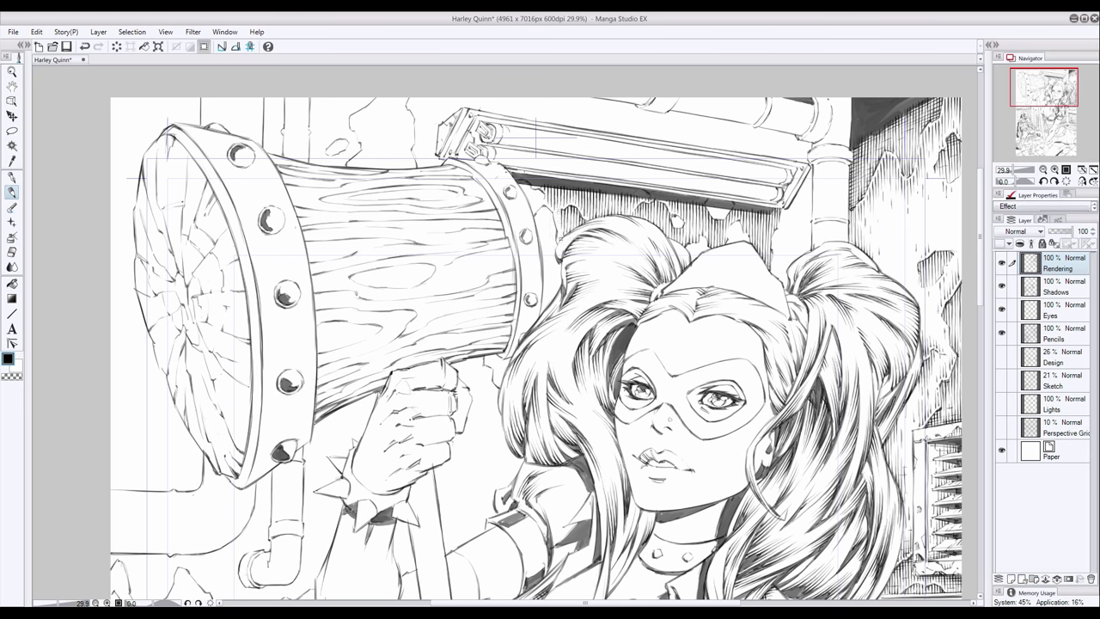
drag(552, 185, 540, 211)
drag(540, 180, 521, 215)
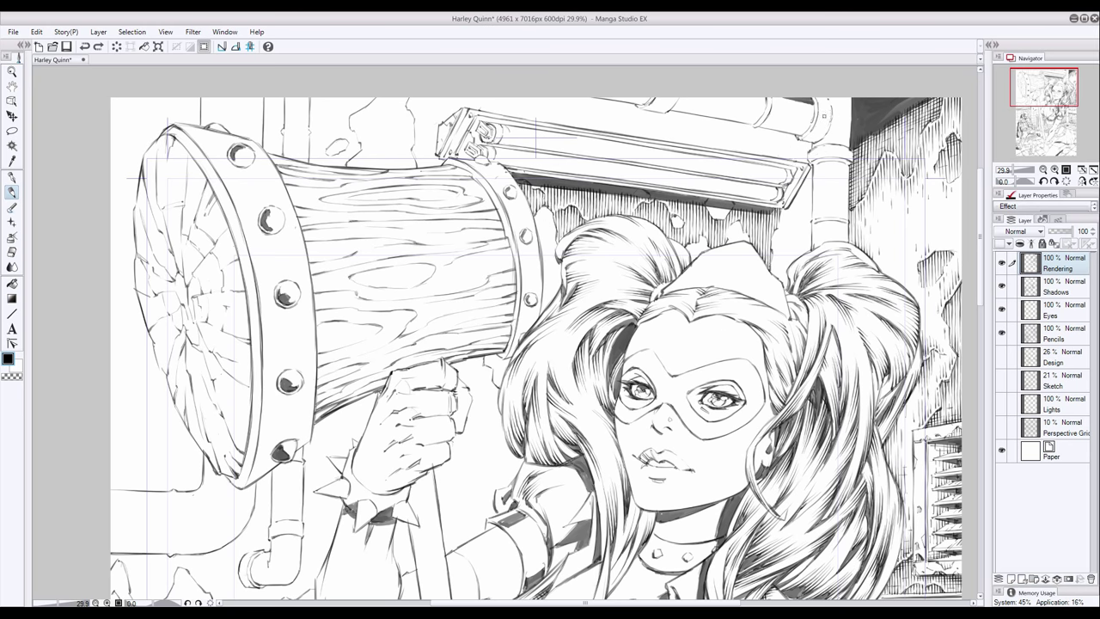
Hatch the wall between the lamp's end and the vertical pipe, and undo the last stroke
scroll(788, 300, up, 1)
mouse_move(813, 208)
mouse_down()
mouse_move(808, 272)
mouse_move(804, 251)
mouse_up()
drag(812, 270, 801, 294)
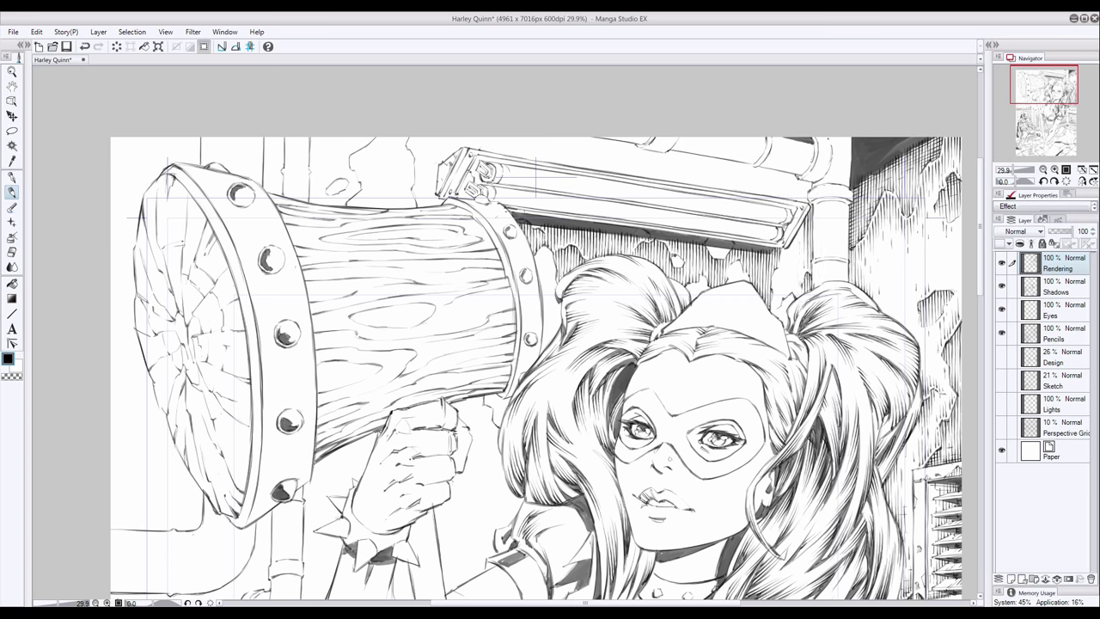
drag(800, 239, 799, 256)
drag(798, 292, 784, 322)
key(ctrl+z)
Show the Perspective Grid layer and save the illustration
click(1001, 426)
key(ctrl+s)
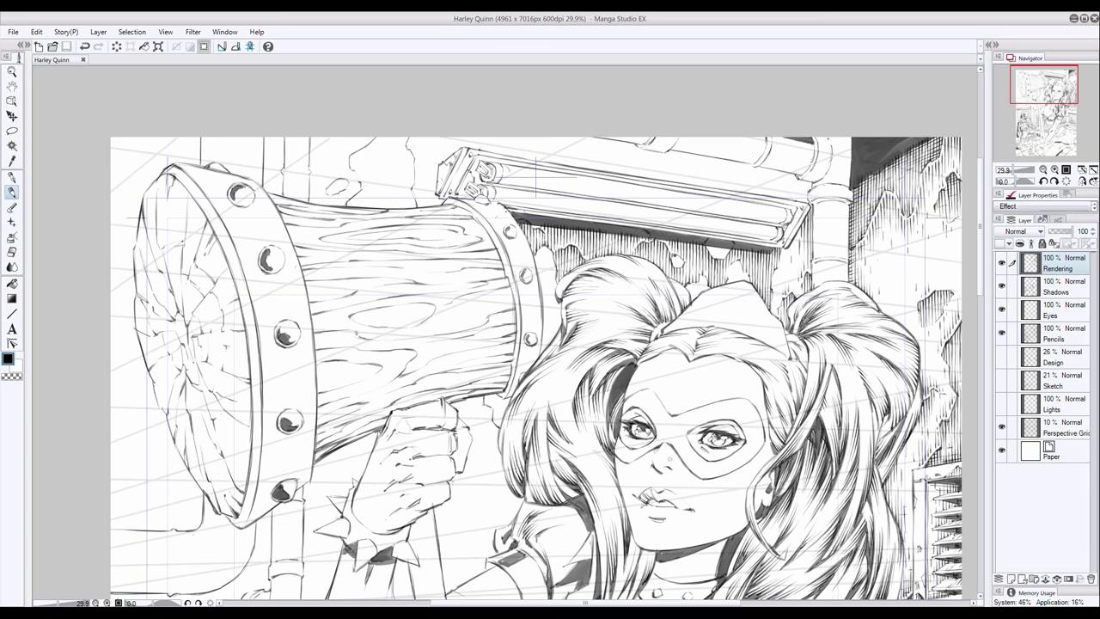
On the Shadows layer, fill solid black shadows on the pipes and pipe elbow behind the mallet head
scroll(536, 344, down, 5)
scroll(628, 335, up, 1)
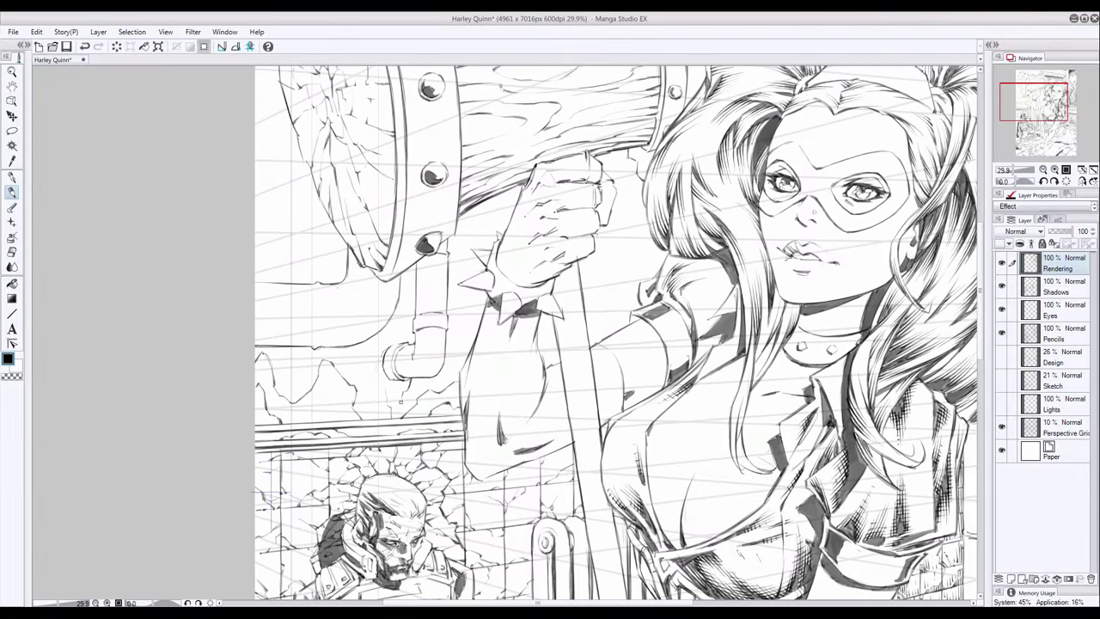
key(alt+bracketleft)
key(ctrl+minus)
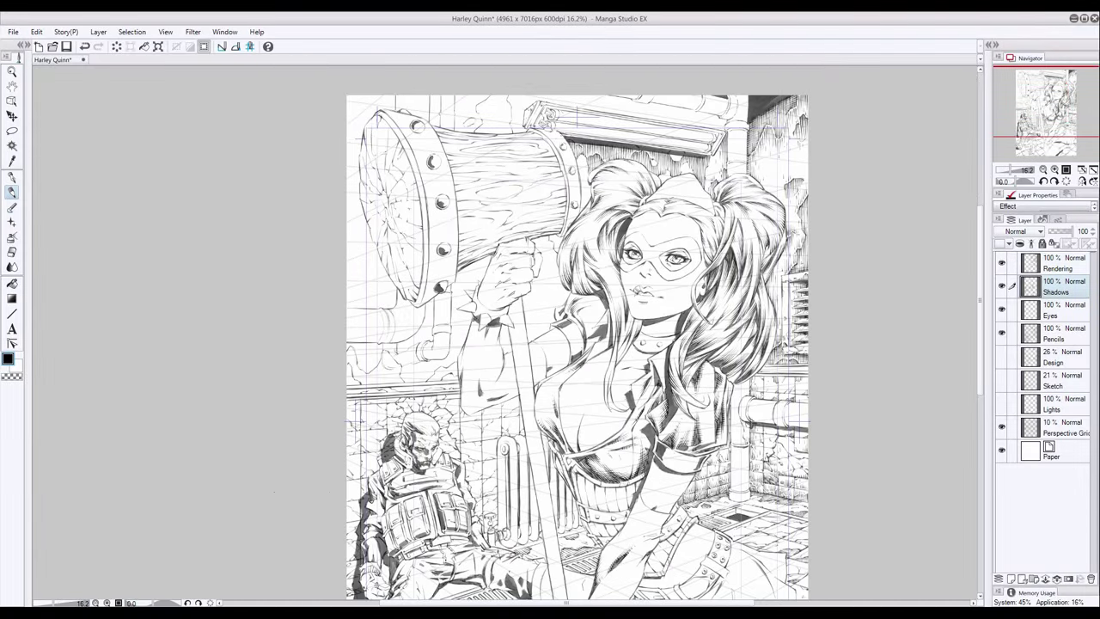
scroll(452, 233, up, 2)
mouse_move(412, 368)
mouse_down()
mouse_move(399, 392)
mouse_move(369, 385)
mouse_move(371, 282)
mouse_up()
drag(326, 375, 371, 378)
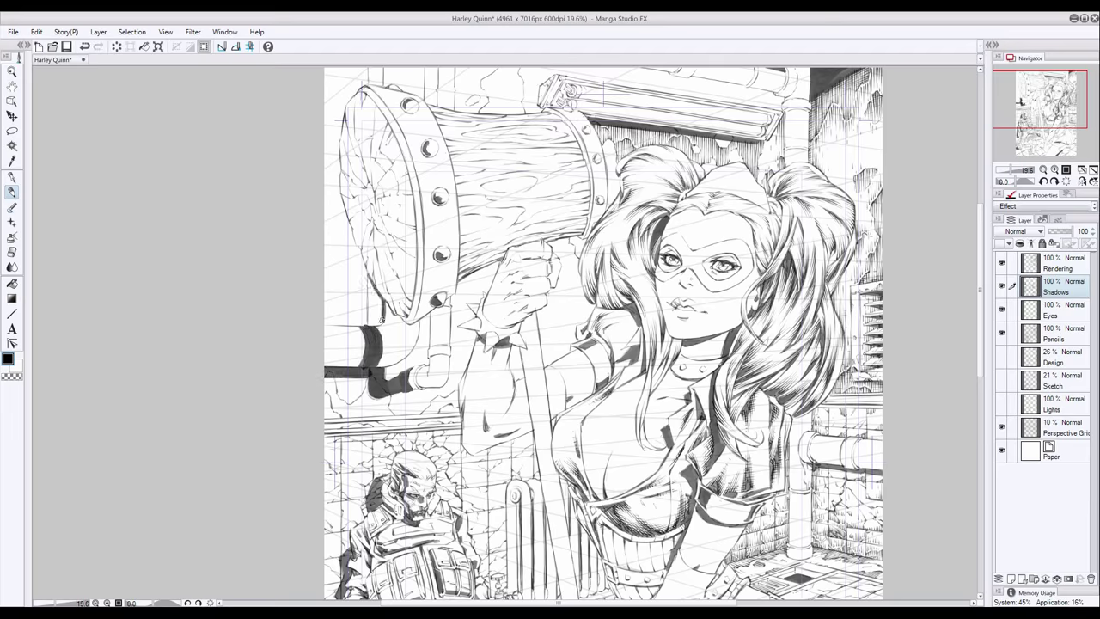
drag(374, 275, 375, 326)
scroll(370, 327, up, 1)
scroll(370, 101, up, 2)
drag(344, 387, 393, 403)
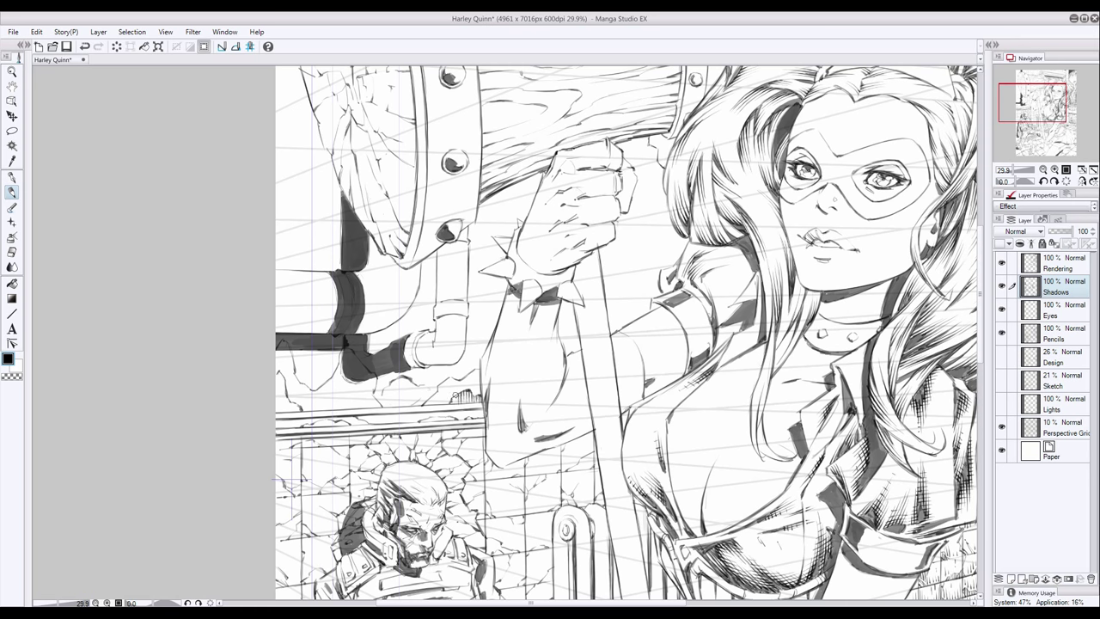
Hatch the broken plaster patches above the wall moulding, from the raised arm to the page edge
mouse_move(473, 373)
mouse_down()
mouse_move(444, 404)
mouse_move(415, 401)
mouse_up()
drag(413, 375, 401, 408)
drag(406, 374, 390, 409)
drag(394, 386, 384, 409)
drag(300, 400, 292, 412)
drag(297, 375, 279, 414)
On the Rendering layer, fill the remaining wall strip between the shadowed pipes and the moulding with vertical hatching
click(1064, 262)
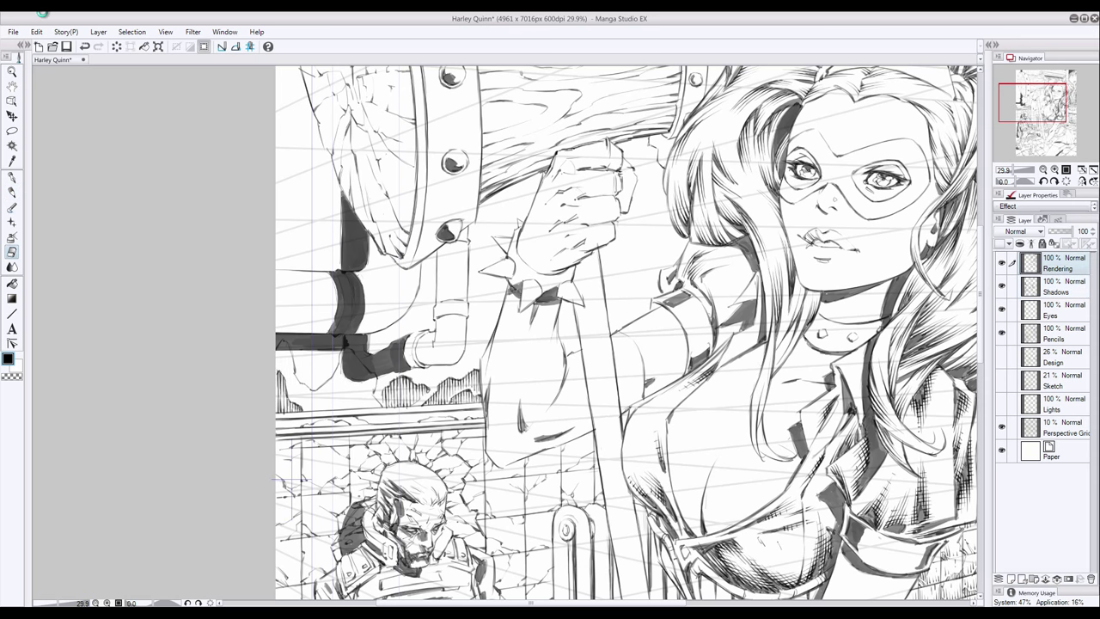
drag(285, 372, 280, 386)
drag(378, 376, 368, 408)
drag(370, 376, 352, 410)
drag(356, 371, 344, 410)
drag(346, 350, 338, 412)
mouse_move(342, 365)
mouse_down()
mouse_move(332, 411)
mouse_move(304, 419)
mouse_up()
drag(308, 378, 296, 409)
drag(301, 354, 291, 402)
drag(294, 346, 282, 396)
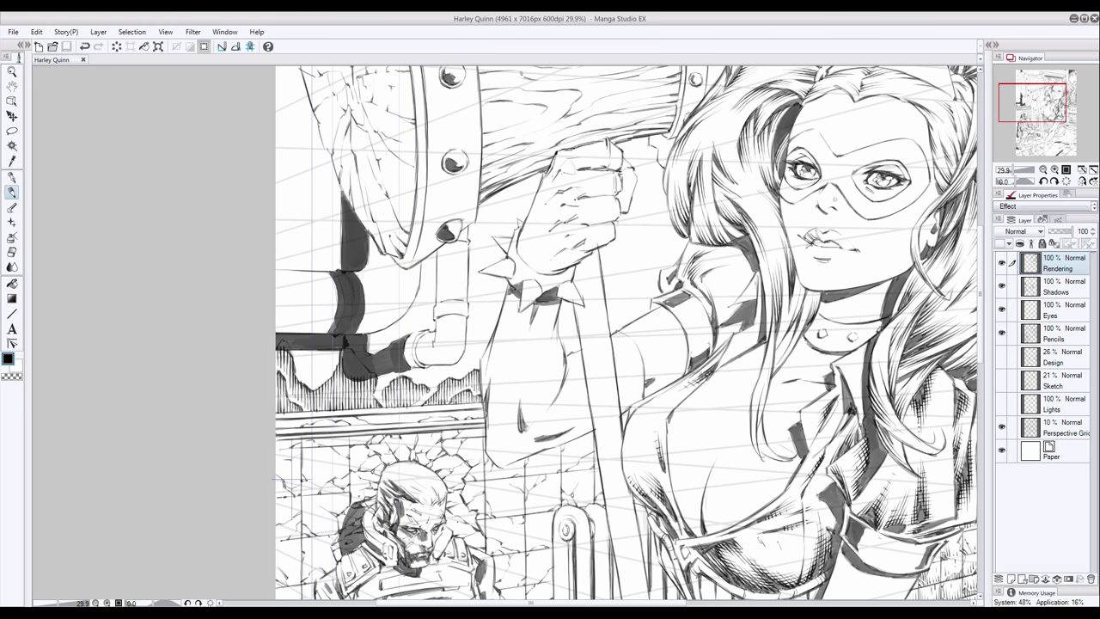
key(alt+bracketleft)
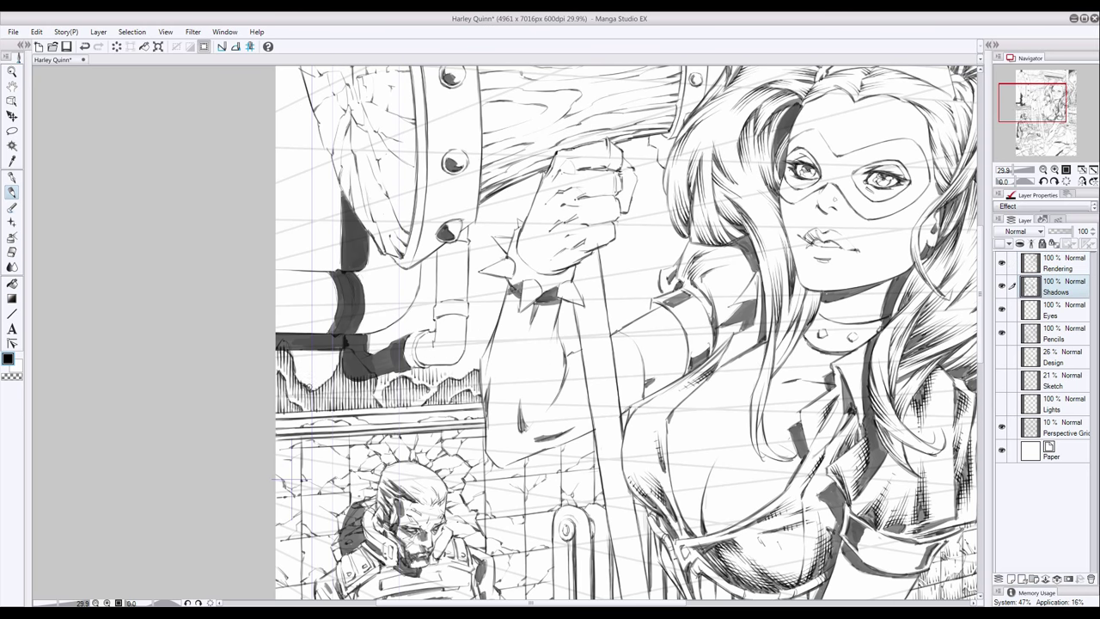
key(alt+bracketright)
drag(483, 326, 281, 303)
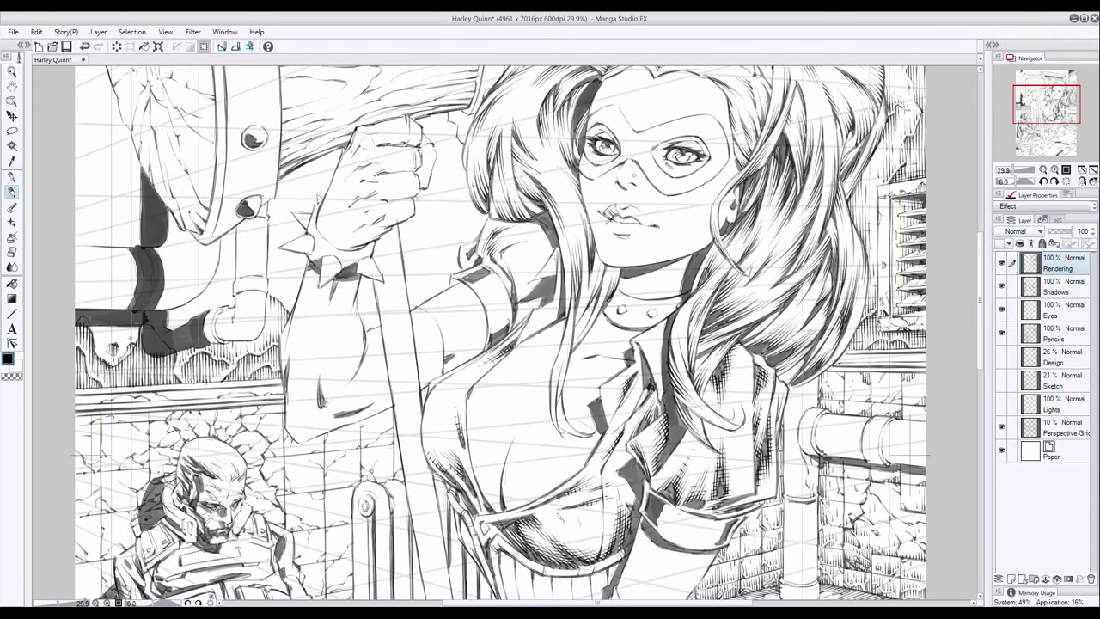
Hatch the broken plaster patches with vertical lines between the mallet handle, the raised arm and the hair
scroll(242, 313, down, 2)
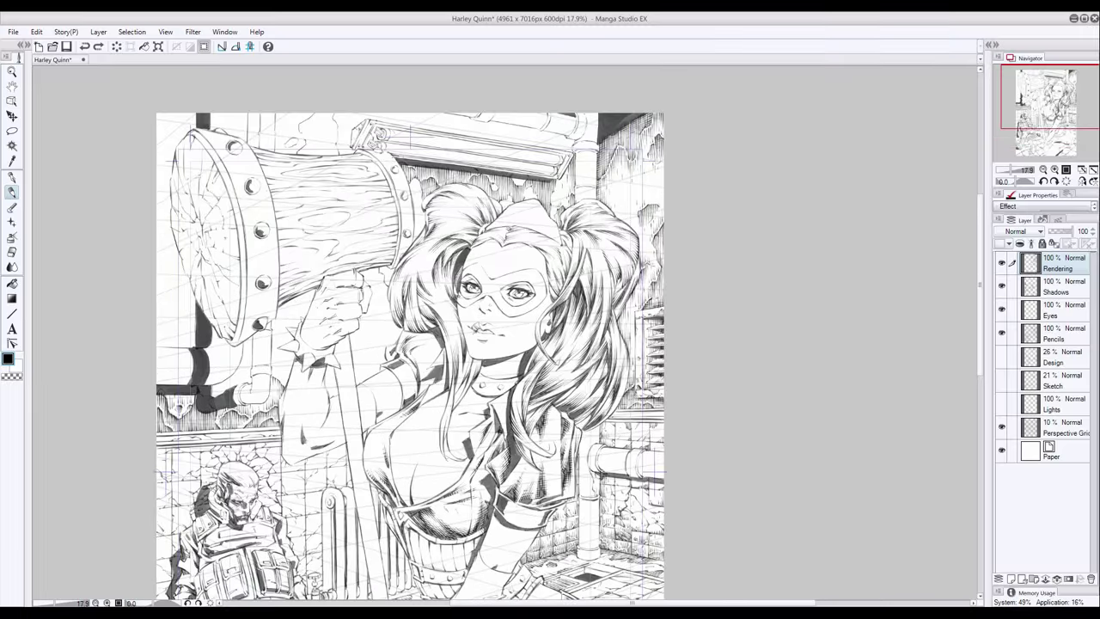
scroll(378, 343, up, 2)
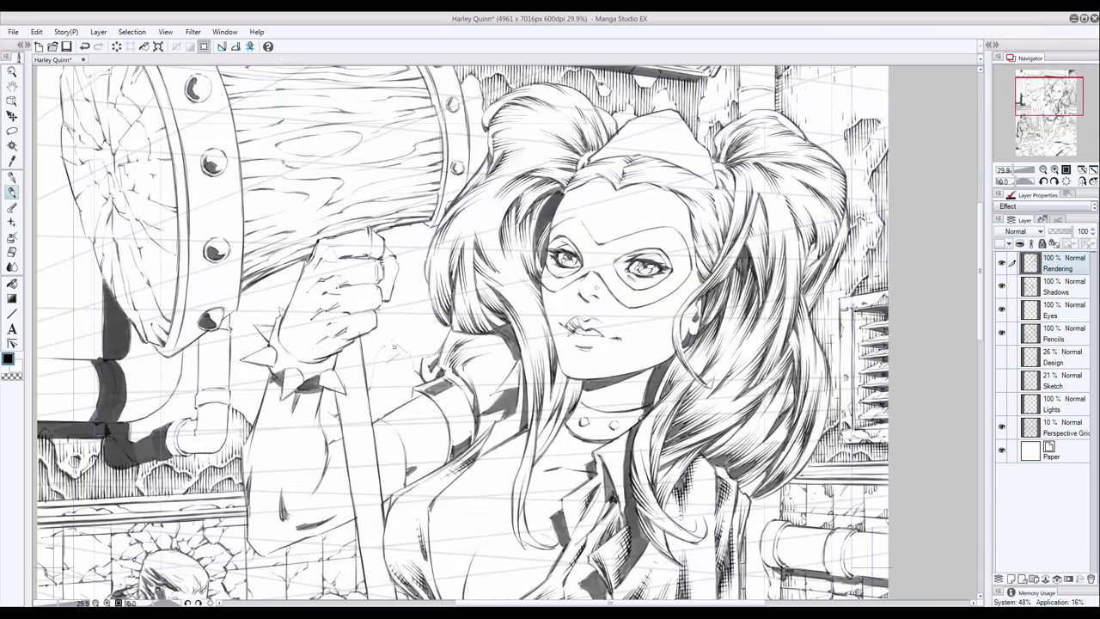
drag(437, 336, 533, 336)
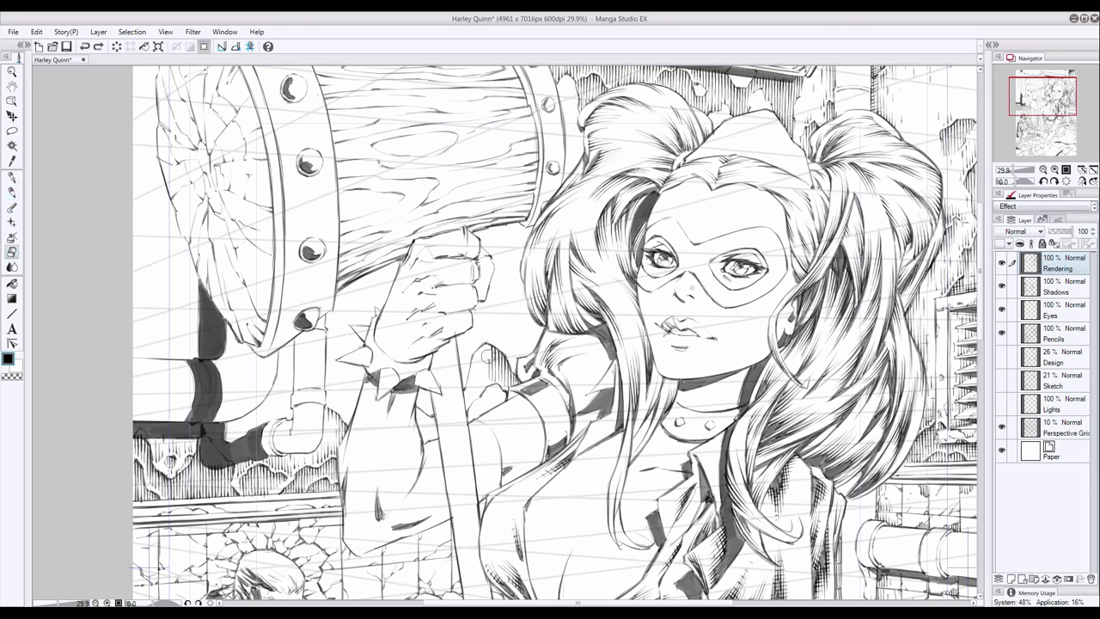
mouse_move(489, 346)
mouse_down()
mouse_move(483, 385)
mouse_move(421, 437)
mouse_up()
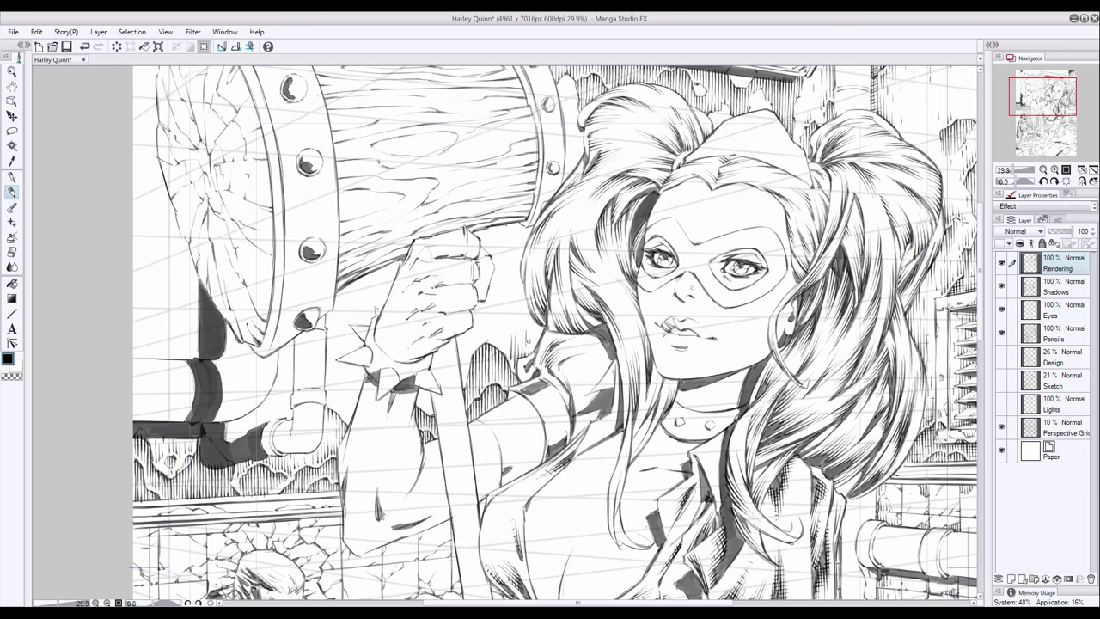
drag(537, 323, 527, 354)
drag(543, 322, 533, 346)
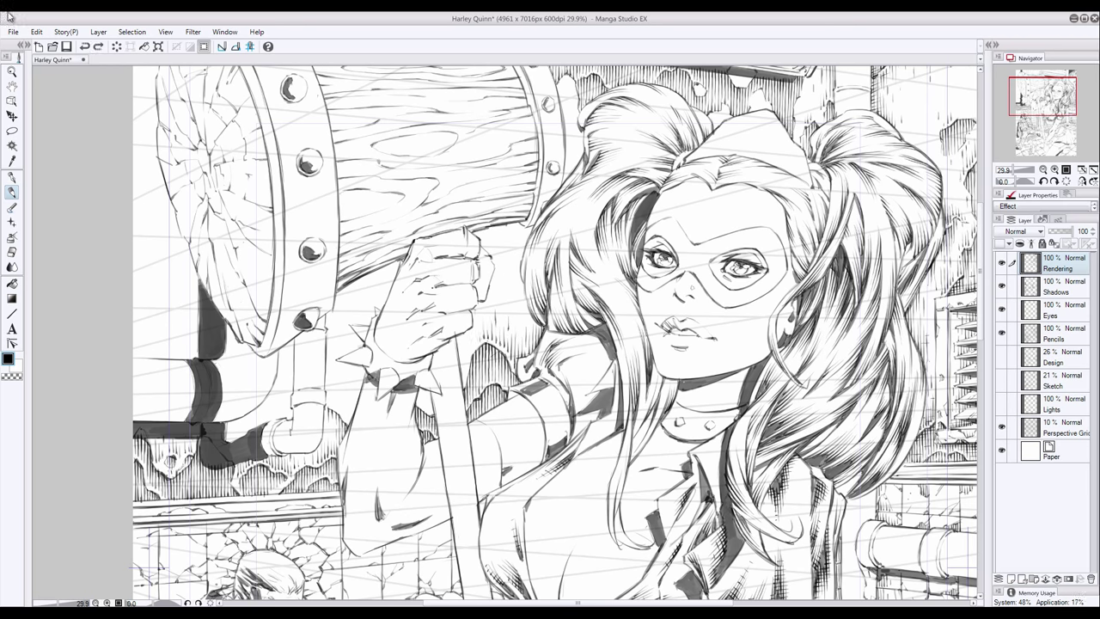
drag(462, 383, 462, 351)
drag(468, 373, 470, 345)
Darken the raised fist's contour and add plaster edges and short hatching on the wall between the fist and the hair
drag(492, 241, 479, 282)
mouse_move(479, 291)
mouse_down()
mouse_move(471, 326)
mouse_move(529, 314)
mouse_up()
drag(354, 282, 395, 284)
drag(510, 237, 531, 237)
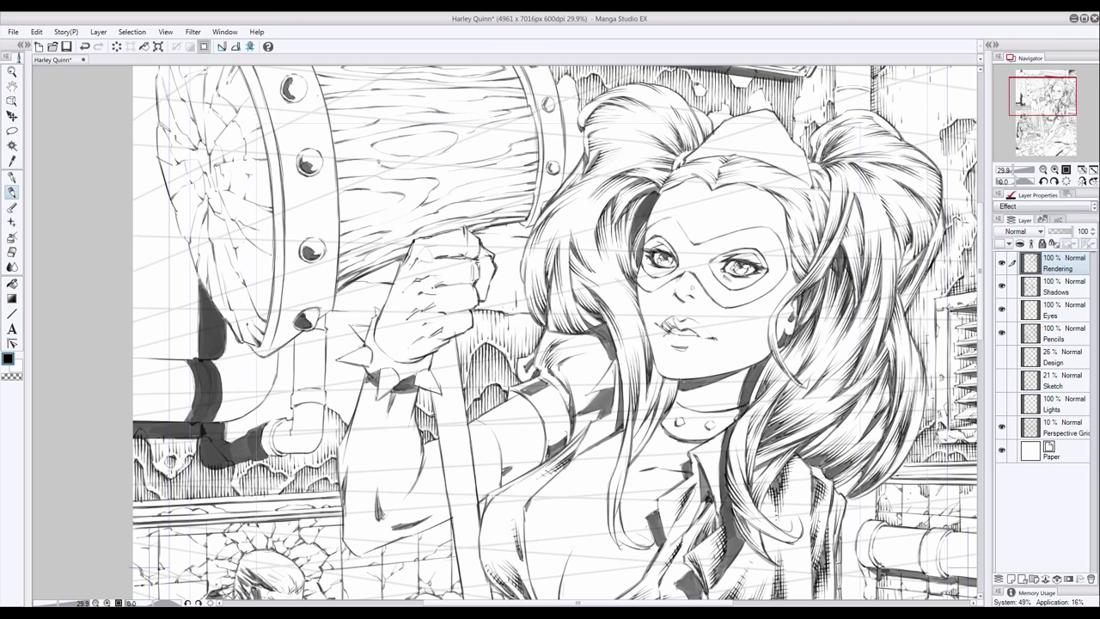
key(e)
key(p)
Hatch the wall beneath the mallet head, around the vertical pipe and the spiked wristband, and save the illustration
drag(347, 404, 413, 404)
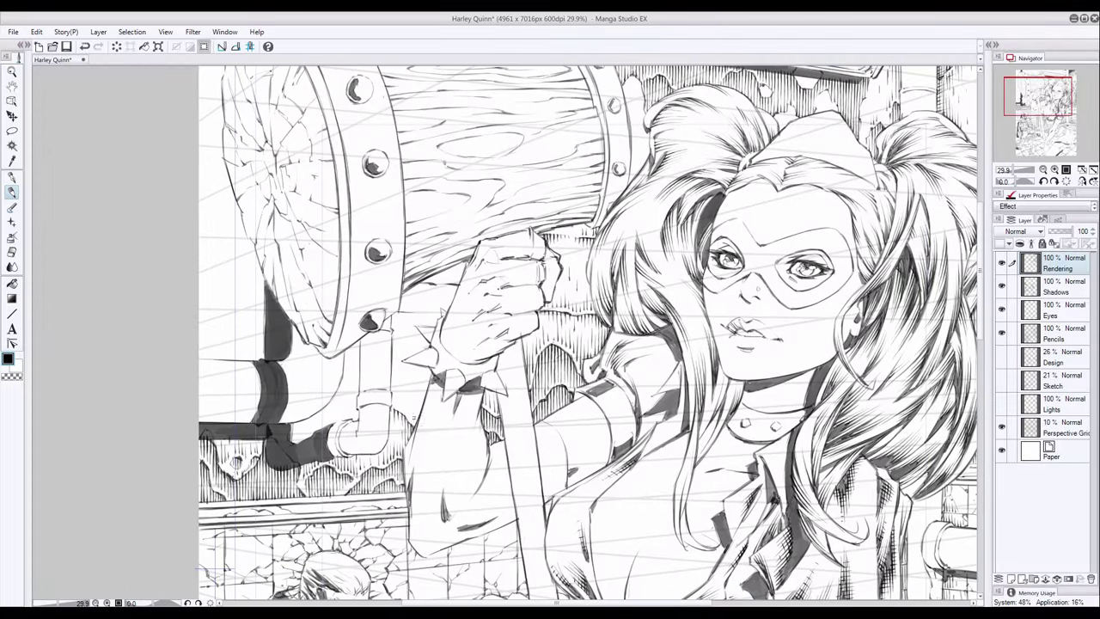
drag(447, 284, 433, 229)
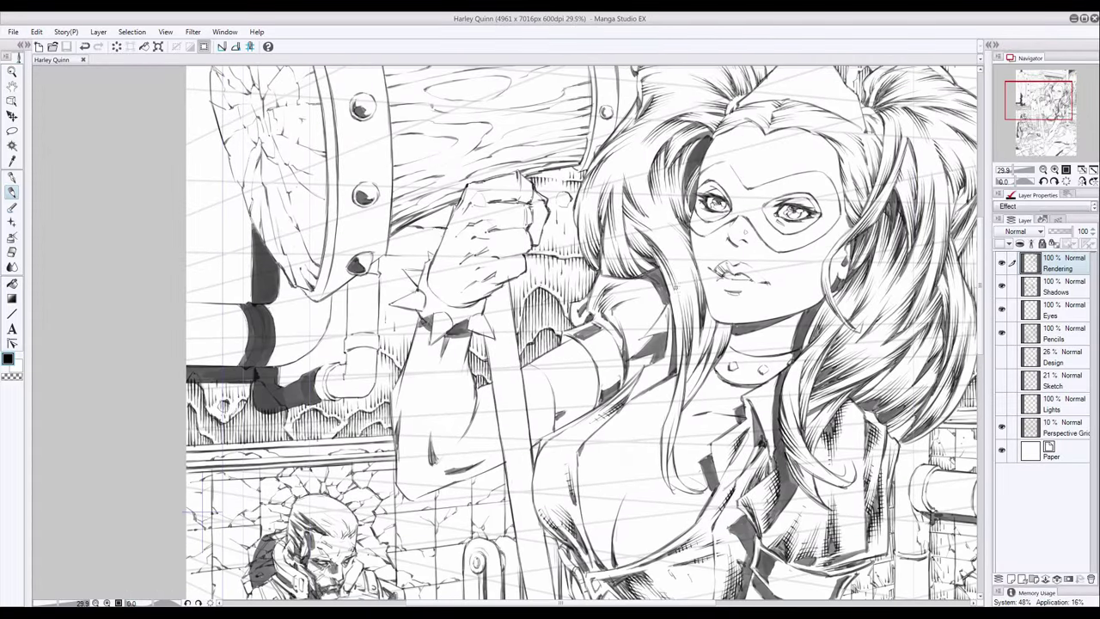
key(e)
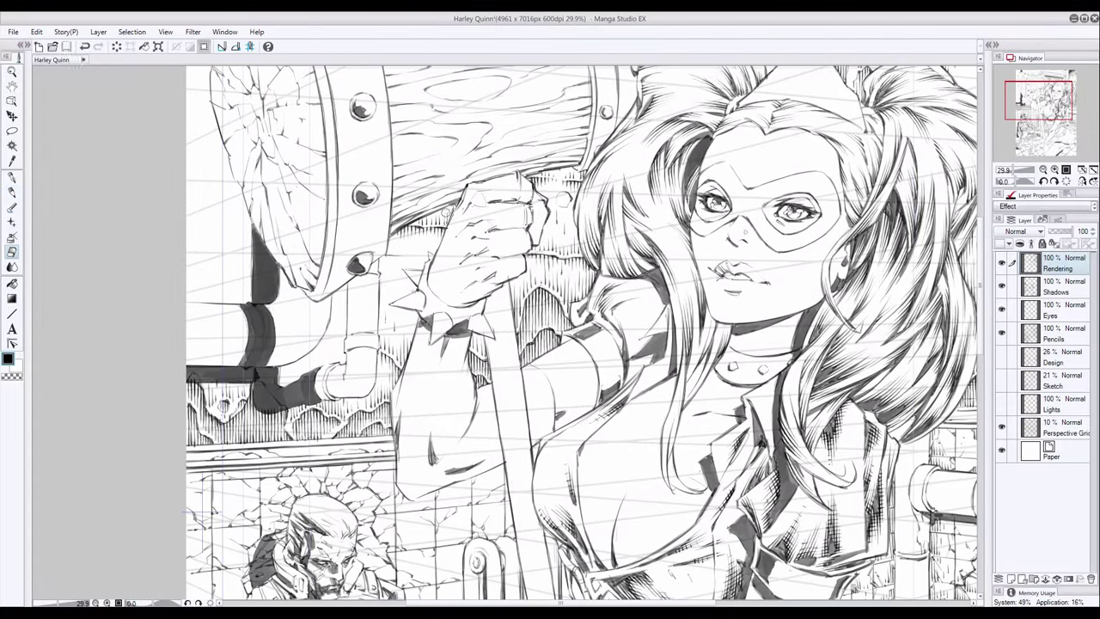
key(p)
key(e)
key(p)
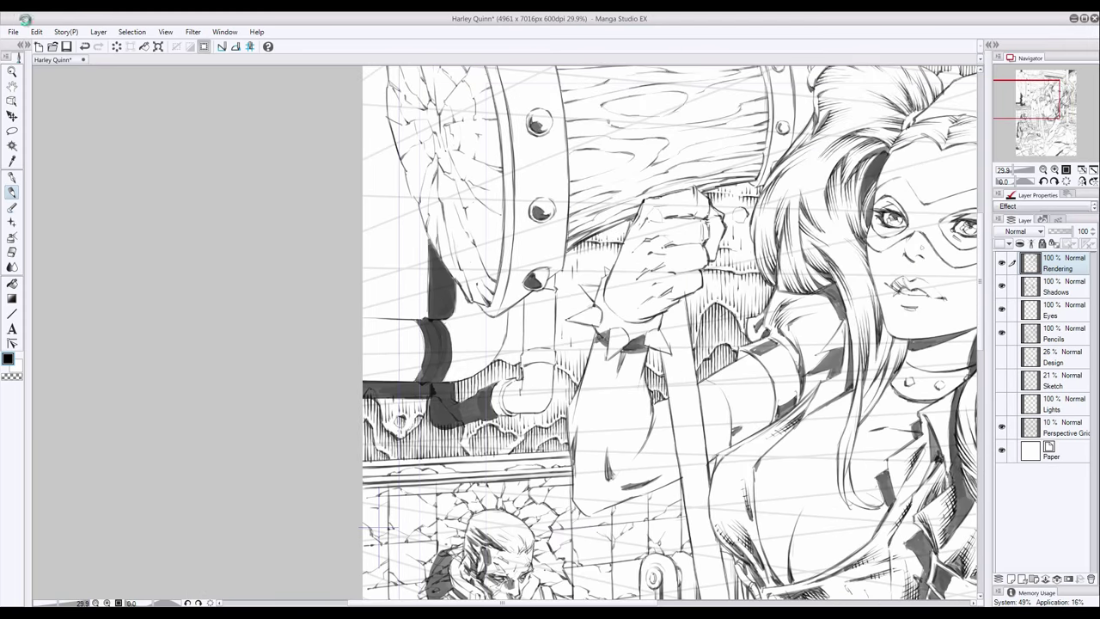
On the Pencils layer, hatch the broken plaster patches above the mallet's wooden barrel with vertical lines
click(1005, 337)
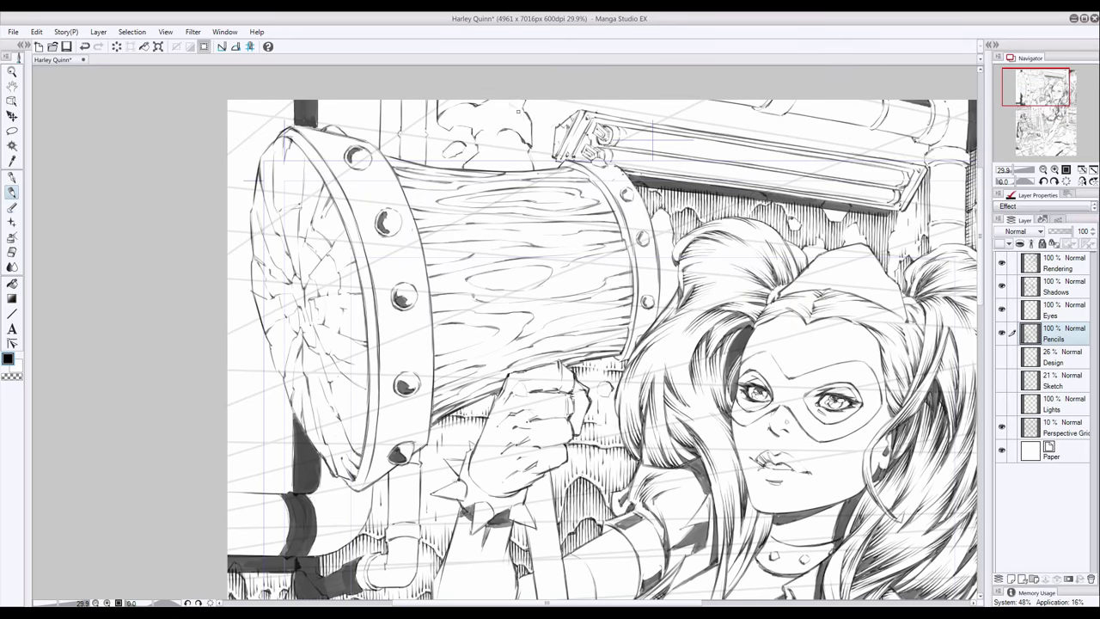
mouse_move(518, 111)
mouse_down()
mouse_move(526, 129)
mouse_move(461, 116)
mouse_move(528, 172)
mouse_up()
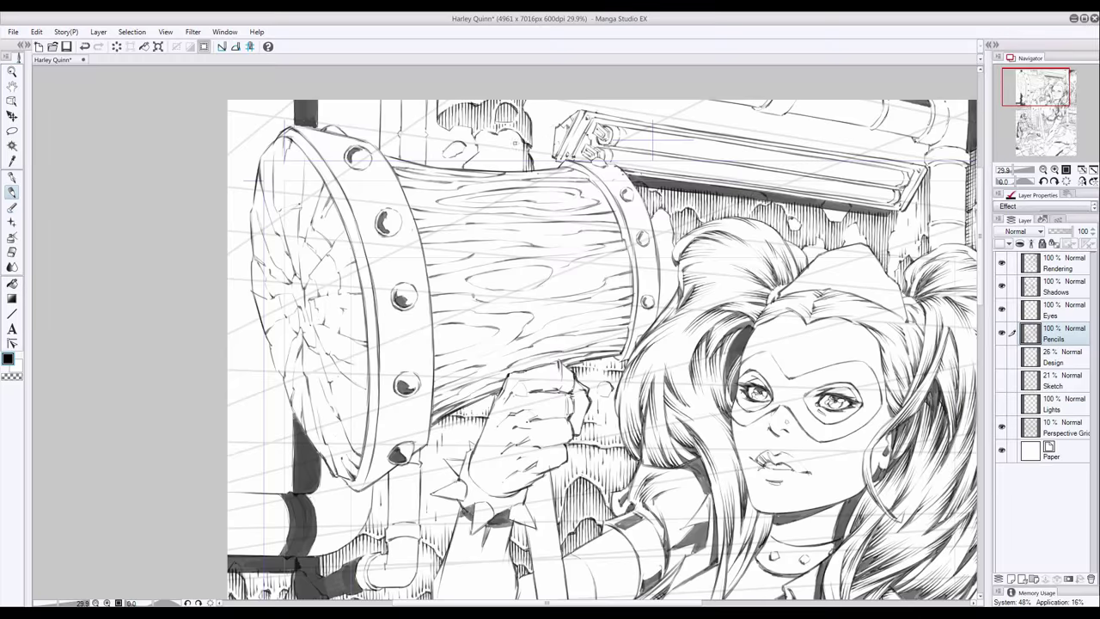
drag(516, 129, 505, 176)
drag(503, 128, 497, 172)
drag(493, 131, 488, 172)
drag(486, 128, 481, 172)
drag(475, 153, 471, 170)
Cross-hatch the dark plaster patches beside the mallet's end band and beneath the ceiling lamp
drag(1037, 87, 1044, 109)
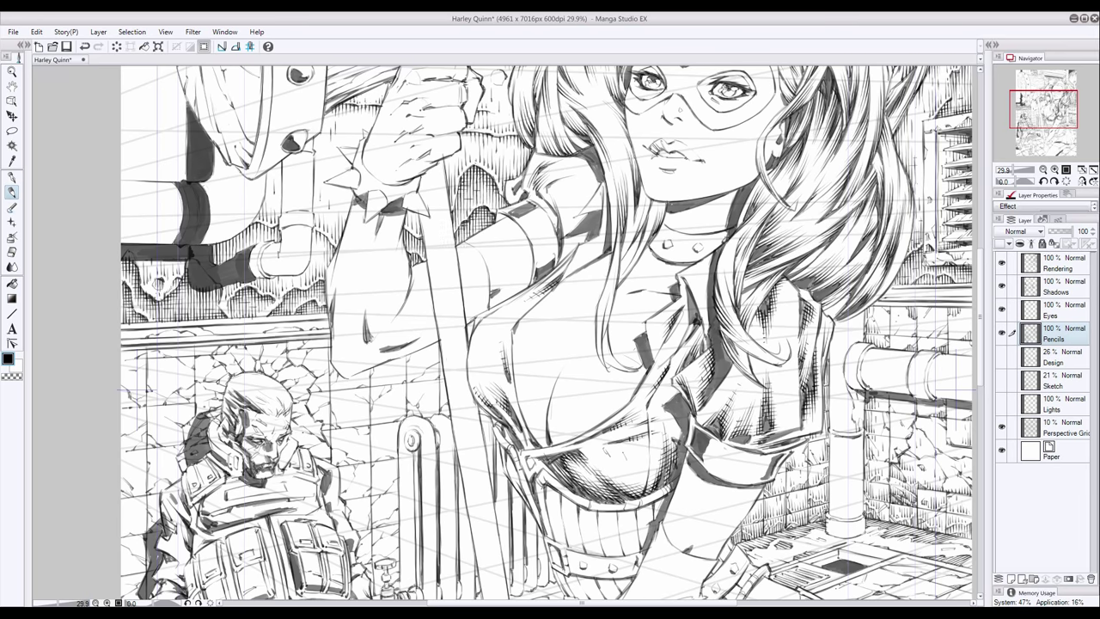
drag(230, 243, 255, 509)
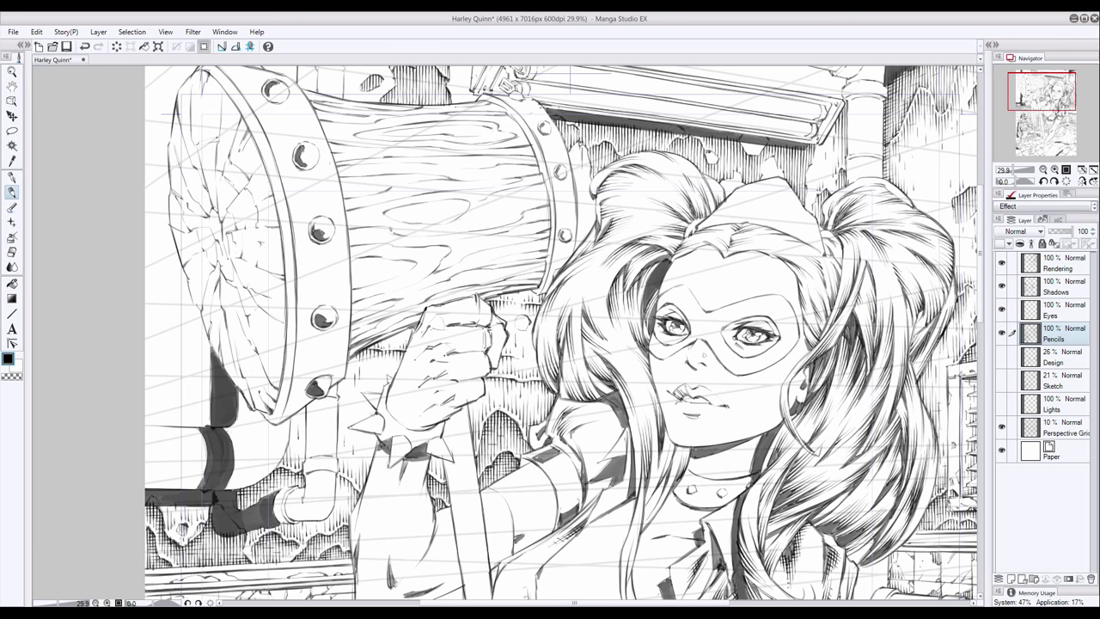
drag(587, 199, 592, 229)
drag(674, 134, 579, 129)
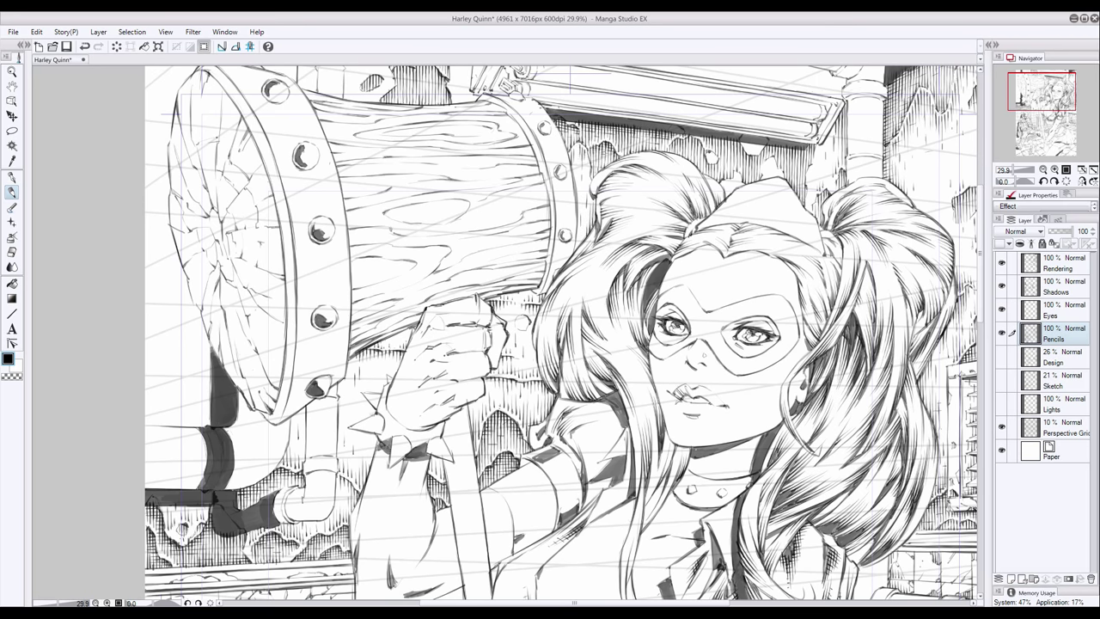
mouse_move(707, 146)
mouse_down()
mouse_move(673, 137)
mouse_move(719, 148)
mouse_up()
drag(813, 146, 771, 154)
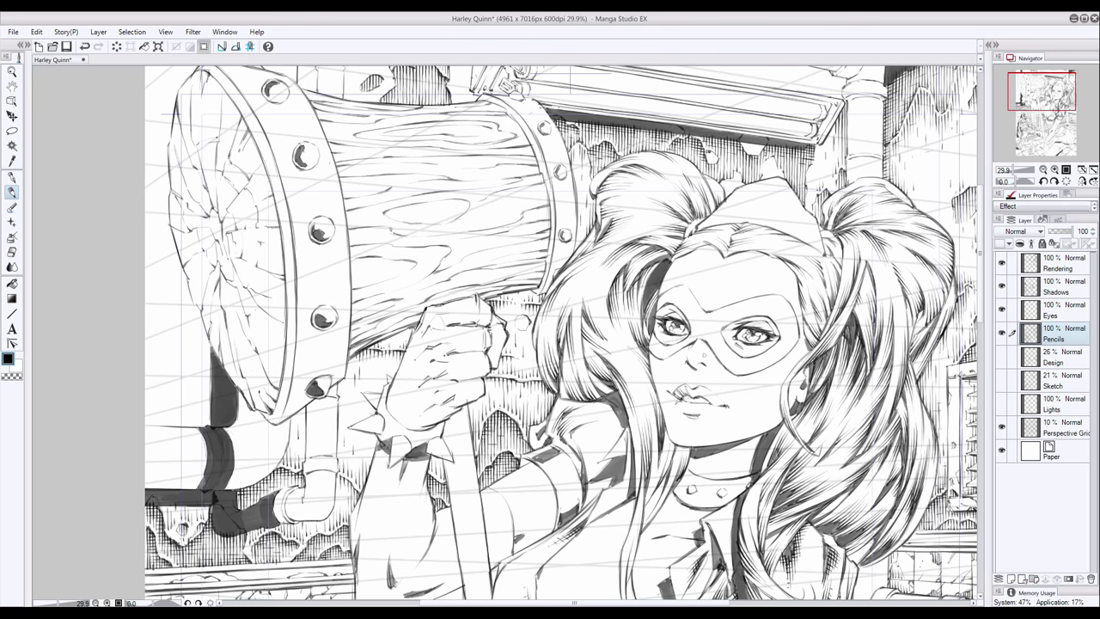
On the Shadows layer, fill a solid black cast shadow along the upper edge of the ceiling lamp
scroll(760, 157, up, 3)
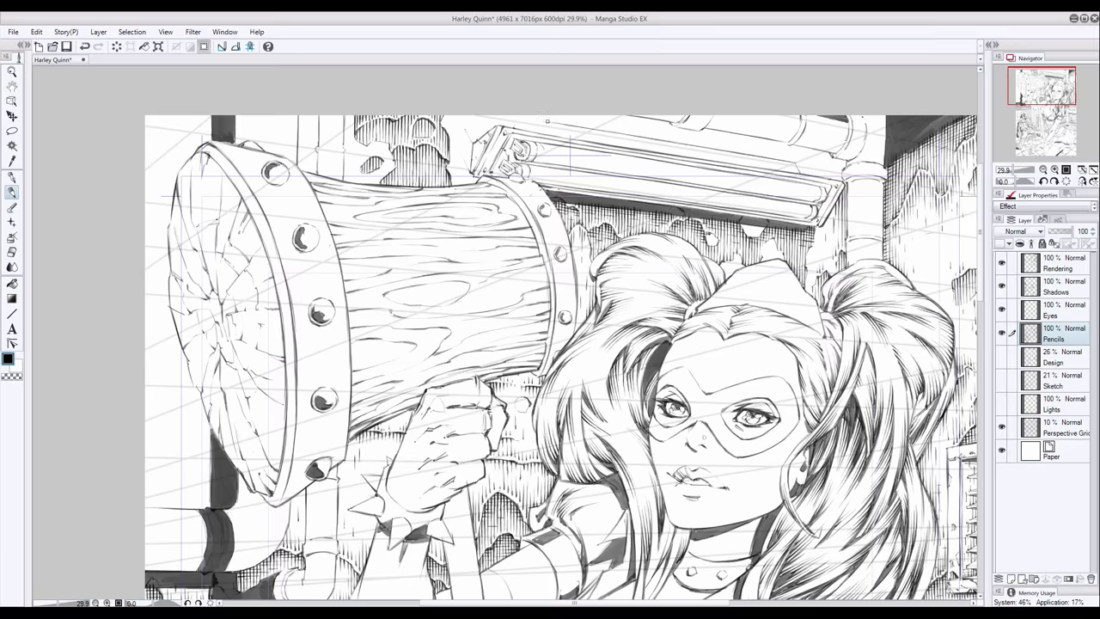
click(1064, 286)
drag(471, 120, 645, 142)
mouse_move(799, 170)
mouse_down()
mouse_move(679, 144)
mouse_move(737, 154)
mouse_up()
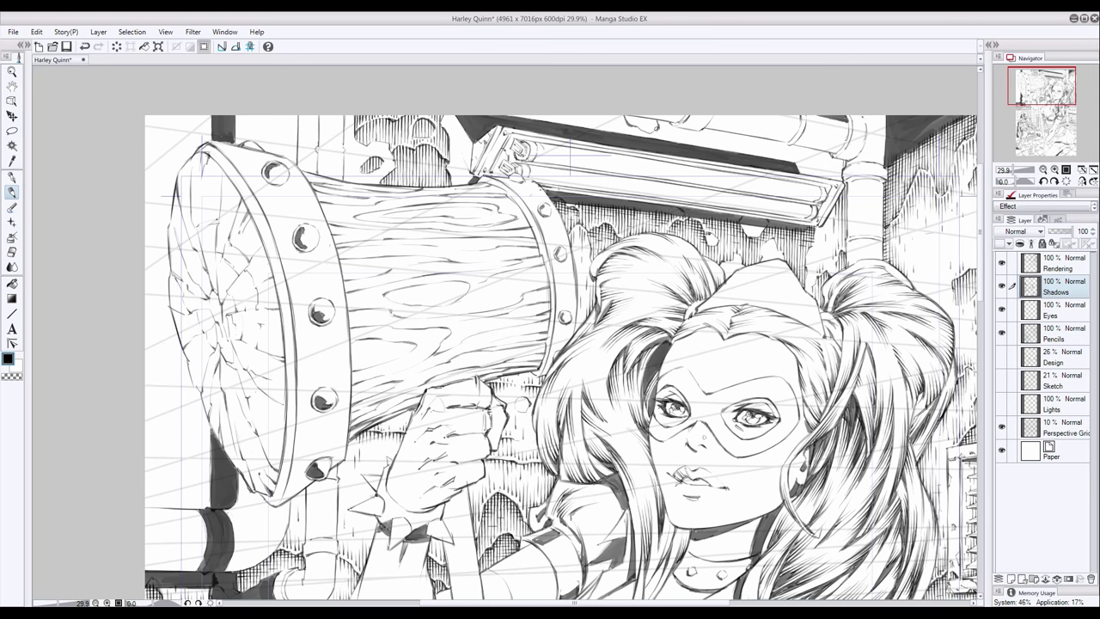
drag(820, 167, 733, 134)
Add fine shading lines along the ceiling lamp and hatch the wall strip between its shadow and the pipe
scroll(732, 138, up, 1)
mouse_move(729, 186)
mouse_down()
mouse_move(710, 163)
mouse_move(694, 177)
mouse_move(541, 151)
mouse_up()
drag(541, 151, 525, 152)
drag(647, 150, 634, 163)
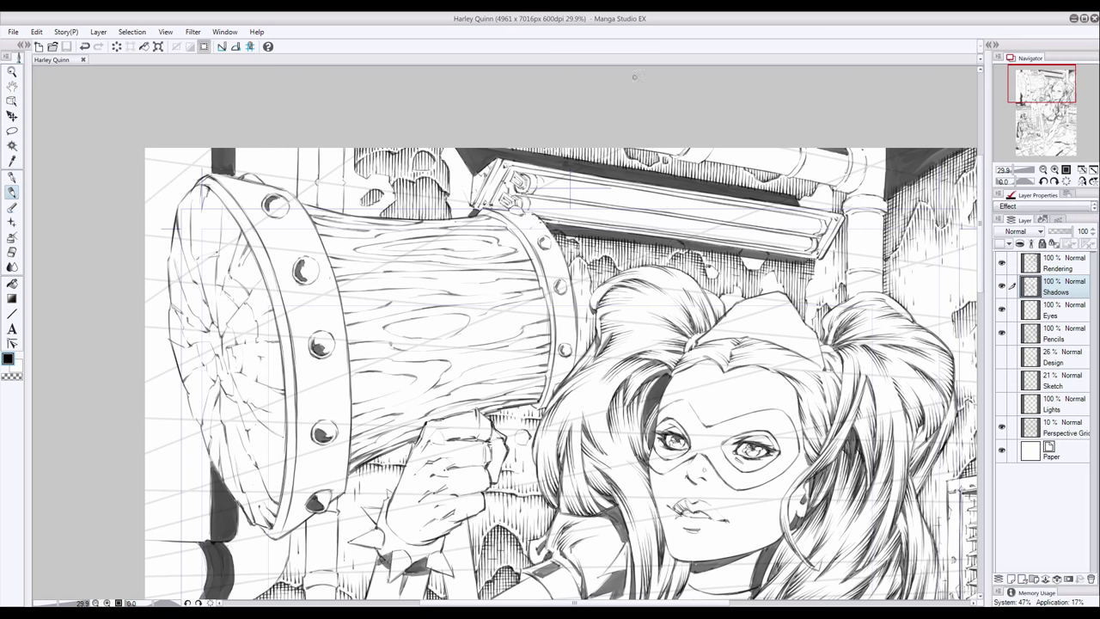
mouse_move(832, 184)
mouse_down()
mouse_move(825, 210)
mouse_move(805, 208)
mouse_up()
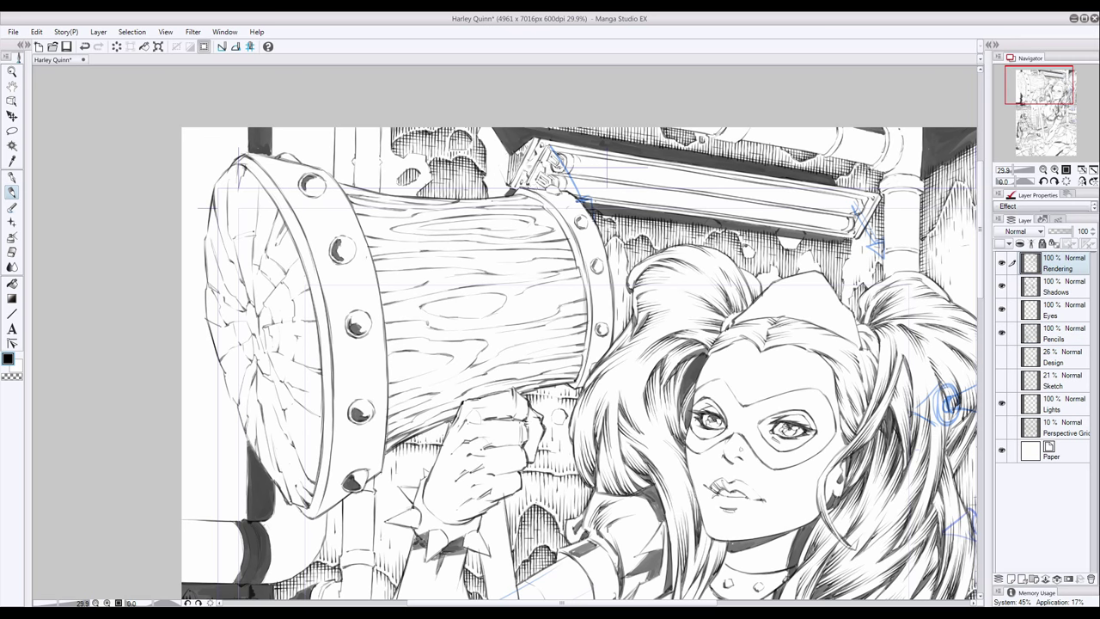
With Lights hidden and Perspective Grid shown, hatch the wall above the mallet and from its head to the page edge
key(ctrl+z)
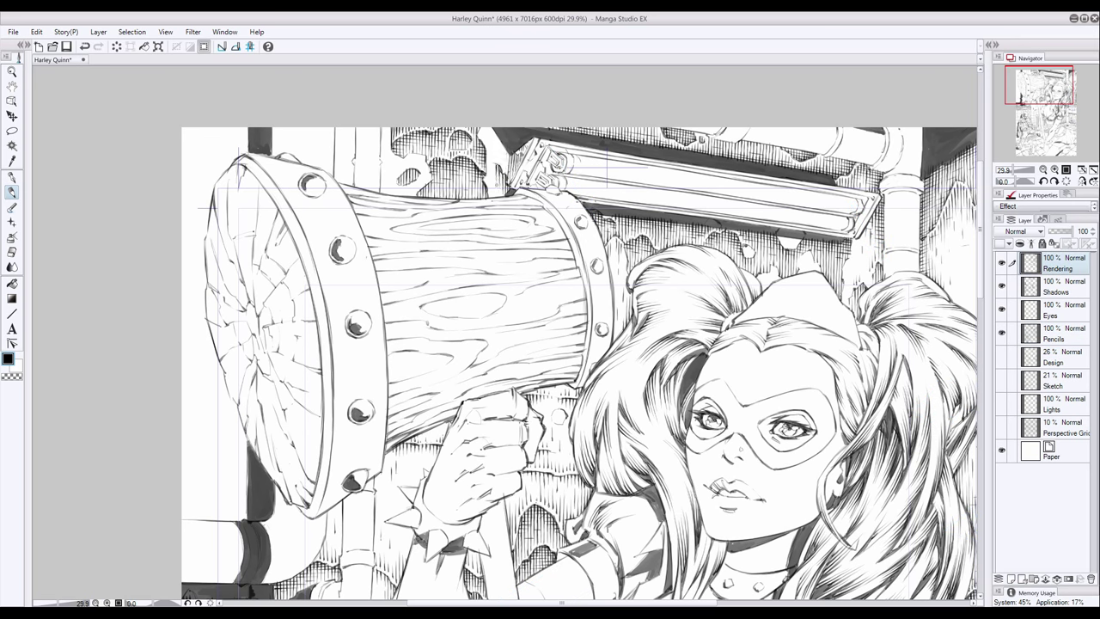
key(ctrl+z)
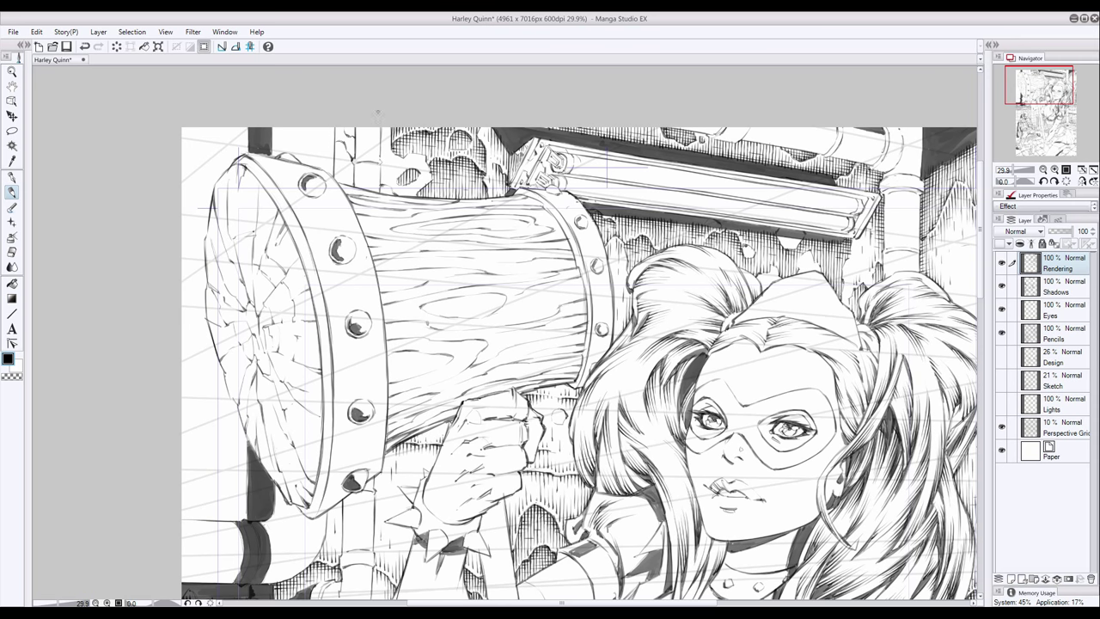
mouse_move(350, 189)
mouse_down()
mouse_move(337, 141)
mouse_move(335, 152)
mouse_move(353, 152)
mouse_up()
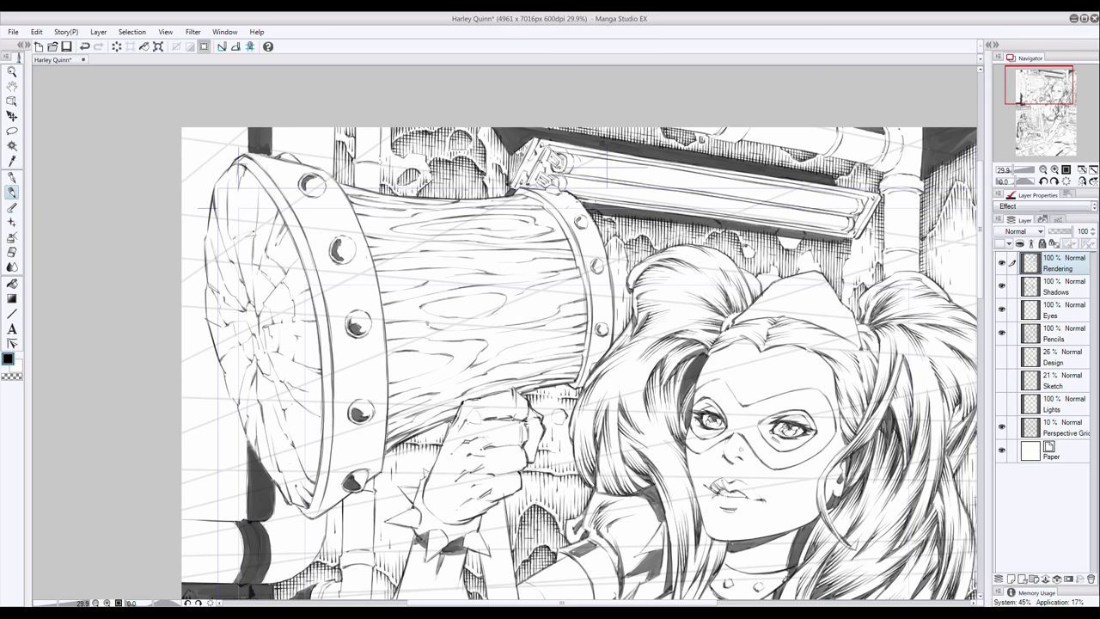
mouse_move(387, 158)
mouse_down()
mouse_move(381, 129)
mouse_move(411, 127)
mouse_up()
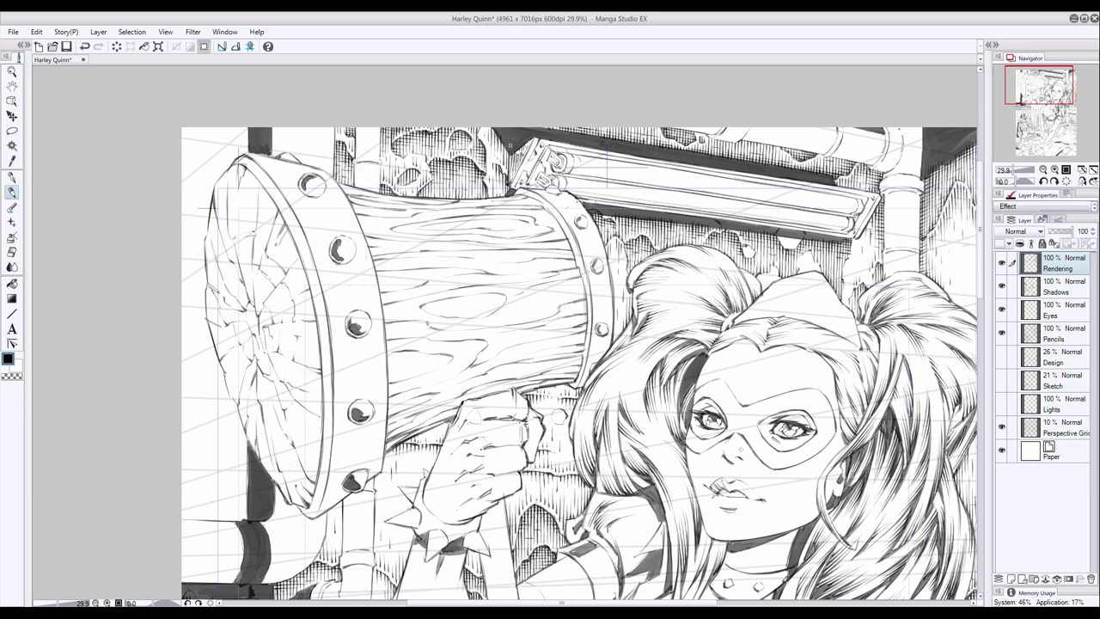
drag(228, 452, 357, 371)
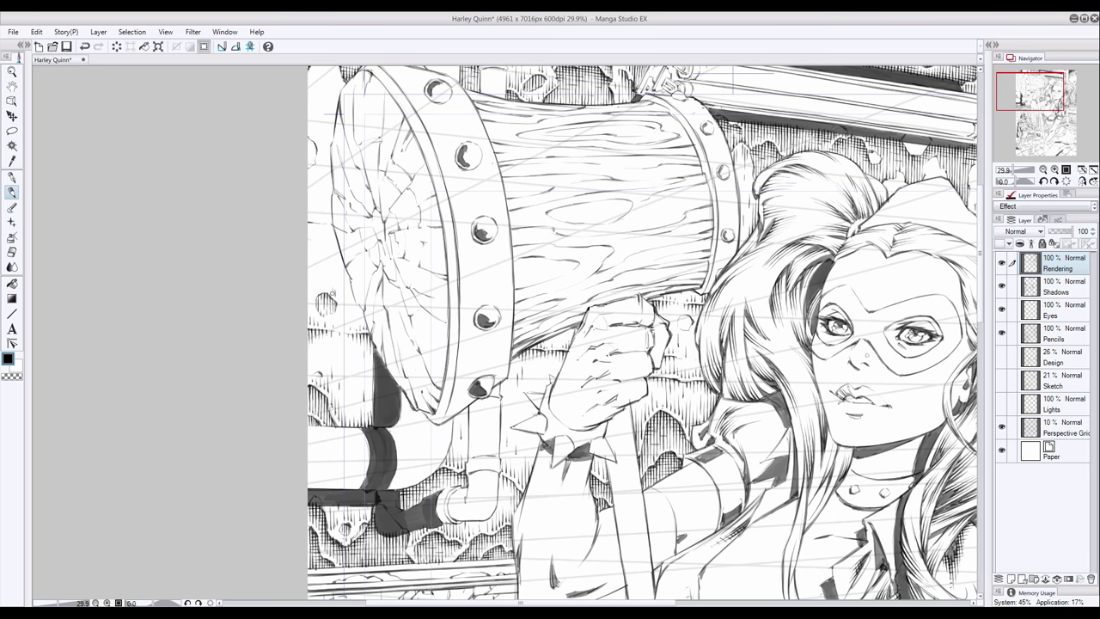
scroll(319, 220, up, 2)
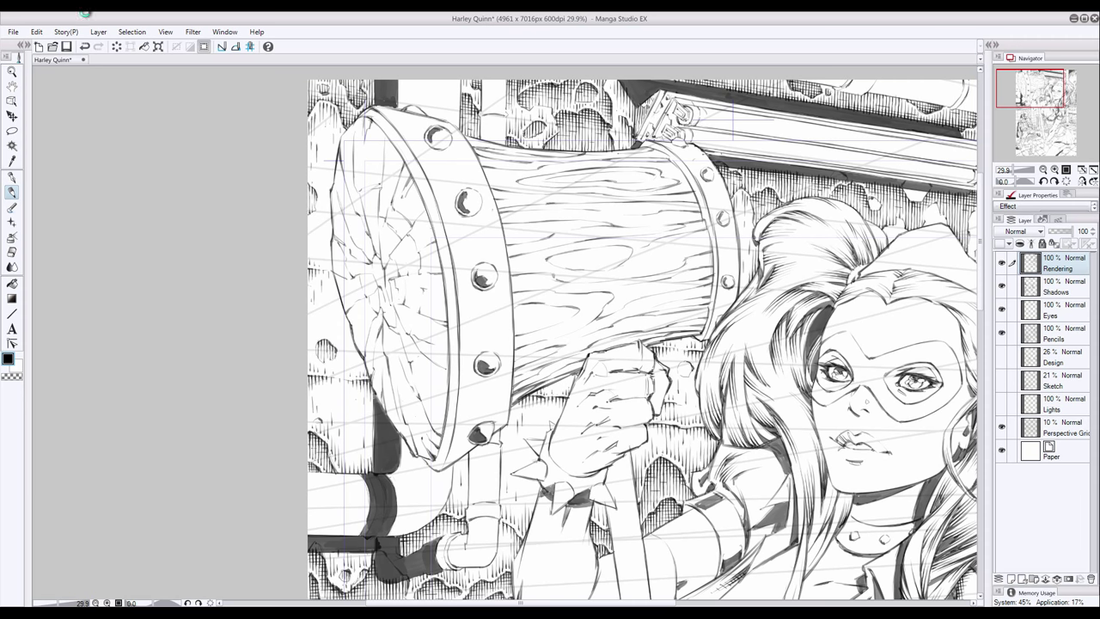
On the Shadows layer, fill a solid black cast shadow on the wall along the radiator's outer side, down to the valve
key(ctrl+minus)
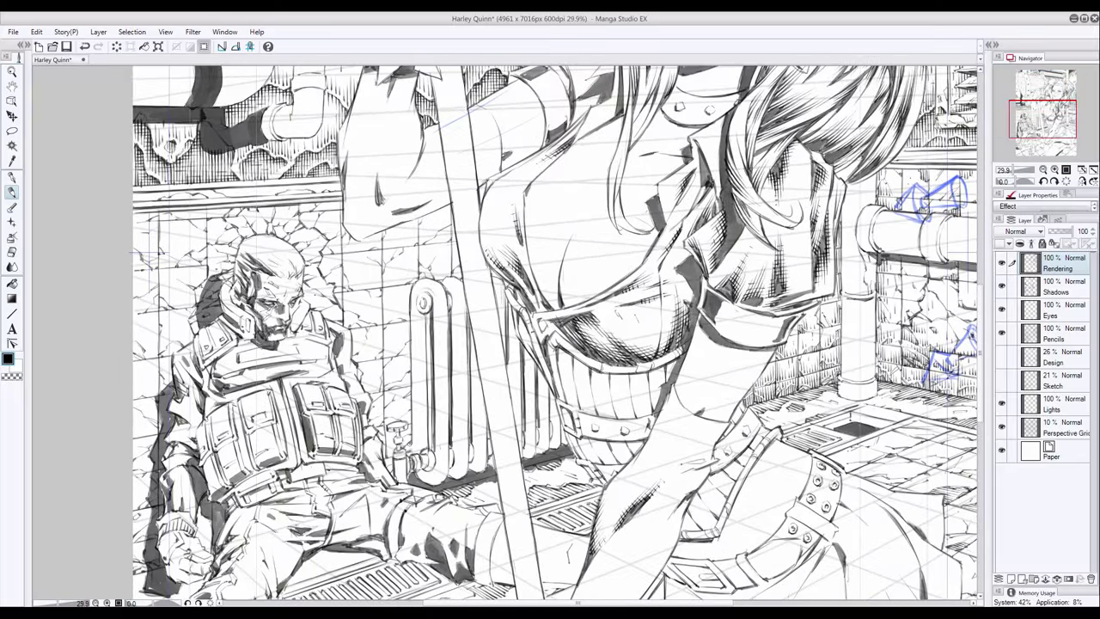
click(1057, 287)
drag(394, 293, 394, 380)
drag(392, 330, 393, 458)
drag(402, 290, 404, 426)
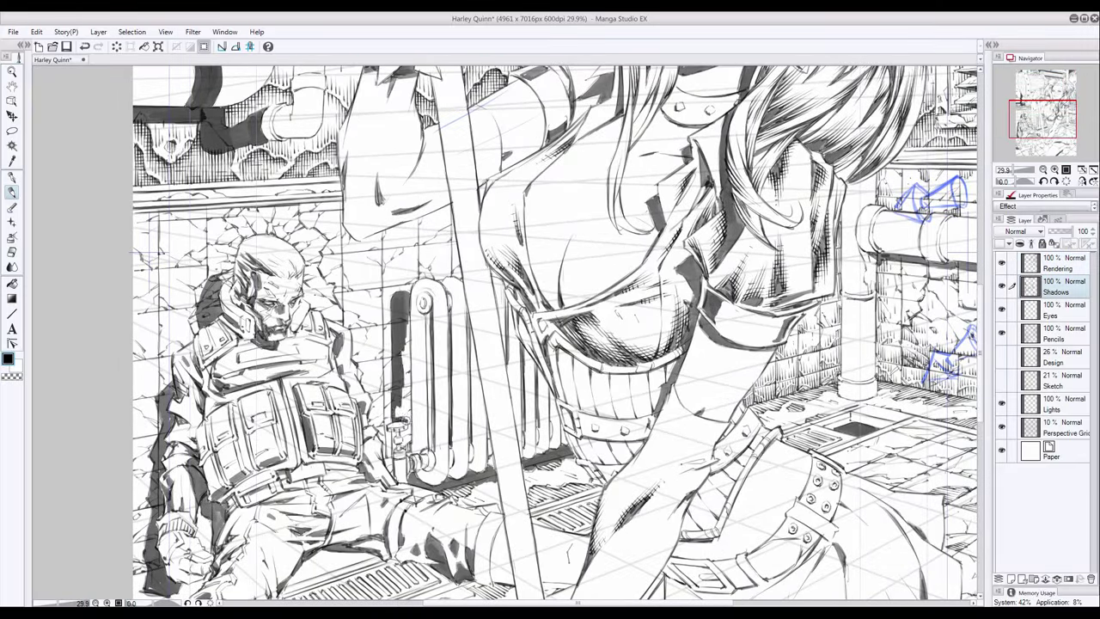
drag(404, 309, 406, 457)
On the Rendering layer, start vertical hatching on the wall between the seated man's elbow and the radiator valve
click(1057, 262)
drag(1042, 119, 1035, 118)
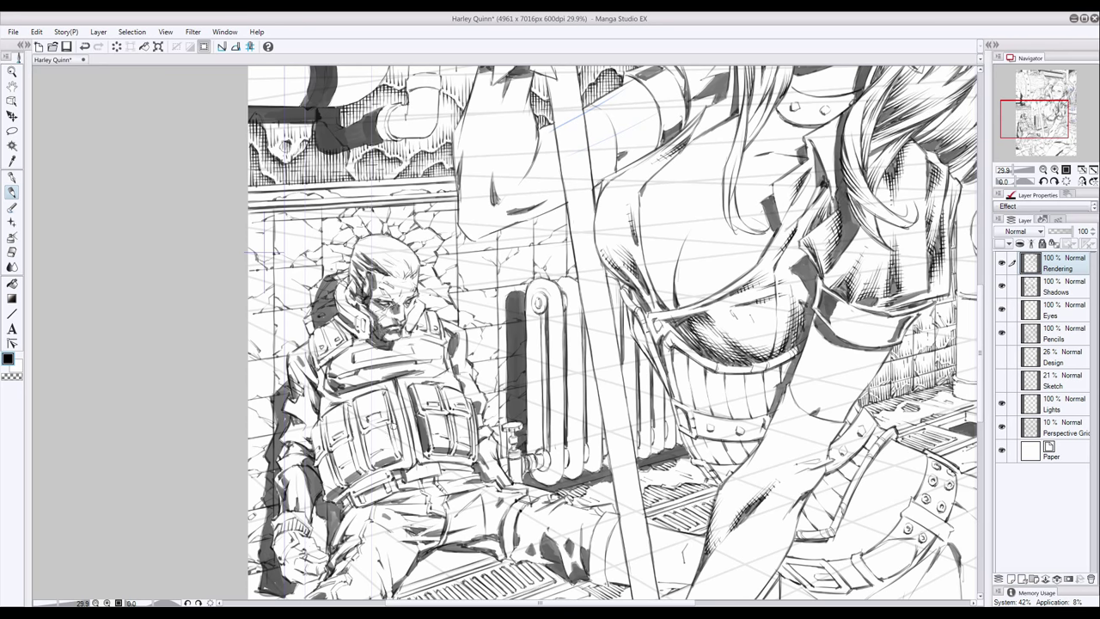
click(11, 297)
drag(498, 426, 505, 464)
scroll(612, 335, down, 1)
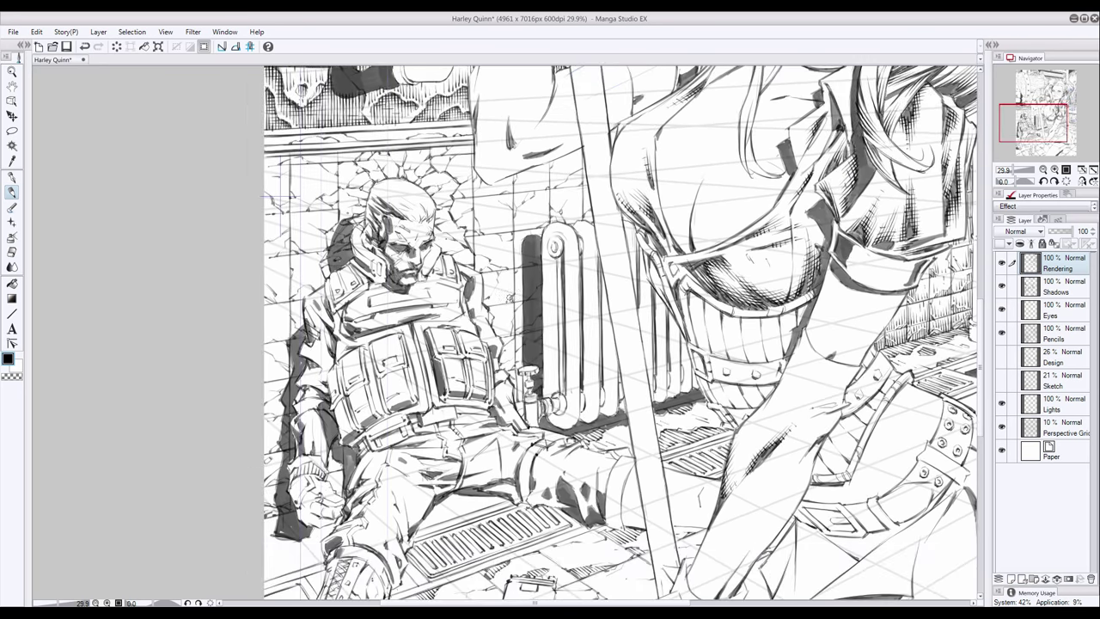
mouse_move(508, 348)
mouse_down()
mouse_move(502, 369)
mouse_move(519, 402)
mouse_up()
drag(502, 338, 512, 346)
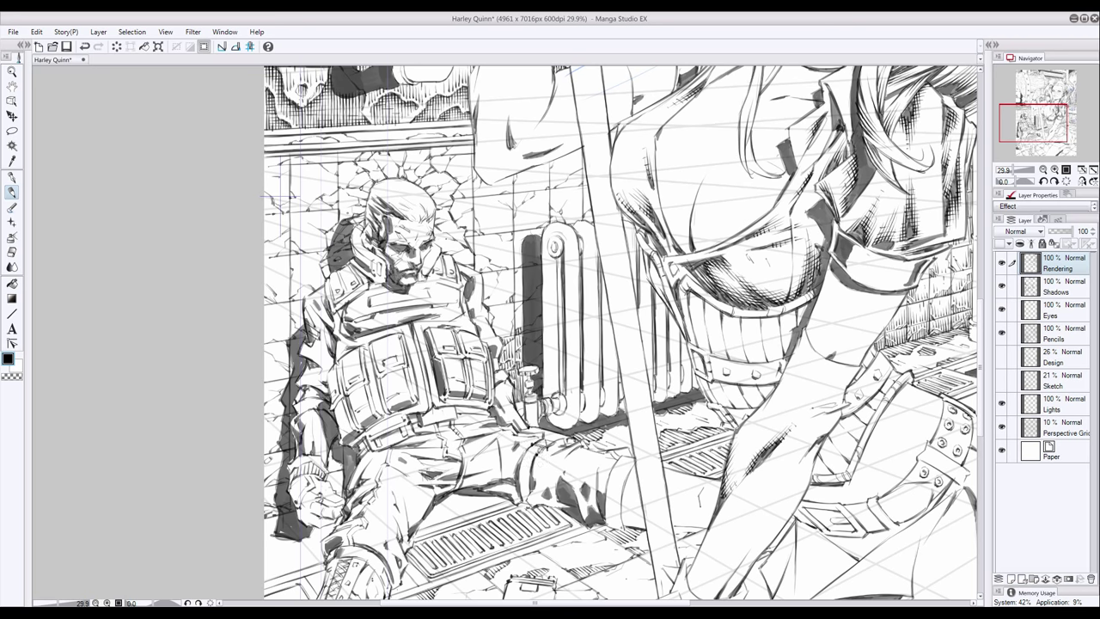
Hatch the wall bricks between the seated man's shoulder and the radiator shadow, continuing up above the radiator
scroll(515, 369, right, 1)
drag(412, 310, 404, 331)
drag(402, 306, 408, 335)
drag(396, 272, 388, 305)
drag(420, 311, 421, 329)
drag(422, 270, 422, 301)
drag(391, 254, 391, 277)
mouse_move(412, 256)
mouse_down()
mouse_move(412, 271)
mouse_move(387, 258)
mouse_up()
drag(380, 217, 380, 236)
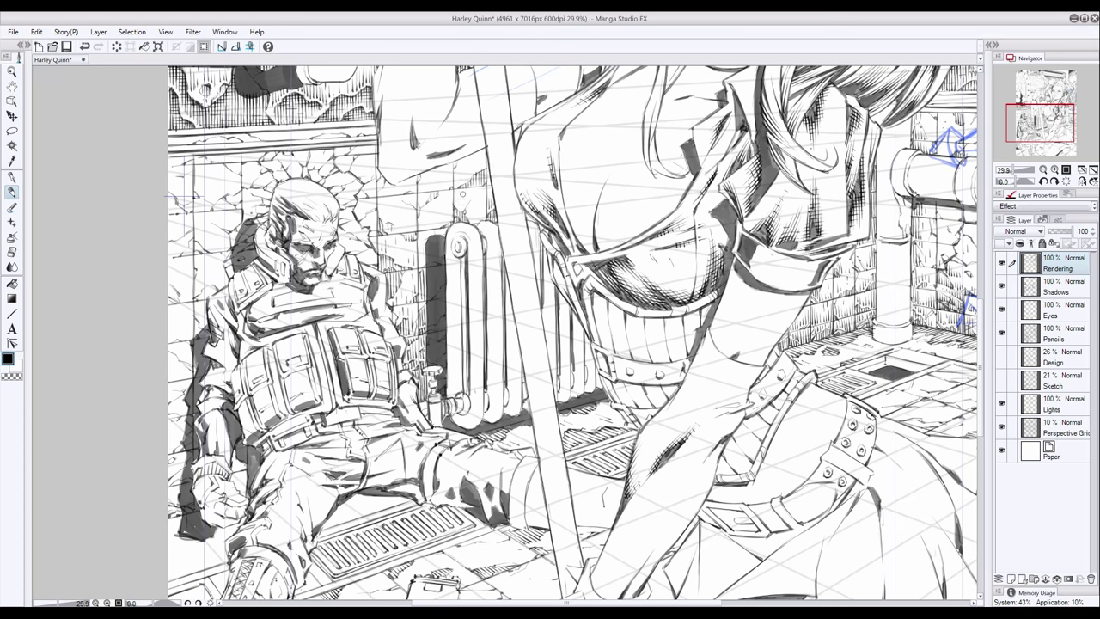
Hatch the wall beside the seated man's outer upper arm and around his hand, out to the page edge
drag(483, 208, 562, 201)
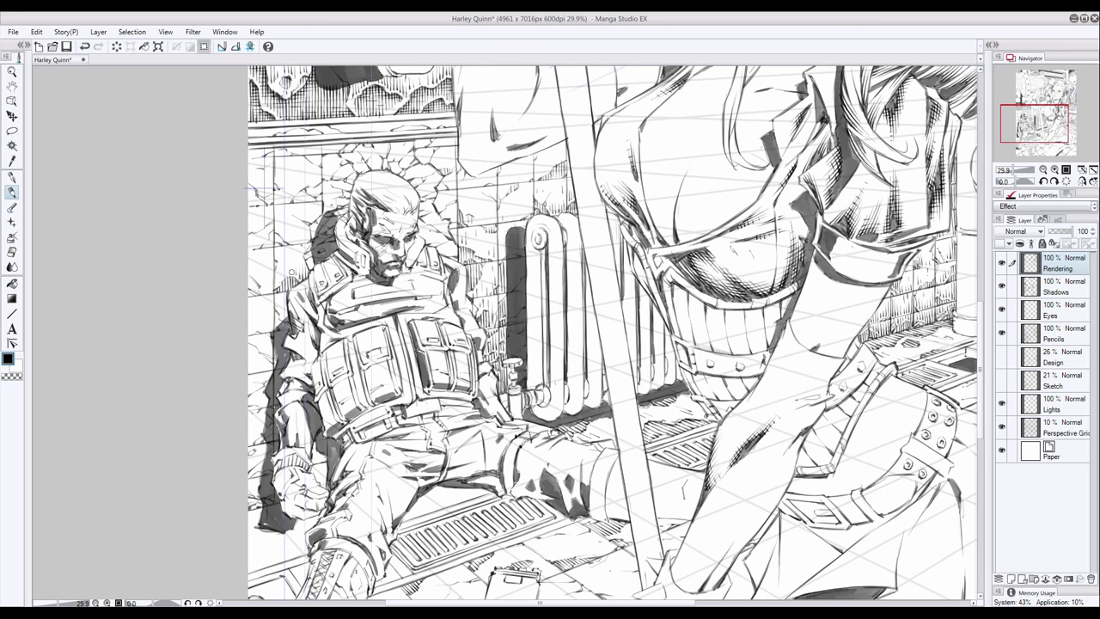
key(ctrl+z)
drag(283, 305, 275, 330)
drag(287, 298, 276, 318)
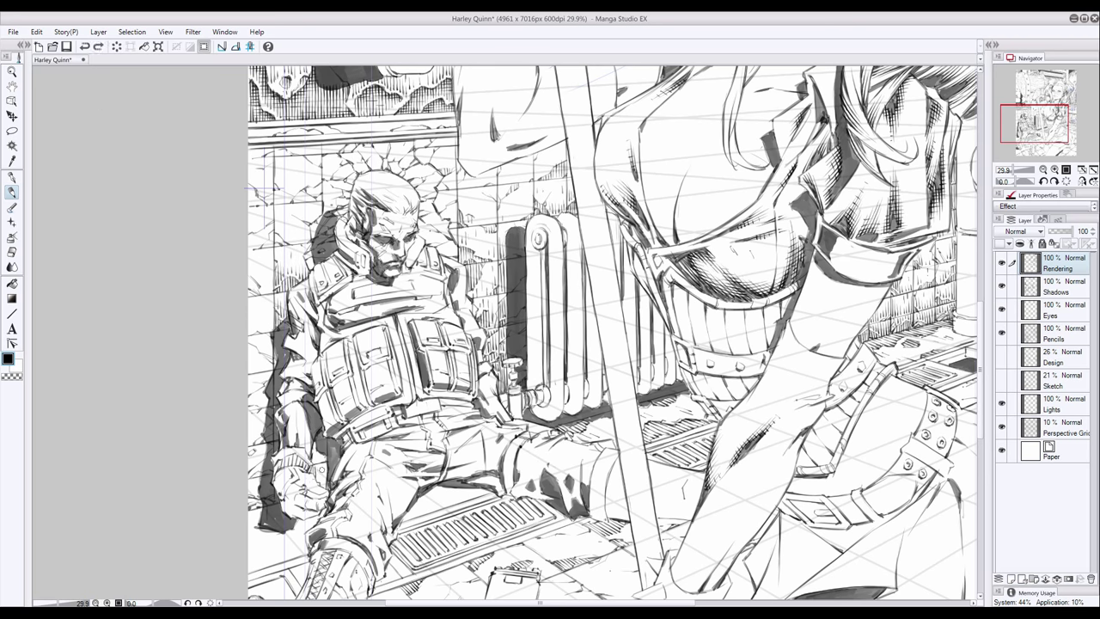
drag(323, 462, 318, 489)
mouse_move(327, 443)
mouse_down()
mouse_move(311, 463)
mouse_move(251, 477)
mouse_up()
drag(262, 496, 250, 510)
drag(268, 445, 249, 467)
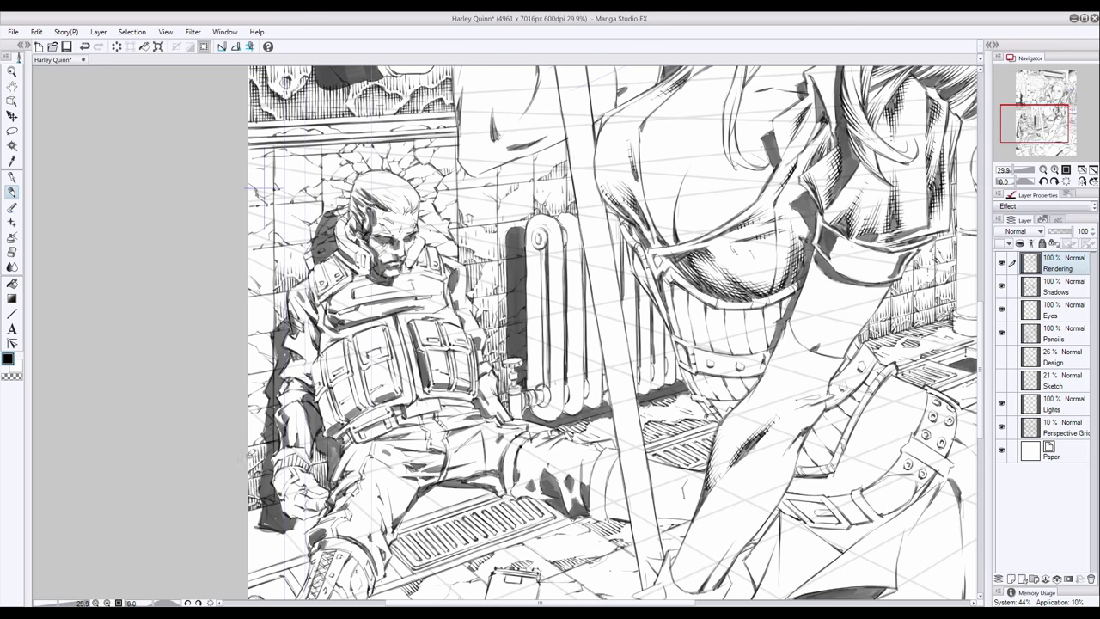
Continue the vertical hatching on the wall between the page edge and the shadow beside the seated man's forearm and elbow
mouse_move(265, 410)
mouse_down()
mouse_move(248, 441)
mouse_move(253, 433)
mouse_up()
key(ctrl+z)
key(ctrl+z)
mouse_move(258, 389)
mouse_down()
mouse_move(248, 411)
mouse_move(259, 406)
mouse_up()
drag(273, 368, 249, 390)
drag(275, 359, 250, 372)
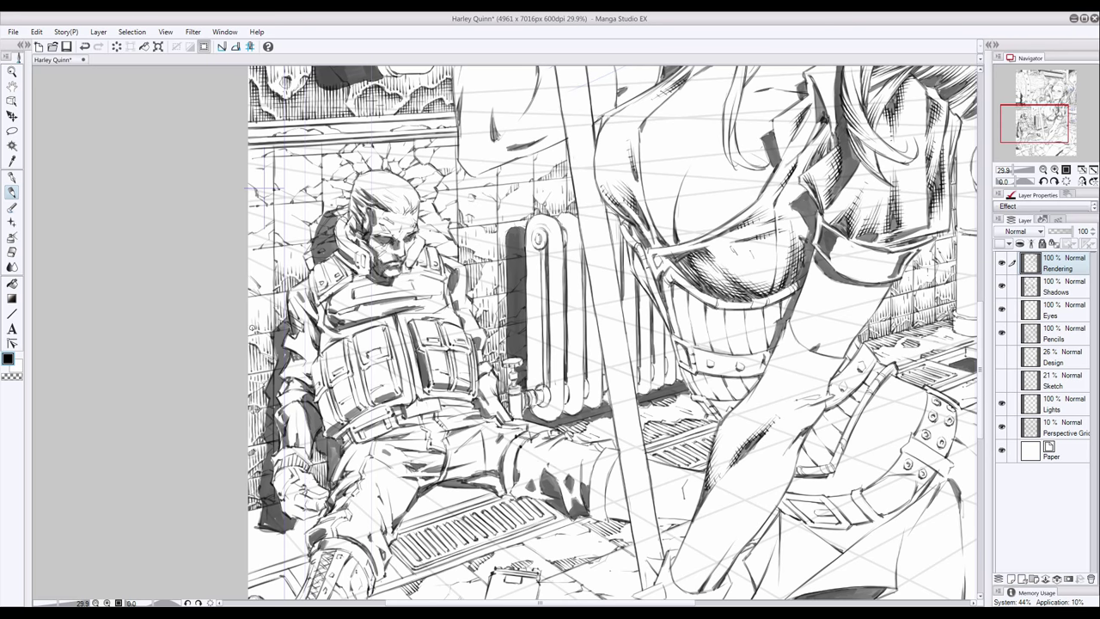
Hatch the wall bricks between the page edge and the seated man's outer shoulder
drag(263, 279, 249, 292)
mouse_move(271, 268)
mouse_down()
mouse_move(261, 293)
mouse_move(250, 277)
mouse_up()
drag(287, 232, 268, 248)
mouse_move(273, 221)
mouse_down()
mouse_move(260, 251)
mouse_move(248, 249)
mouse_up()
drag(258, 213, 251, 231)
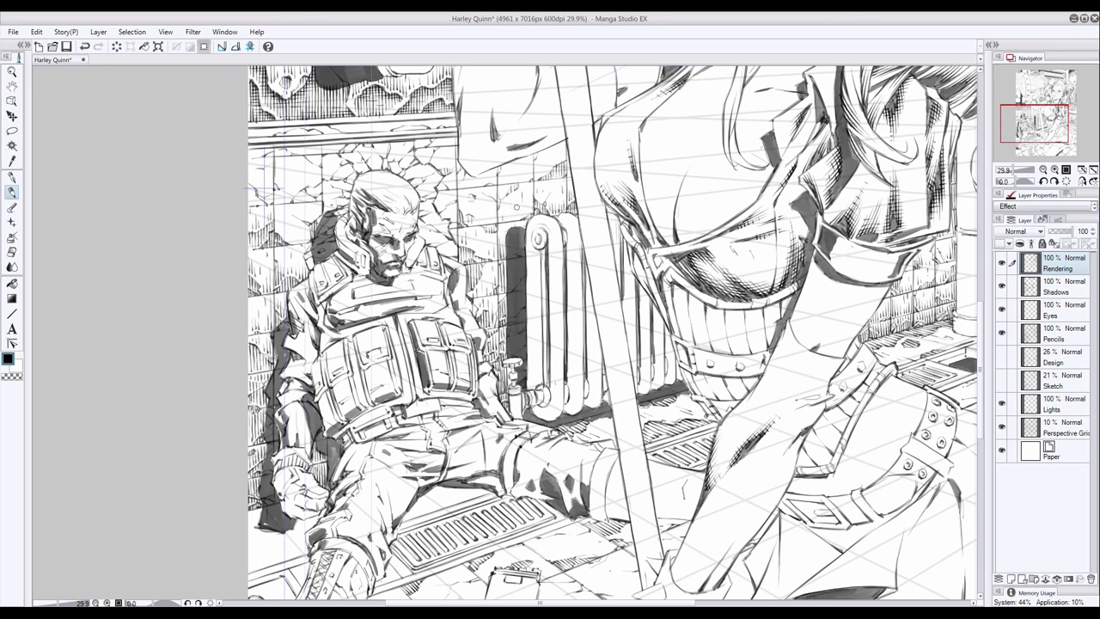
Hatch the wall and cracked bricks around the seated man's head, up to the ledge above him
drag(309, 191, 299, 203)
drag(320, 182, 313, 195)
drag(302, 194, 252, 207)
drag(354, 142, 345, 153)
drag(430, 139, 250, 151)
key(alt+bracketleft)
key(alt+bracketright)
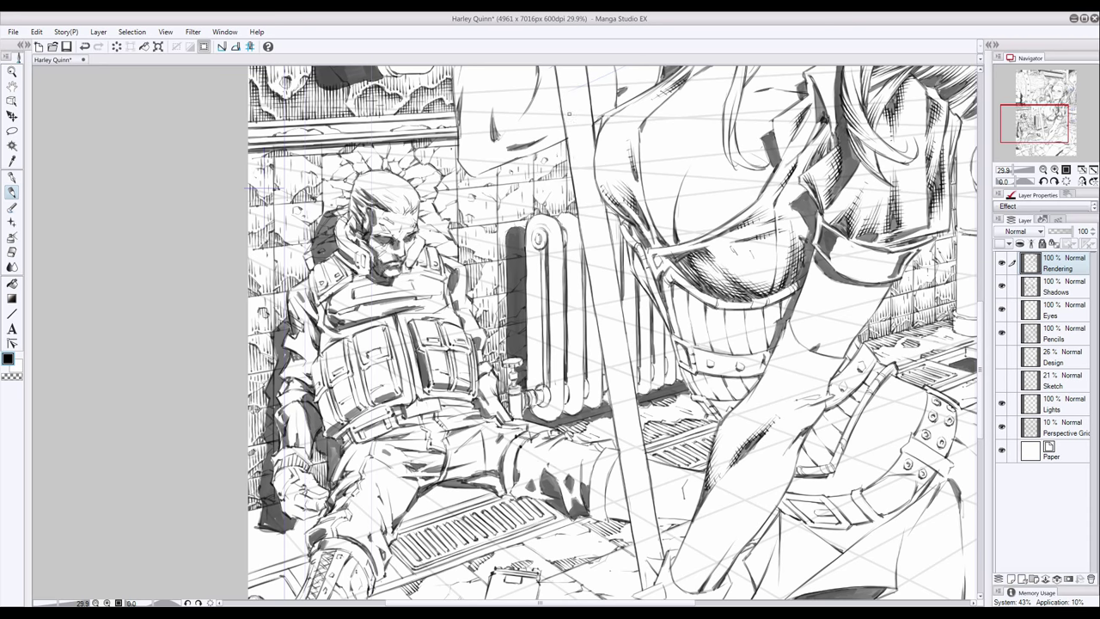
drag(569, 113, 447, 114)
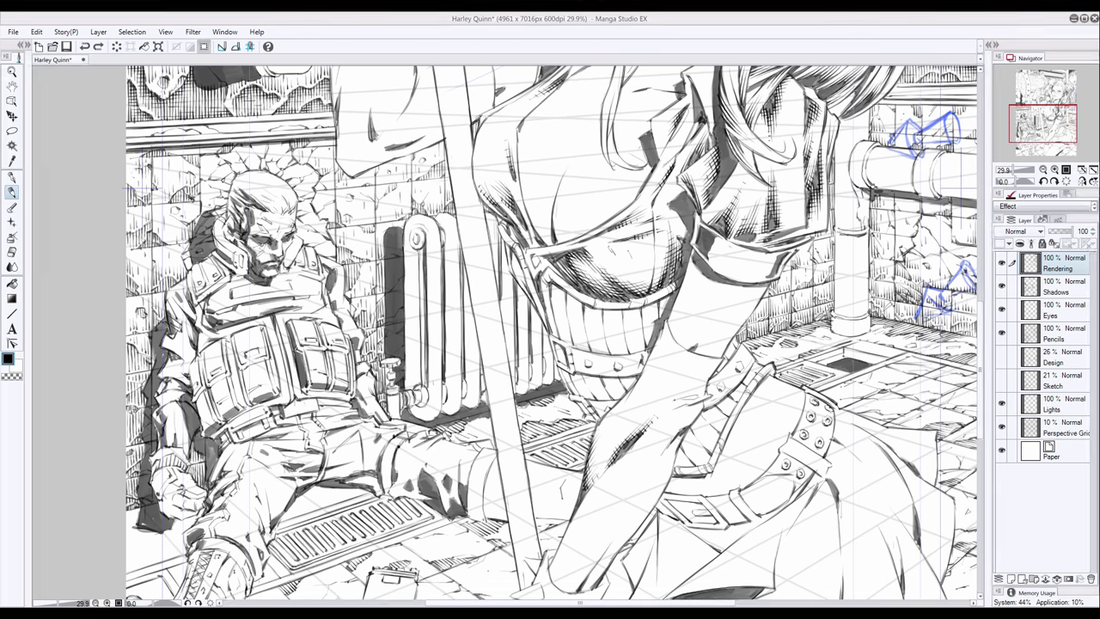
drag(332, 253, 427, 253)
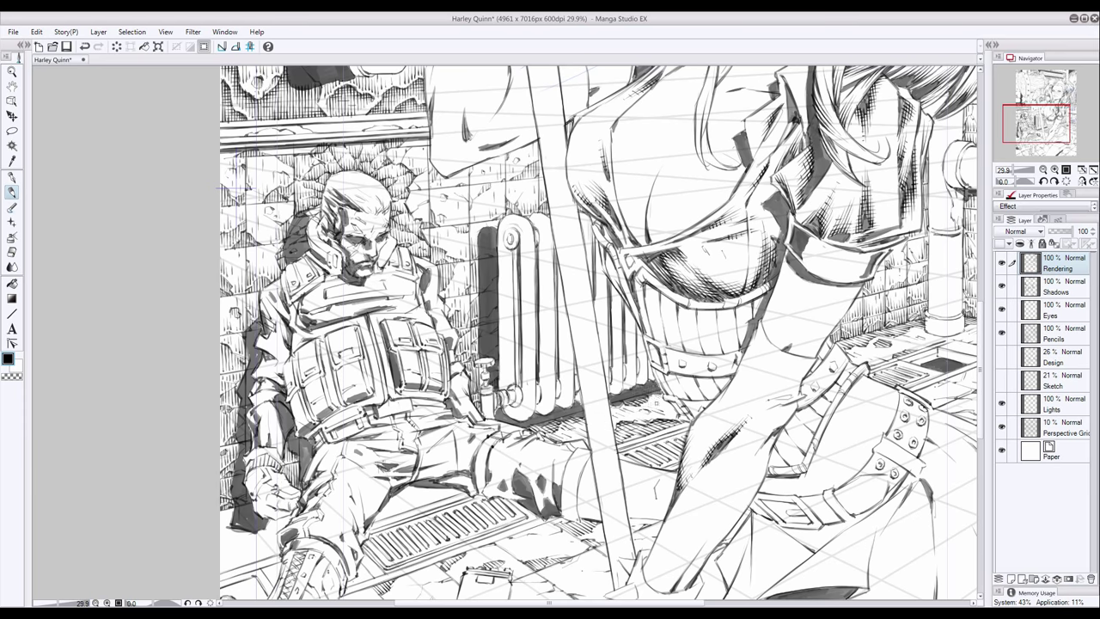
On the Shadows layer, fill a solid black cast shadow on the floor beneath the seated man's outstretched leg
click(1064, 286)
scroll(598, 334, down, 3)
drag(466, 407, 530, 431)
drag(629, 418, 663, 438)
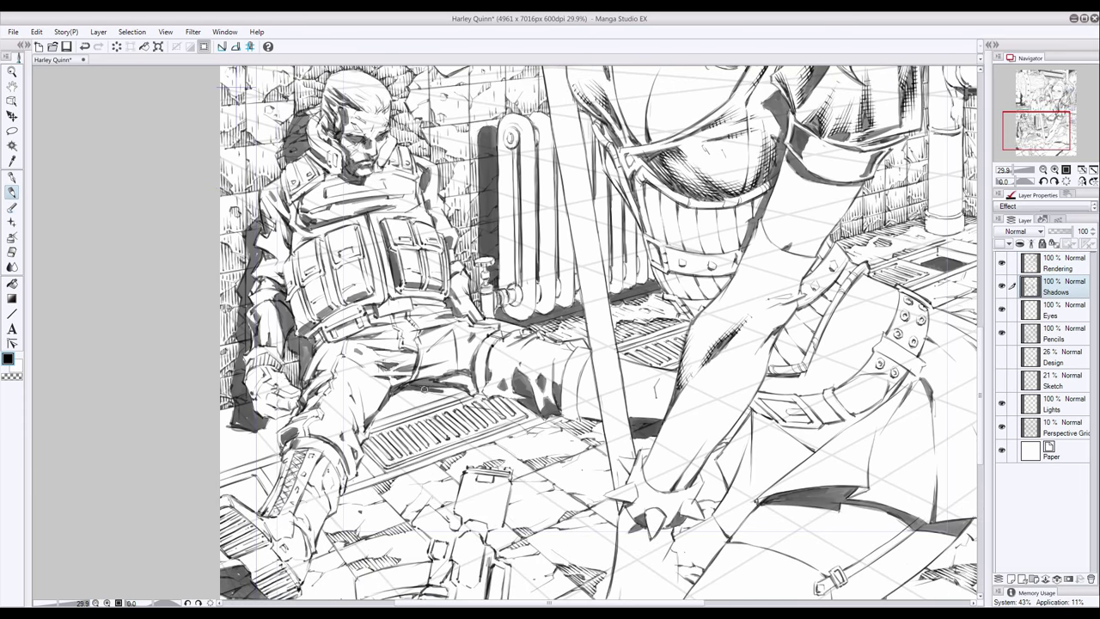
drag(409, 387, 536, 431)
drag(492, 397, 601, 433)
key(ctrl+z)
drag(527, 414, 605, 435)
drag(462, 400, 605, 431)
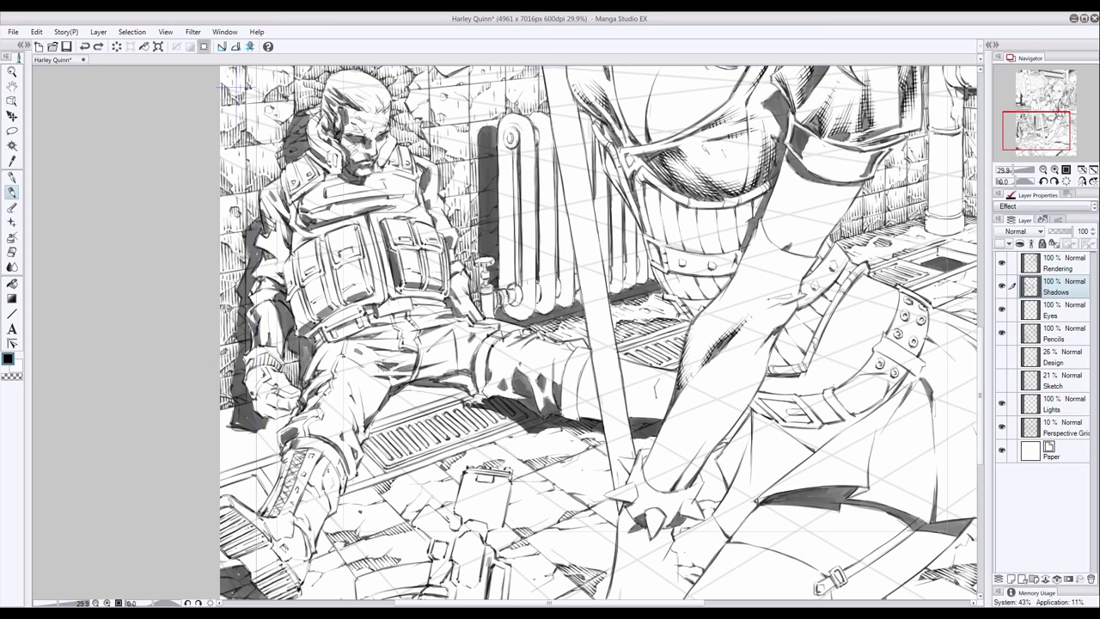
drag(411, 385, 487, 406)
Fill the slots of the floor grates beside the seated man's legs and behind the mallet handle with solid black
drag(378, 451, 488, 411)
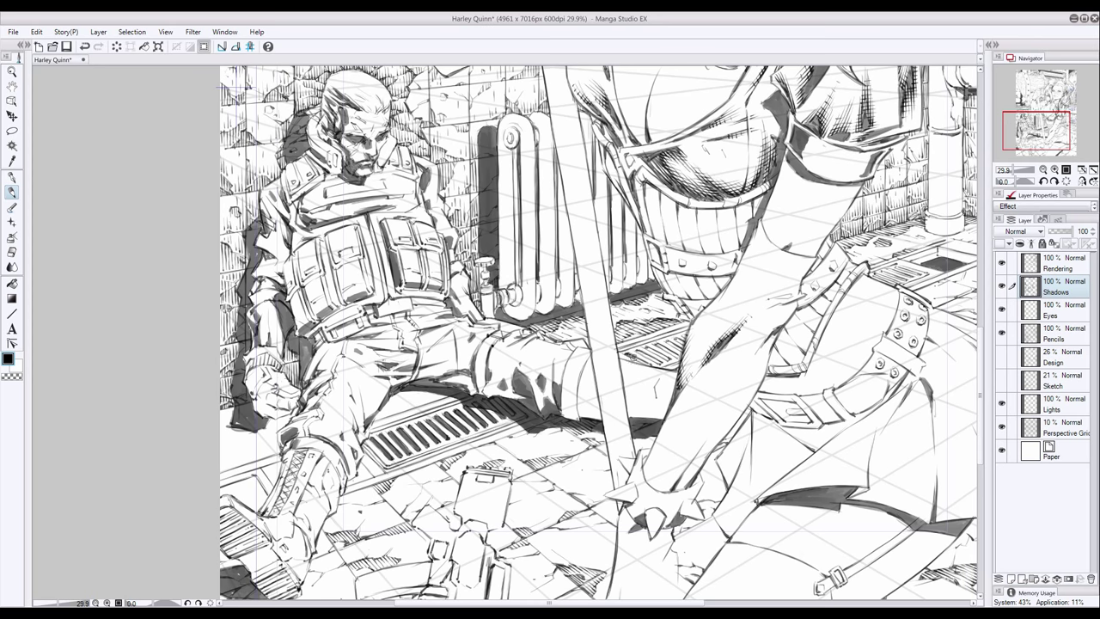
drag(541, 343, 653, 292)
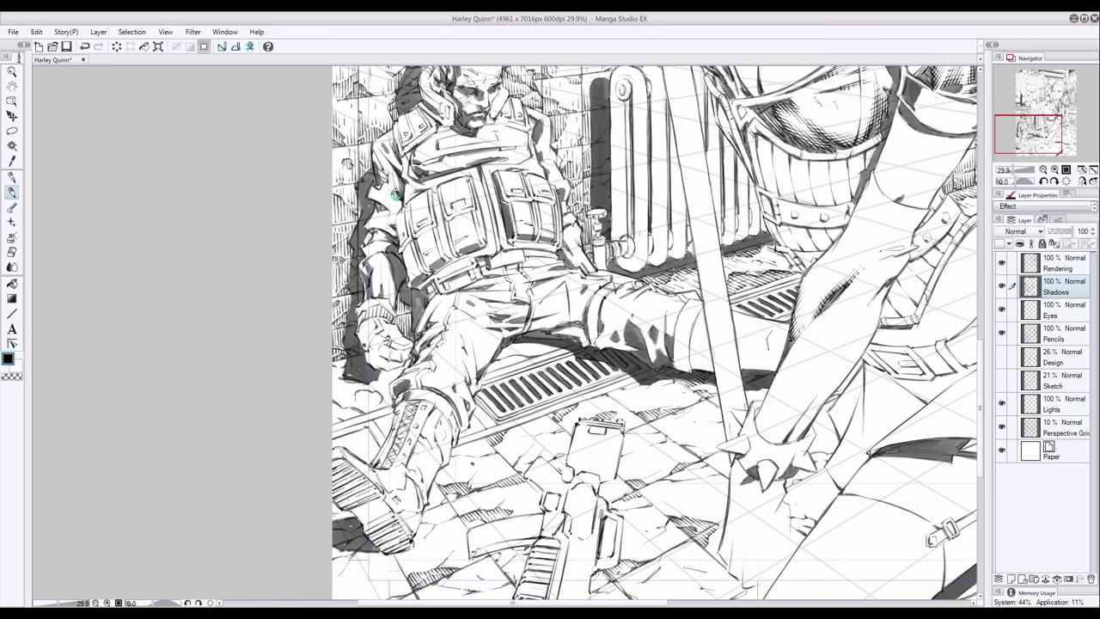
key(ctrl+y)
Hatch the rubble and floor below the seated man's hand, finishing on the Rendering layer
drag(379, 391, 337, 413)
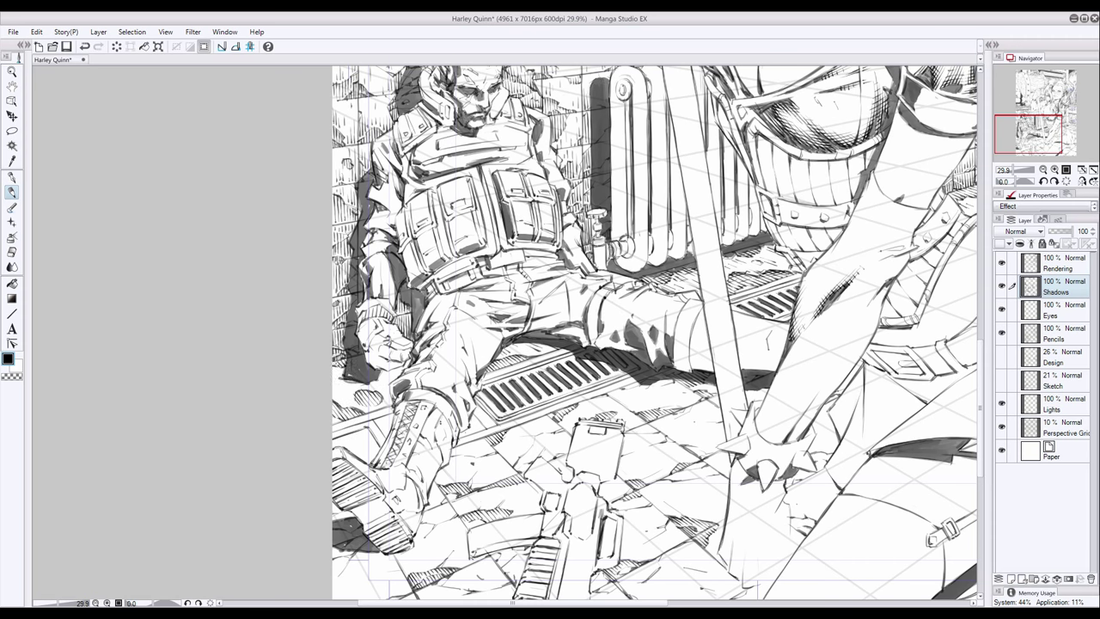
key(alt+bracketright)
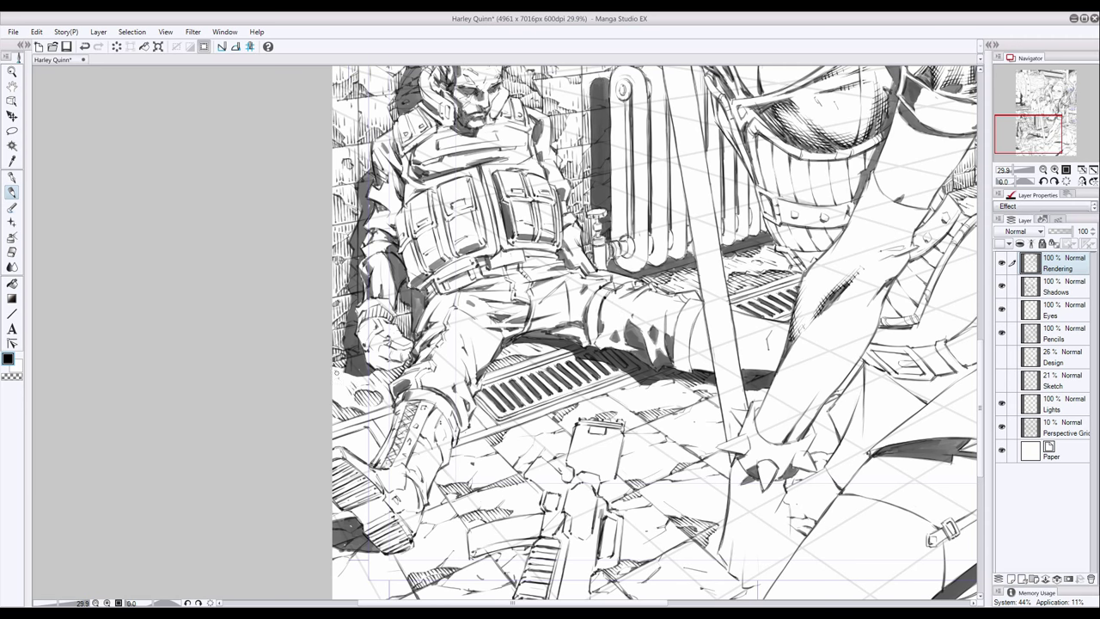
key(ctrl+z)
drag(342, 399, 276, 528)
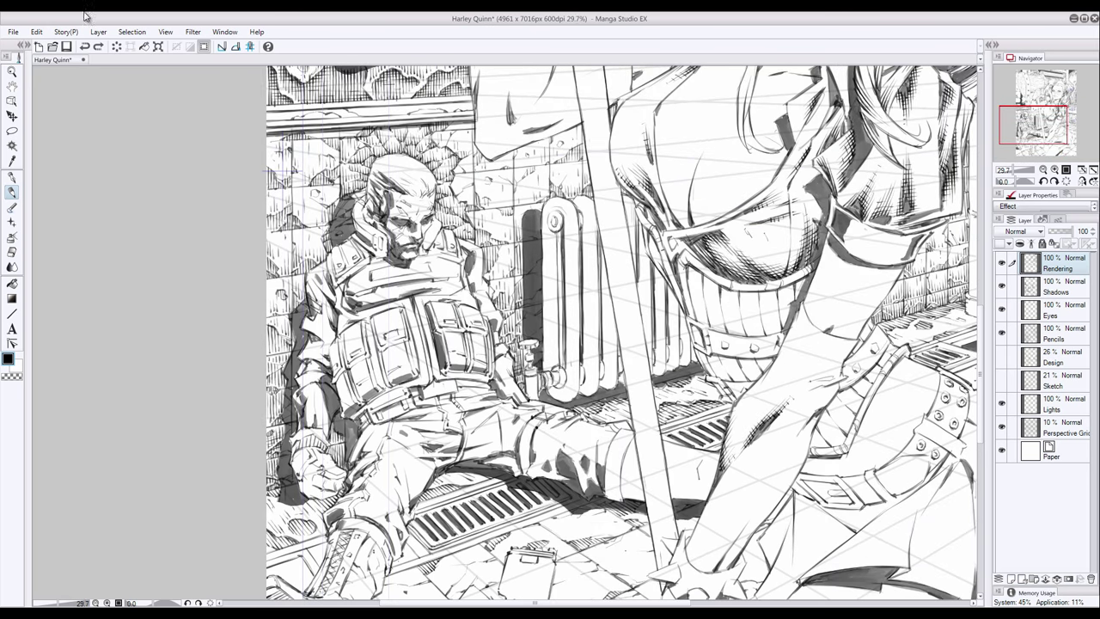
key(ctrl+y)
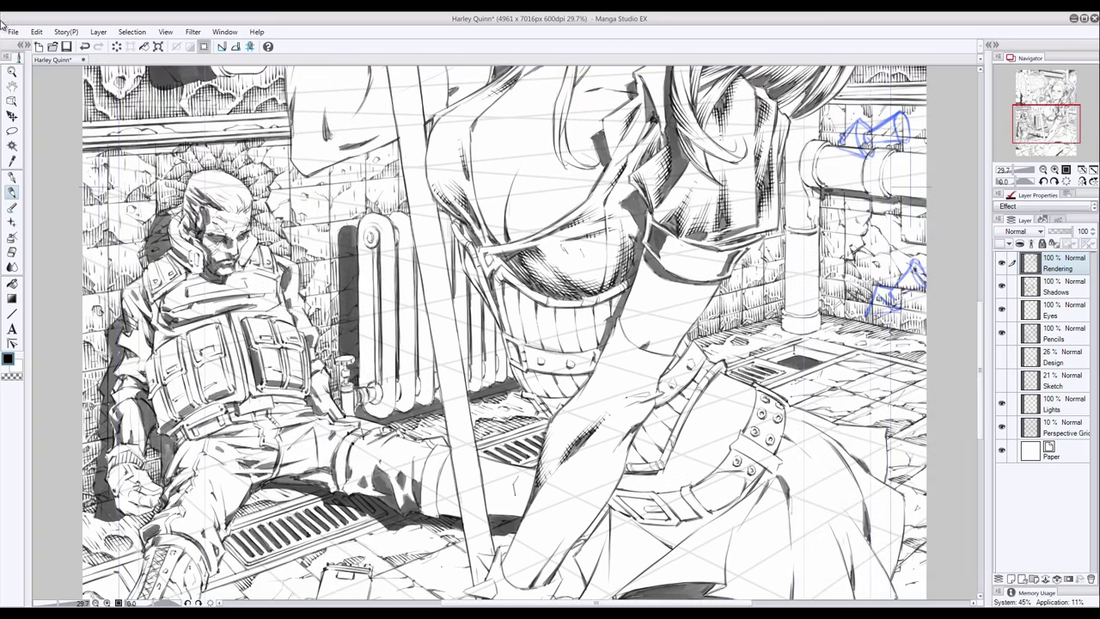
Draw chips and dents on the radiator fins and add a Render Guides layer at 62% opacity above Lights
key(ctrl+z)
key(ctrl+y)
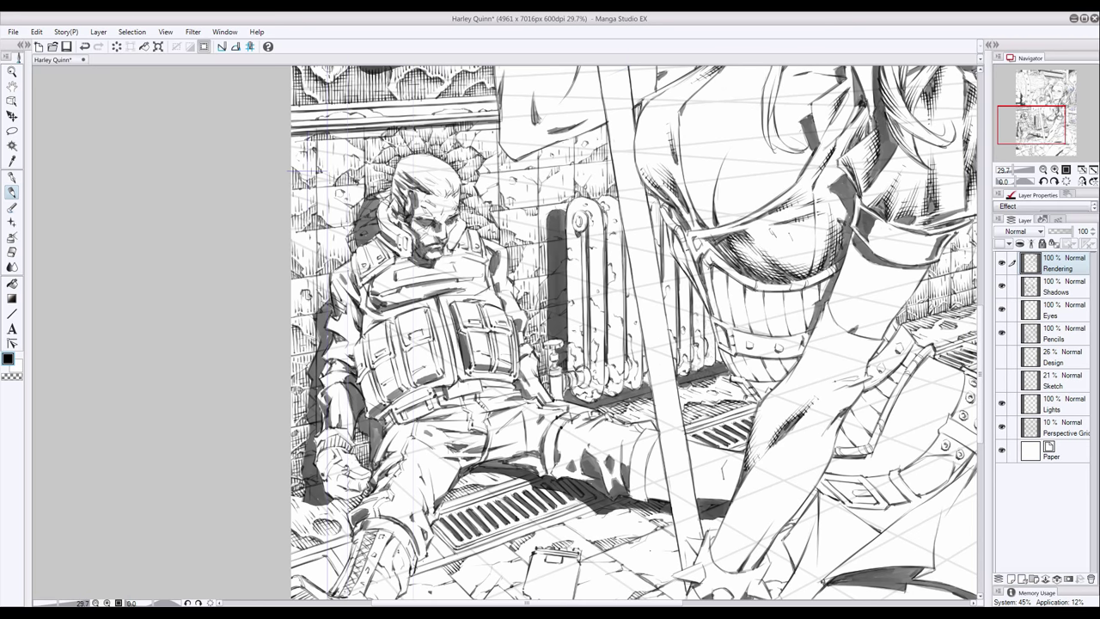
key(ctrl+z)
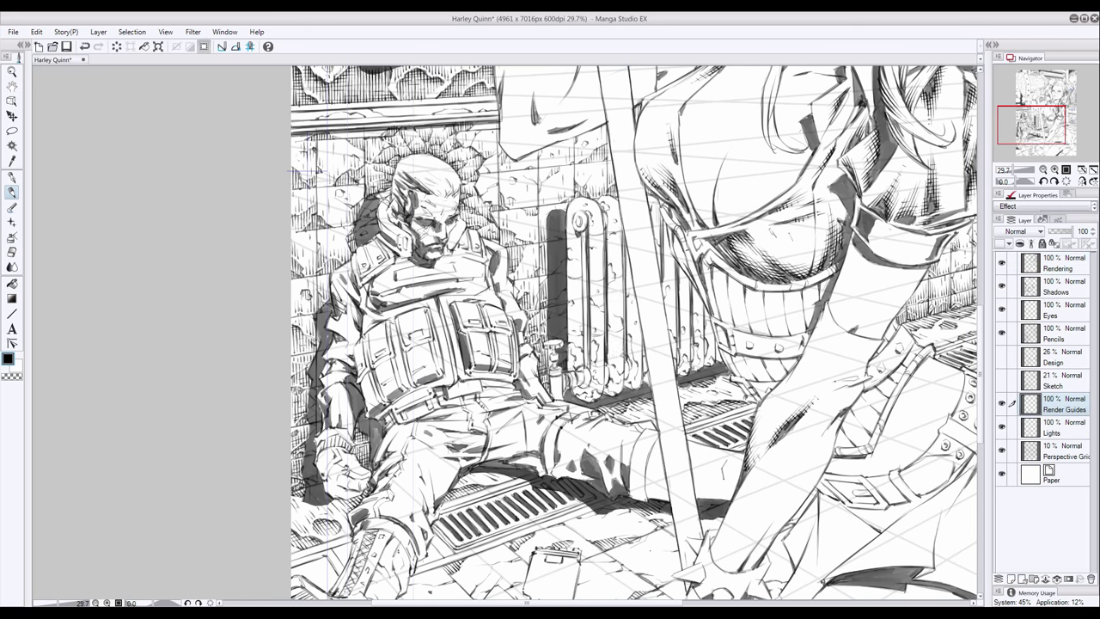
key(ctrl+z)
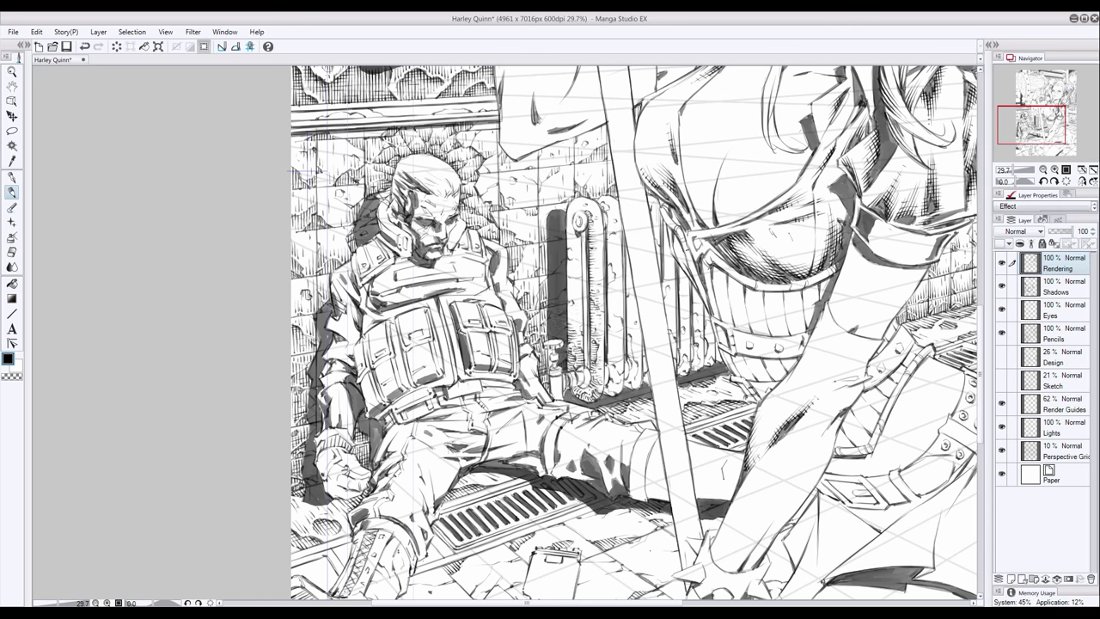
On the Rendering layer, hatch the radiator fins between the valve and the mallet handle with short curved strokes
click(571, 293)
drag(587, 232, 587, 368)
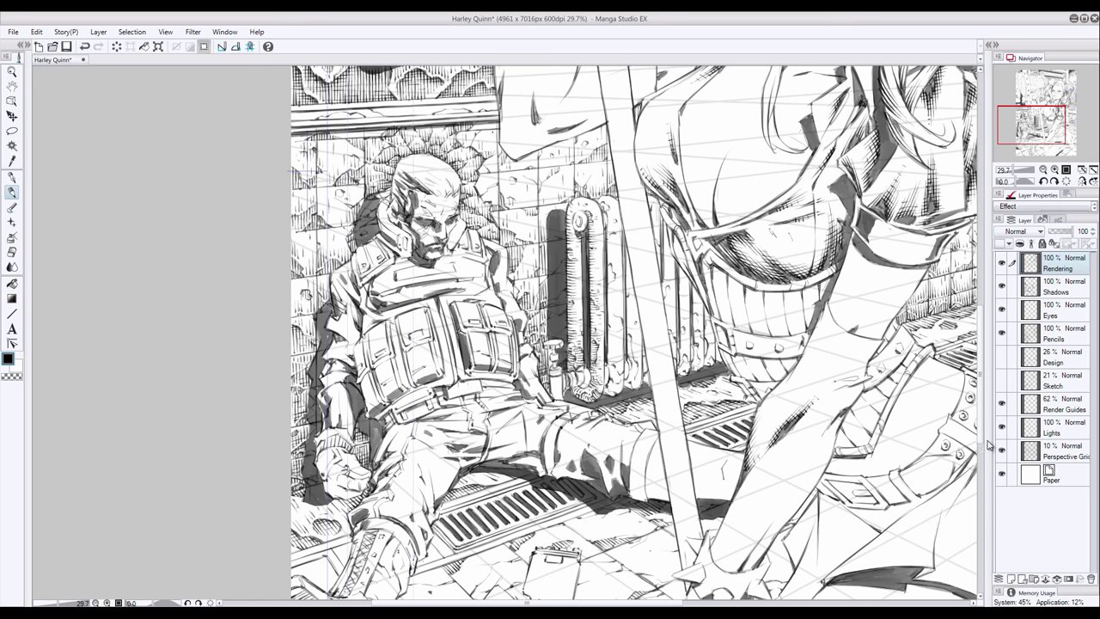
key(e)
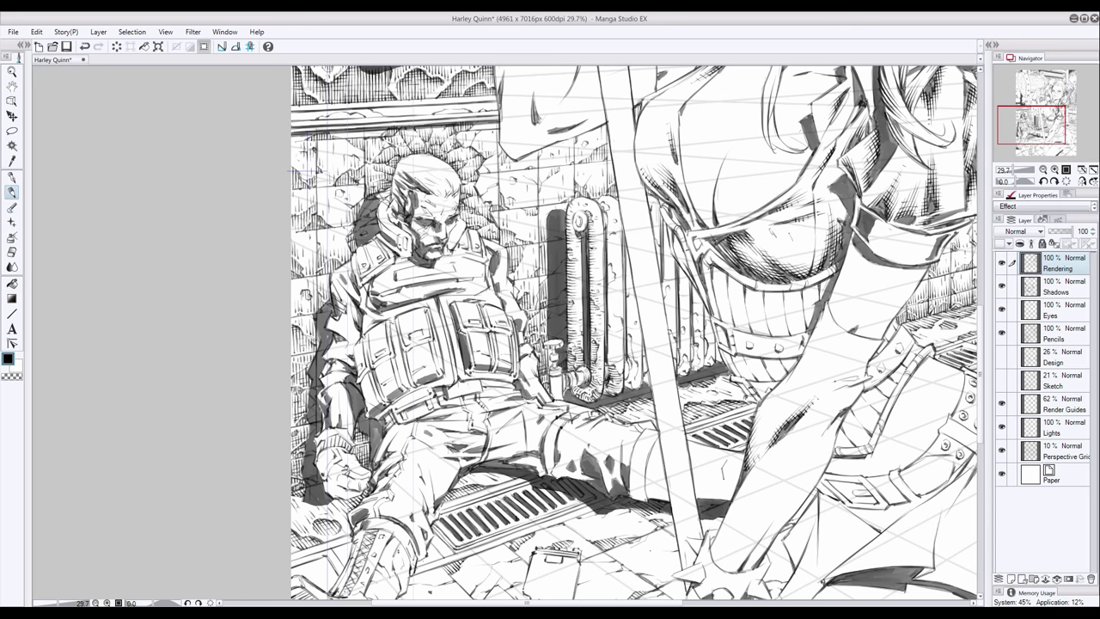
ctrl+shift+click(608, 447)
ctrl+shift+click(607, 447)
key(p)
mouse_move(614, 326)
mouse_down()
mouse_move(611, 361)
mouse_move(633, 333)
mouse_move(625, 264)
mouse_move(624, 302)
mouse_up()
drag(624, 284, 624, 358)
drag(605, 285, 605, 351)
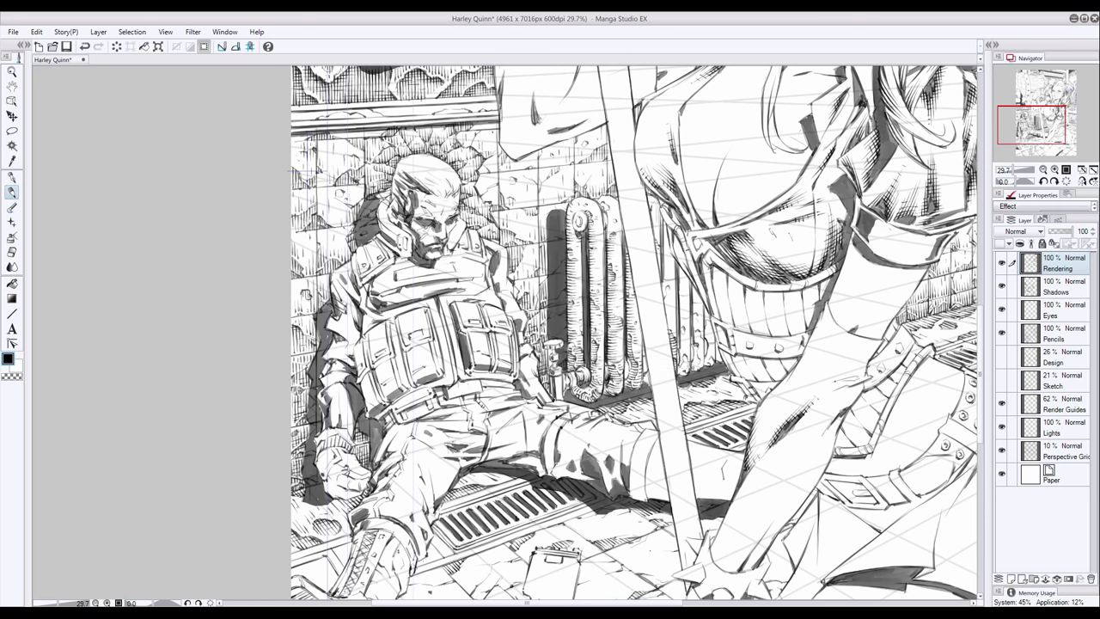
Hatch the remaining radiator fins between the mallet handle and Harley's corset
drag(691, 355, 677, 375)
drag(667, 273, 663, 241)
key(alt+bracketleft)
key(alt+bracketleft)
key(alt+bracketleft)
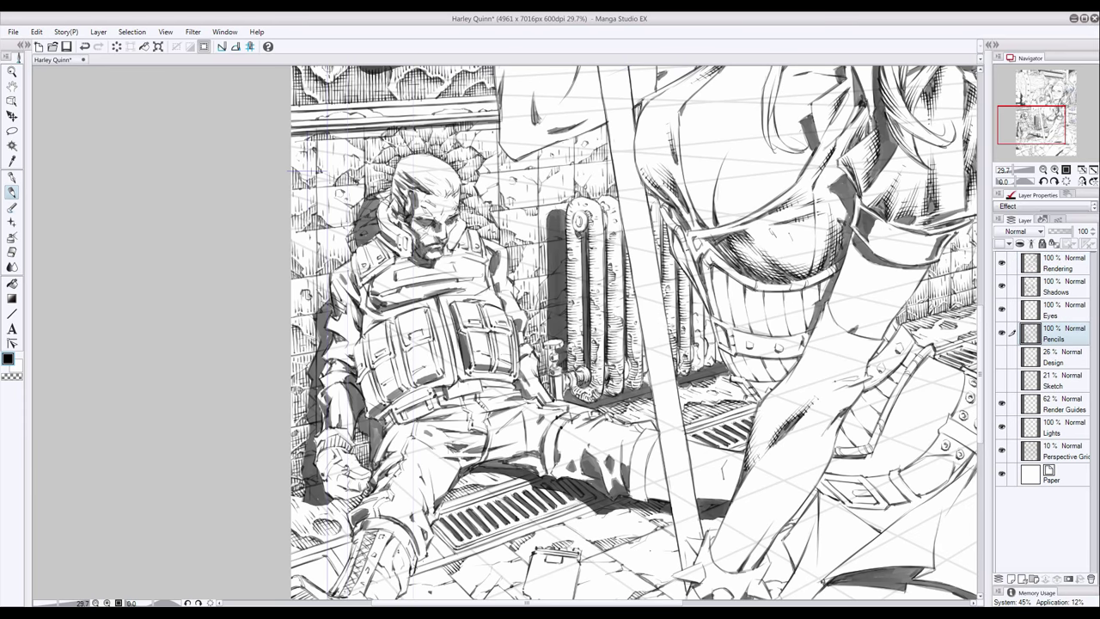
drag(710, 365, 708, 313)
key(e)
key(alt+bracketright)
key(alt+bracketright)
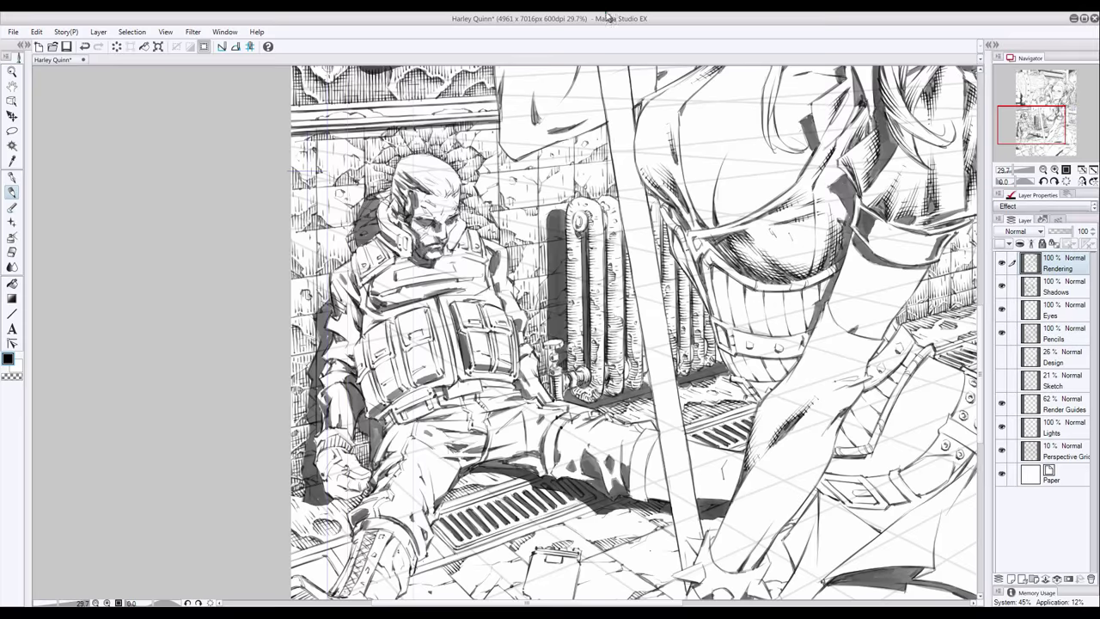
Hide the Render Guides and Perspective Grid layers
key(ctrl+minus)
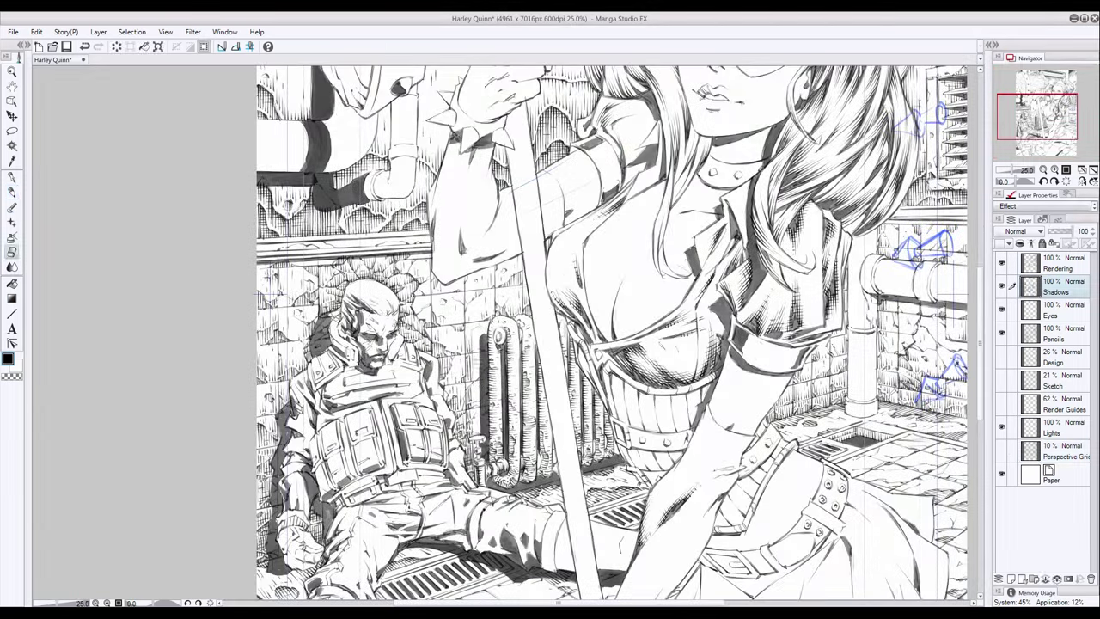
key(alt+bracketright)
key(ctrl+minus)
scroll(491, 499, up, 5)
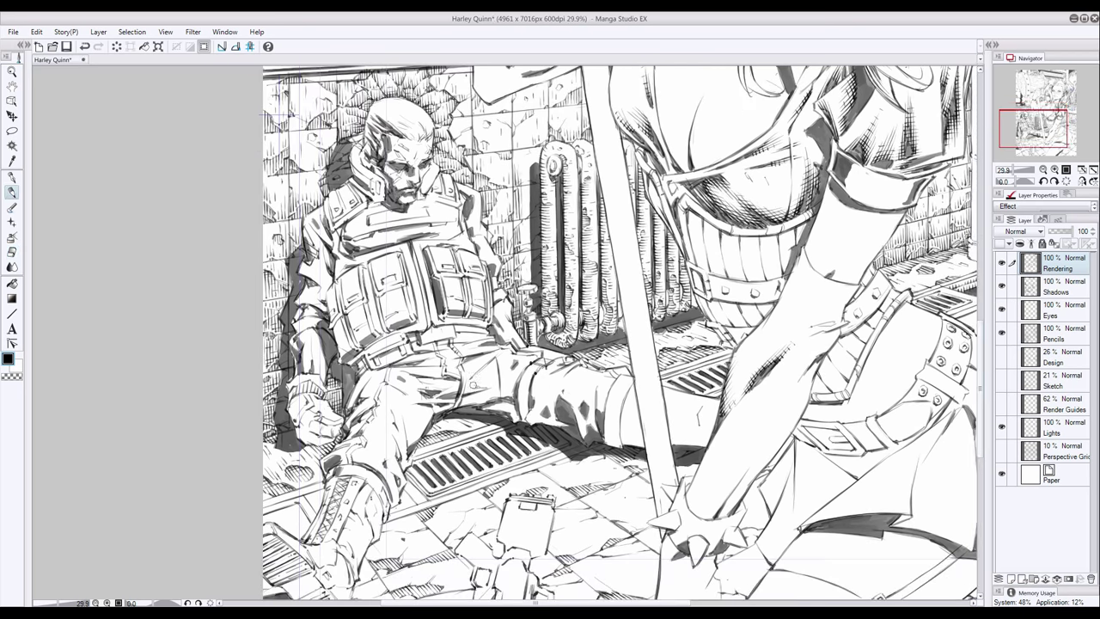
On the Rendering layer, hatch the folds of the seated man's bent trouser leg and the strap around his outstretched leg
key(p)
drag(497, 377, 518, 422)
mouse_move(527, 365)
mouse_down()
mouse_move(520, 421)
mouse_move(520, 394)
mouse_up()
drag(464, 361, 484, 375)
drag(318, 455, 334, 462)
drag(373, 404, 350, 418)
drag(359, 426, 344, 440)
drag(411, 412, 403, 420)
drag(378, 449, 359, 460)
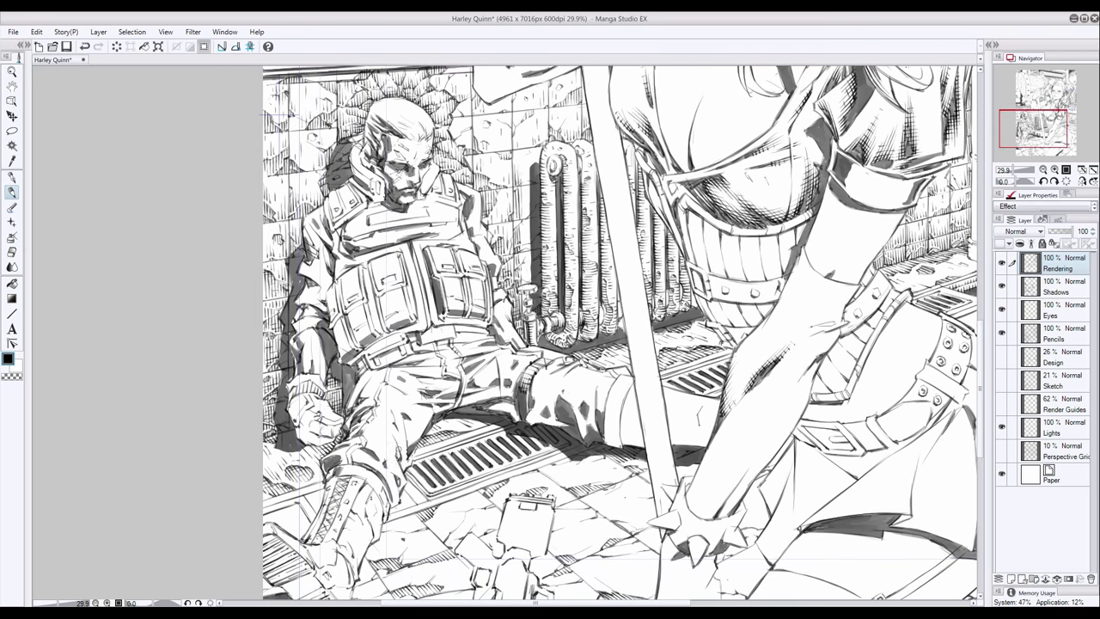
drag(381, 373, 361, 389)
mouse_move(378, 392)
mouse_down()
mouse_move(347, 419)
mouse_move(385, 455)
mouse_up()
drag(430, 404, 423, 416)
Show the Render Guides layer and hatch the trouser folds of the outstretched leg between the strap and the boot
mouse_move(615, 370)
mouse_down()
mouse_move(598, 418)
mouse_move(533, 416)
mouse_up()
drag(542, 357, 519, 378)
drag(520, 404, 514, 421)
drag(559, 372, 545, 383)
mouse_move(593, 383)
mouse_down()
mouse_move(583, 397)
mouse_move(598, 412)
mouse_up()
click(1001, 402)
drag(596, 414, 581, 434)
drag(589, 379, 565, 386)
mouse_move(585, 404)
mouse_down()
mouse_move(570, 436)
mouse_move(559, 411)
mouse_up()
mouse_move(565, 387)
mouse_down()
mouse_move(551, 418)
mouse_move(534, 416)
mouse_up()
drag(552, 389, 535, 395)
drag(569, 418, 527, 428)
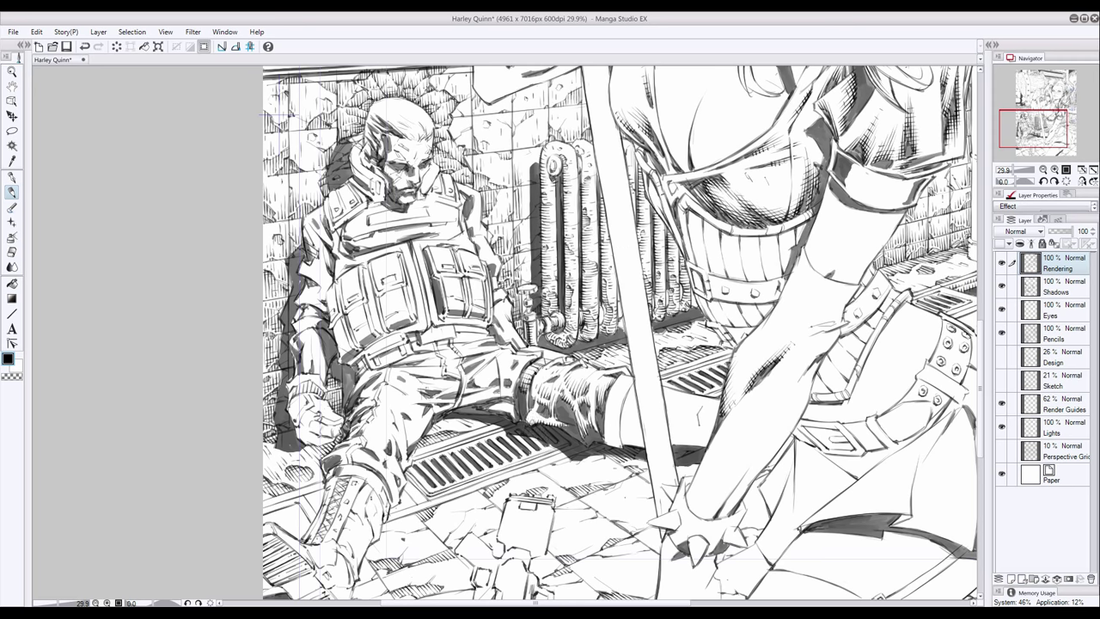
Hatch the trouser folds on the outstretched leg's thigh and across the seated man's lap
drag(506, 388, 501, 401)
drag(502, 387, 464, 406)
mouse_move(516, 356)
mouse_down()
mouse_move(472, 387)
mouse_move(470, 349)
mouse_up()
mouse_move(559, 349)
mouse_down()
mouse_move(521, 364)
mouse_move(407, 366)
mouse_move(416, 399)
mouse_move(406, 443)
mouse_up()
click(1057, 404)
click(1057, 262)
mouse_move(441, 411)
mouse_down()
mouse_move(409, 433)
mouse_move(404, 408)
mouse_up()
drag(422, 385, 407, 401)
drag(460, 386, 433, 399)
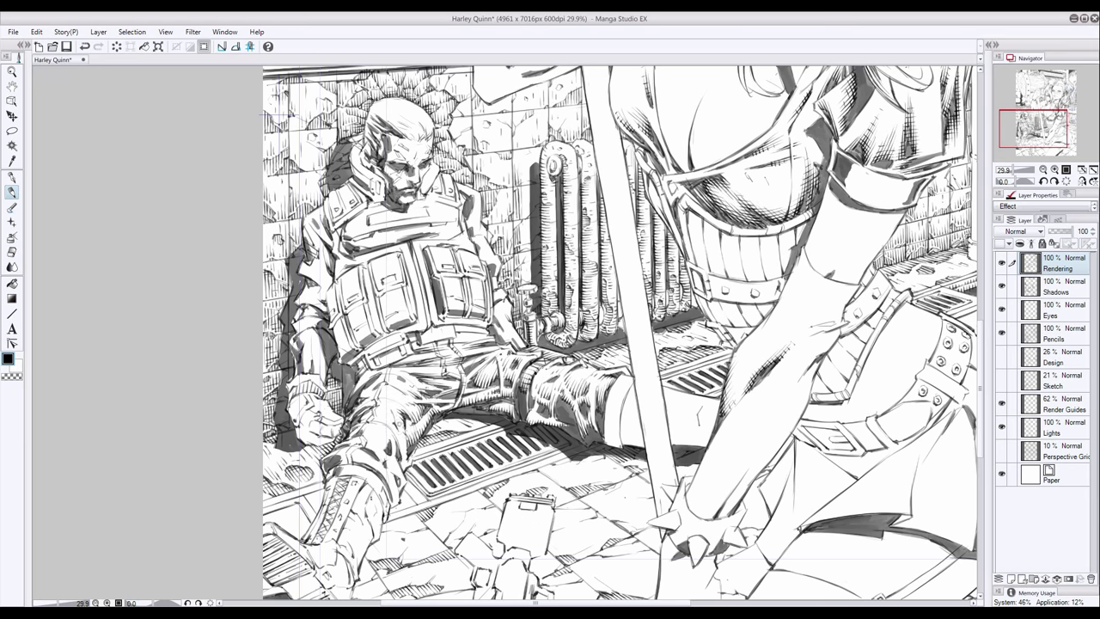
Add more hatching along the bent leg, from the thigh to the top of the boot
drag(353, 447, 344, 462)
drag(435, 340, 428, 353)
drag(389, 442, 353, 461)
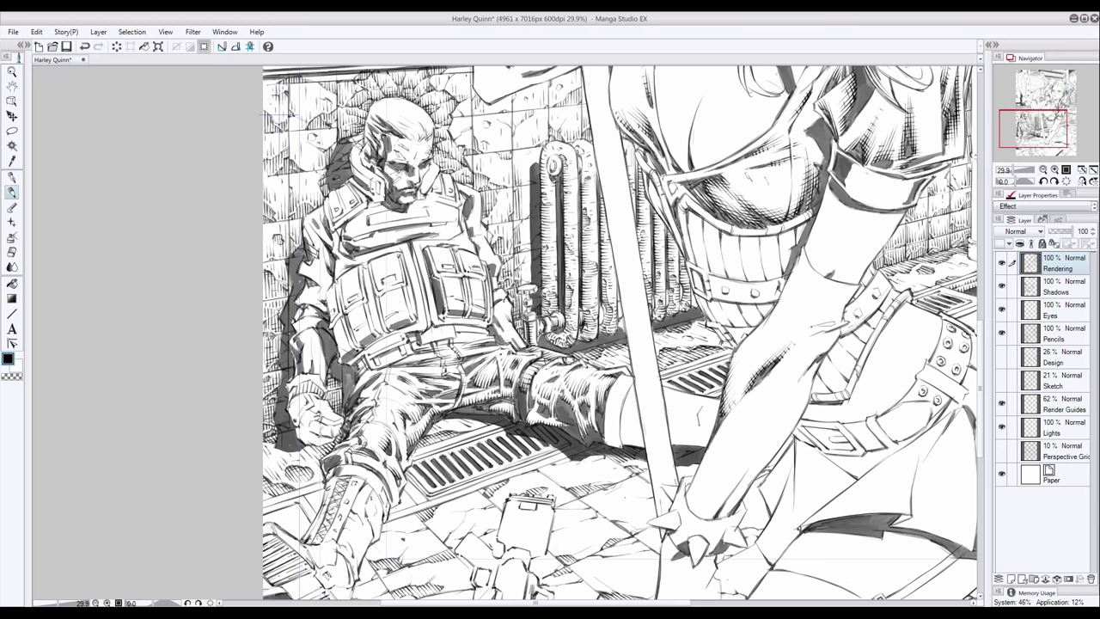
mouse_move(375, 371)
mouse_down()
mouse_move(366, 394)
mouse_move(382, 424)
mouse_up()
drag(401, 480, 387, 505)
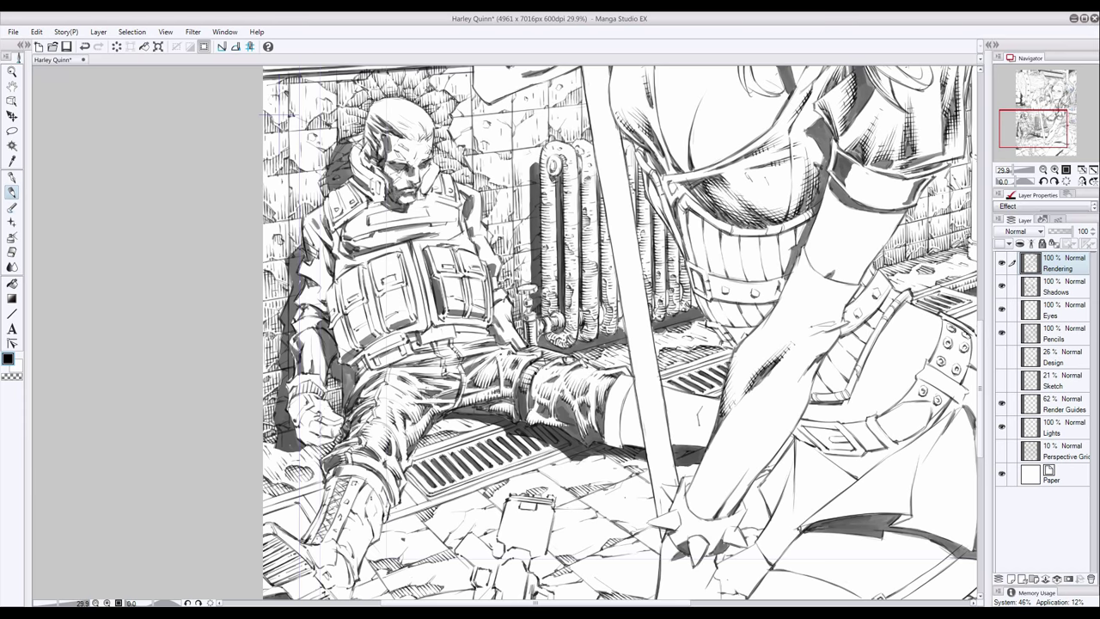
Hatch the seated man's hips, belt and lower vest edge, and save the illustration
drag(369, 369, 351, 394)
drag(386, 338, 366, 354)
mouse_move(404, 356)
mouse_down()
mouse_move(378, 366)
mouse_move(375, 399)
mouse_up()
drag(388, 370, 383, 383)
drag(455, 335, 426, 346)
drag(453, 327, 417, 343)
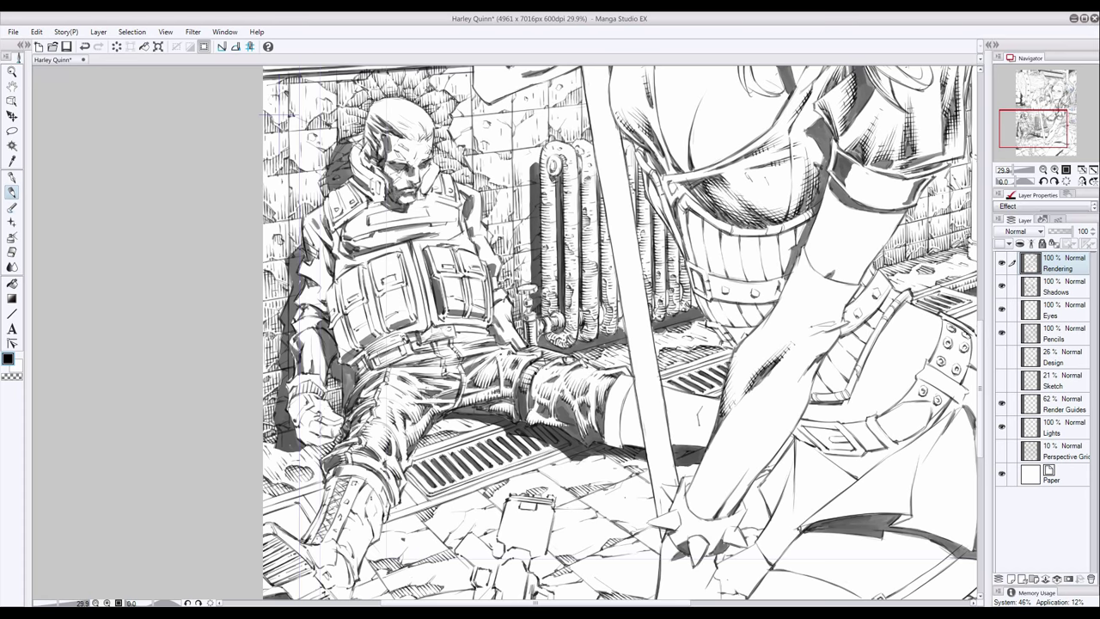
mouse_move(488, 333)
mouse_down()
mouse_move(454, 344)
mouse_move(452, 332)
mouse_up()
key(ctrl+s)
Hatch the seated man's outer sleeve and forearm, from the shoulder down to the wrist
drag(332, 280, 321, 301)
drag(306, 324, 292, 331)
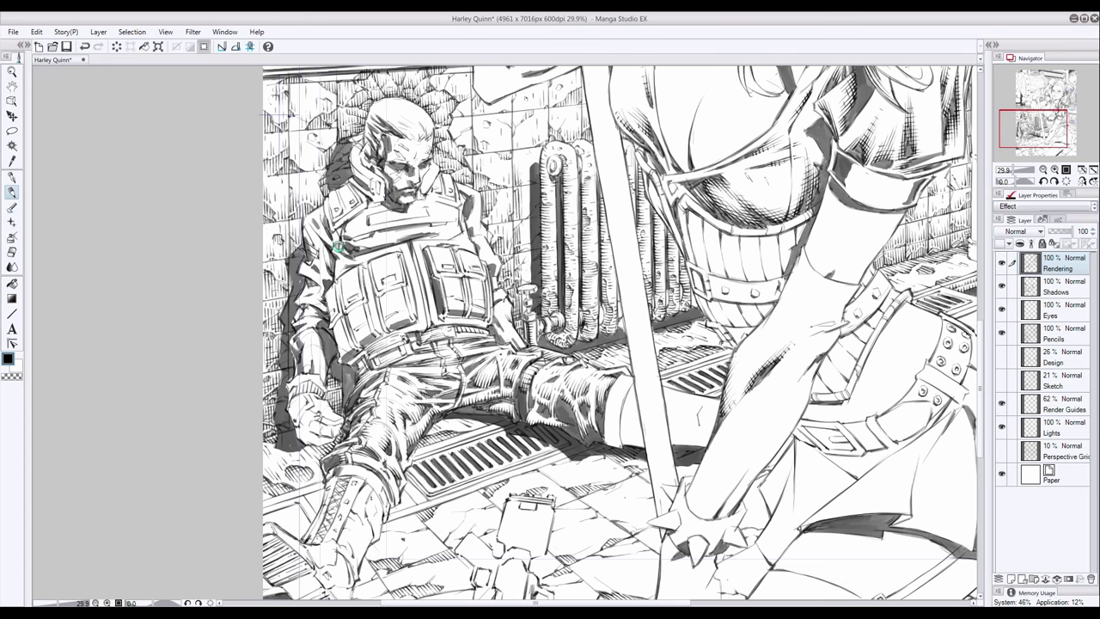
drag(334, 271, 308, 275)
drag(326, 220, 314, 239)
drag(321, 283, 304, 294)
drag(315, 306, 306, 320)
drag(324, 354, 322, 380)
drag(316, 363, 310, 373)
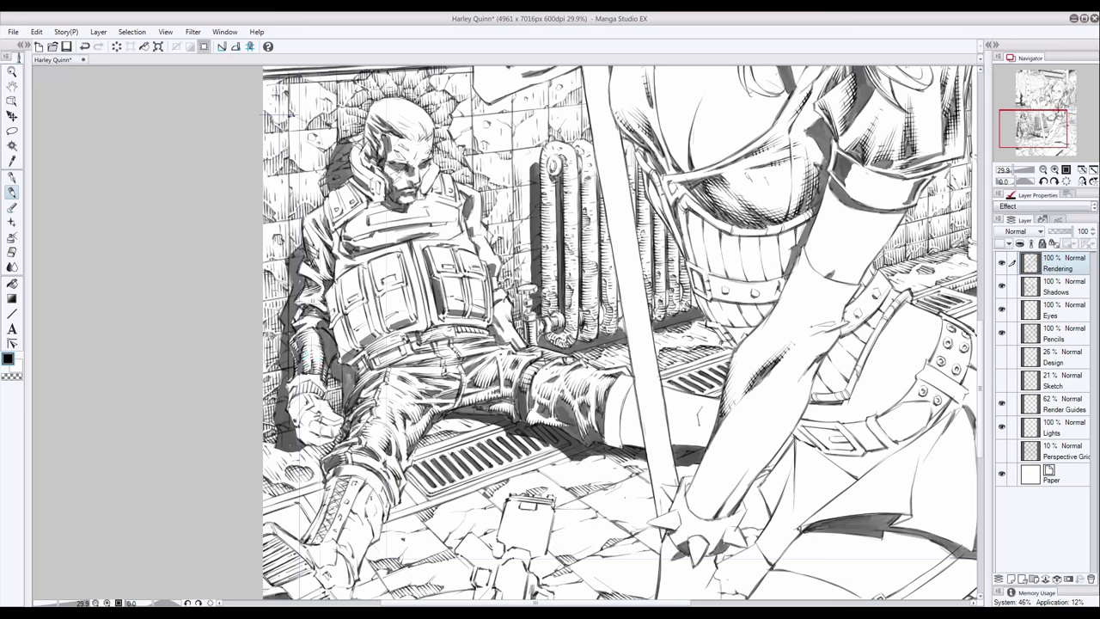
drag(314, 320, 295, 333)
Hatch the seated man's other sleeve on the radiator side, from the forearm up to the shoulder
drag(520, 333, 499, 347)
drag(502, 289, 494, 301)
drag(500, 279, 491, 292)
drag(497, 259, 486, 269)
drag(491, 229, 471, 241)
mouse_move(476, 223)
mouse_down()
mouse_move(470, 234)
mouse_move(464, 225)
mouse_up()
Hatch the pouches and lower sides of the seated man's tactical vest
drag(408, 312, 364, 335)
drag(351, 342, 335, 361)
drag(464, 299, 447, 309)
drag(361, 282, 327, 308)
drag(445, 256, 433, 277)
drag(382, 287, 372, 297)
drag(471, 276, 462, 309)
drag(369, 272, 365, 332)
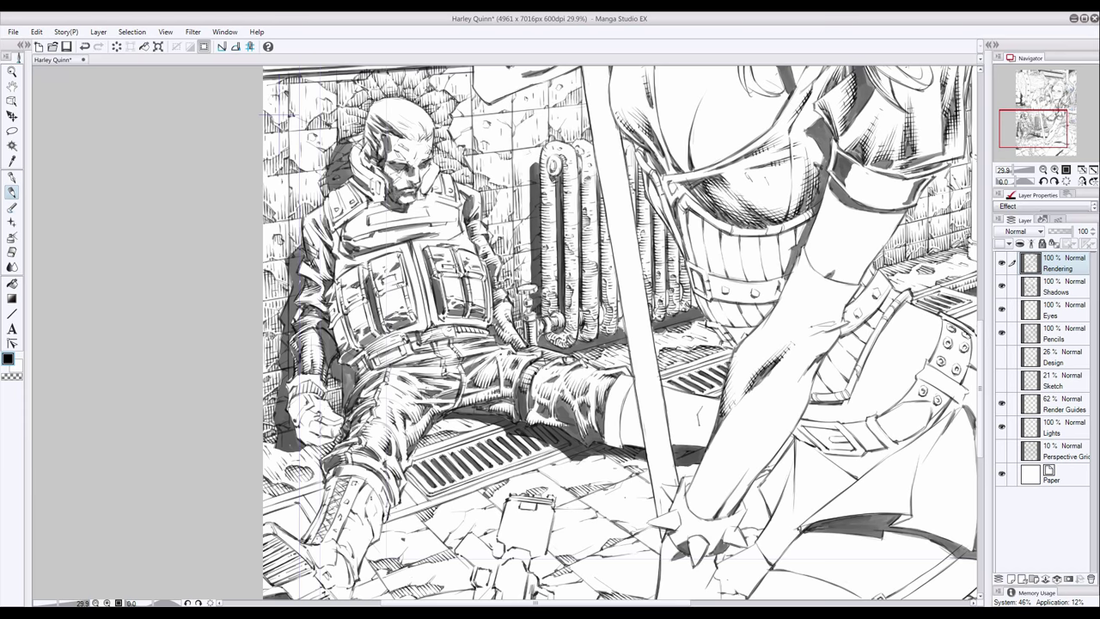
Hatch the pouches and chest edge of the seated man's tactical vest
drag(404, 288, 387, 294)
drag(339, 330, 332, 337)
mouse_move(364, 306)
mouse_down()
mouse_move(347, 316)
mouse_move(382, 320)
mouse_up()
drag(358, 313, 347, 323)
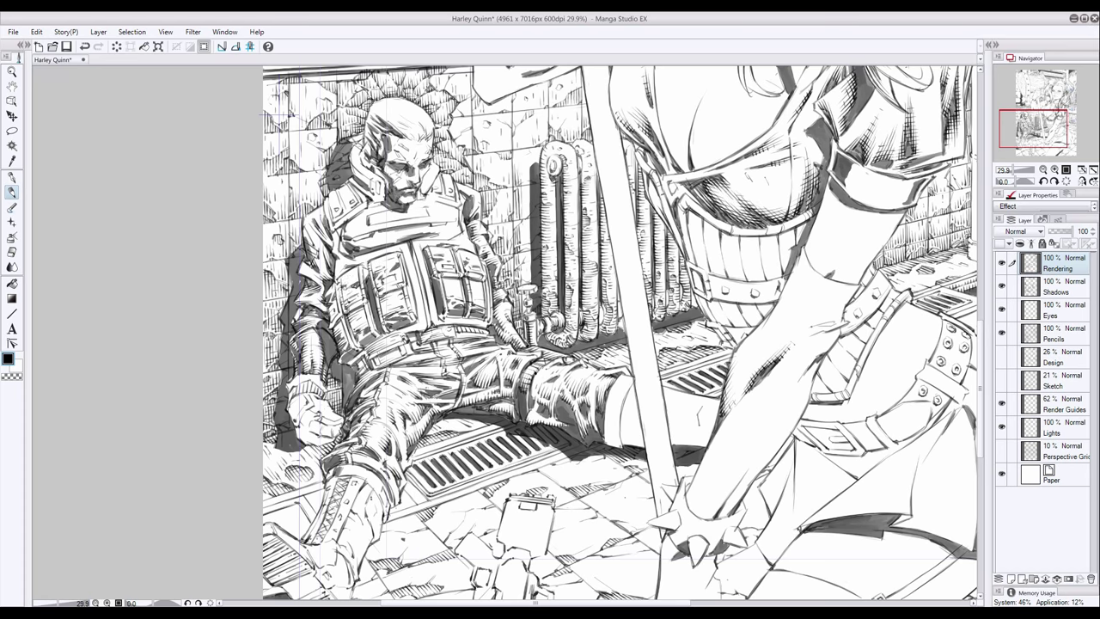
mouse_move(394, 248)
mouse_down()
mouse_move(361, 260)
mouse_move(352, 246)
mouse_up()
key(x)
drag(463, 232, 414, 239)
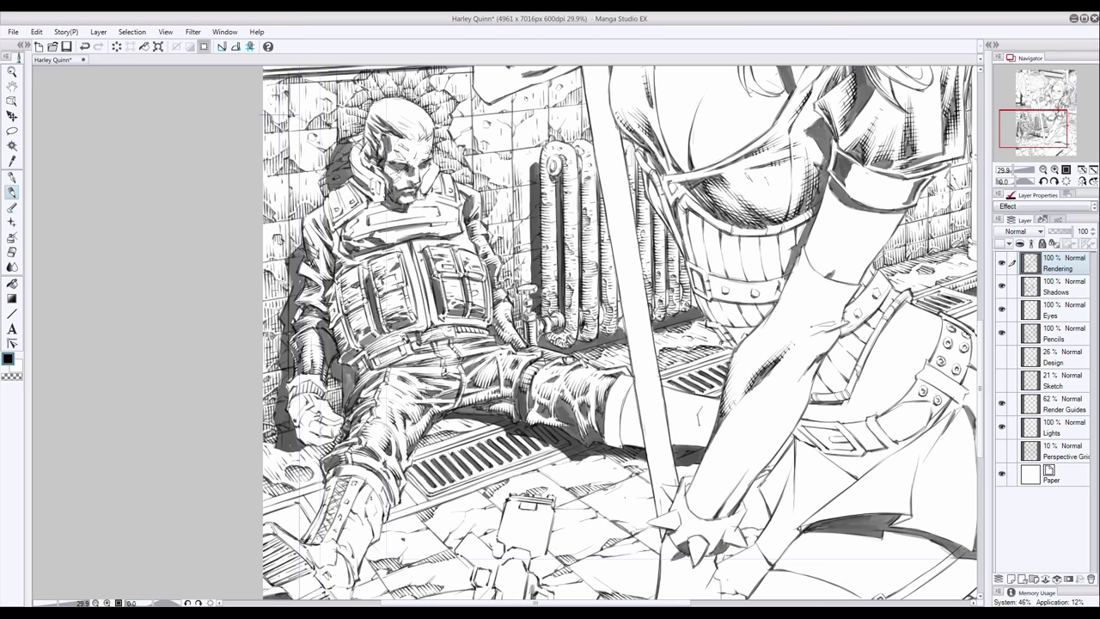
Hatch the upper chest plate, shoulder straps and collar of the seated man's vest
drag(349, 190, 328, 218)
drag(454, 215, 377, 227)
mouse_move(366, 210)
mouse_down()
mouse_move(346, 235)
mouse_move(387, 244)
mouse_move(371, 242)
mouse_up()
mouse_move(462, 227)
mouse_down()
mouse_move(433, 235)
mouse_move(447, 228)
mouse_up()
drag(439, 196, 423, 202)
drag(332, 195, 329, 216)
Hatch the seated man's headset and neck area, and save the illustration
click(1057, 333)
key(p)
key(alt+bracketright)
key(alt+bracketright)
key(alt+bracketright)
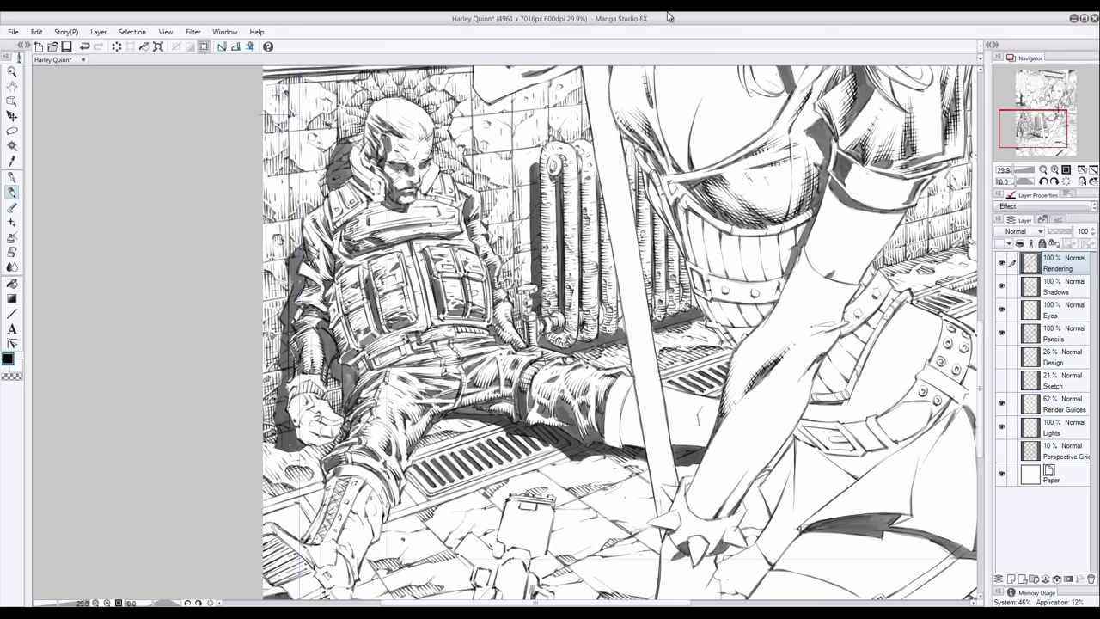
drag(371, 186, 352, 142)
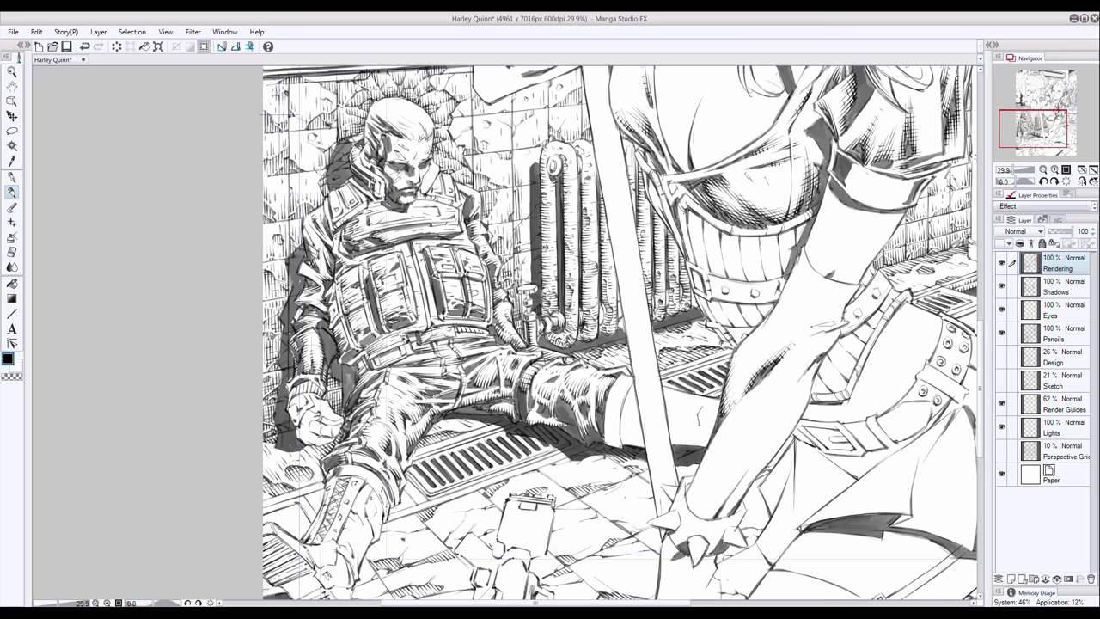
drag(433, 166, 423, 208)
key(ctrl+s)
Hatch the seated man's head, from the scalp and temple down to the cheek and jaw
mouse_move(419, 131)
mouse_down()
mouse_move(411, 139)
mouse_move(374, 119)
mouse_up()
drag(430, 120, 425, 134)
drag(419, 99, 364, 148)
drag(395, 174, 391, 187)
drag(393, 137, 388, 161)
drag(395, 172, 388, 187)
Hatch the seated man's gloved hand resting on the floor, including the fingers and wrist
drag(344, 418, 322, 425)
mouse_move(342, 437)
mouse_down()
mouse_move(323, 442)
mouse_move(311, 421)
mouse_up()
mouse_move(310, 402)
mouse_down()
mouse_move(292, 420)
mouse_move(325, 438)
mouse_up()
drag(321, 407, 313, 403)
drag(306, 397, 285, 378)
drag(311, 444, 298, 425)
drag(315, 418, 313, 390)
Shade the seated man's nearer boot, covering its laces, side folds and sole
mouse_move(550, 344)
mouse_down()
mouse_move(587, 344)
mouse_move(666, 310)
mouse_up()
drag(449, 433, 425, 440)
drag(450, 484, 426, 512)
drag(456, 457, 407, 483)
mouse_move(440, 472)
mouse_down()
mouse_move(430, 511)
mouse_move(440, 505)
mouse_up()
mouse_move(480, 450)
mouse_down()
mouse_move(471, 467)
mouse_move(411, 495)
mouse_up()
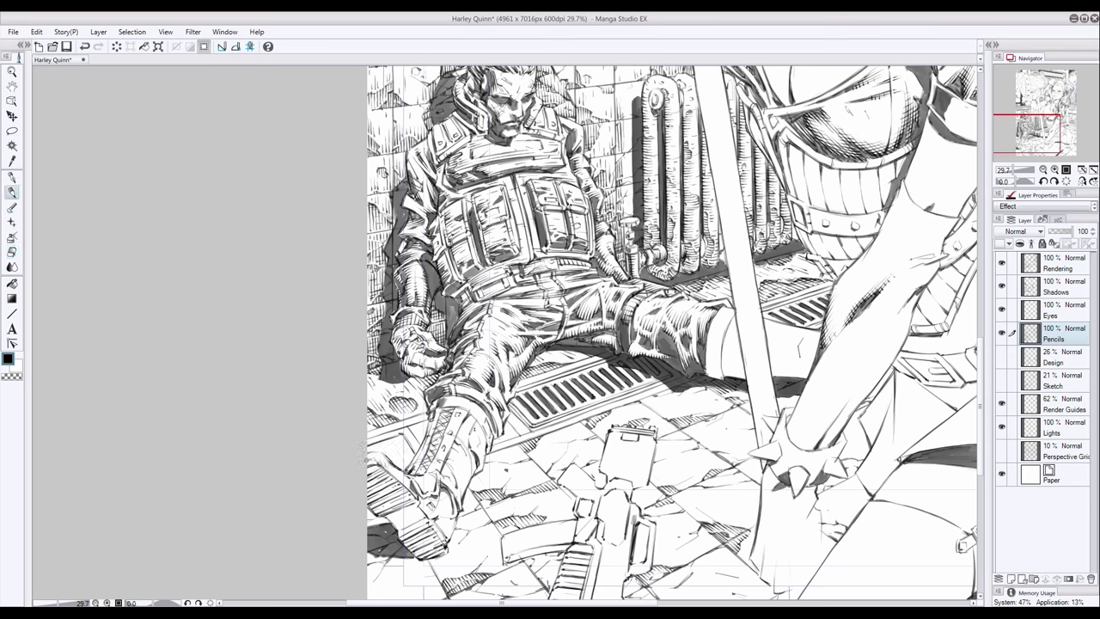
key(p)
drag(434, 503, 473, 451)
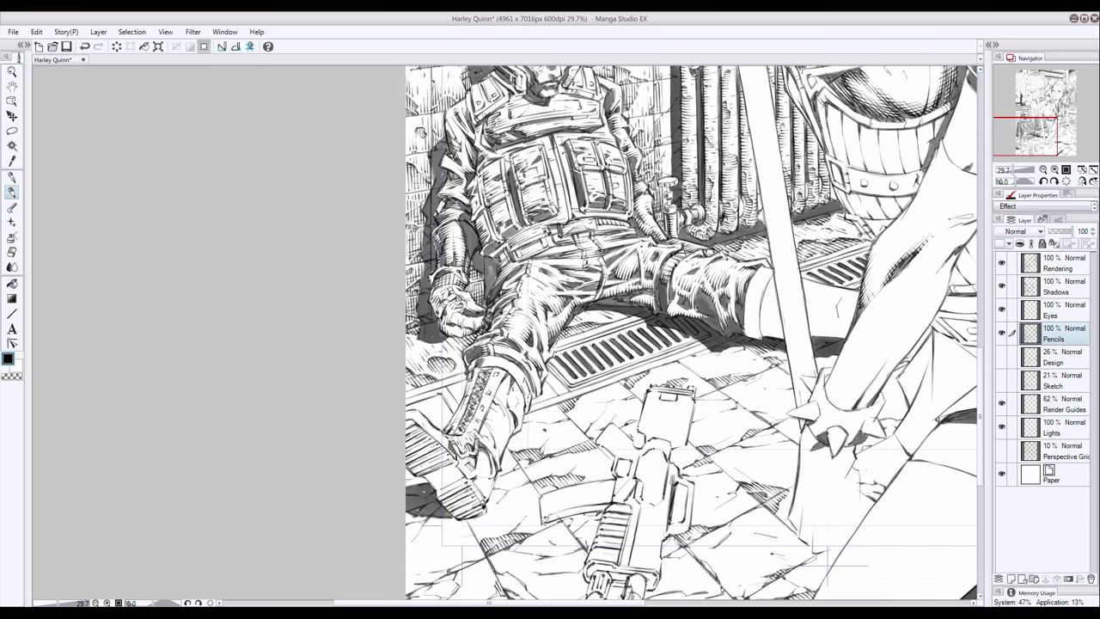
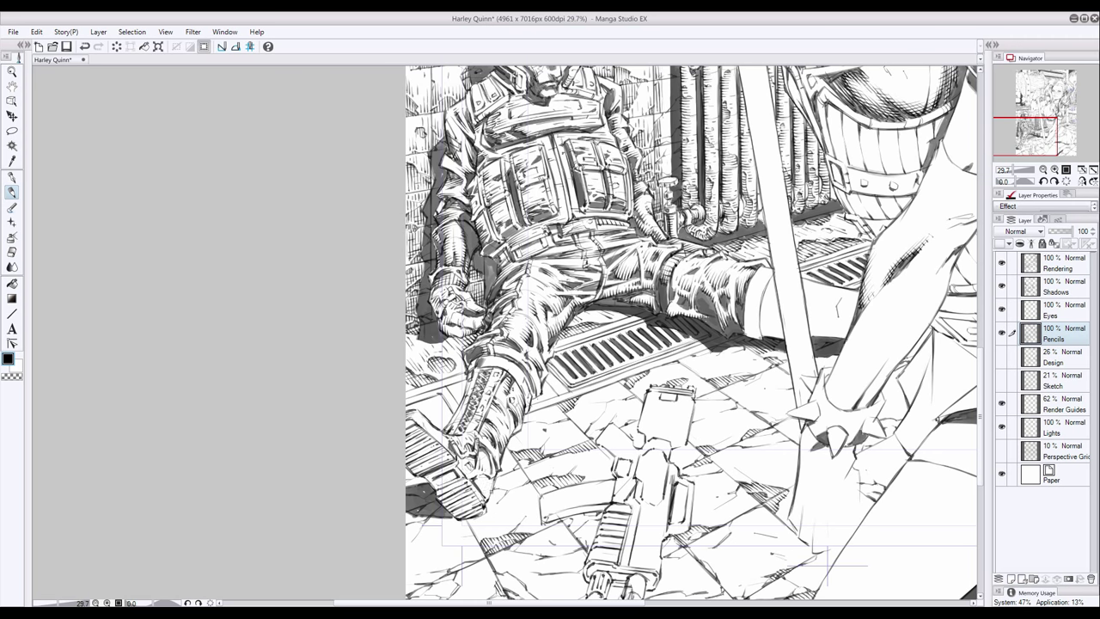
Shade the seated man's far boot and its cuff behind the mallet handle on the Rendering layer
click(1063, 263)
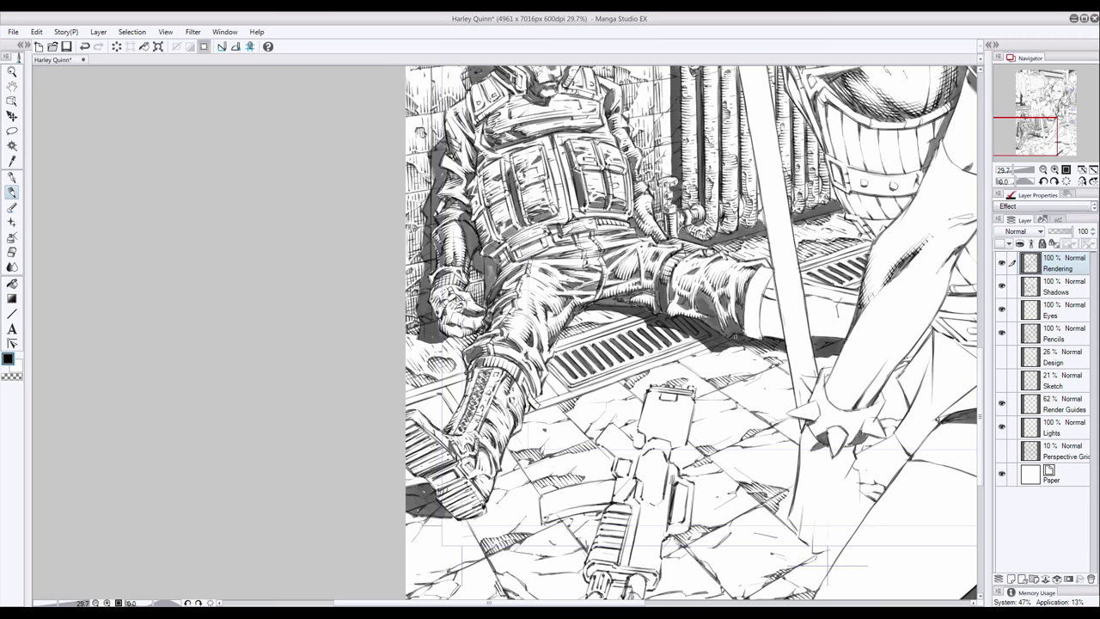
ctrl+shift+click(824, 332)
ctrl+shift+click(823, 332)
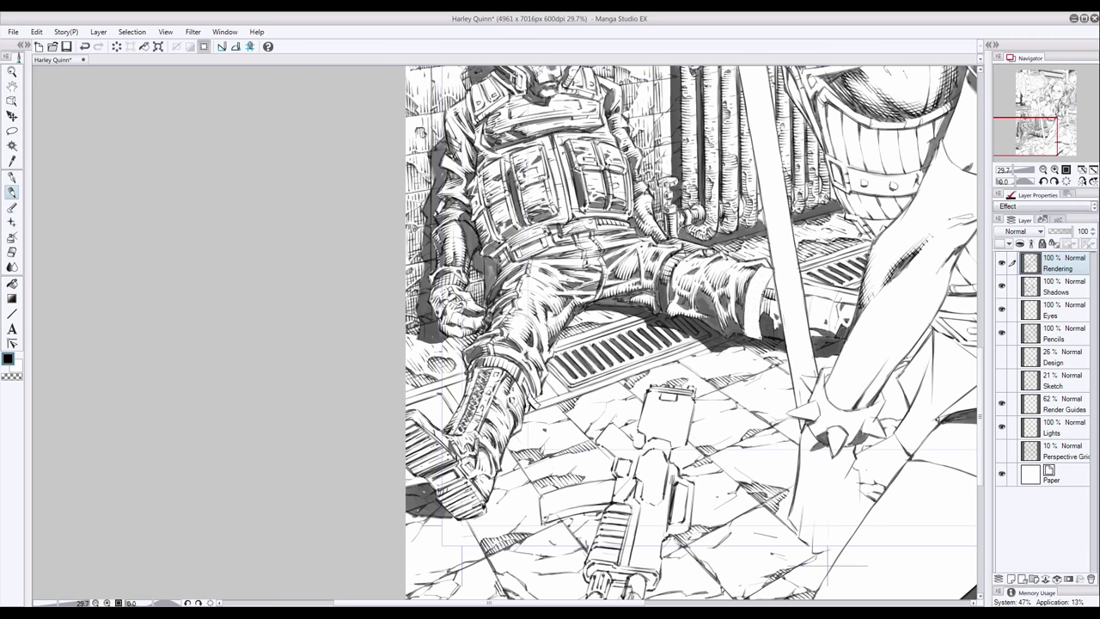
drag(760, 304, 746, 339)
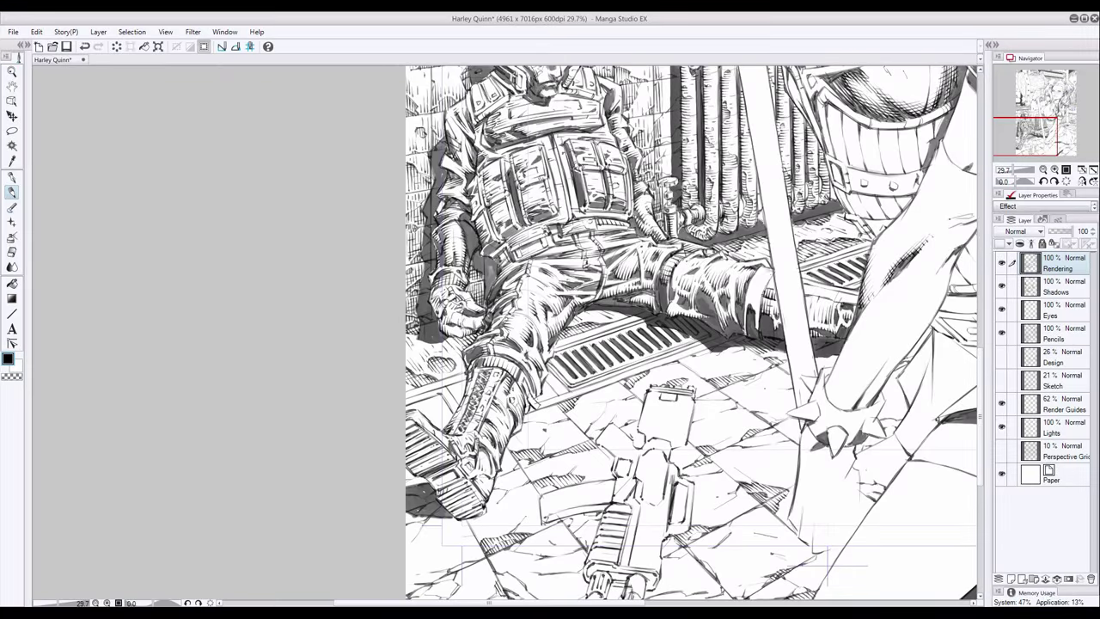
mouse_move(768, 284)
mouse_down()
mouse_move(744, 327)
mouse_move(753, 293)
mouse_move(758, 330)
mouse_move(744, 318)
mouse_up()
drag(843, 295, 807, 297)
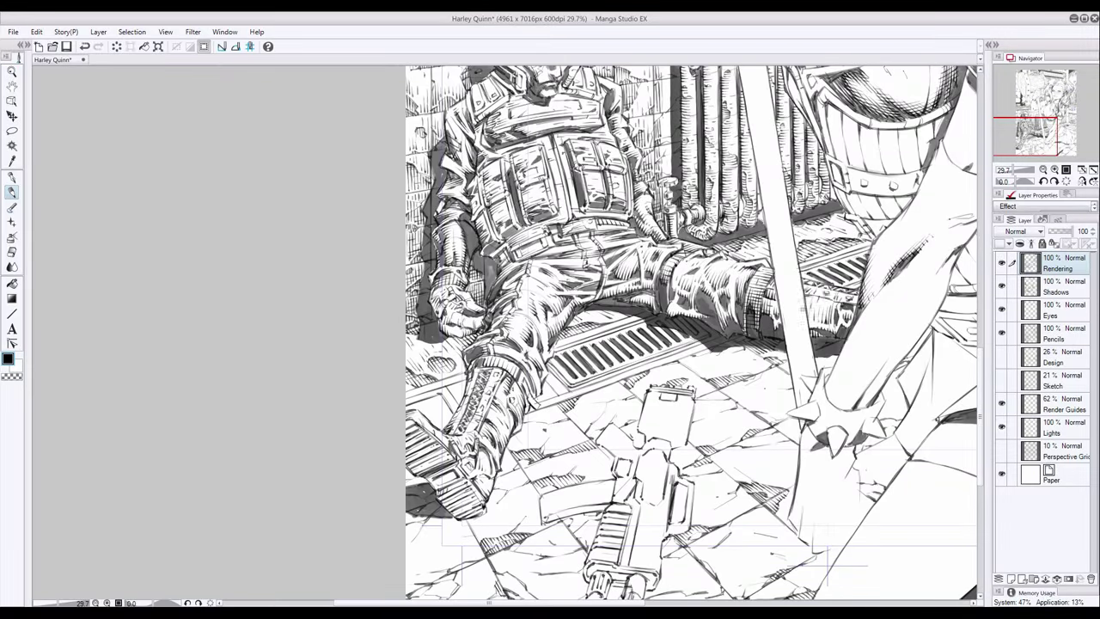
Draw dark edges and details along the rifle's stock, receiver and handguard on the Pencils layer
key(ctrl+minus)
key(ctrl+plus)
click(1059, 334)
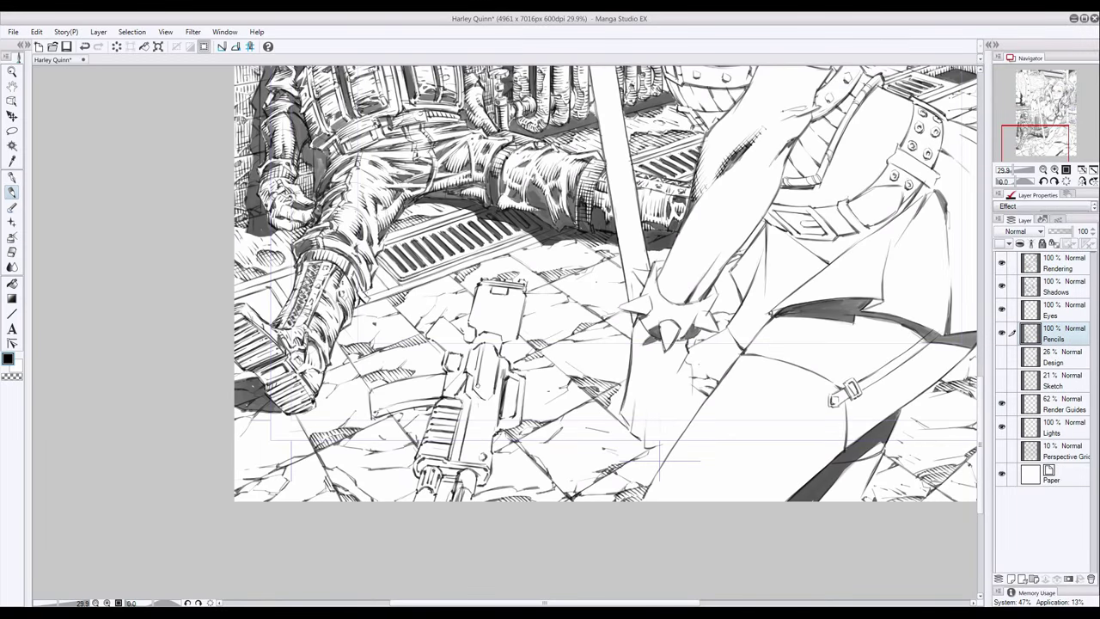
drag(480, 344, 475, 397)
drag(471, 392, 462, 461)
drag(471, 351, 468, 371)
drag(470, 284, 481, 332)
drag(452, 361, 459, 364)
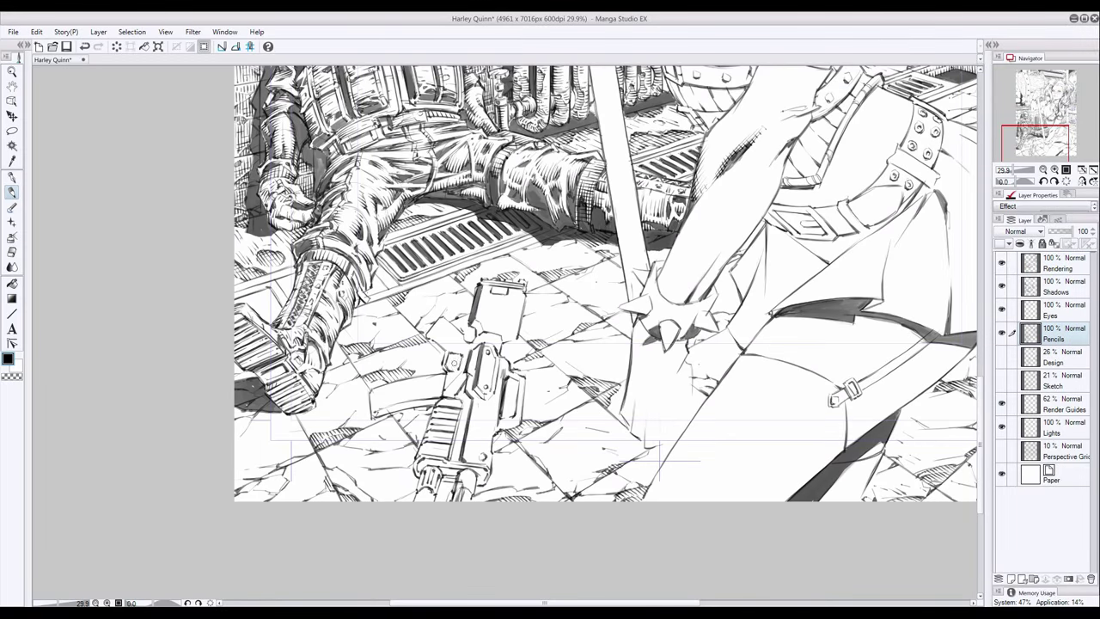
Strengthen the dark edges of the rifle's magazine, grip, stock joint and handguard
drag(375, 387, 375, 415)
mouse_move(433, 346)
mouse_down()
mouse_move(449, 332)
mouse_move(440, 341)
mouse_up()
drag(479, 335, 466, 349)
drag(463, 405, 453, 459)
drag(481, 400, 483, 445)
drag(483, 320, 483, 330)
mouse_move(443, 378)
mouse_down()
mouse_move(378, 392)
mouse_move(411, 460)
mouse_up()
Fill solid shadows on the rifle's grip, stock, barrel and side handle on the Shadows layer
click(1057, 286)
drag(435, 344, 438, 371)
drag(470, 293, 466, 341)
drag(515, 354, 521, 362)
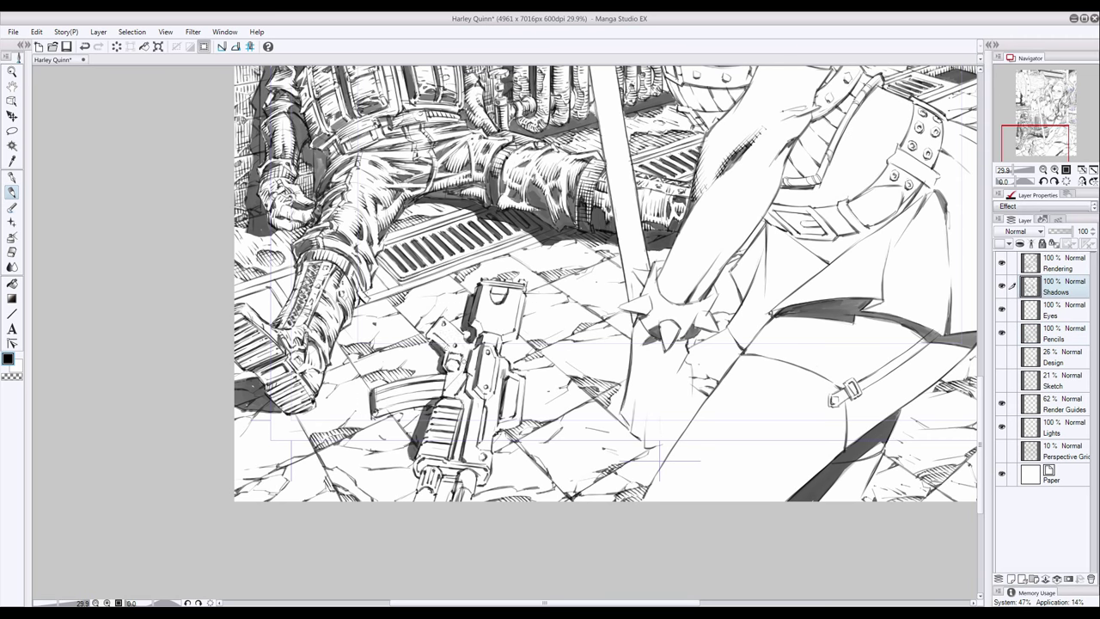
drag(440, 333, 437, 352)
drag(421, 491, 419, 502)
drag(433, 465, 434, 472)
drag(459, 473, 449, 500)
drag(412, 473, 409, 500)
drag(511, 383, 516, 418)
drag(473, 322, 480, 328)
Add solid shadows to the rifle's handguard, receiver, stock recess and barrel base
drag(440, 466, 463, 472)
drag(433, 402, 431, 428)
drag(445, 373, 447, 392)
drag(483, 405, 485, 442)
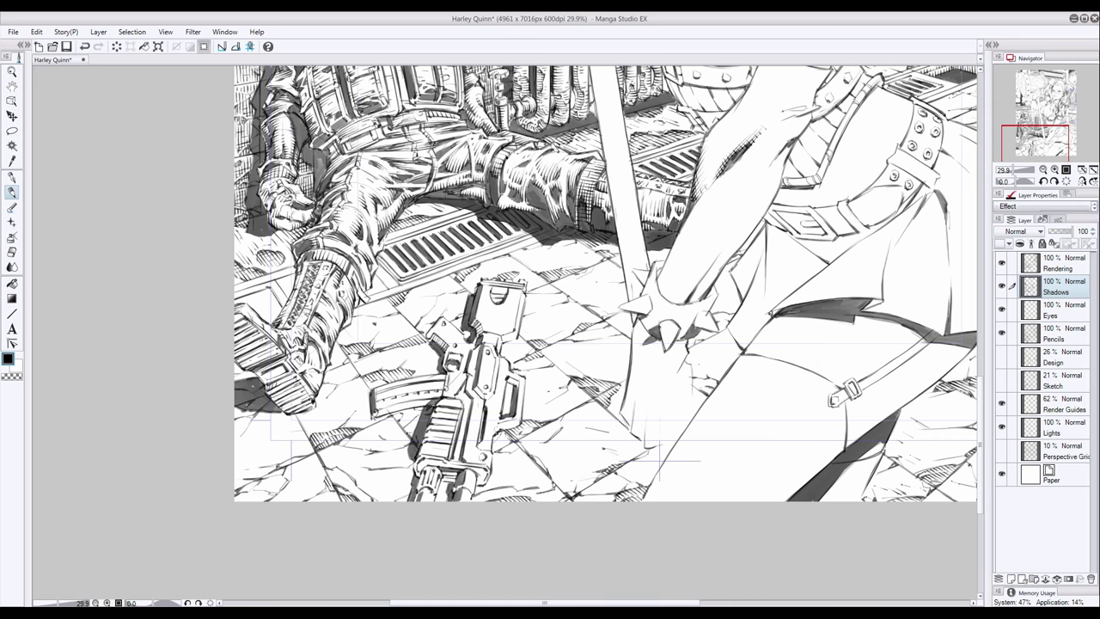
drag(478, 306, 490, 320)
mouse_move(469, 428)
mouse_down()
mouse_move(471, 442)
mouse_move(447, 463)
mouse_up()
drag(466, 471, 462, 496)
mouse_move(416, 444)
mouse_down()
mouse_move(442, 452)
mouse_move(470, 395)
mouse_move(428, 401)
mouse_up()
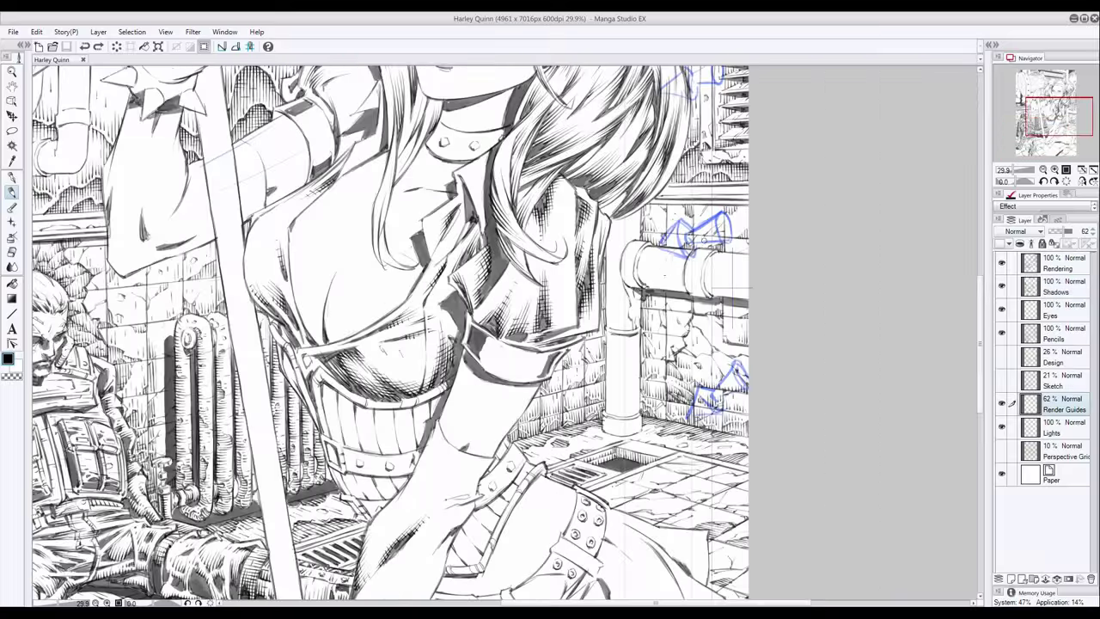
Shade the horizontal pipe beside Harley's shoulder with rust patches and hatching
mouse_move(736, 278)
mouse_down()
mouse_move(745, 296)
mouse_move(720, 295)
mouse_up()
drag(641, 268, 701, 290)
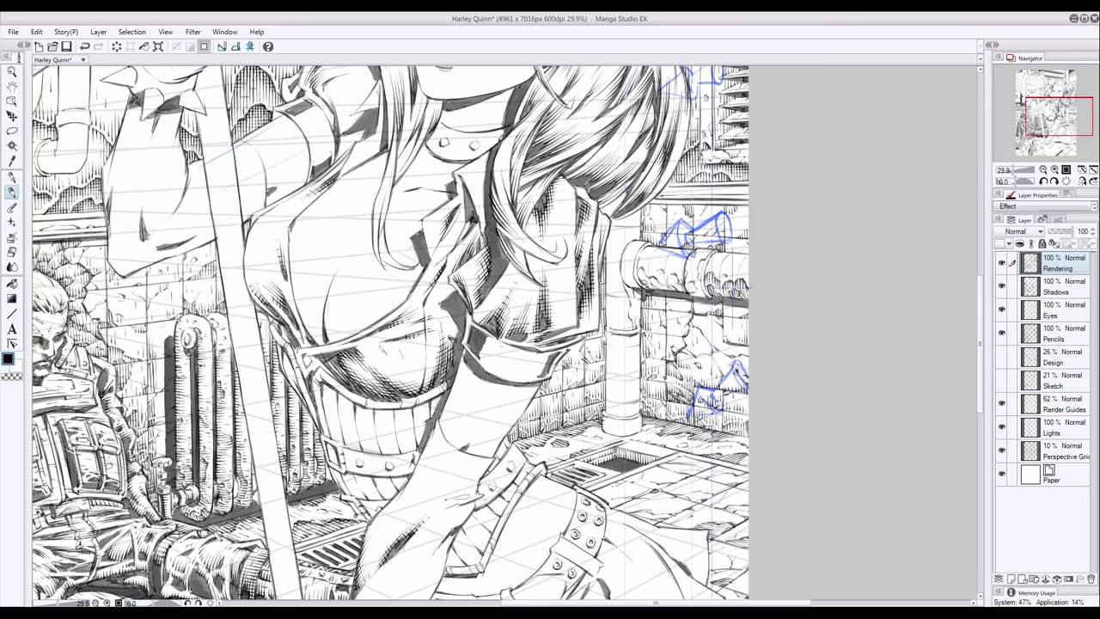
drag(648, 275, 662, 293)
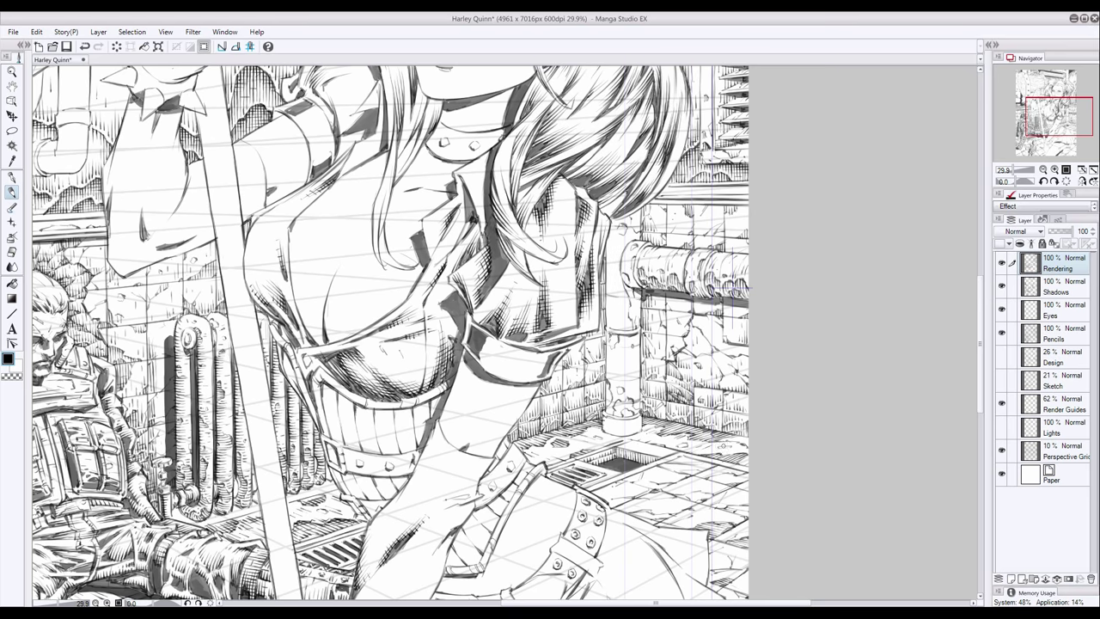
Hatch the vertical pipe beside Harley's sleeve, from its floor flange up to the joint
mouse_move(617, 400)
mouse_down()
mouse_move(632, 412)
mouse_move(607, 388)
mouse_up()
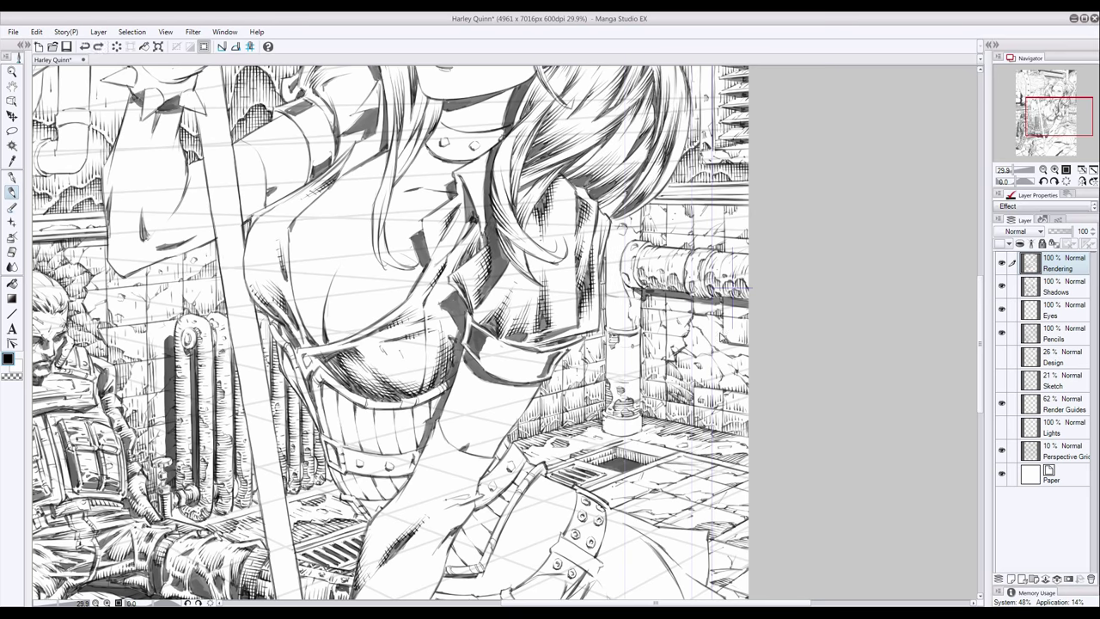
mouse_move(616, 294)
mouse_down()
mouse_move(612, 327)
mouse_move(612, 301)
mouse_up()
mouse_move(618, 225)
mouse_down()
mouse_move(627, 233)
mouse_move(612, 222)
mouse_up()
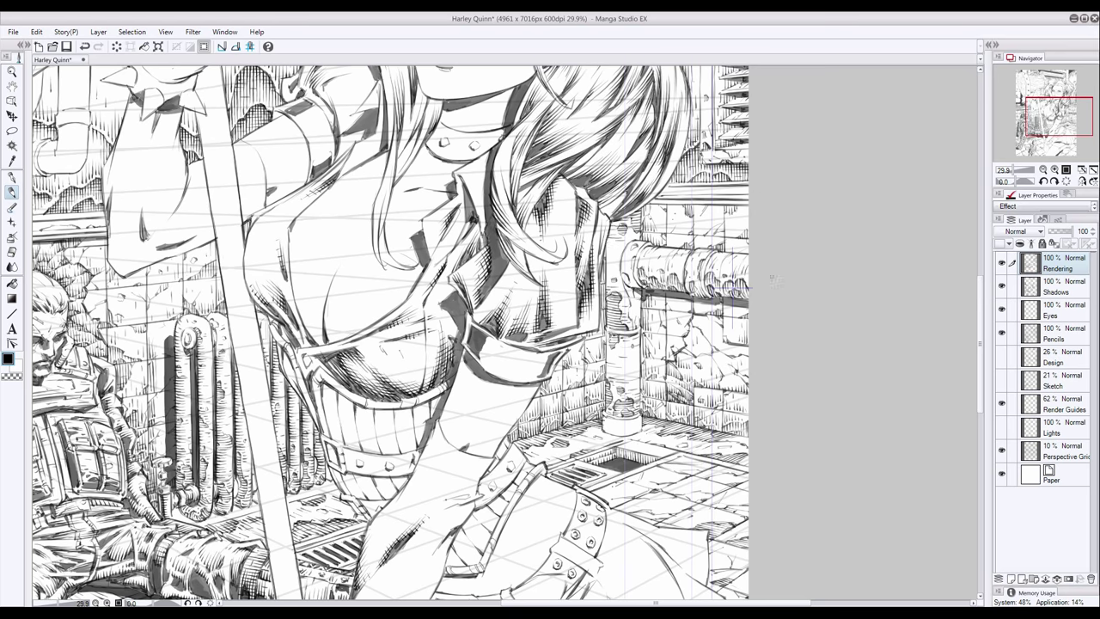
drag(631, 257, 636, 323)
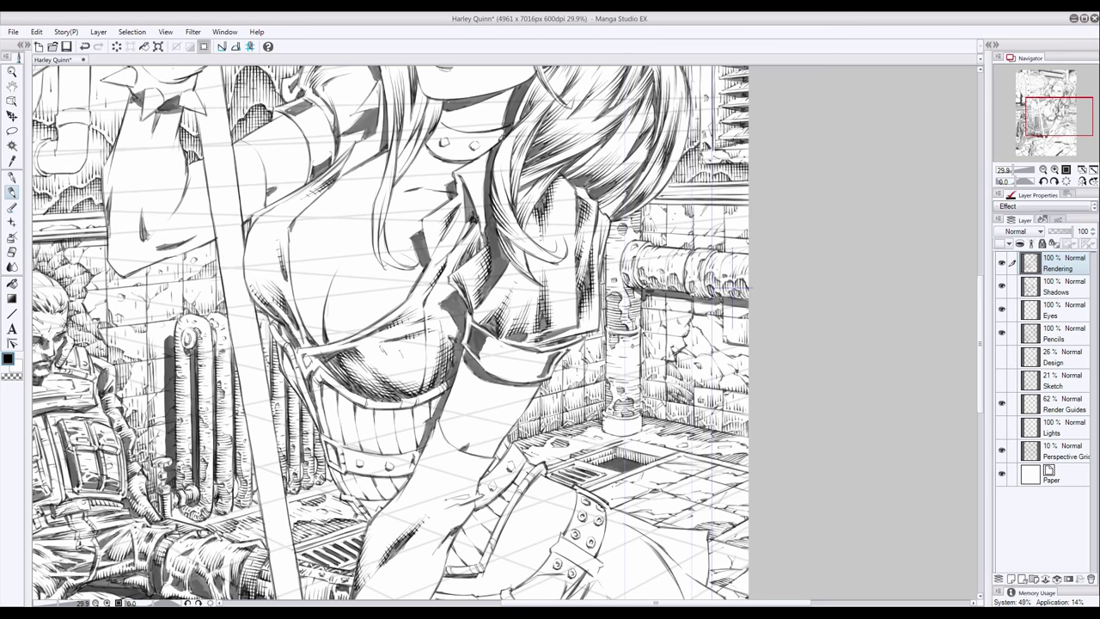
Hatch the ceiling pipe, its elbow and the vertical pipe above Harley's hair, and save the illustration
scroll(390, 334, up, 10)
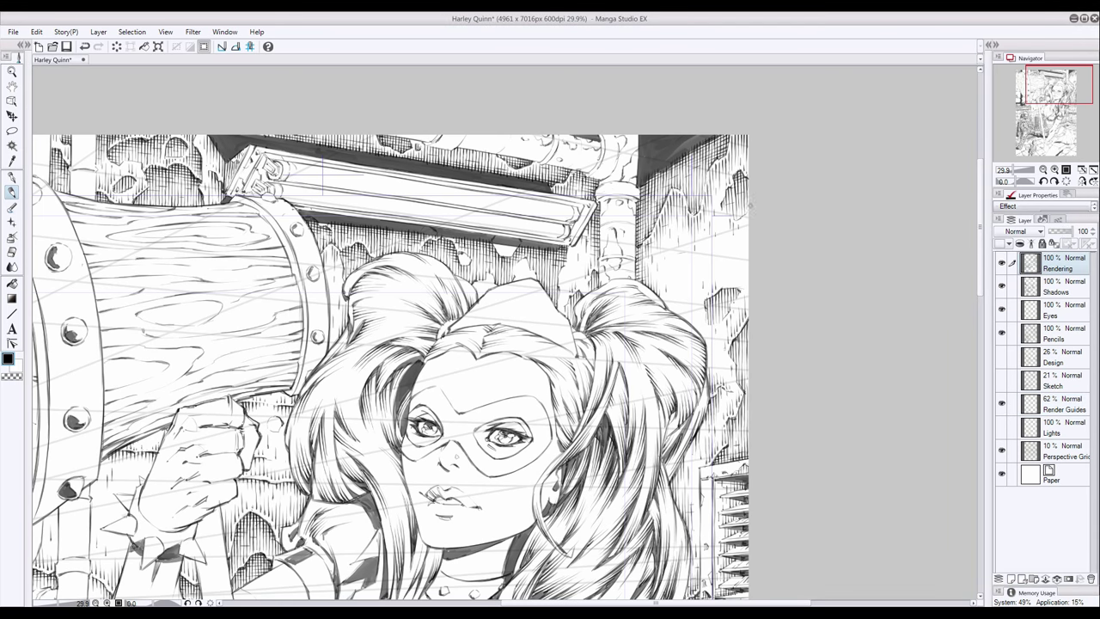
mouse_move(603, 284)
mouse_down()
mouse_move(633, 203)
mouse_move(623, 143)
mouse_up()
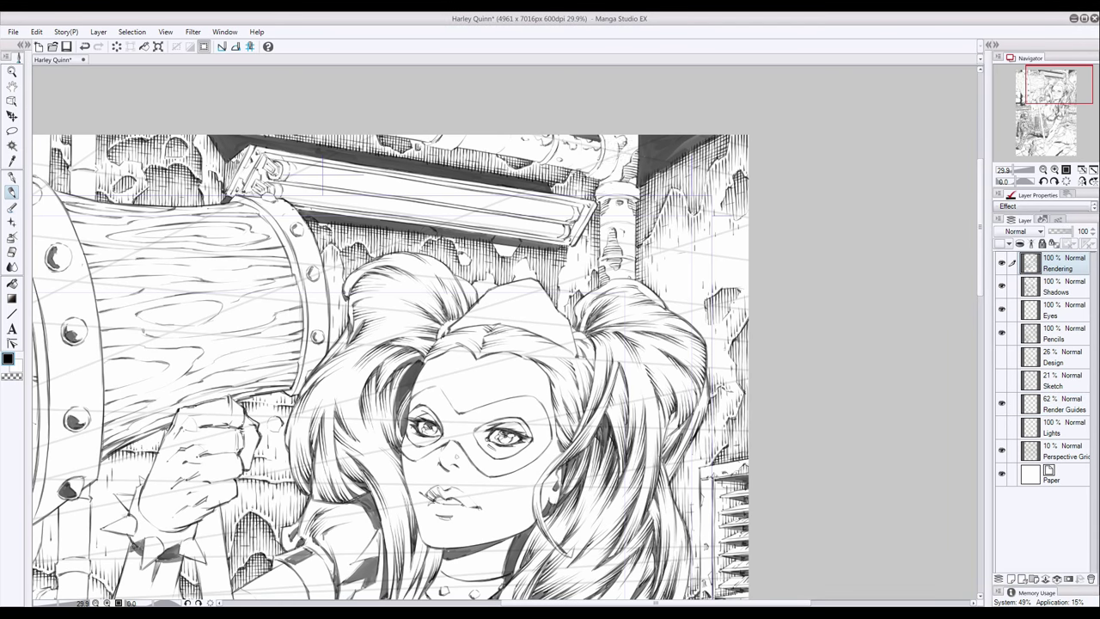
drag(559, 151, 597, 143)
drag(620, 230, 630, 235)
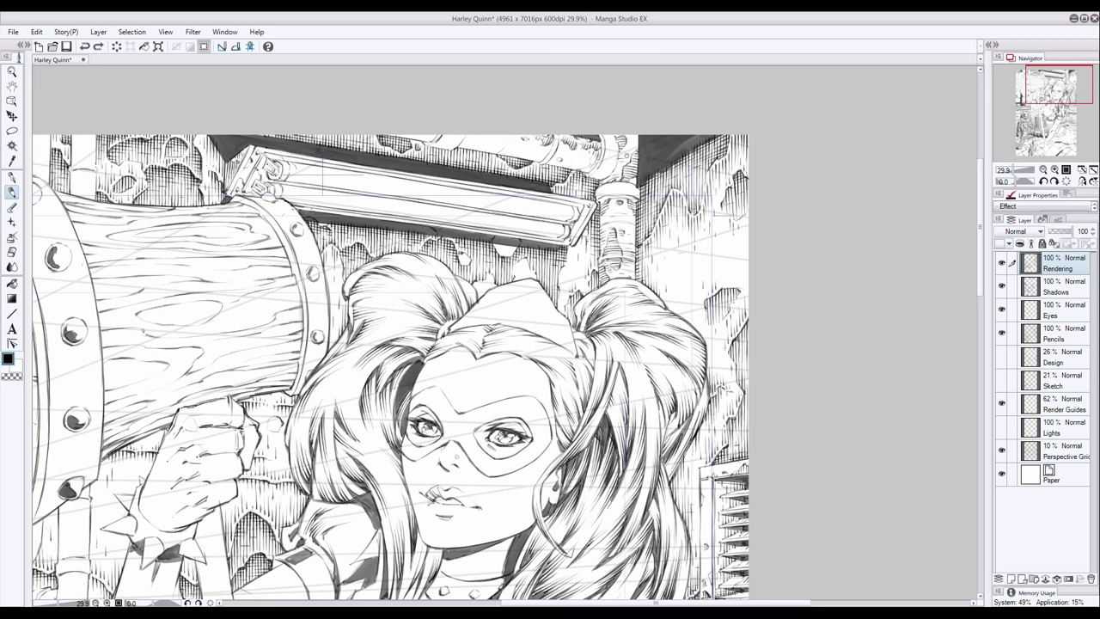
mouse_move(612, 189)
mouse_down()
mouse_move(640, 194)
mouse_move(602, 207)
mouse_up()
key(ctrl+s)
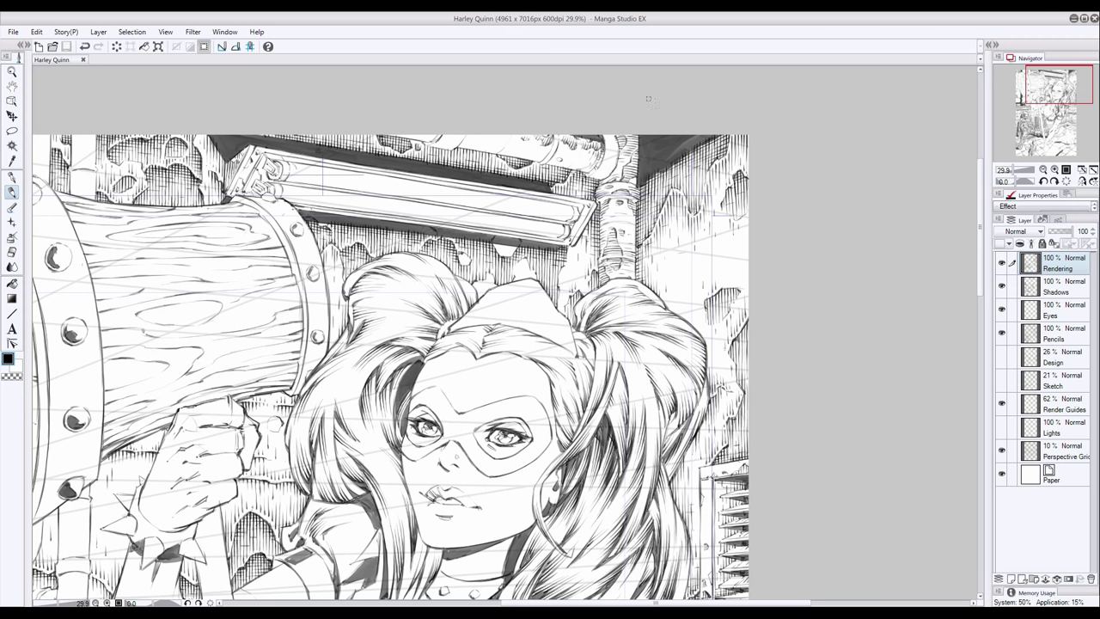
key(e)
key(p)
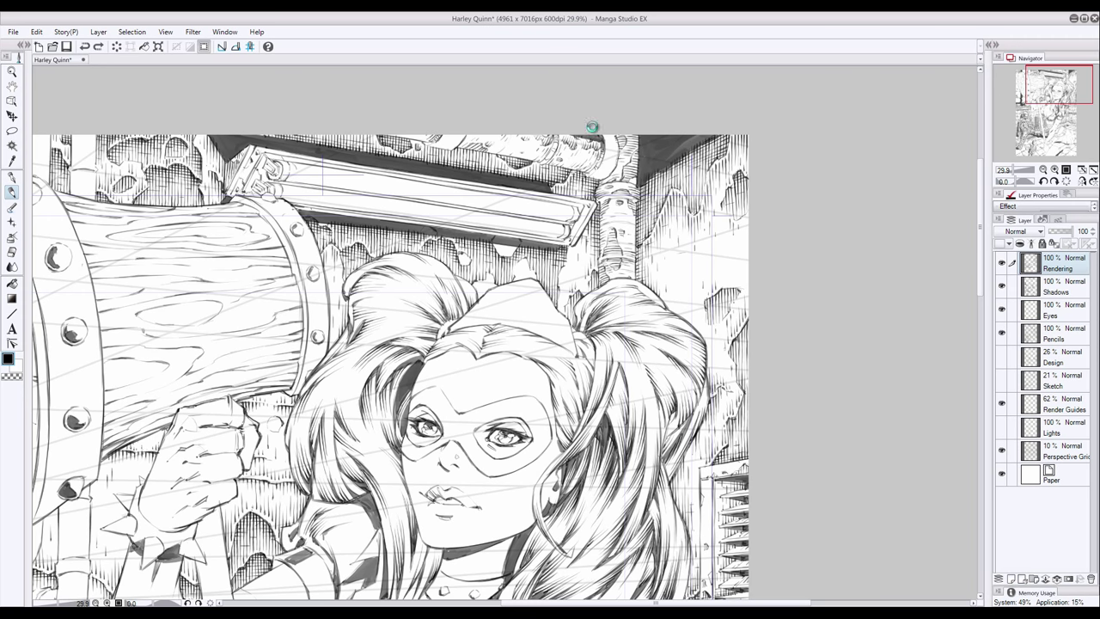
drag(609, 151, 601, 179)
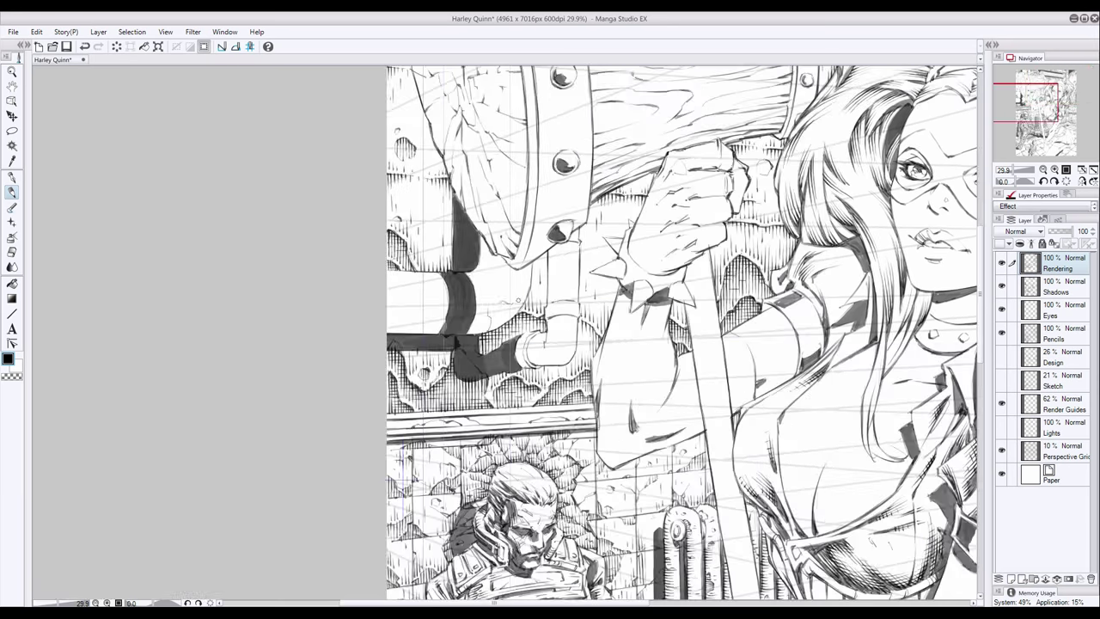
Hatch the horizontal wall pipe beneath the mallet head and the pipe above the mallet, using the Render Guides layer for rough marks
drag(519, 311, 487, 297)
click(1057, 404)
drag(404, 317, 387, 337)
click(1057, 263)
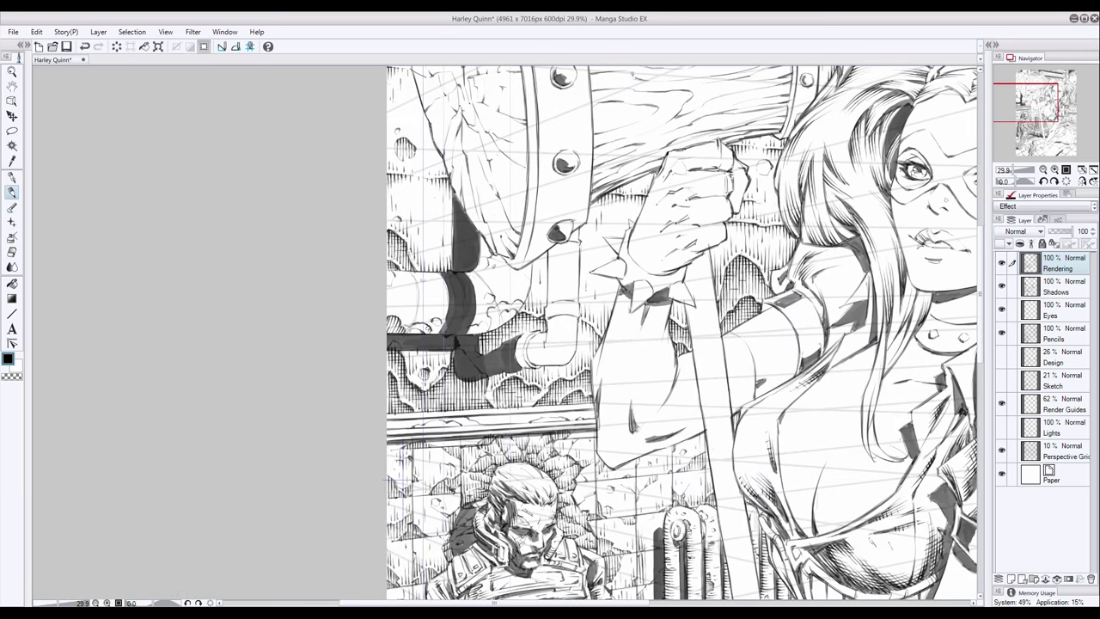
drag(486, 321, 473, 335)
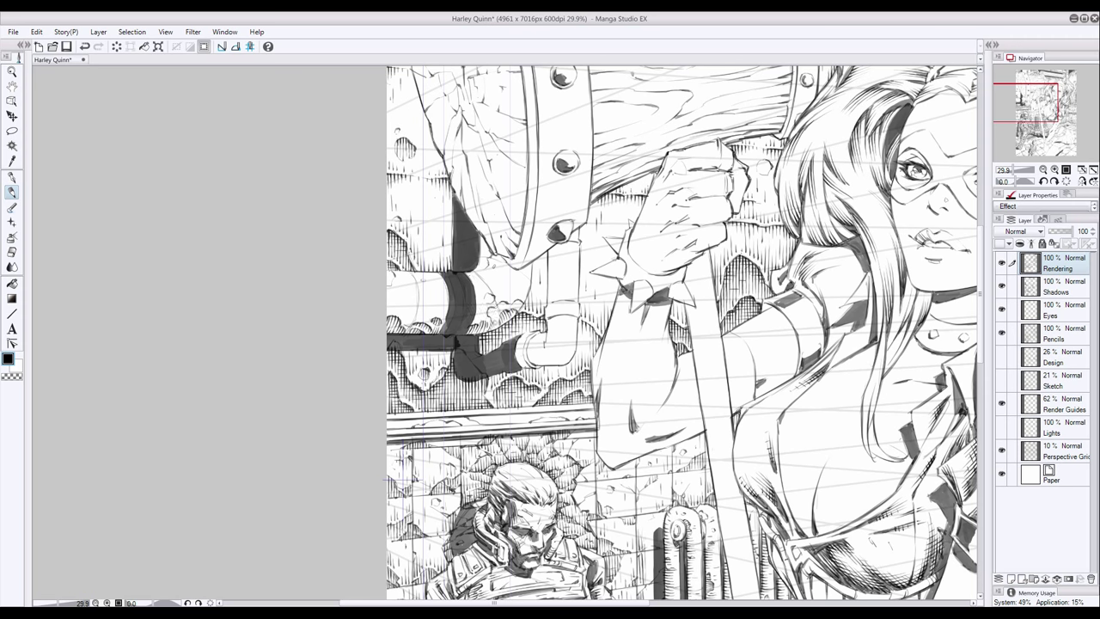
drag(521, 305, 488, 298)
drag(489, 243, 477, 278)
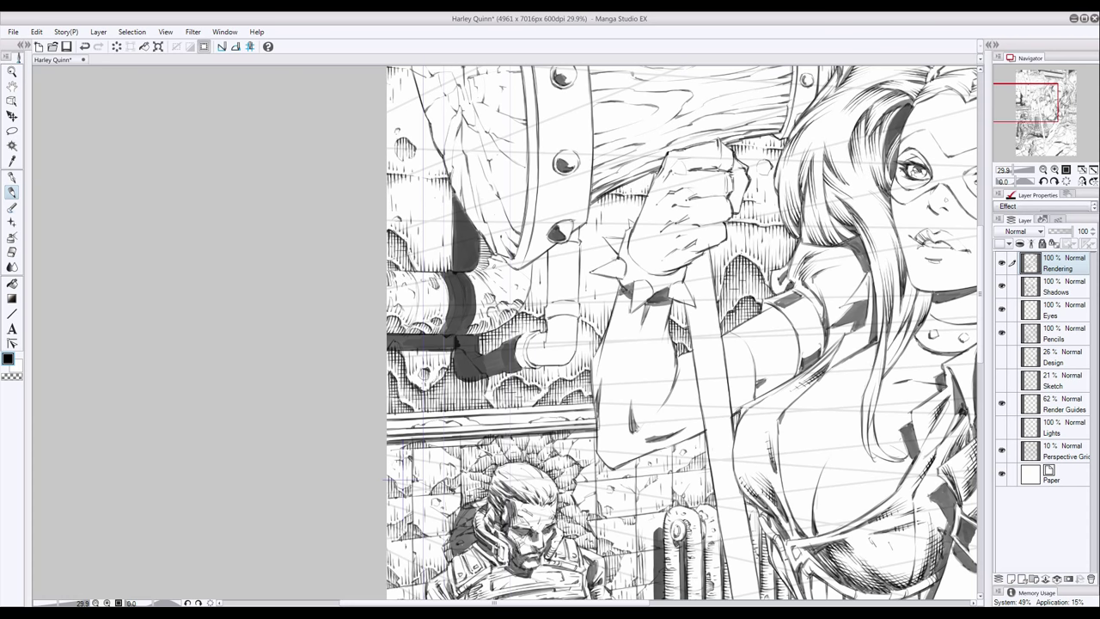
scroll(679, 332, up, 5)
mouse_move(493, 102)
mouse_down()
mouse_move(479, 129)
mouse_move(538, 128)
mouse_up()
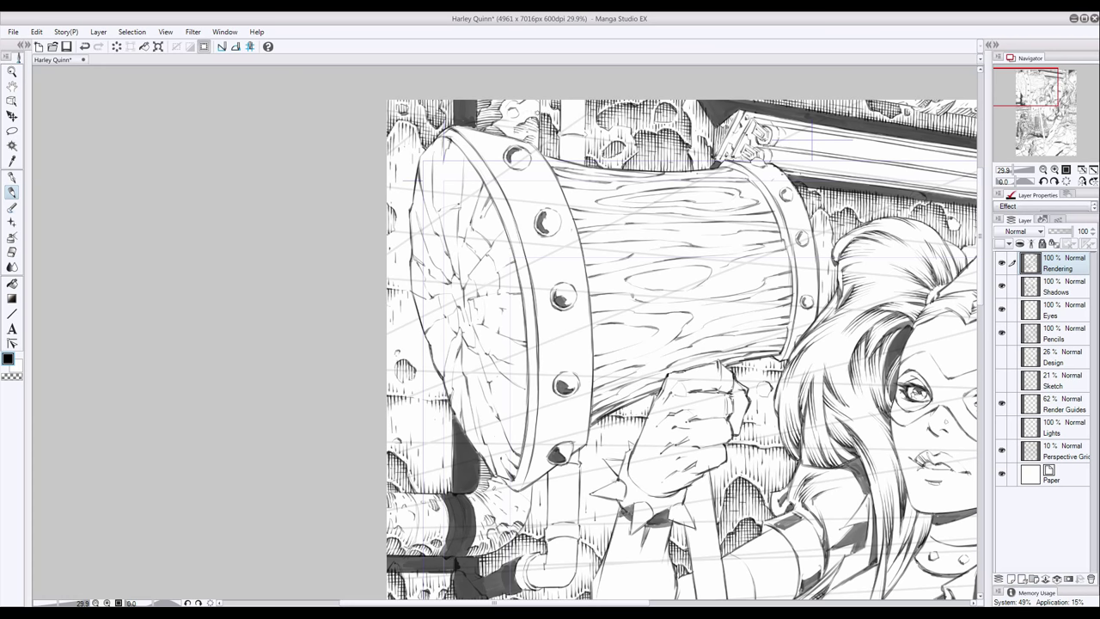
Hatch the elbow joint and vertical pipe between the mallet head and Harley's raised forearm
scroll(578, 225, down, 5)
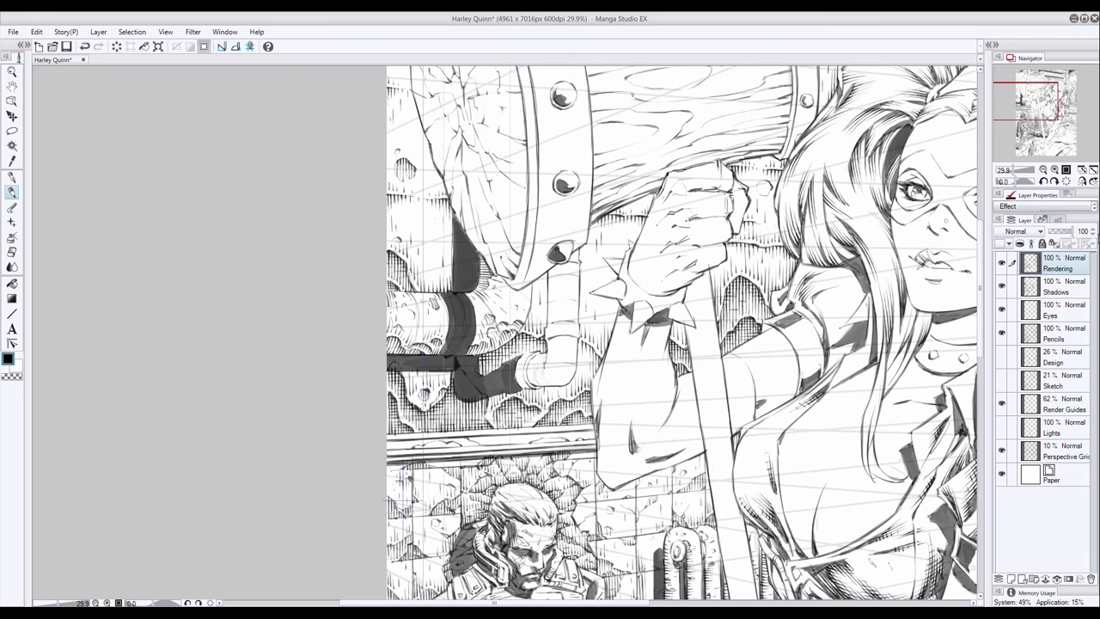
mouse_move(552, 345)
mouse_down()
mouse_move(547, 380)
mouse_move(557, 378)
mouse_up()
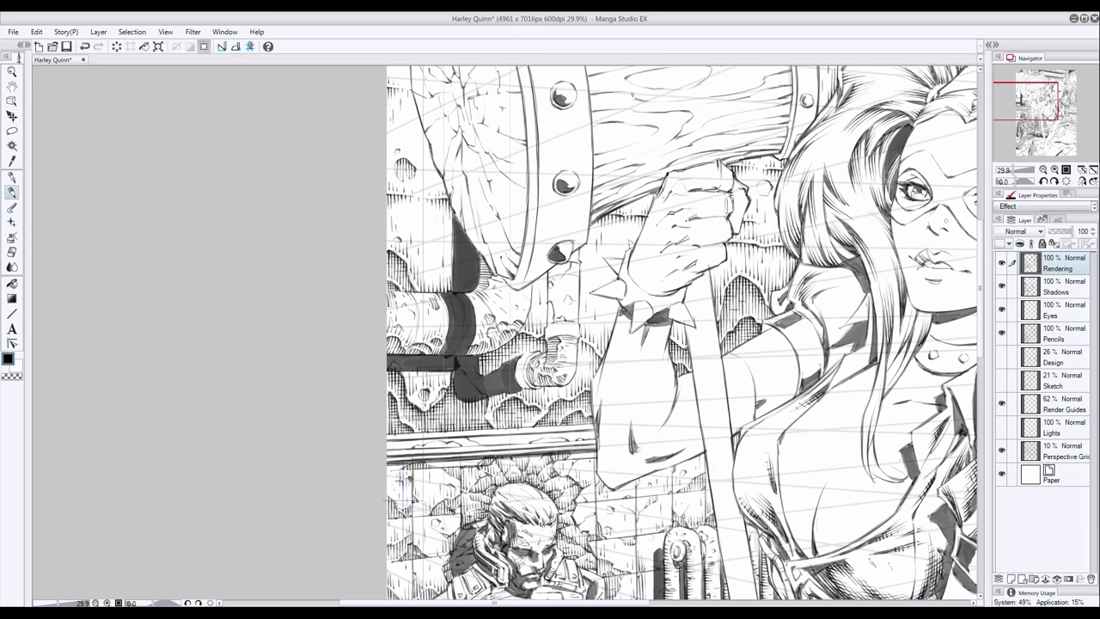
drag(559, 312, 563, 297)
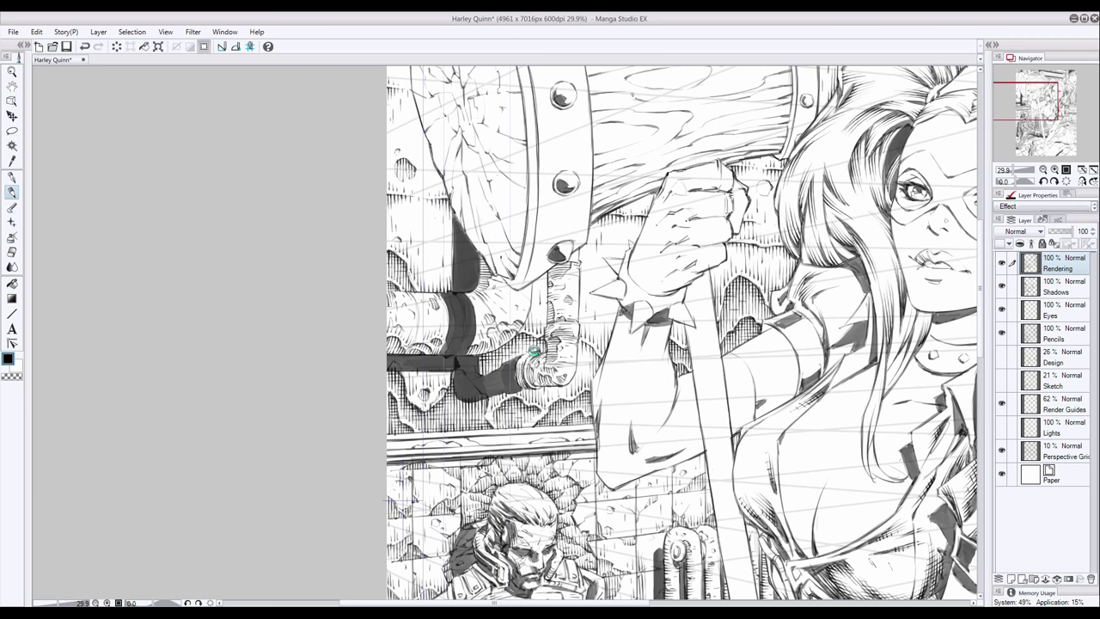
scroll(533, 350, up, 5)
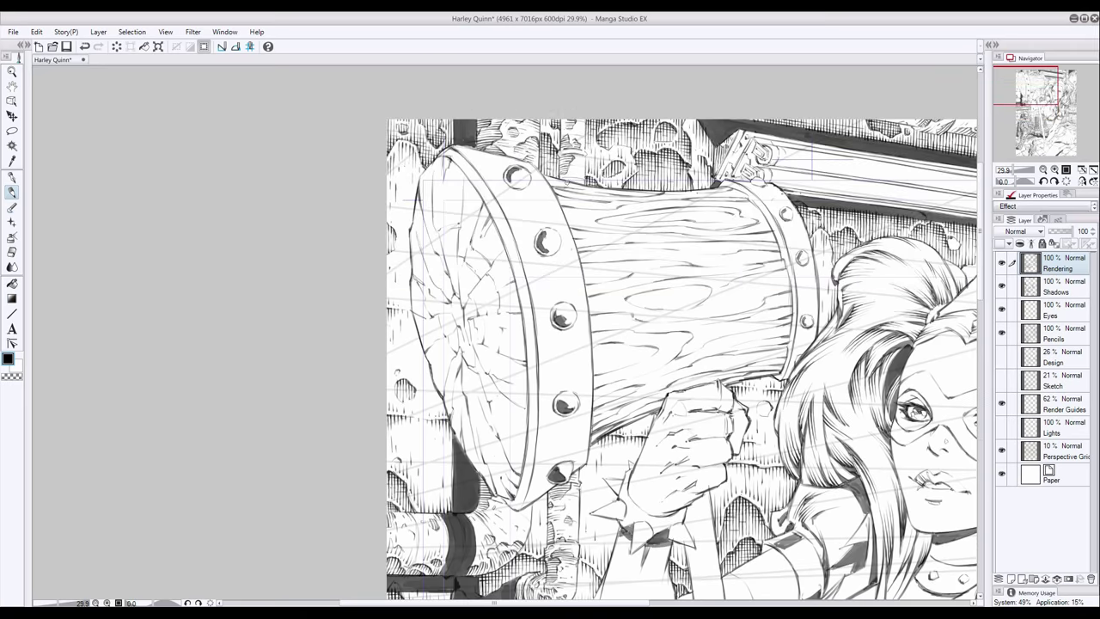
Hatch the side and lower panels of Harley's corset beside her lowered arm
scroll(384, 119, down, 2)
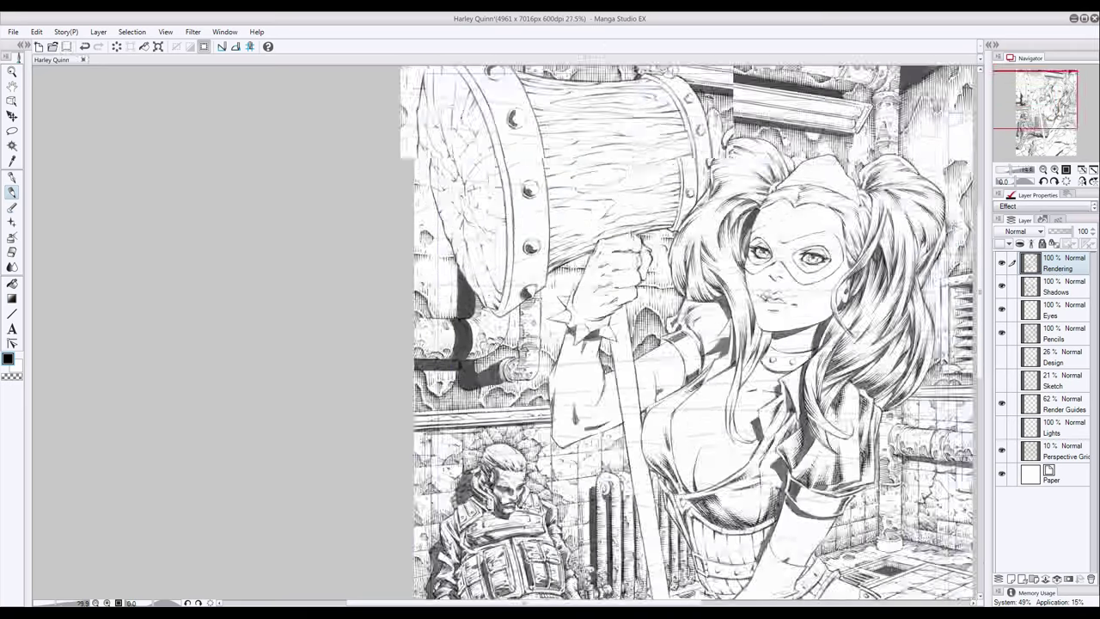
scroll(516, 138, up, 2)
scroll(710, 143, right, 5)
scroll(710, 143, down, 2)
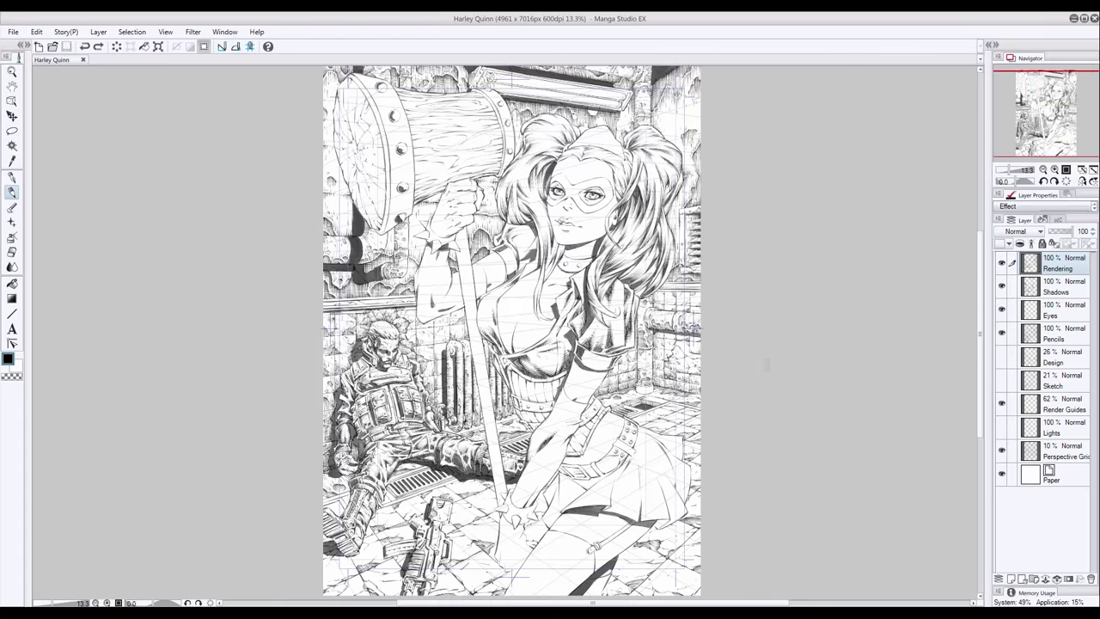
scroll(644, 378, up, 2)
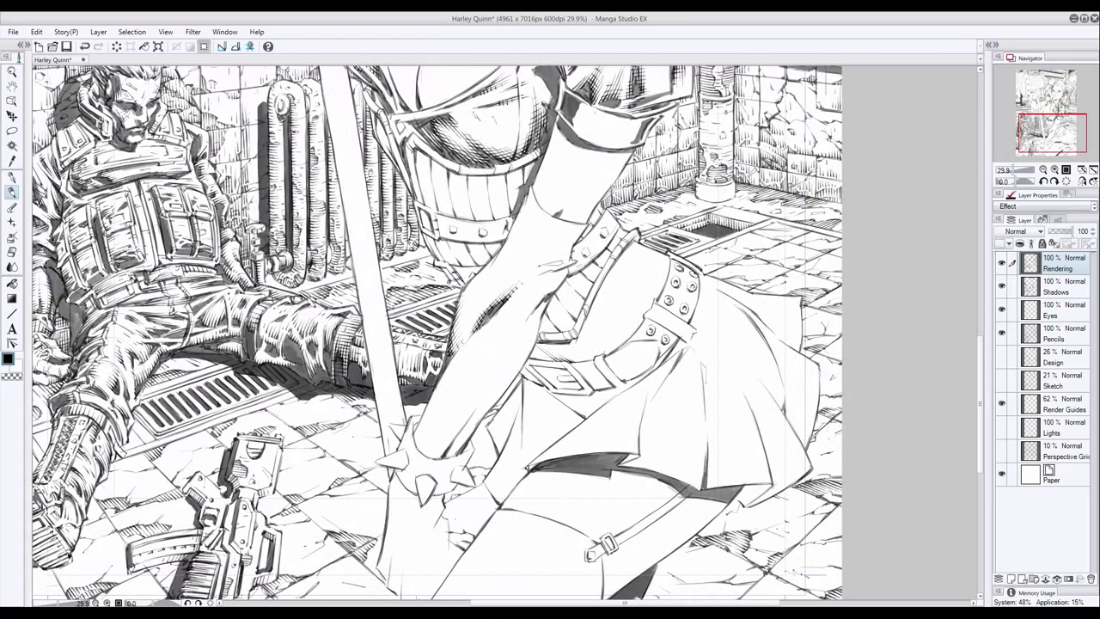
scroll(615, 347, up, 3)
mouse_move(439, 291)
mouse_down()
mouse_move(471, 319)
mouse_move(456, 365)
mouse_move(476, 366)
mouse_up()
drag(576, 378, 550, 430)
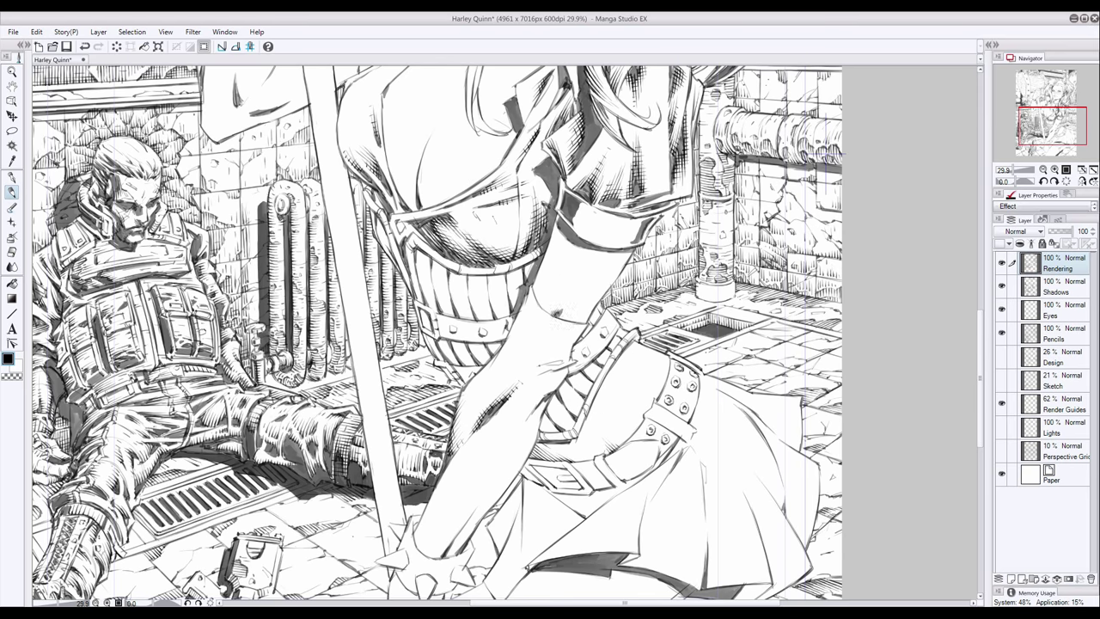
Hatch the shaded edge of Harley's lowered upper arm and the glove folds around her elbow
drag(555, 213, 557, 249)
drag(528, 297, 578, 330)
drag(526, 318, 543, 325)
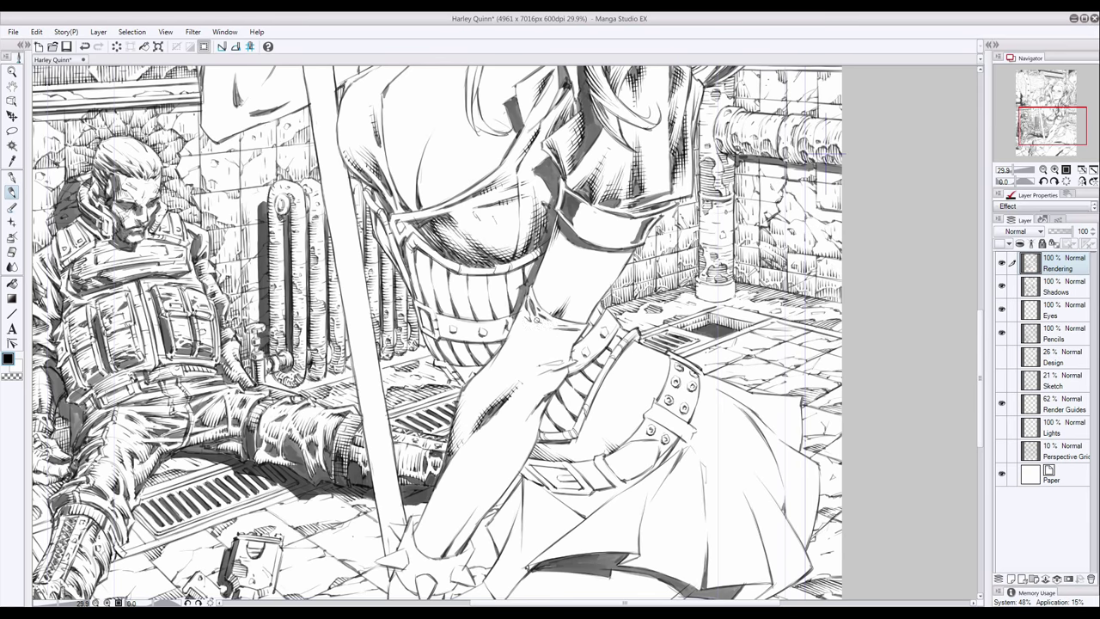
Hatch the glove along Harley's lowered forearm, from the elbow down to the spiked bracelet
scroll(437, 334, down, 1)
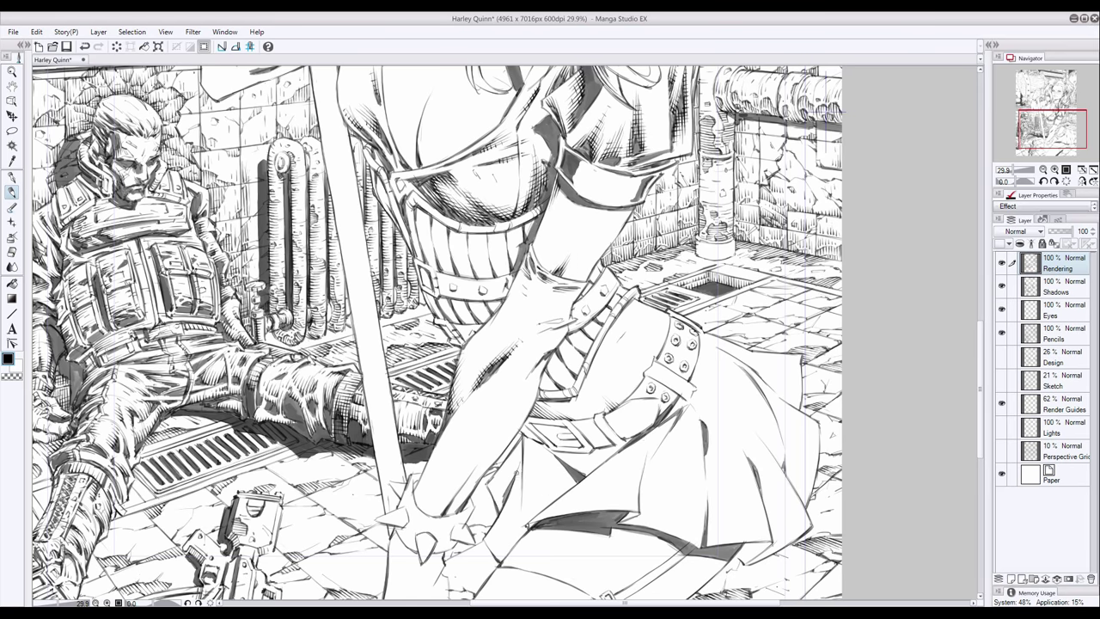
scroll(418, 348, up, 5)
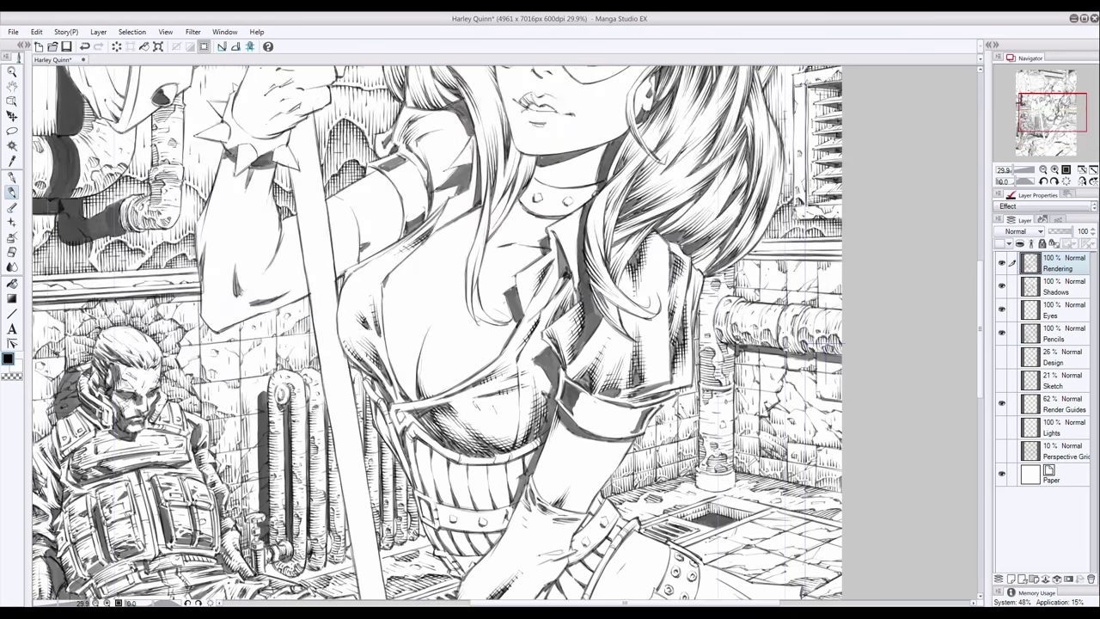
scroll(416, 348, down, 6)
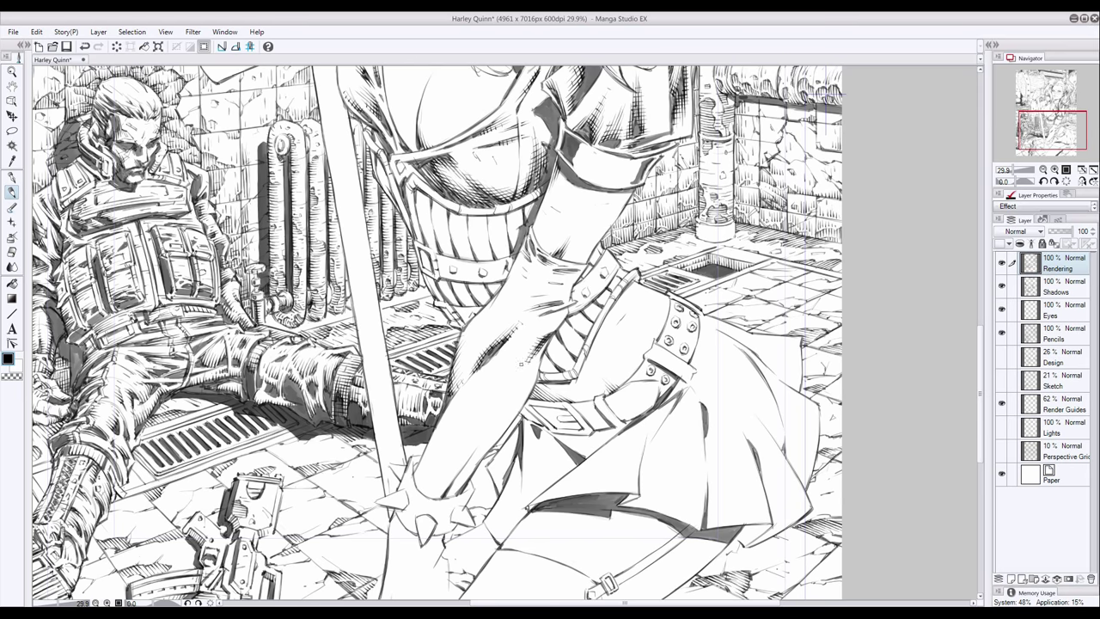
drag(458, 471, 468, 471)
drag(498, 294, 458, 346)
drag(462, 339, 455, 416)
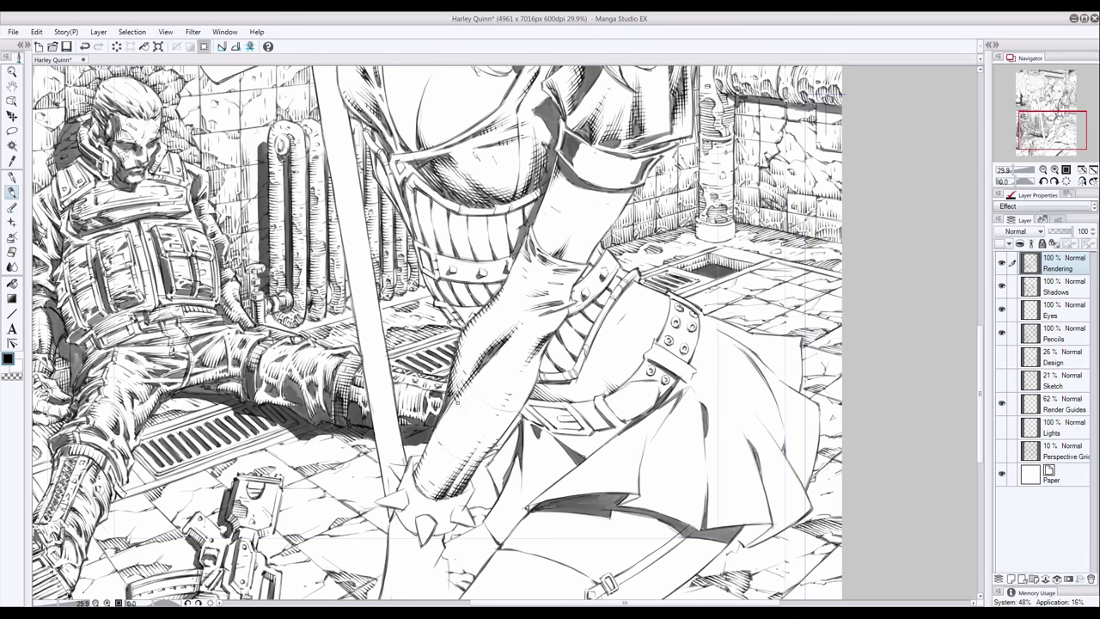
Mark rough shading on the Render Guides layer and hatch the upper corset panels below Harley's bust on the Rendering layer
click(1064, 404)
ctrl+shift+click(516, 219)
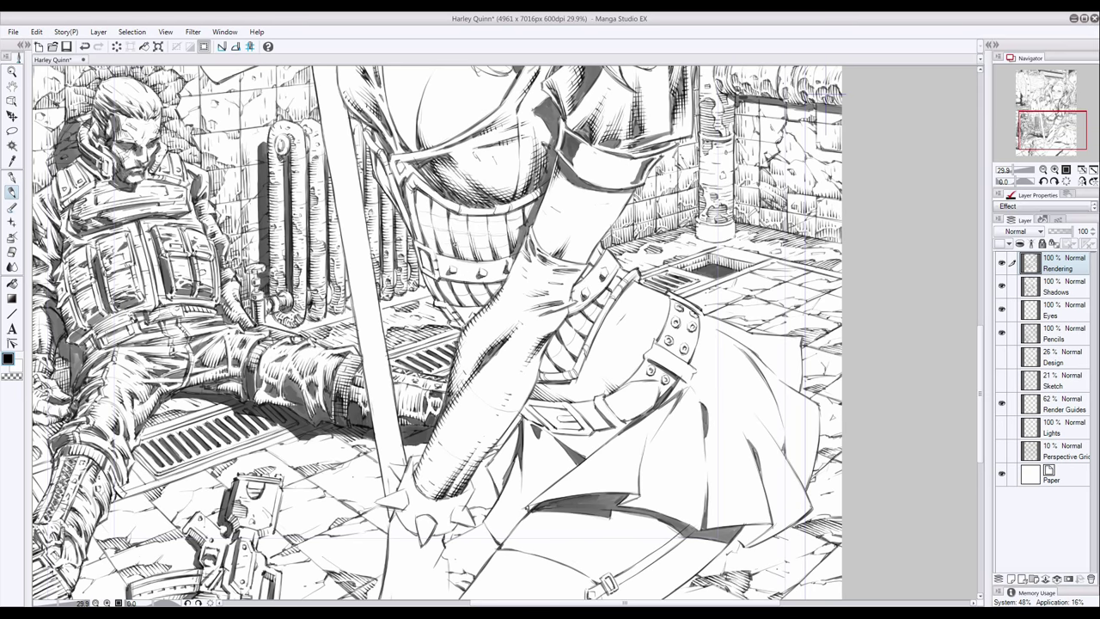
mouse_move(417, 196)
mouse_down()
mouse_move(419, 225)
mouse_move(505, 243)
mouse_up()
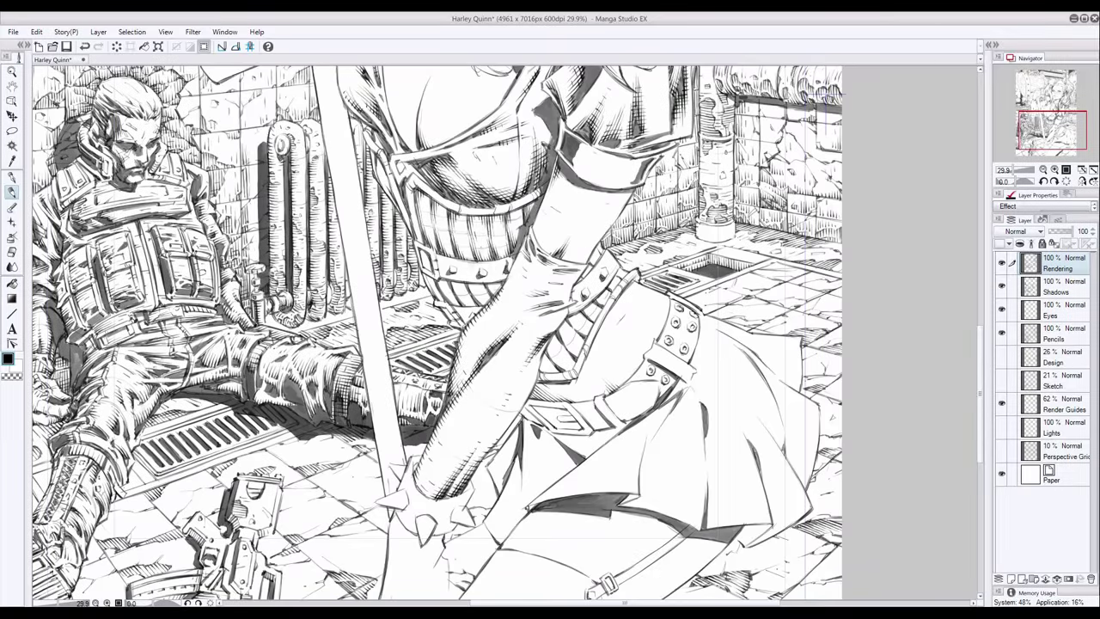
Hatch the long folds and hem of the skirt's outer panels
scroll(482, 290, down, 2)
scroll(481, 291, up, 2)
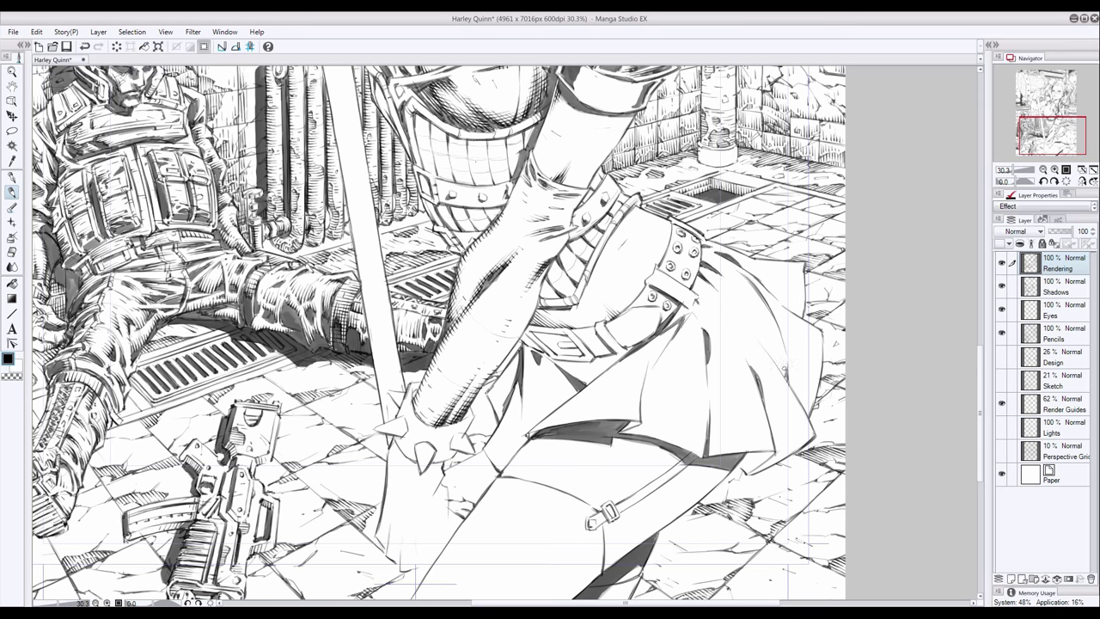
drag(652, 351, 662, 398)
drag(786, 334, 791, 389)
drag(759, 280, 777, 297)
drag(709, 345, 711, 397)
mouse_move(707, 315)
mouse_down()
mouse_move(713, 412)
mouse_move(705, 330)
mouse_up()
drag(711, 418, 715, 455)
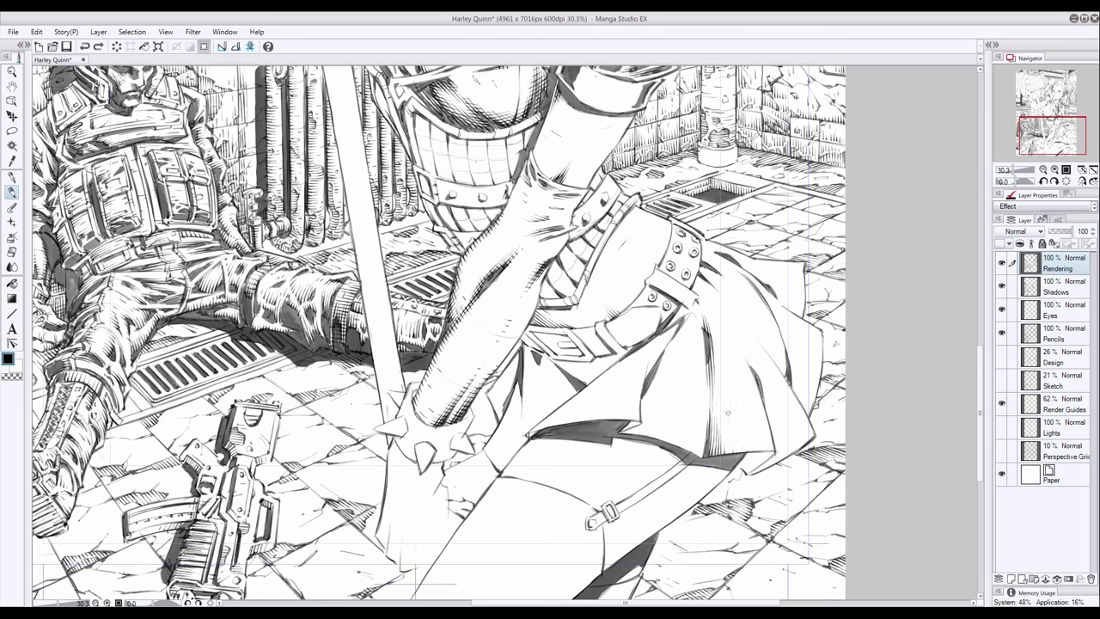
drag(750, 359, 776, 438)
drag(713, 330, 717, 363)
drag(722, 426, 724, 454)
Hatch the folds of the skirt's front panel, from the belt down to the front hem
drag(648, 400, 640, 435)
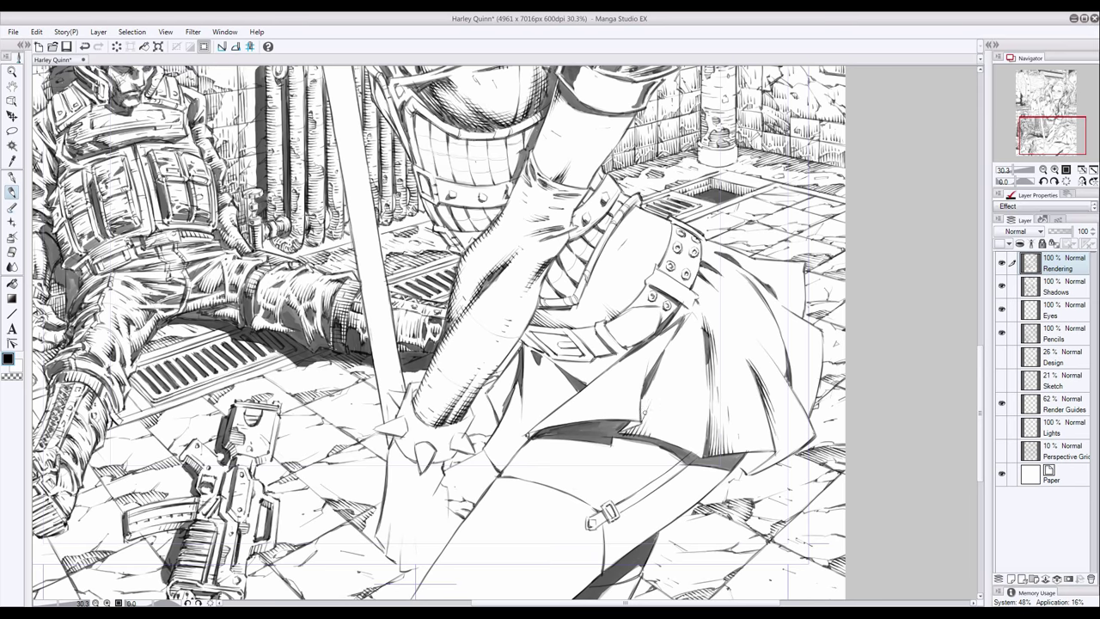
drag(656, 373, 641, 416)
drag(674, 340, 658, 377)
mouse_move(681, 321)
mouse_down()
mouse_move(650, 369)
mouse_move(660, 344)
mouse_up()
Hatch the small skirt section beneath the belt buckle, beside Harley's gloved forearm
drag(541, 354, 527, 400)
mouse_move(569, 373)
mouse_down()
mouse_move(555, 402)
mouse_move(516, 406)
mouse_up()
drag(520, 380, 509, 435)
drag(517, 354, 497, 413)
drag(519, 353, 505, 388)
Hatch the skirt folds radiating from the studded belt over Harley's hip, with touches on the neighbouring folds
drag(719, 277, 695, 295)
drag(734, 263, 705, 283)
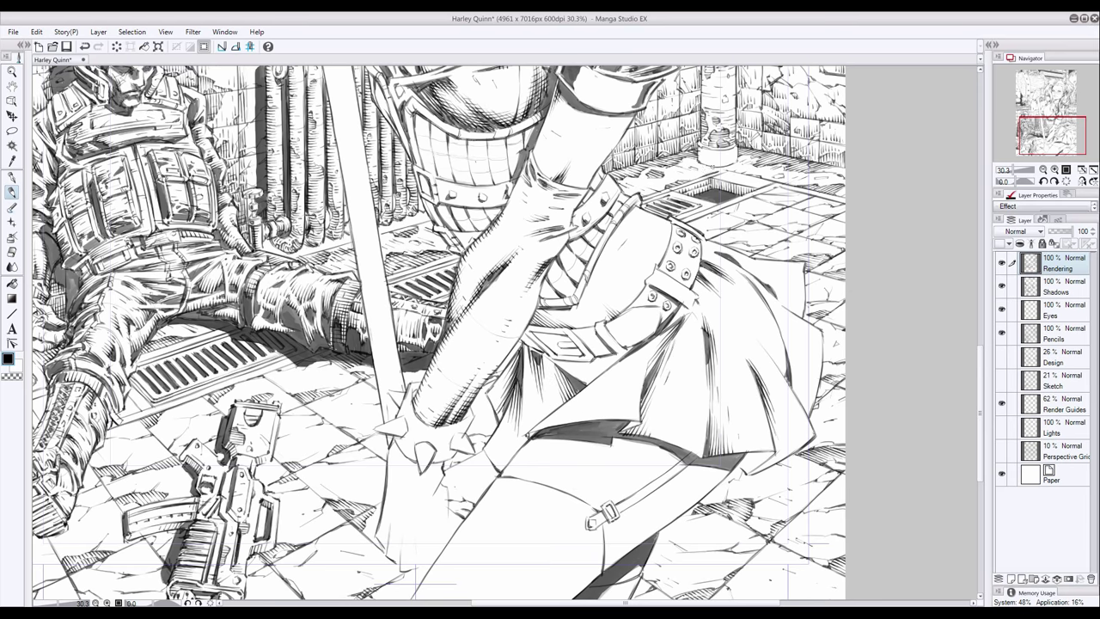
drag(791, 341, 771, 387)
drag(545, 359, 531, 375)
drag(520, 383, 513, 407)
drag(761, 252, 722, 272)
mouse_move(779, 261)
mouse_down()
mouse_move(734, 290)
mouse_move(769, 311)
mouse_up()
drag(732, 247, 701, 262)
Hatch the skirt's shadow directly under the belt and the underside of its rear hem
drag(676, 325, 648, 347)
drag(660, 331, 602, 386)
drag(772, 452, 758, 466)
drag(761, 453, 740, 473)
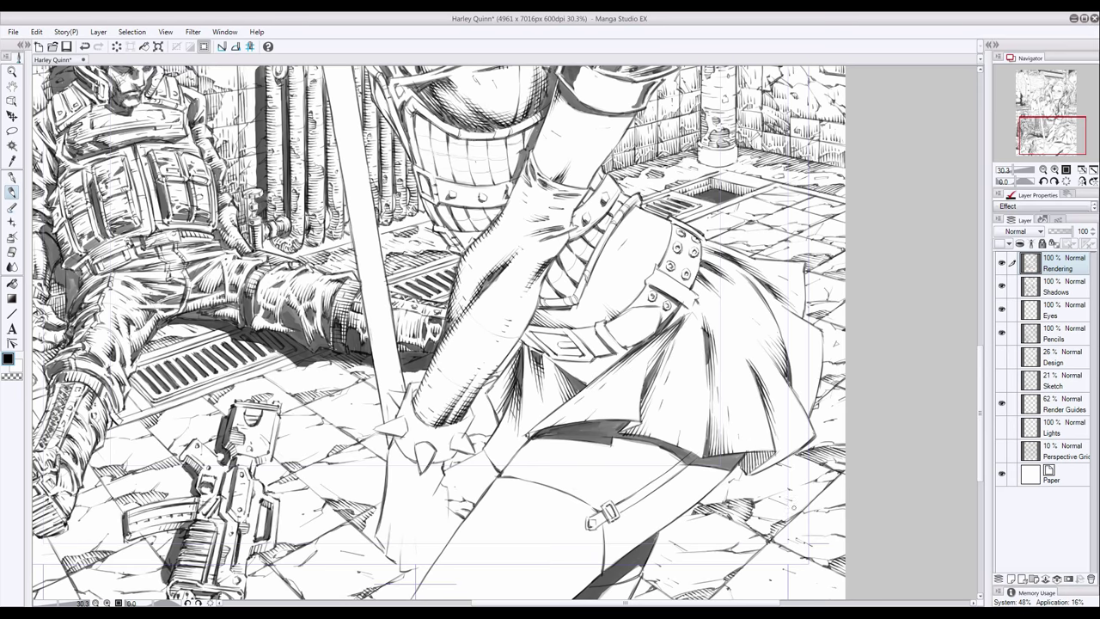
drag(606, 366, 593, 380)
drag(596, 359, 551, 387)
Mark rough shadow guides on the Render Guides layer and hatch Harley's raised forearm and elbow
scroll(928, 307, up, 5)
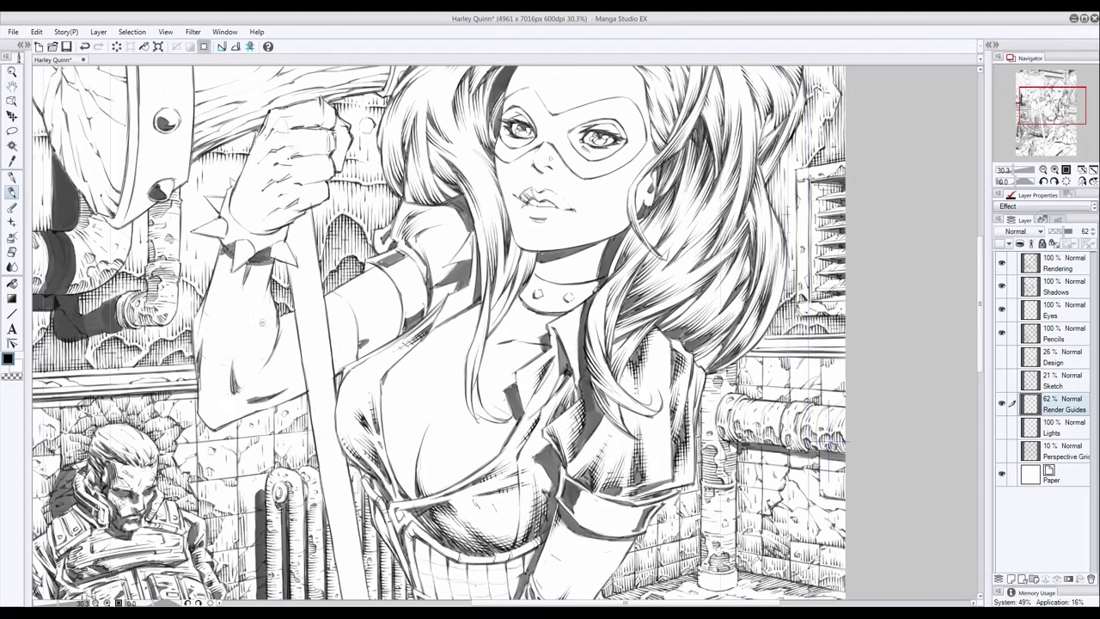
ctrl+shift+click(267, 353)
mouse_move(238, 370)
mouse_down()
mouse_move(300, 356)
mouse_move(297, 385)
mouse_move(297, 365)
mouse_up()
key(ctrl+z)
drag(314, 266, 301, 302)
drag(320, 388, 313, 399)
mouse_move(265, 342)
mouse_down()
mouse_move(262, 424)
mouse_move(264, 409)
mouse_up()
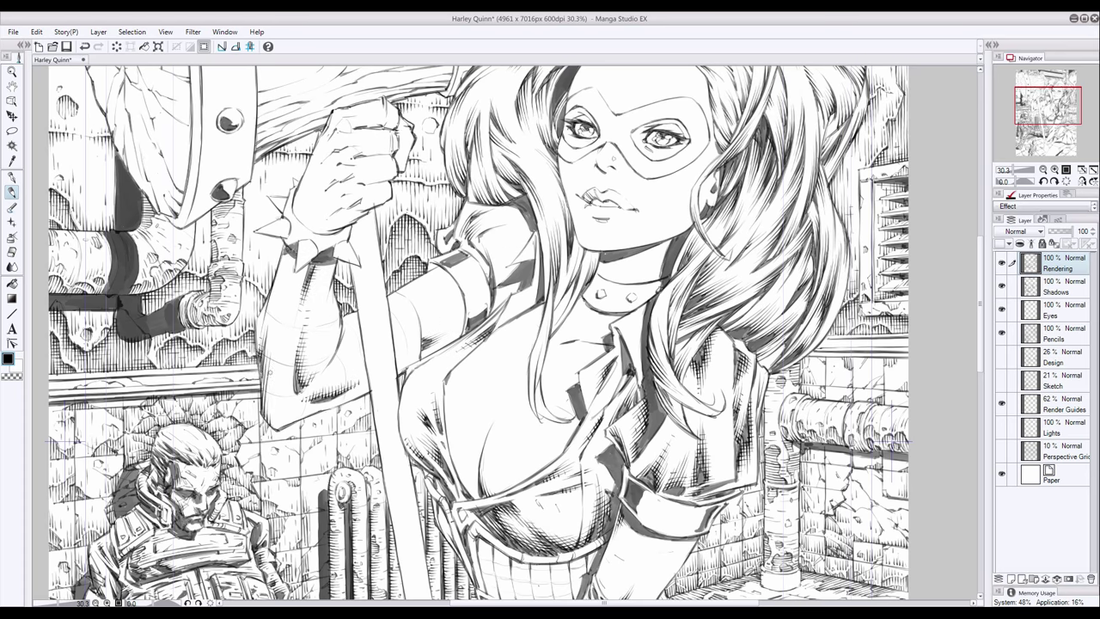
Draw wood grain on the upper mallet handle just below Harley's fist, using the Pencils layer
scroll(267, 333, down, 5)
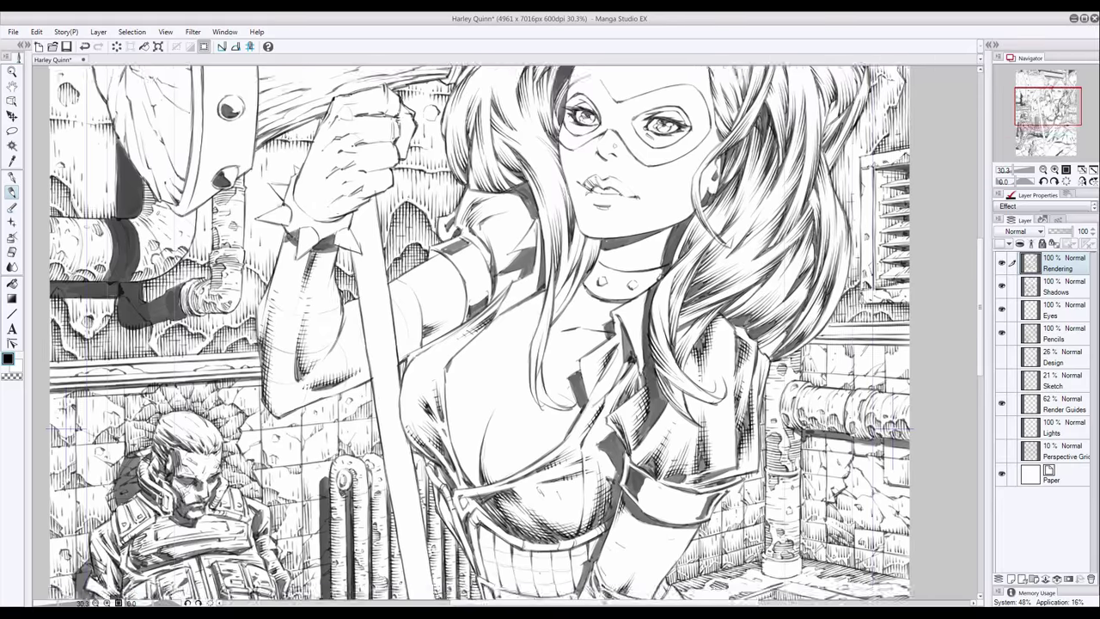
scroll(108, 64, up, 5)
click(1052, 339)
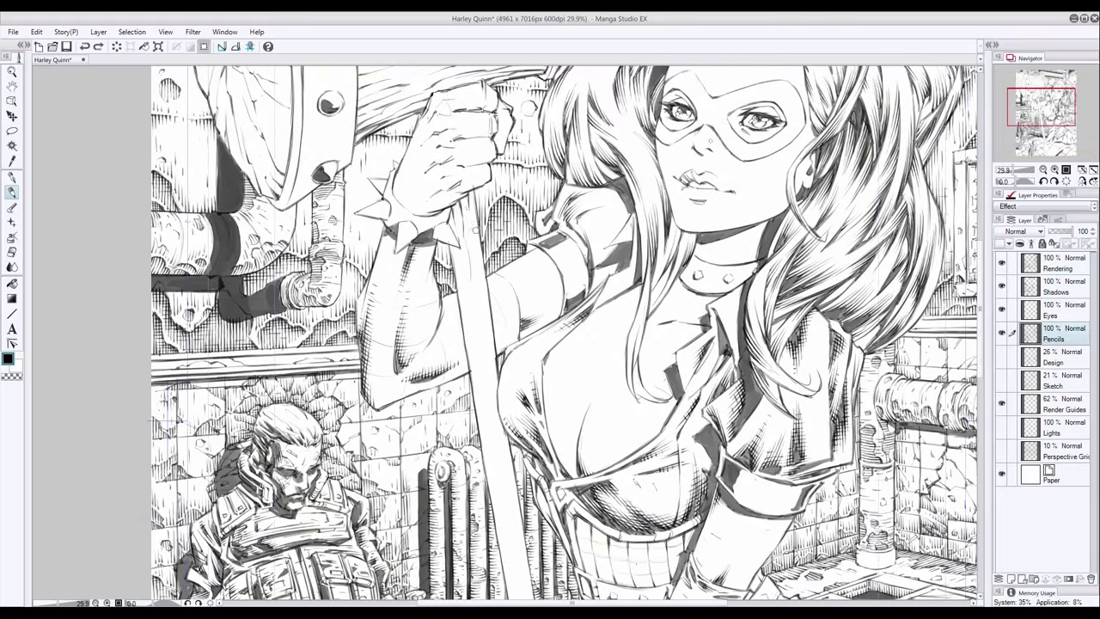
drag(455, 249, 472, 361)
drag(474, 249, 486, 307)
drag(468, 317, 463, 352)
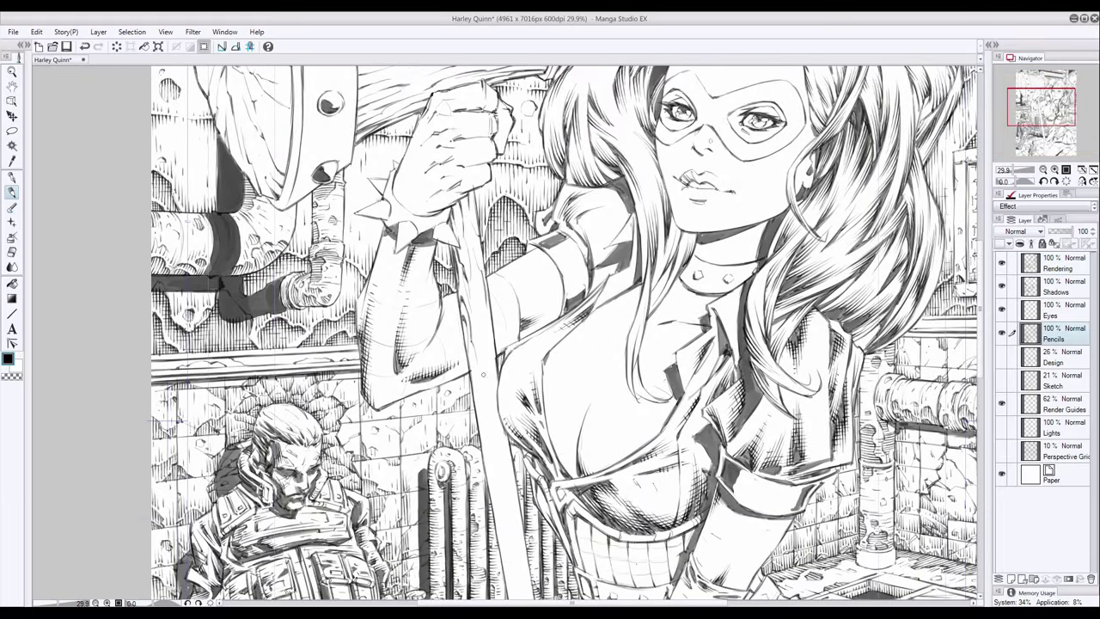
Continue the wood grain down the middle of the mallet handle, past Harley's torso and the radiator
scroll(480, 342, down, 3)
drag(480, 263, 490, 399)
mouse_move(464, 192)
mouse_down()
mouse_move(486, 380)
mouse_move(511, 417)
mouse_up()
scroll(511, 418, down, 2)
drag(486, 250, 513, 323)
drag(505, 273, 495, 340)
scroll(507, 344, down, 2)
drag(512, 292, 521, 393)
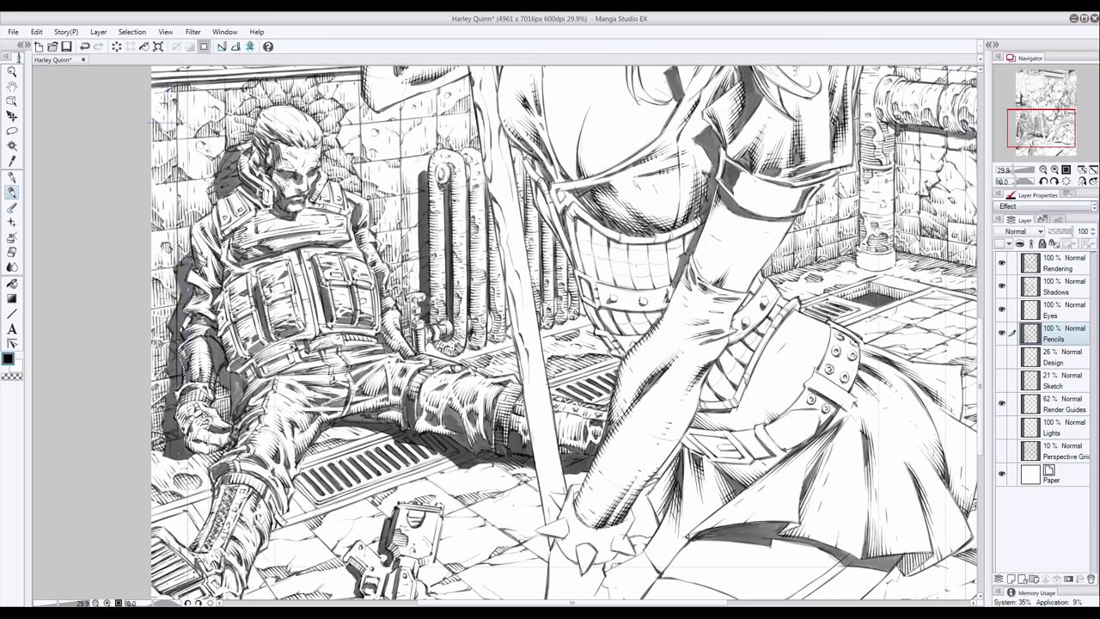
Draw wood grain and knots on the lower mallet handle down to the spiked bracelet
drag(540, 472, 549, 516)
drag(544, 425, 555, 526)
drag(526, 402, 543, 477)
drag(557, 461, 567, 494)
drag(544, 394, 554, 543)
drag(507, 285, 510, 309)
drag(534, 411, 545, 439)
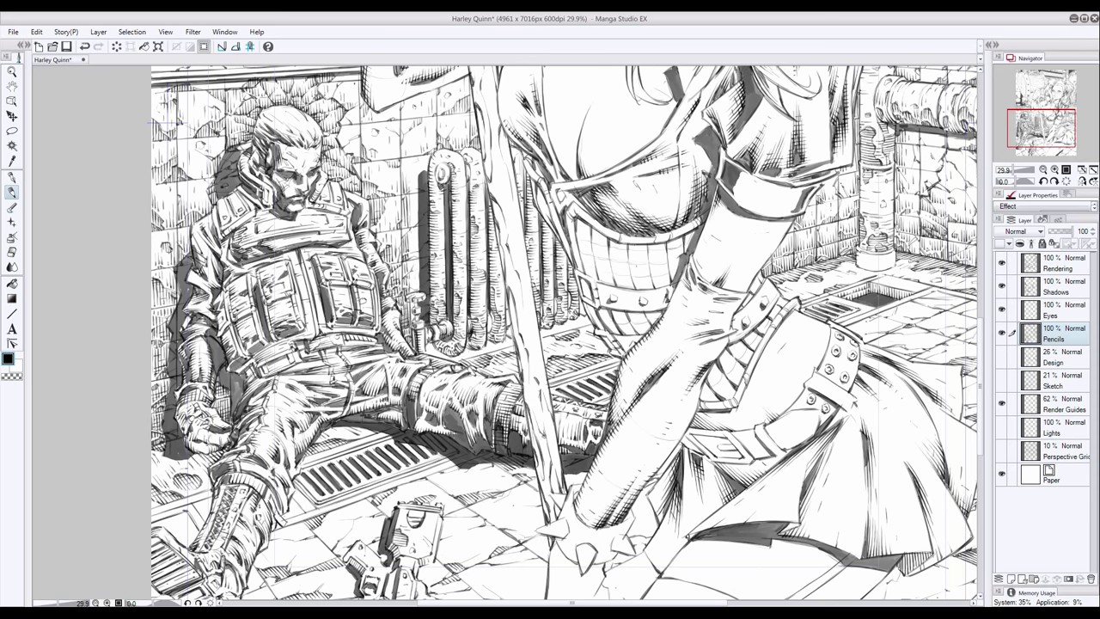
Thicken the wood grain along the underside of the mallet head with dark strokes on the Shadows layer
scroll(541, 413, up, 10)
drag(550, 309, 602, 533)
click(1057, 286)
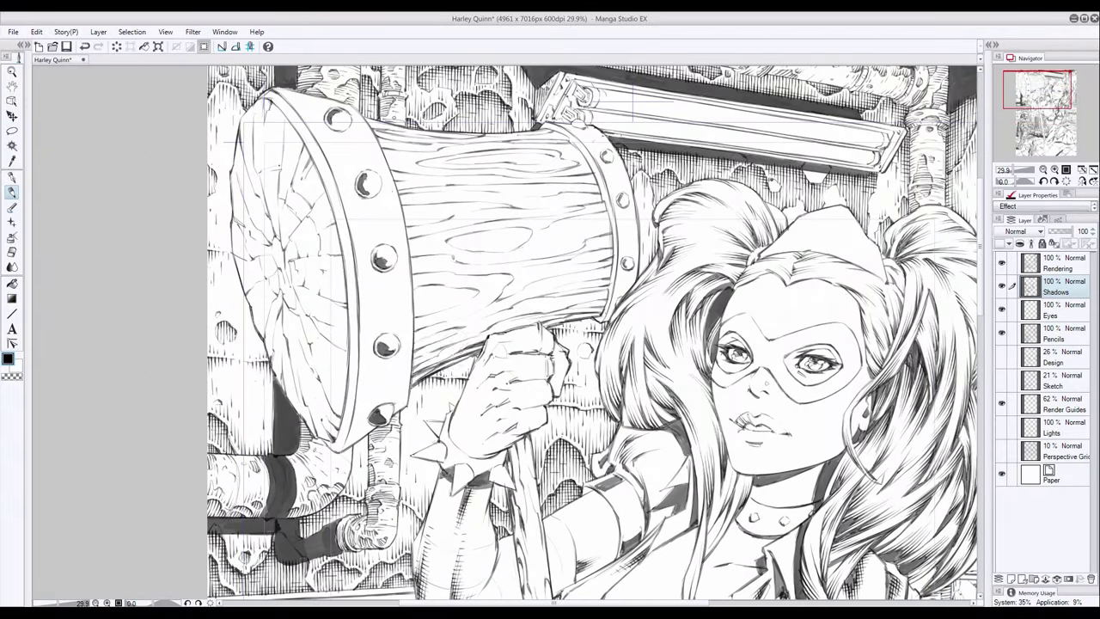
drag(429, 354, 478, 371)
mouse_move(416, 337)
mouse_down()
mouse_move(482, 363)
mouse_move(539, 319)
mouse_up()
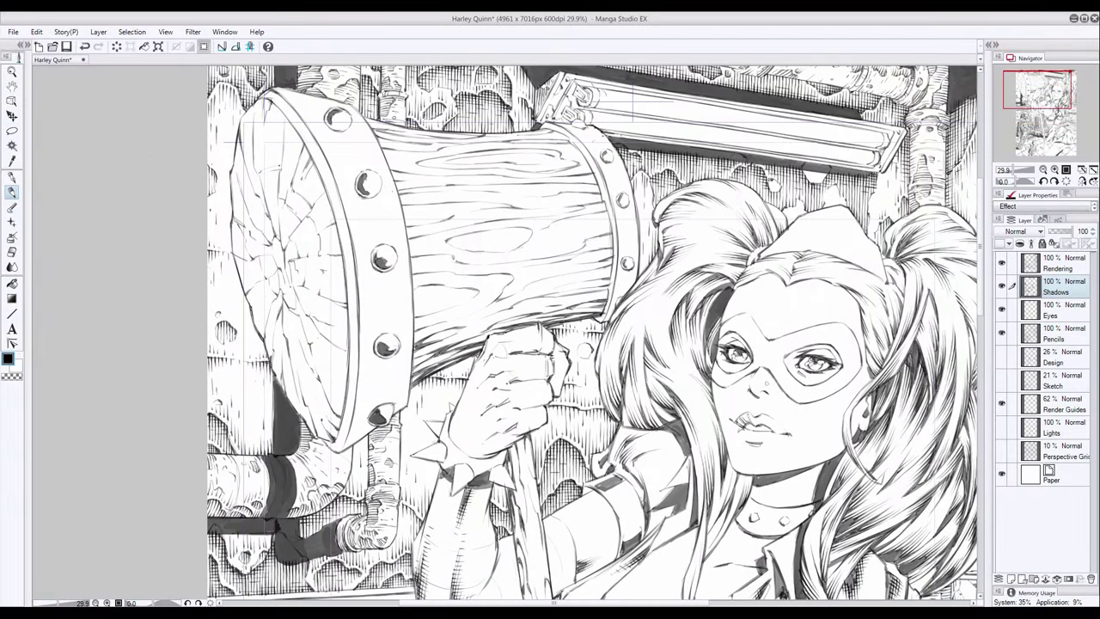
drag(436, 346, 543, 310)
drag(579, 300, 612, 286)
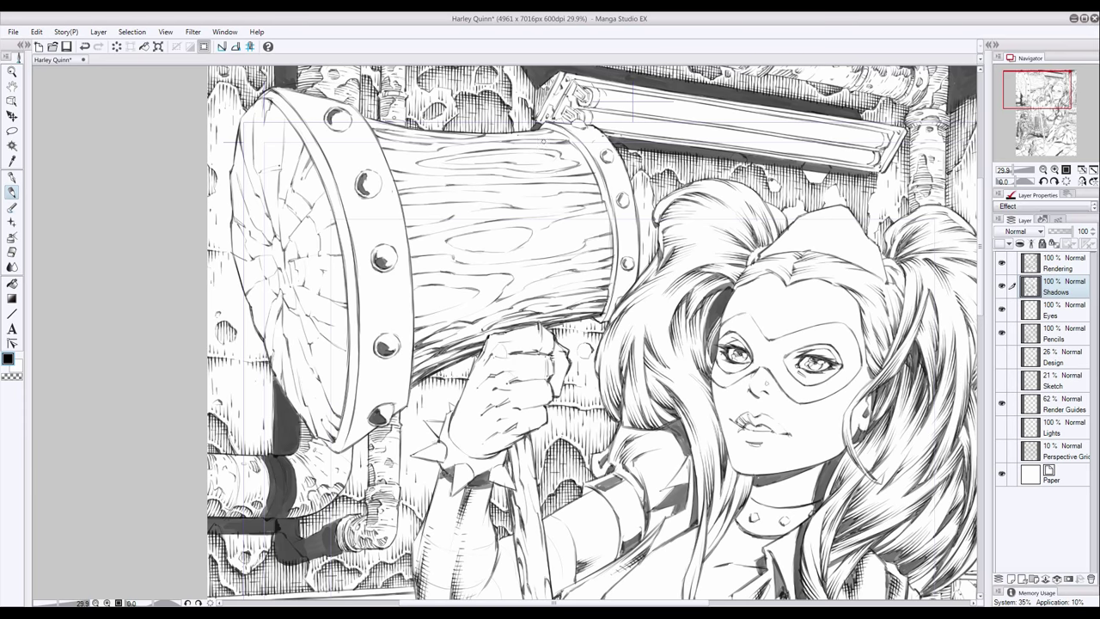
Darken the wood grain along the mallet head's top edge and reinforce the grain near its lower edge
drag(370, 120, 444, 153)
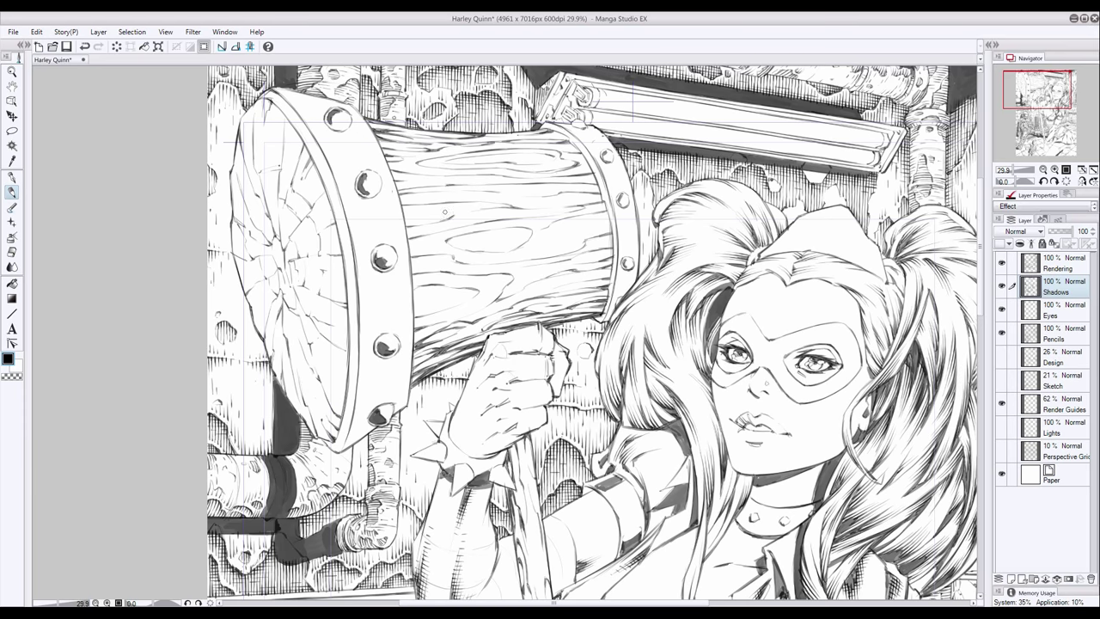
drag(572, 287, 612, 271)
drag(410, 373, 454, 354)
drag(422, 352, 464, 335)
drag(526, 130, 563, 143)
drag(422, 130, 480, 138)
drag(380, 140, 416, 149)
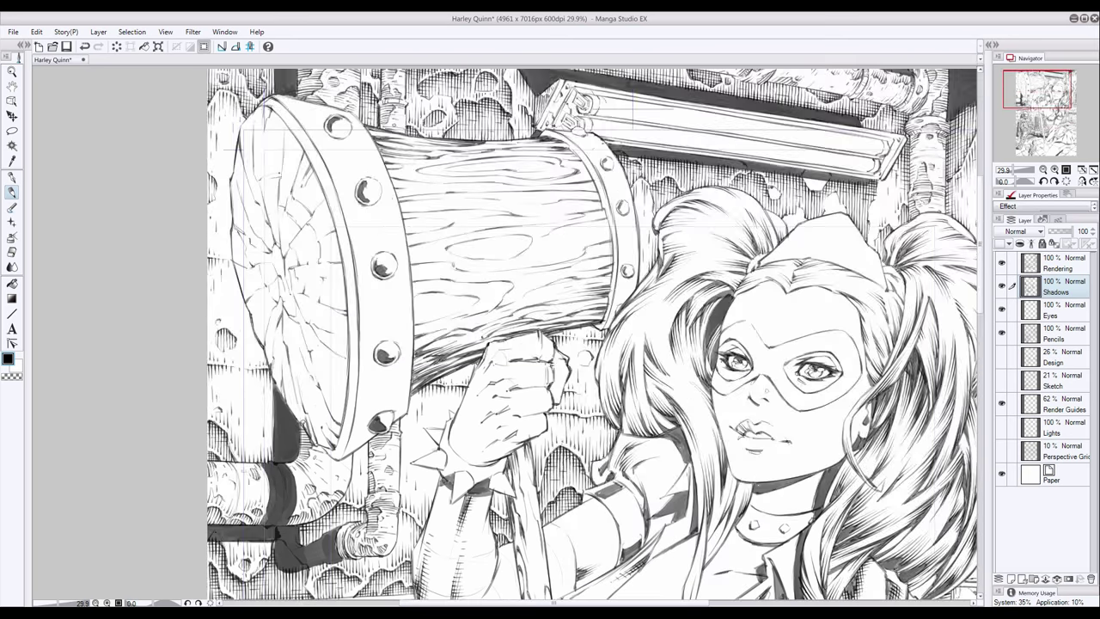
Shade the lower half of the cracked mallet face with dark strokes following the cracks
drag(311, 436, 292, 378)
drag(281, 321, 268, 297)
key(p)
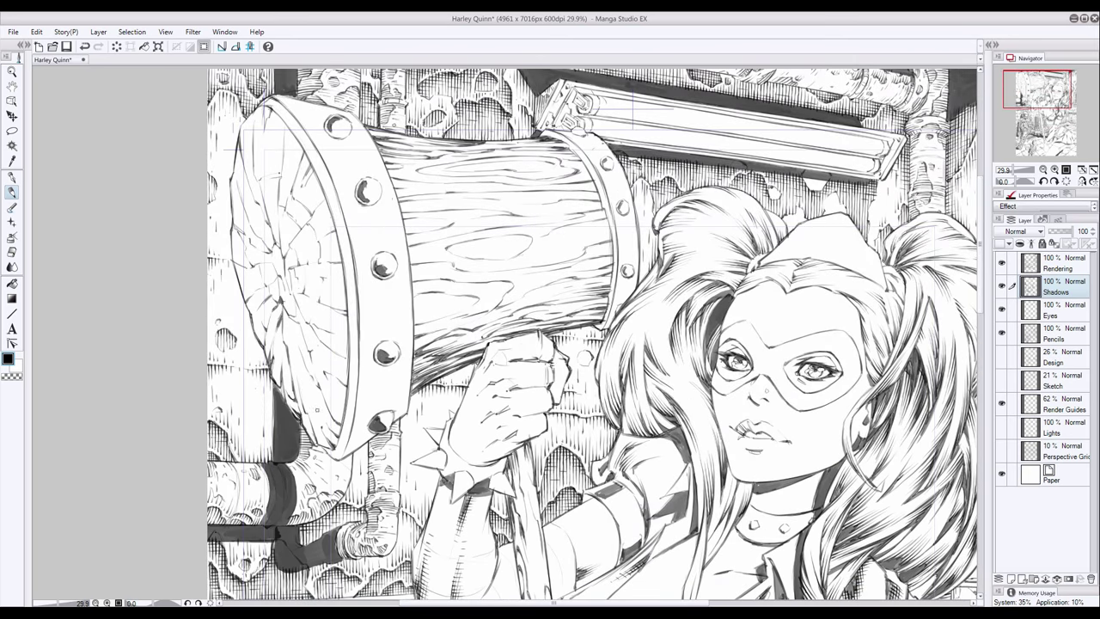
drag(325, 407, 313, 445)
drag(315, 394, 303, 443)
drag(299, 375, 286, 401)
drag(301, 340, 291, 416)
drag(299, 316, 288, 356)
mouse_move(291, 325)
mouse_down()
mouse_move(297, 371)
mouse_move(272, 387)
mouse_move(265, 355)
mouse_up()
drag(299, 304, 290, 346)
Add shadow strokes along the upper rim and far edge of the cracked mallet face
drag(279, 113, 284, 139)
drag(246, 118, 251, 146)
drag(248, 161, 237, 251)
drag(273, 234, 266, 247)
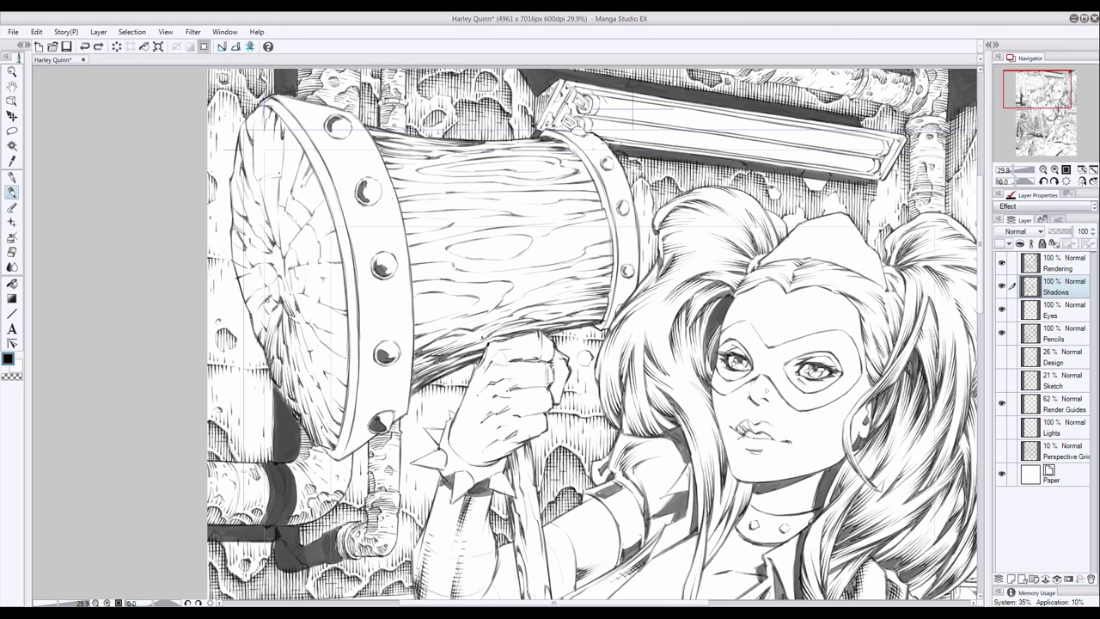
Deepen the cracks just below the mallet face's centre and near its lowest rim
drag(268, 301, 263, 311)
drag(268, 315, 255, 335)
drag(339, 407, 325, 435)
drag(316, 333, 306, 381)
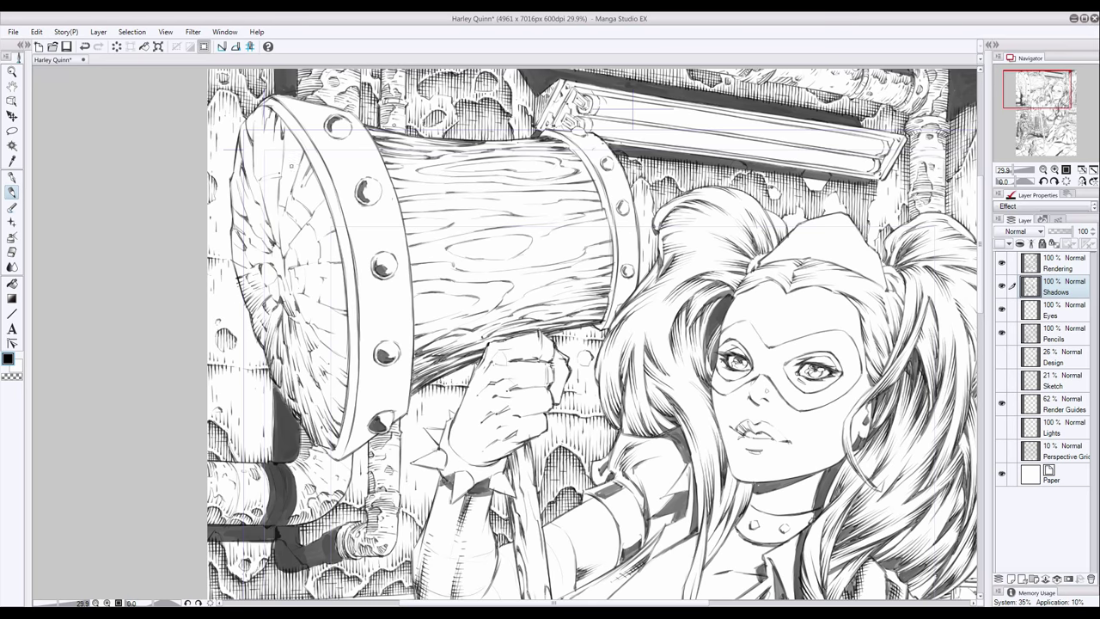
Darken the far rim of the mallet face with short strokes running in towards its centre
drag(253, 134, 245, 167)
drag(244, 193, 238, 215)
mouse_move(271, 181)
mouse_down()
mouse_move(266, 207)
mouse_move(255, 190)
mouse_up()
drag(239, 203, 232, 215)
drag(239, 238, 232, 273)
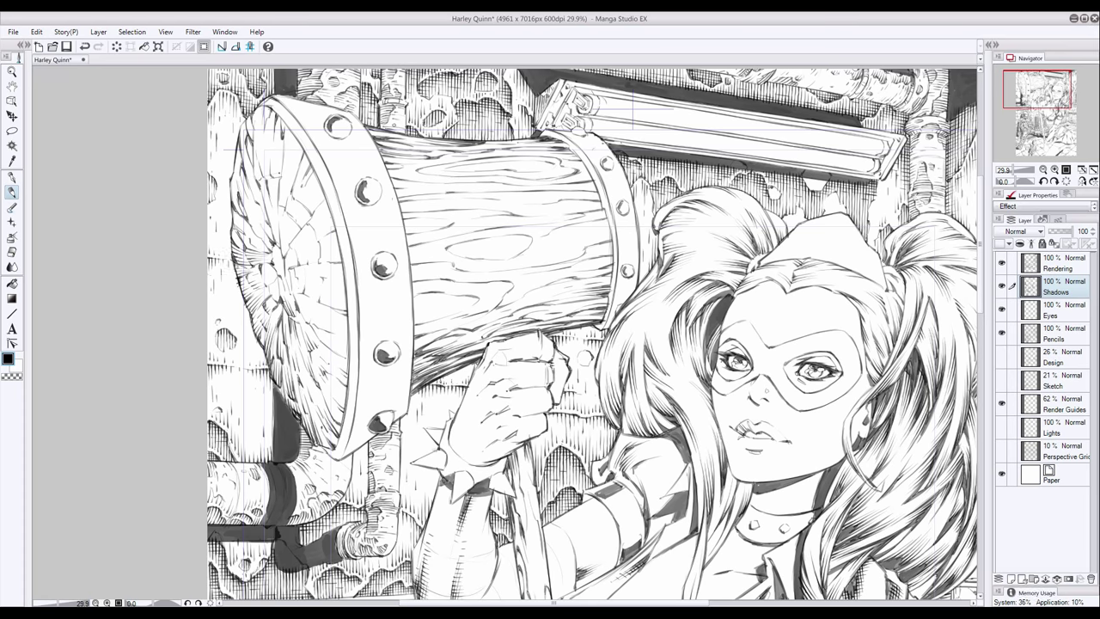
drag(258, 187, 250, 220)
drag(268, 275, 263, 285)
drag(249, 208, 232, 233)
drag(243, 217, 232, 247)
Add fine shadow strokes to the cracked wood between the mallet face's centre and its top
drag(268, 137, 263, 160)
drag(275, 177, 268, 197)
drag(270, 201, 256, 236)
drag(268, 137, 261, 172)
mouse_move(273, 179)
mouse_down()
mouse_move(267, 208)
mouse_move(241, 196)
mouse_up()
drag(242, 146, 236, 165)
mouse_move(246, 122)
mouse_down()
mouse_move(241, 141)
mouse_move(255, 138)
mouse_up()
mouse_move(282, 117)
mouse_down()
mouse_move(277, 142)
mouse_move(295, 160)
mouse_up()
drag(293, 219, 288, 236)
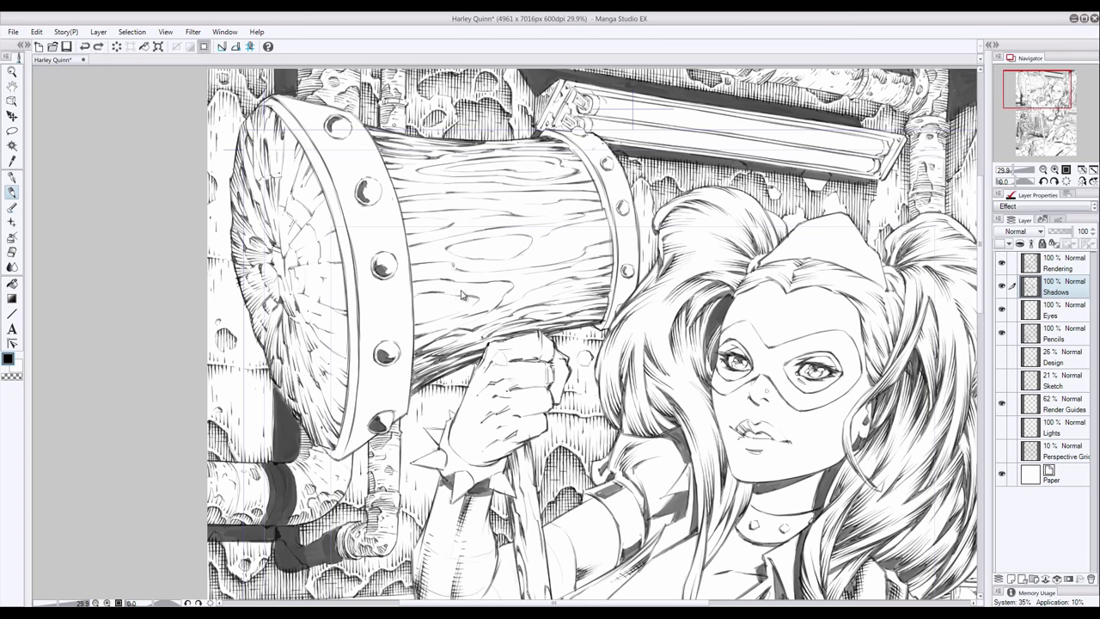
drag(273, 111, 267, 144)
Add small shadow strokes to the cracked segments of the mallet face beside the large metal band
mouse_move(347, 292)
mouse_down()
mouse_move(335, 299)
mouse_move(334, 332)
mouse_up()
drag(337, 377, 330, 394)
drag(306, 337, 299, 347)
drag(329, 347, 323, 362)
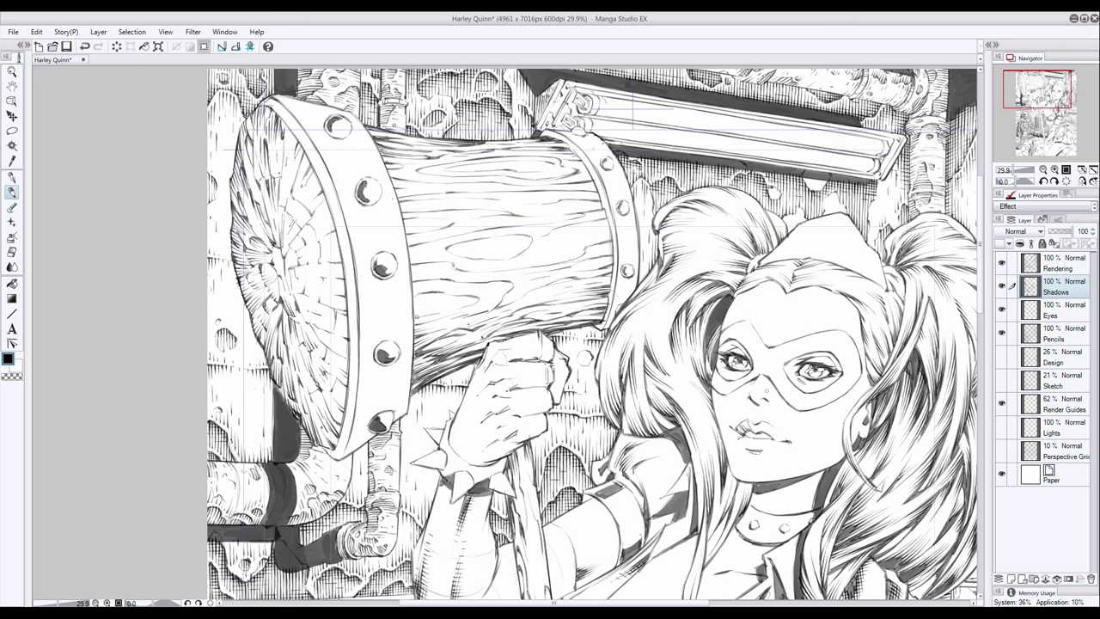
Add dark grain strokes to the mallet head beside the small metal band, undoing the last stroke
drag(592, 233, 612, 240)
drag(615, 252, 589, 258)
drag(615, 260, 577, 271)
drag(433, 267, 372, 277)
key(ctrl+z)
Draw cast shadows beside the rivets on the mallet's large metal band and switch to the Rendering layer
mouse_move(375, 347)
mouse_down()
mouse_move(388, 368)
mouse_move(376, 367)
mouse_up()
drag(365, 421, 371, 438)
drag(352, 179, 364, 195)
drag(319, 111, 334, 129)
click(1064, 263)
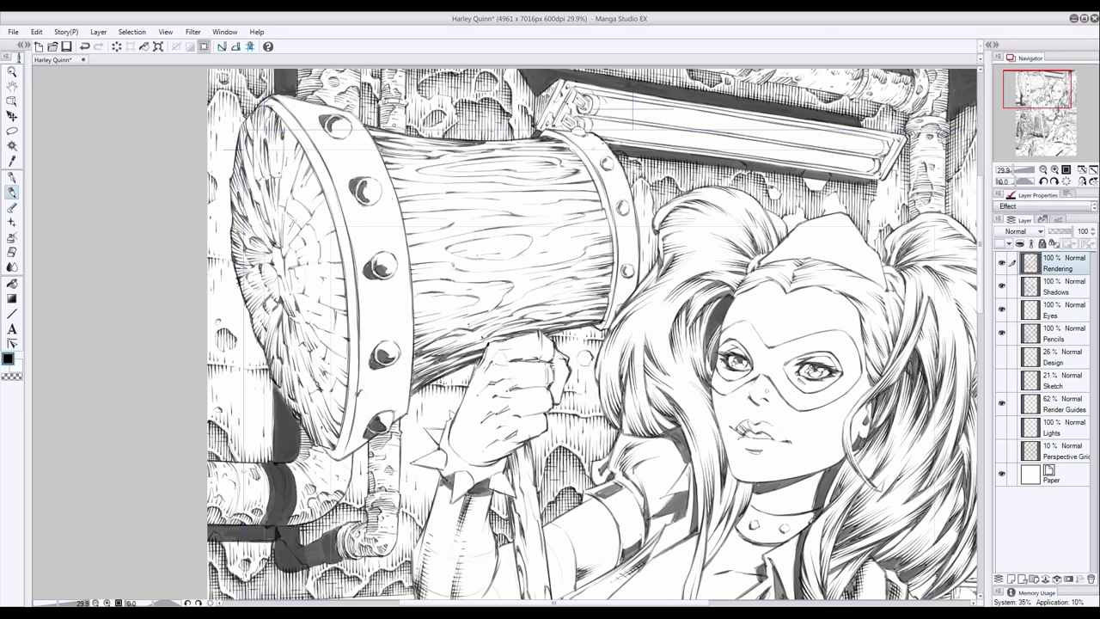
Draw small dents and chips between the rivets on the mallet's large metal band
drag(356, 230, 366, 253)
drag(322, 144, 333, 176)
drag(393, 196, 400, 216)
drag(293, 110, 313, 122)
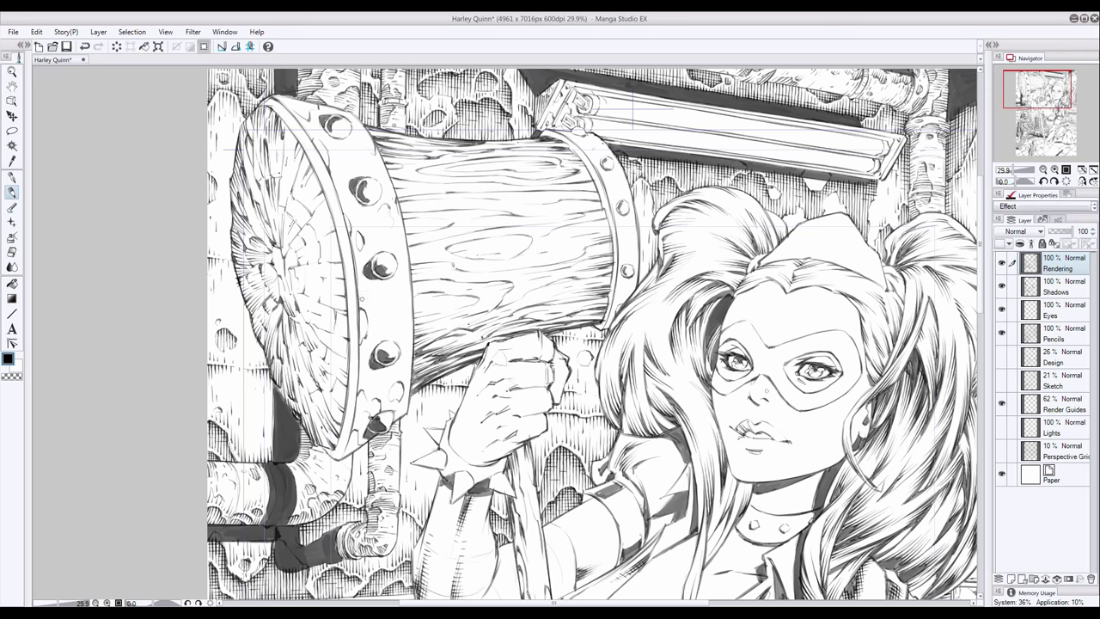
Hatch the dents and front rim on the lower half of the mallet's large metal band
drag(404, 310, 409, 323)
mouse_move(347, 455)
mouse_down()
mouse_move(377, 399)
mouse_move(359, 426)
mouse_up()
mouse_move(405, 393)
mouse_down()
mouse_move(379, 383)
mouse_move(389, 383)
mouse_up()
drag(407, 312, 404, 347)
drag(370, 298, 360, 272)
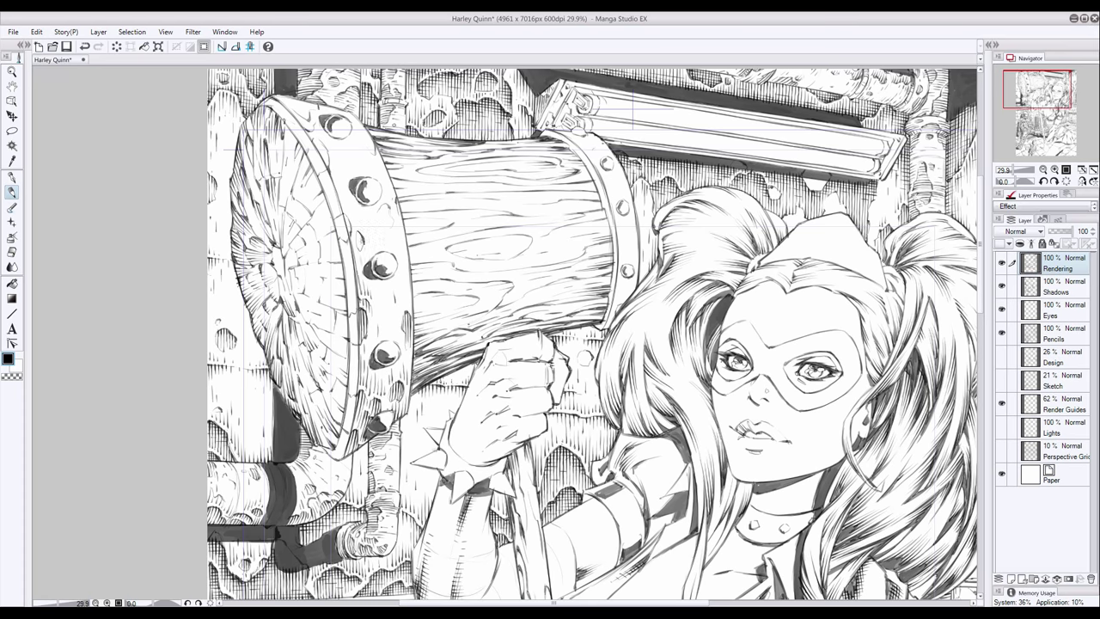
Hatch the rest of the large metal band's front rim and add worn shading to the mallet's small metal band
mouse_move(327, 165)
mouse_down()
mouse_move(300, 101)
mouse_move(305, 129)
mouse_up()
drag(336, 172, 332, 161)
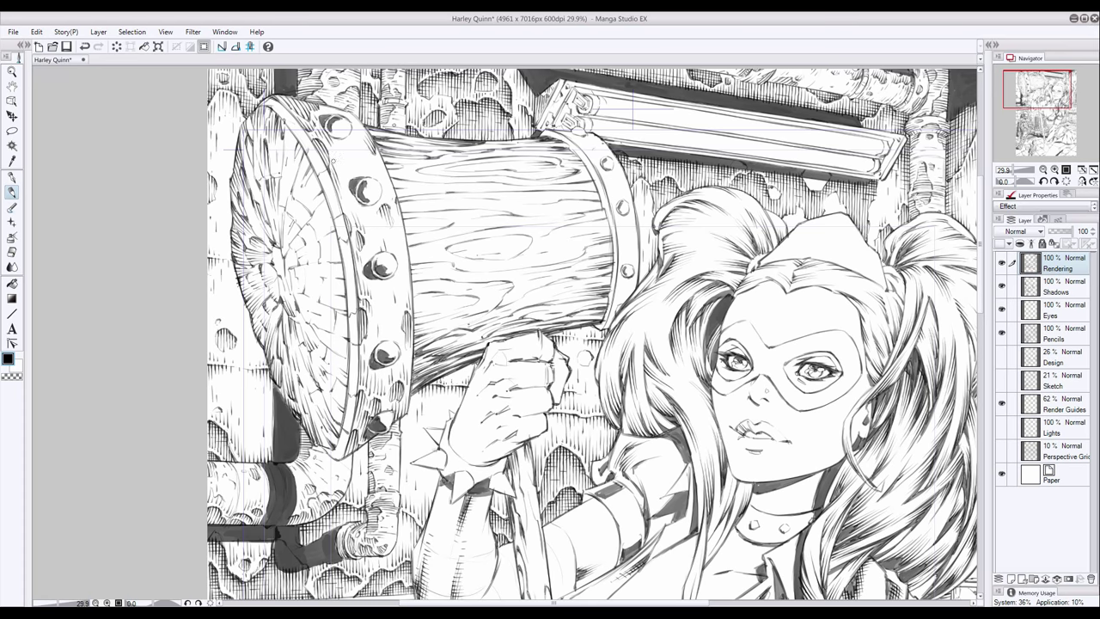
drag(357, 122, 324, 108)
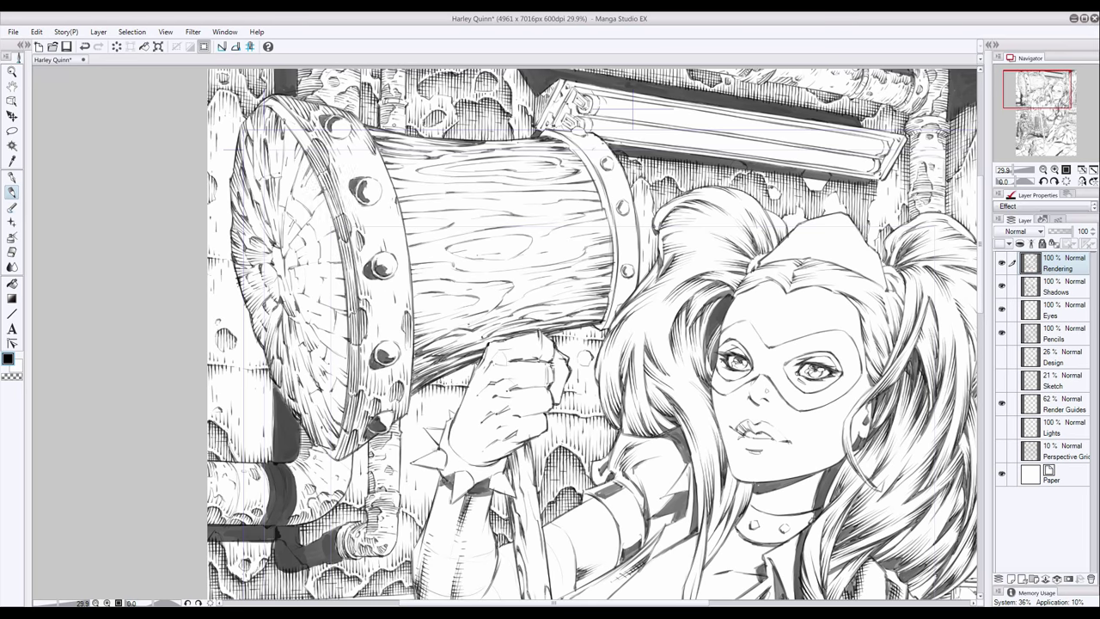
drag(347, 435, 325, 453)
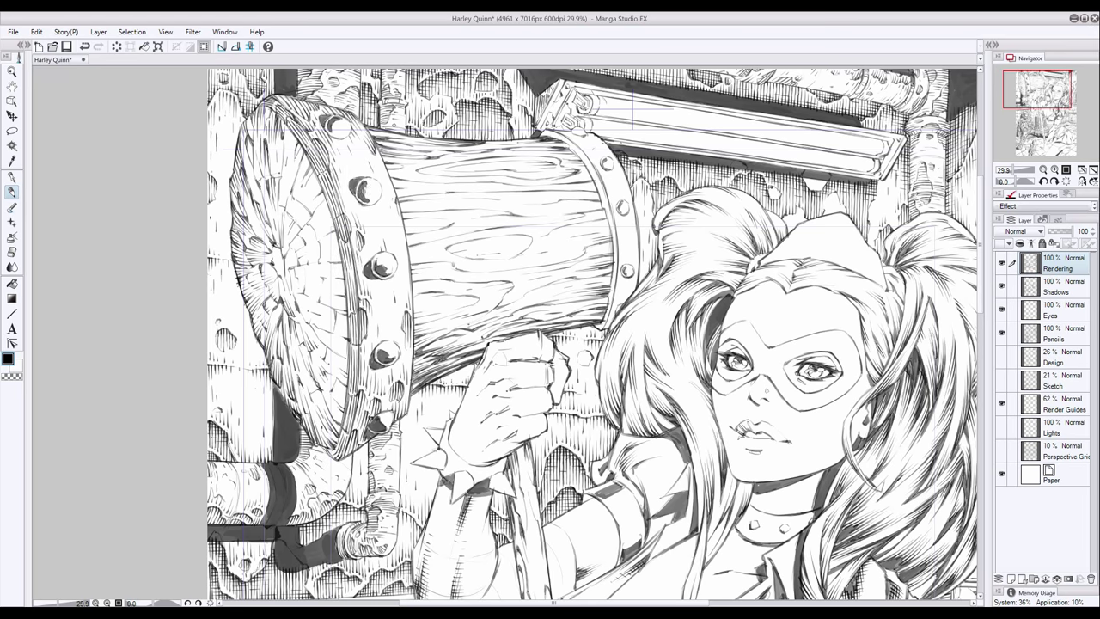
mouse_move(606, 185)
mouse_down()
mouse_move(614, 326)
mouse_move(622, 236)
mouse_move(569, 139)
mouse_up()
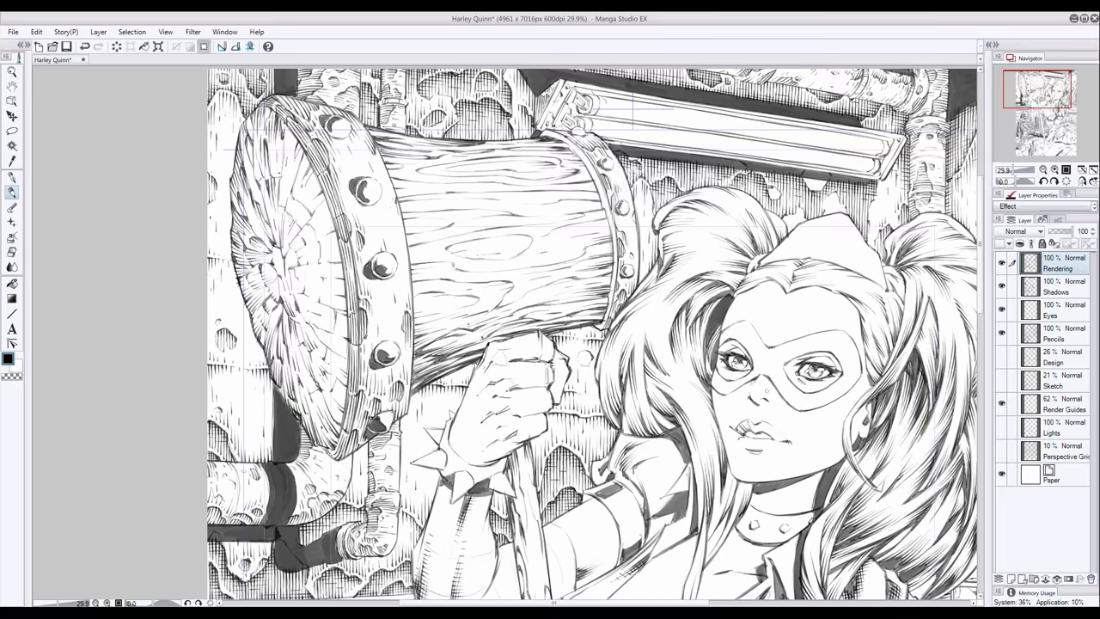
Add tapering shadow strokes to the costume's bust cup and neckline edge above the corset, undoing the last stroke
key(ctrl+0)
scroll(594, 370, up, 2)
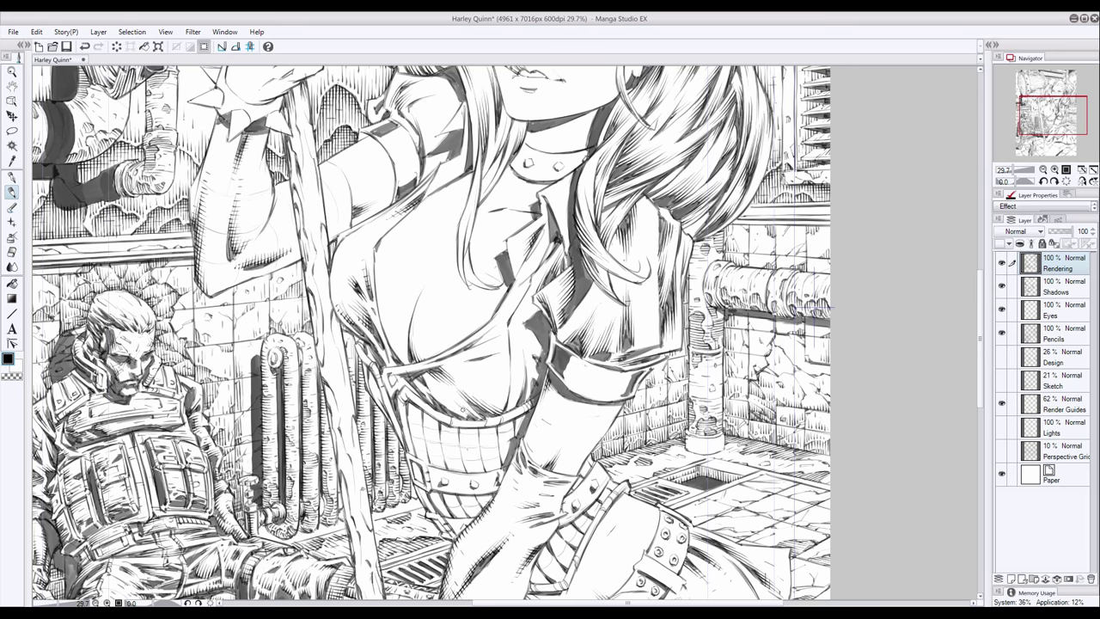
drag(432, 390, 475, 381)
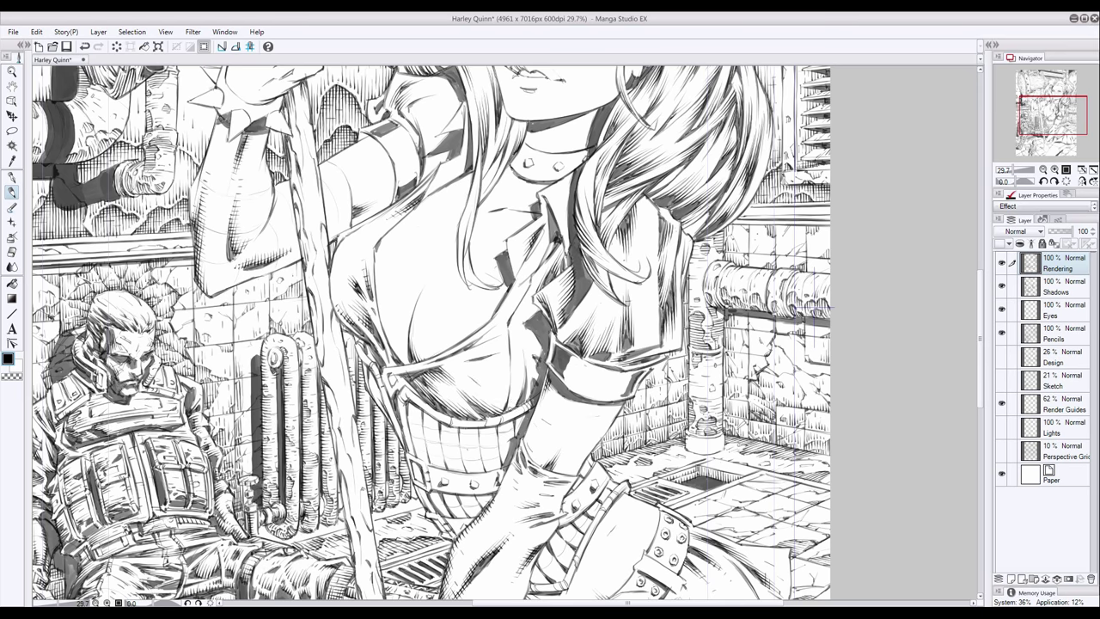
drag(519, 350, 534, 394)
mouse_move(472, 361)
mouse_down()
mouse_move(505, 352)
mouse_move(505, 325)
mouse_up()
mouse_move(483, 402)
mouse_down()
mouse_move(505, 415)
mouse_move(481, 405)
mouse_move(471, 417)
mouse_up()
key(ctrl+z)
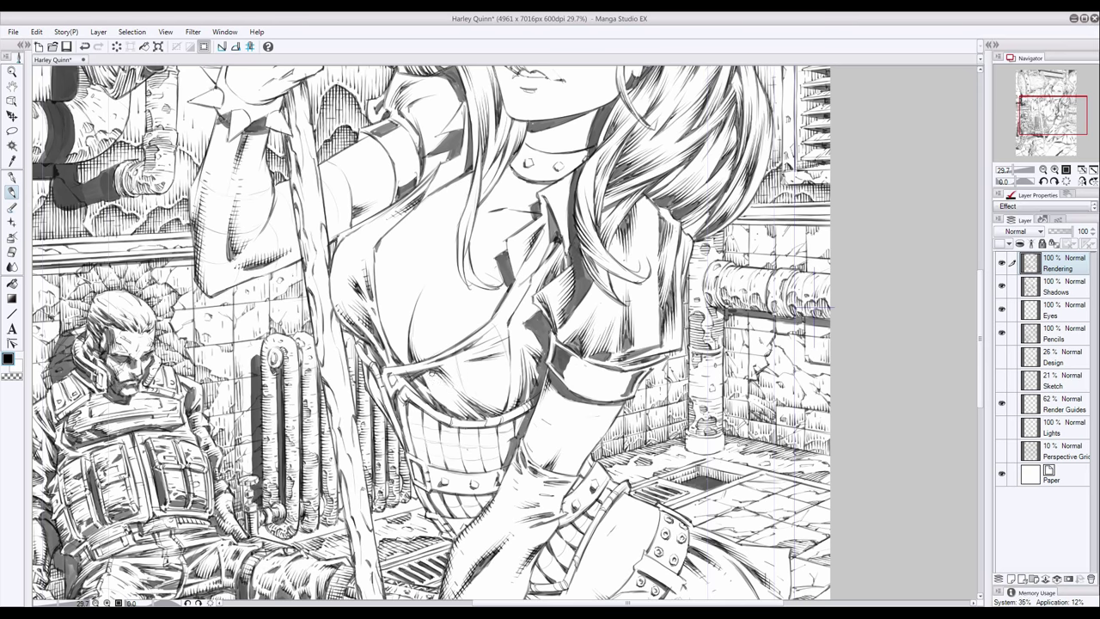
Hatch the neckline edge, jacket lapel and shoulder, and the sleeve and glove of the raised upper arm
drag(501, 326, 472, 347)
mouse_move(552, 242)
mouse_down()
mouse_move(526, 277)
mouse_move(565, 301)
mouse_up()
drag(640, 205, 629, 219)
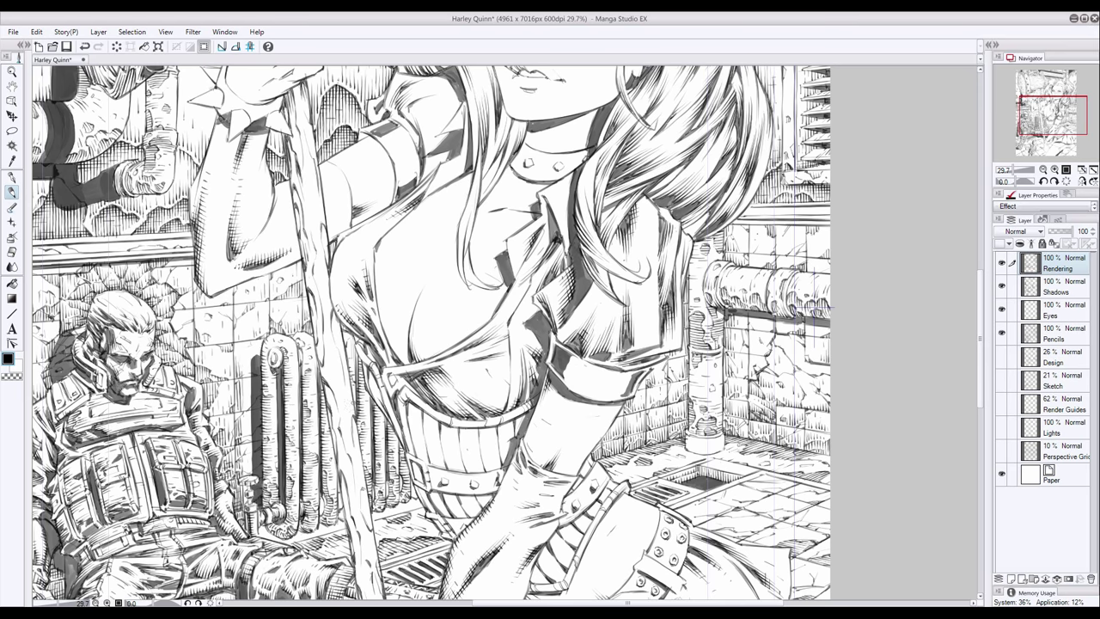
drag(377, 206, 354, 226)
drag(342, 161, 326, 174)
drag(445, 140, 428, 177)
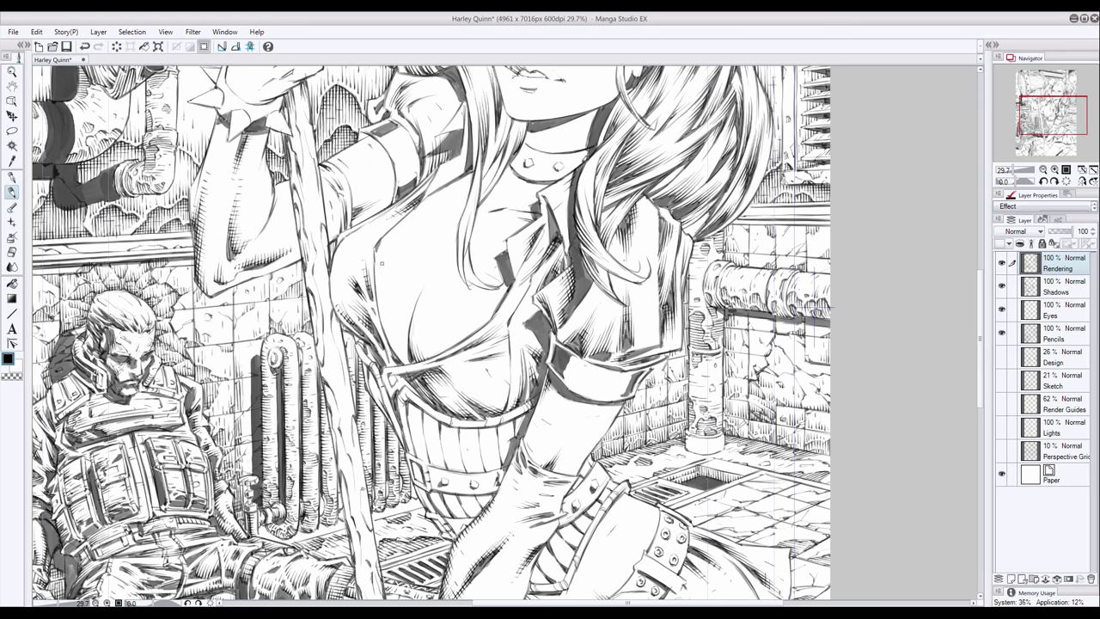
Show the Render Guides layer and hatch the raised arm's upper band and wrist area on the Pencils layer
scroll(430, 333, up, 3)
key(e)
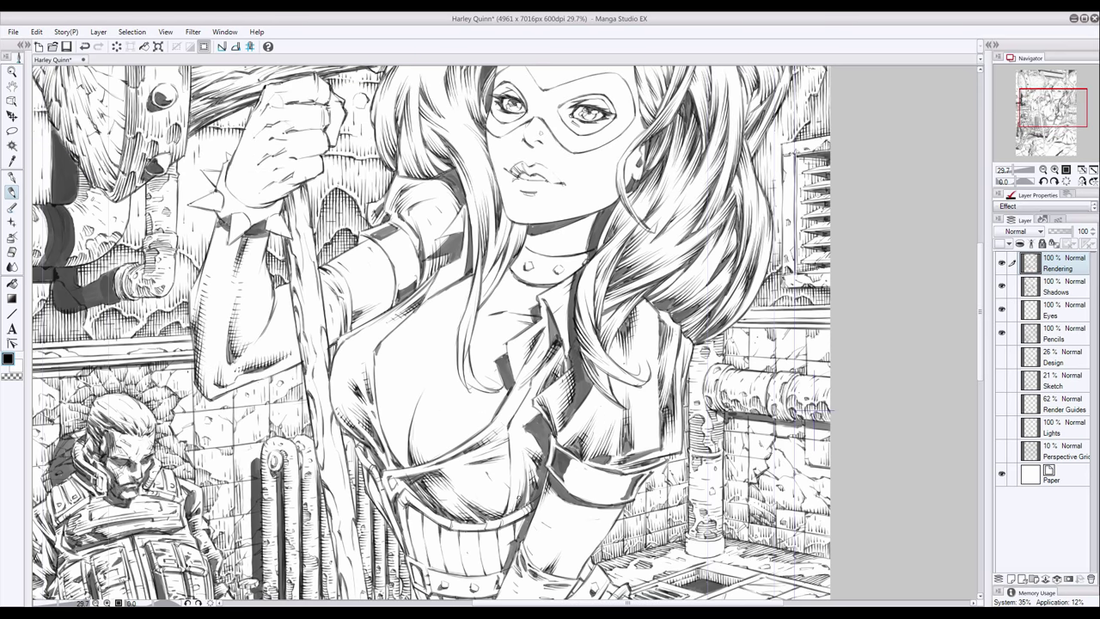
key(p)
click(1001, 403)
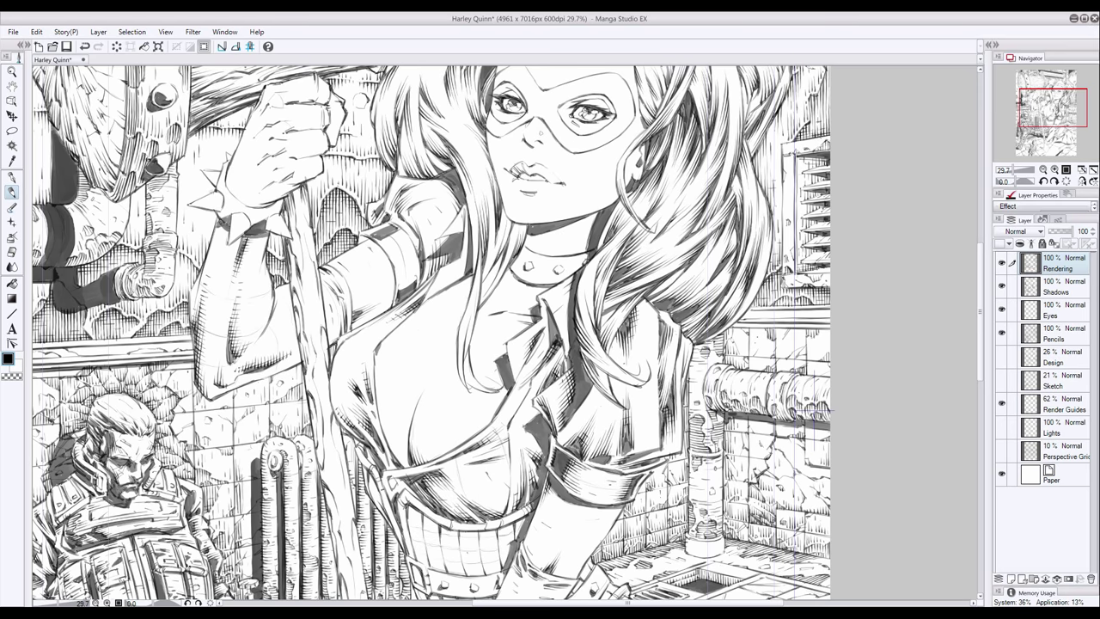
ctrl+shift+click(626, 490)
scroll(516, 387, up, 1)
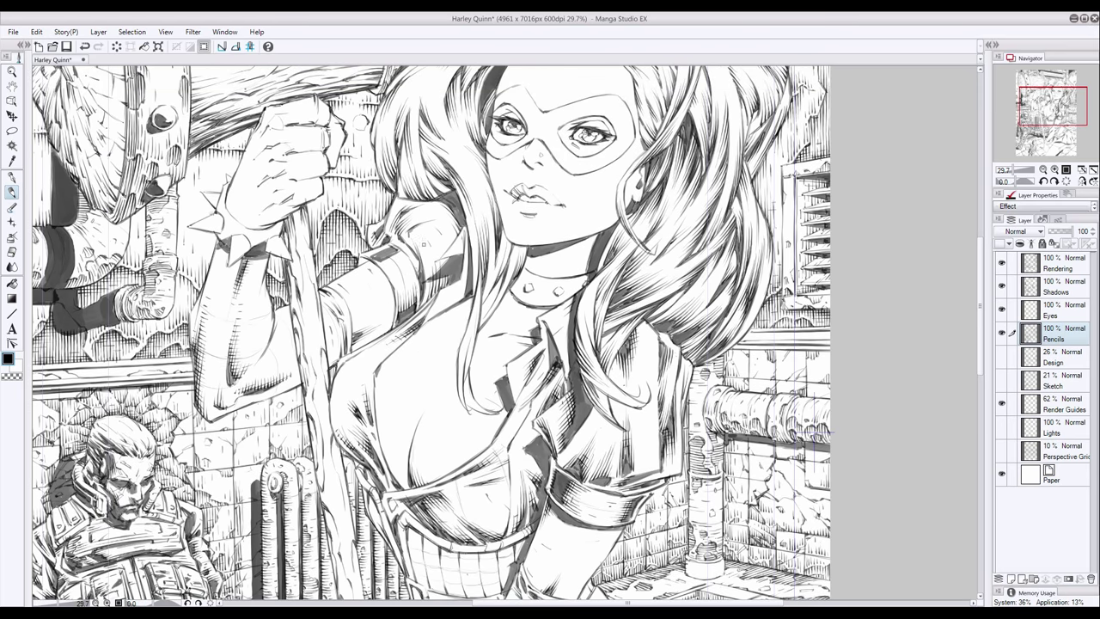
mouse_move(377, 265)
mouse_down()
mouse_move(399, 251)
mouse_move(407, 303)
mouse_up()
drag(226, 218, 238, 204)
drag(234, 184, 256, 213)
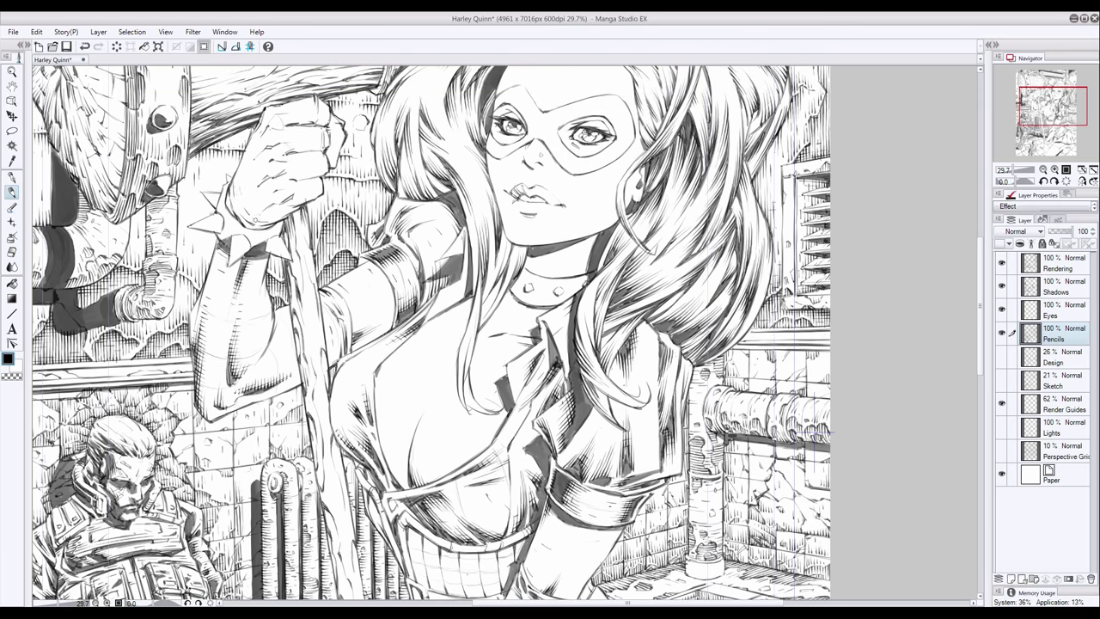
Switch to the Rendering layer and hatch the shaded parts of the studded choker
ctrl+shift+click(543, 300)
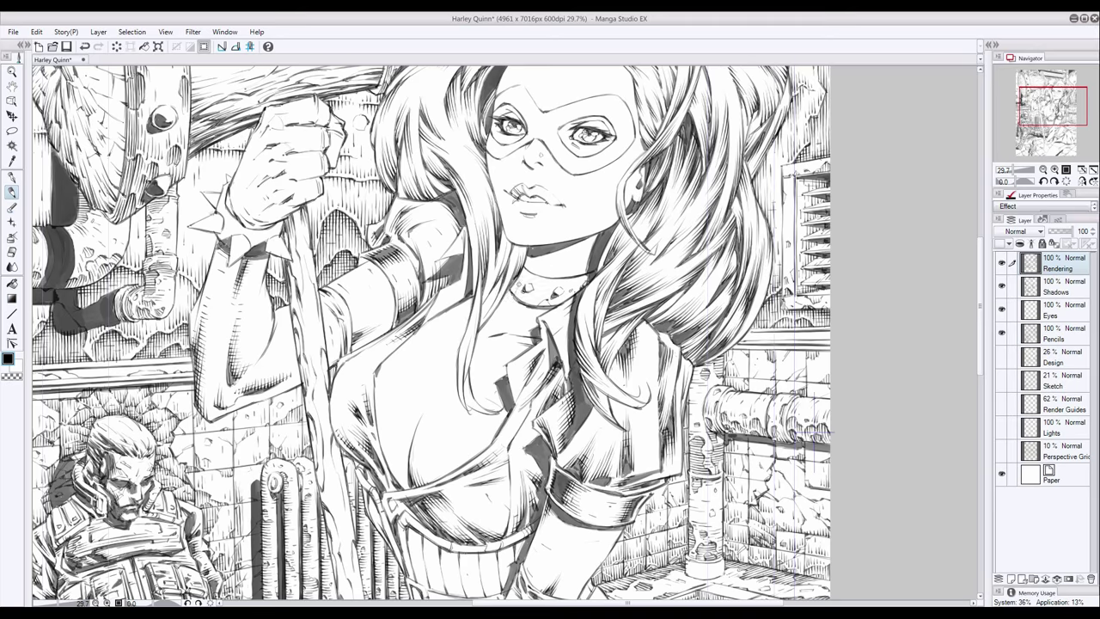
drag(512, 292, 545, 303)
drag(520, 282, 528, 270)
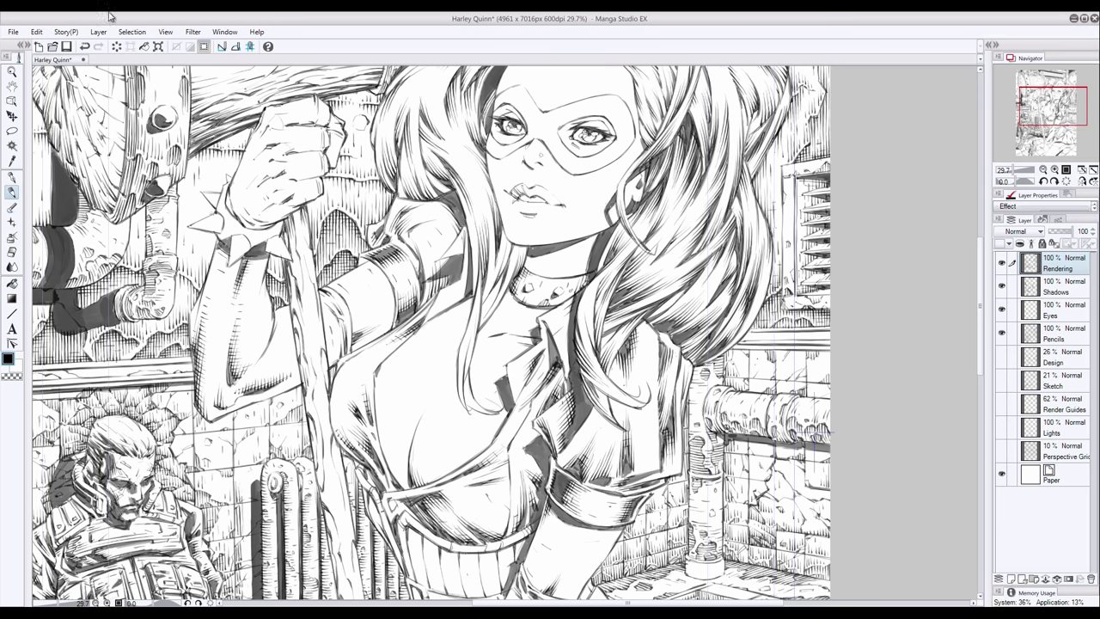
Show the Lights layer and add shading strokes to the pointed headpiece between the pigtails
scroll(610, 211, up, 3)
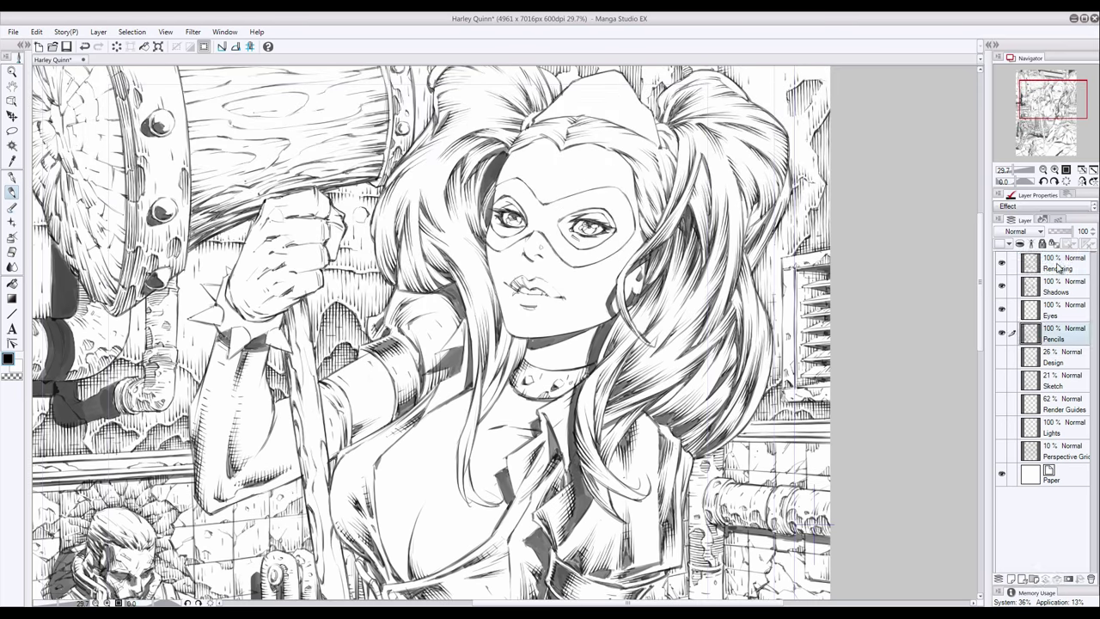
click(1001, 426)
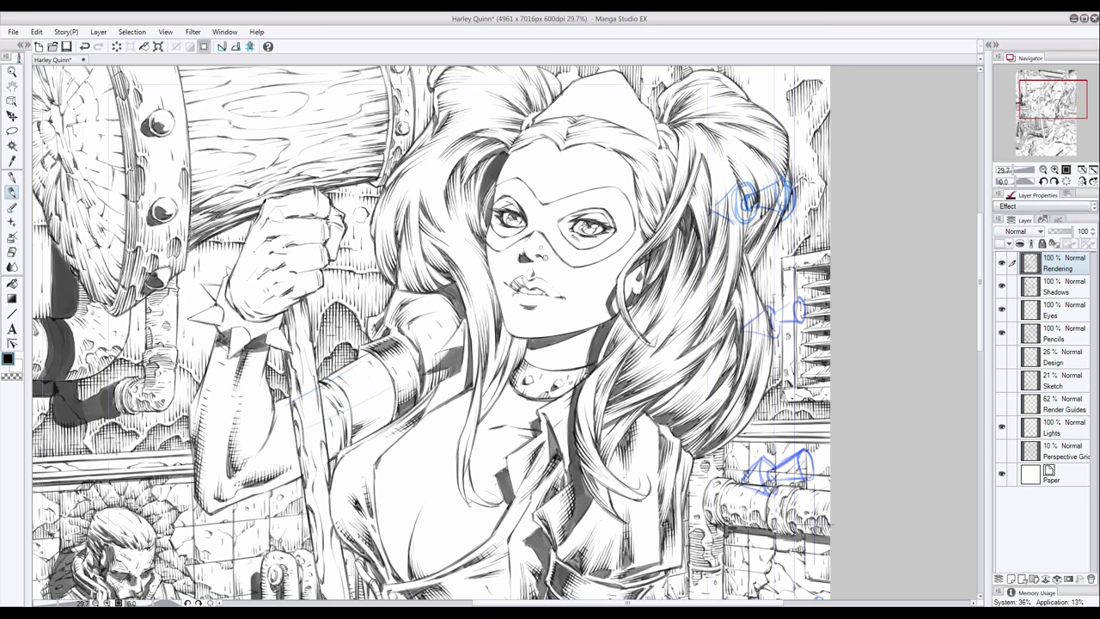
scroll(597, 152, up, 1)
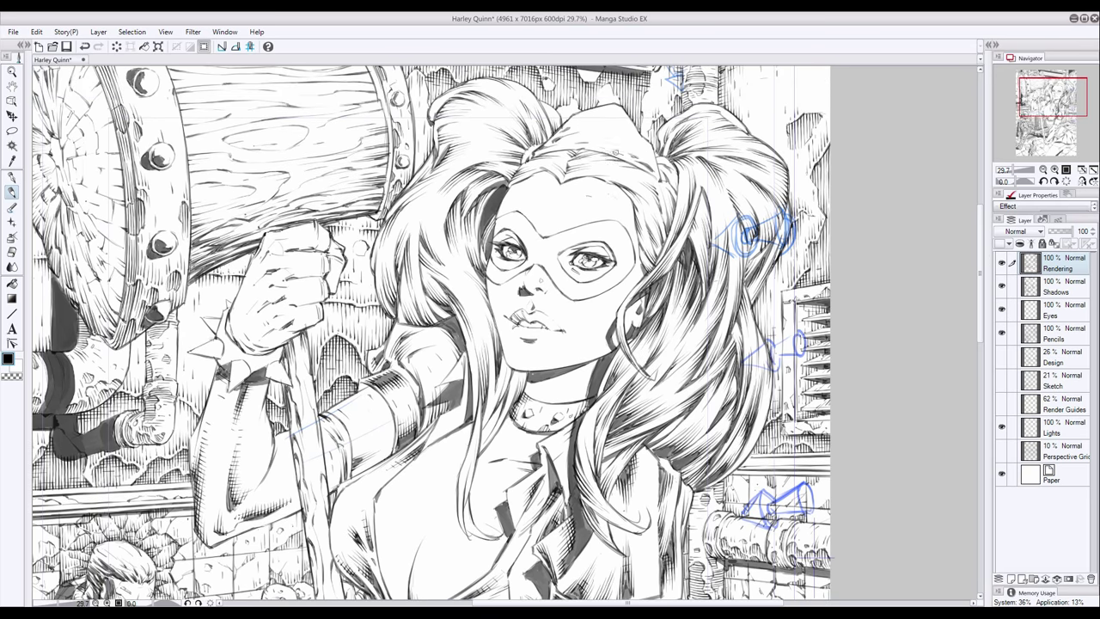
drag(627, 153, 658, 174)
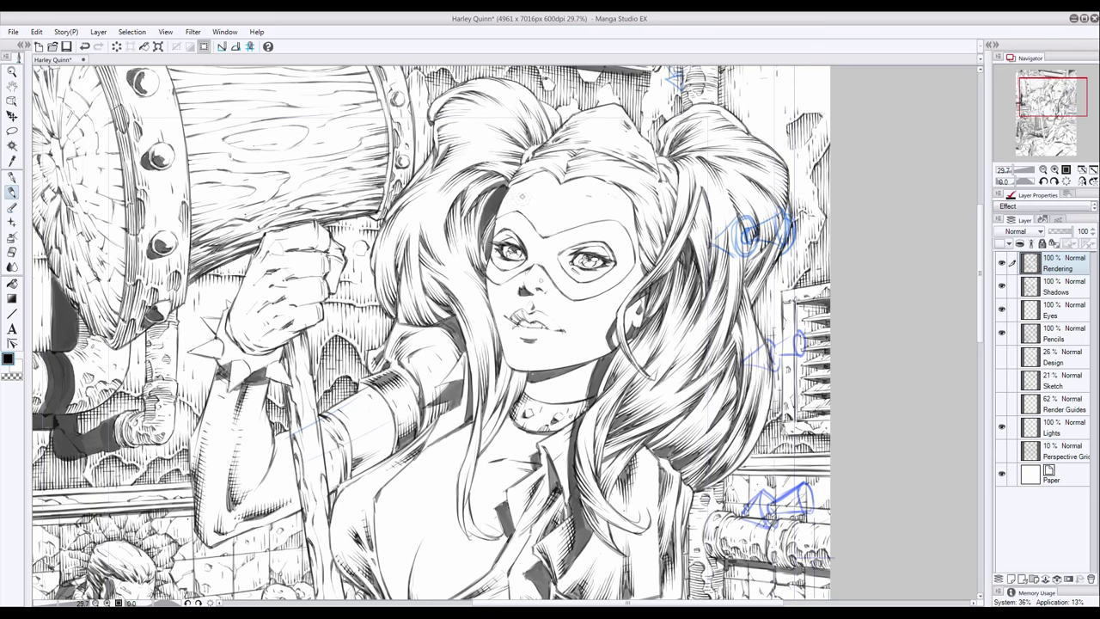
Hatch the corset panels beneath the bust and the buckled belt above the skirt
scroll(430, 335, down, 5)
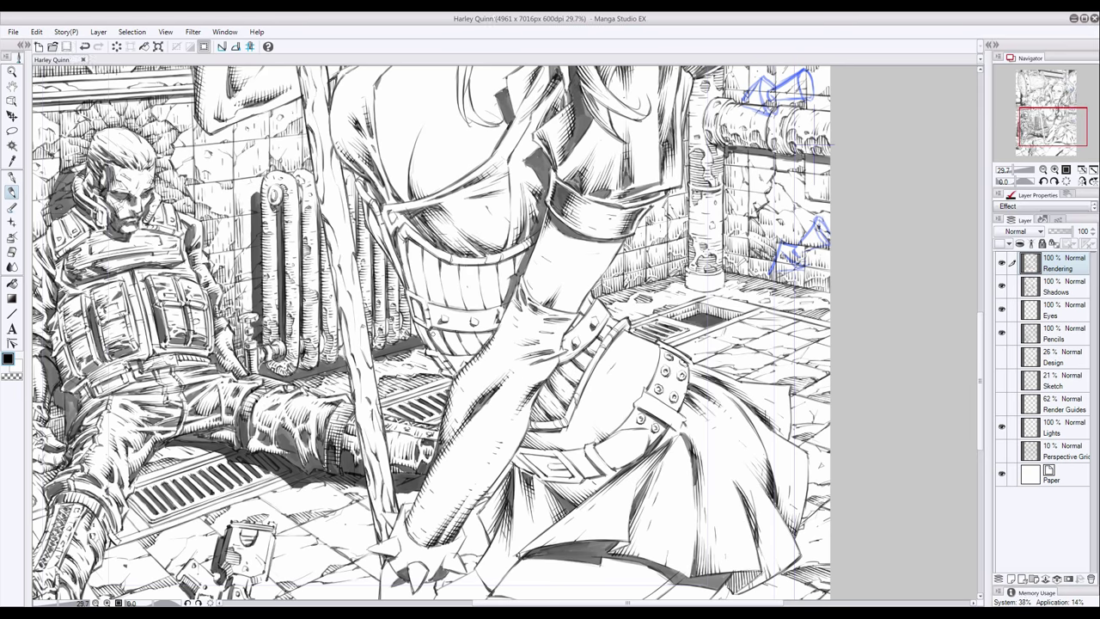
drag(421, 295, 410, 242)
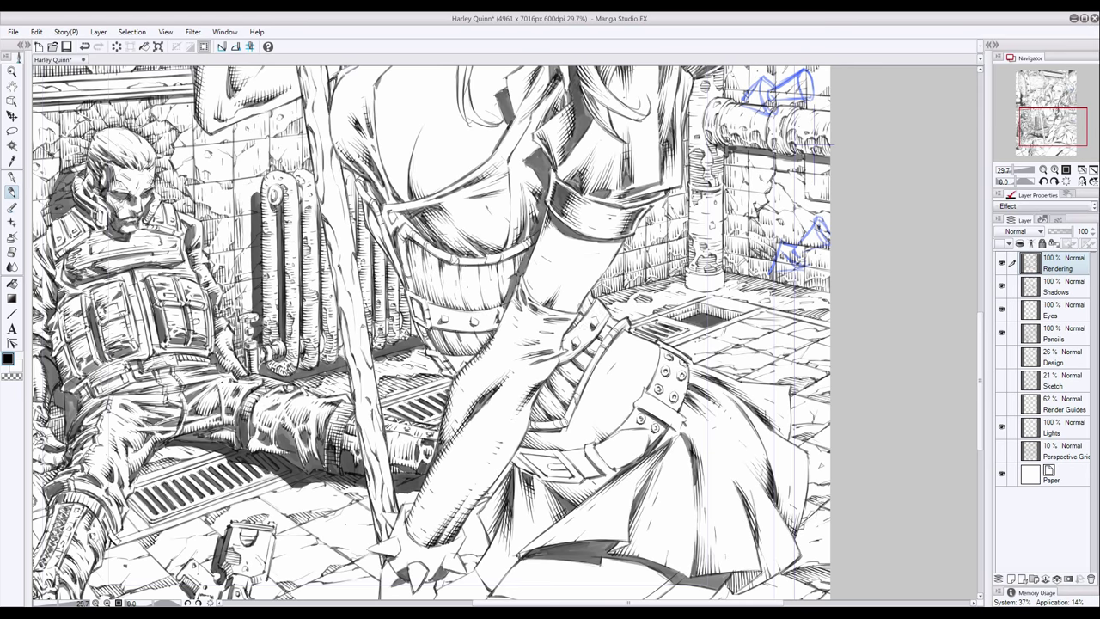
drag(446, 194, 400, 206)
drag(382, 239, 371, 210)
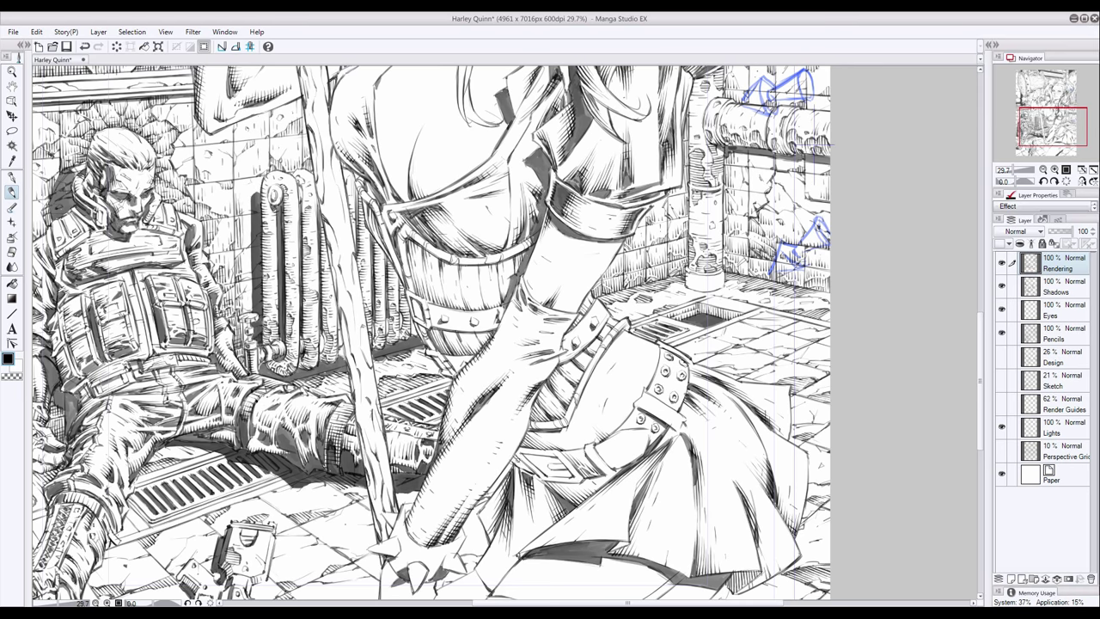
drag(596, 465, 636, 448)
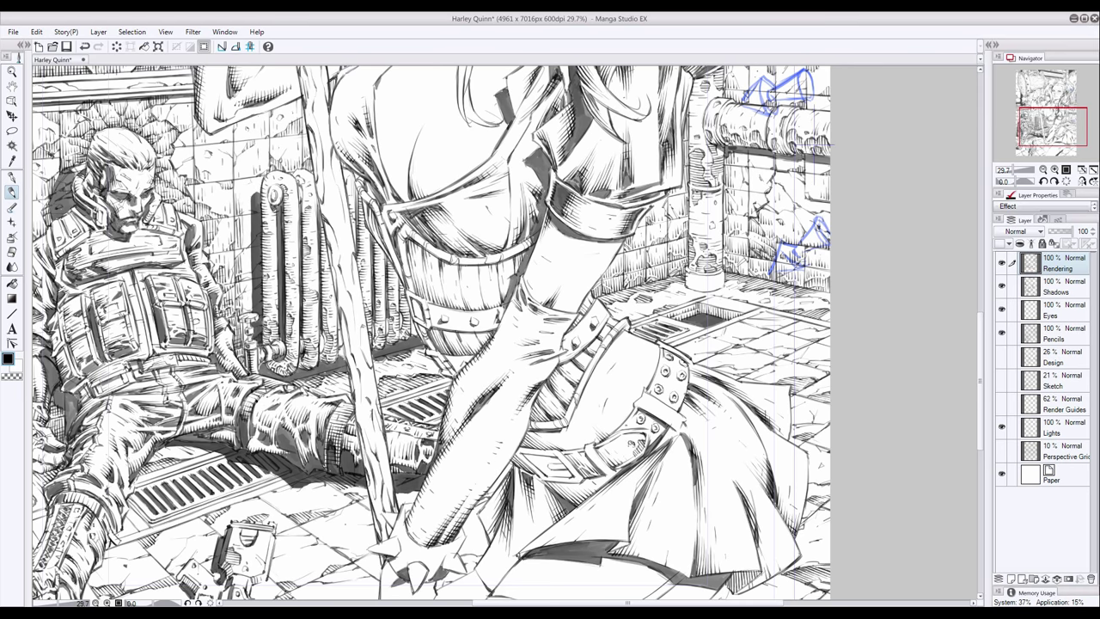
drag(526, 455, 577, 479)
Hatch the corset's studded strap, its lower panels and the waist straps beside the planted arm
drag(438, 302, 428, 326)
drag(465, 308, 432, 331)
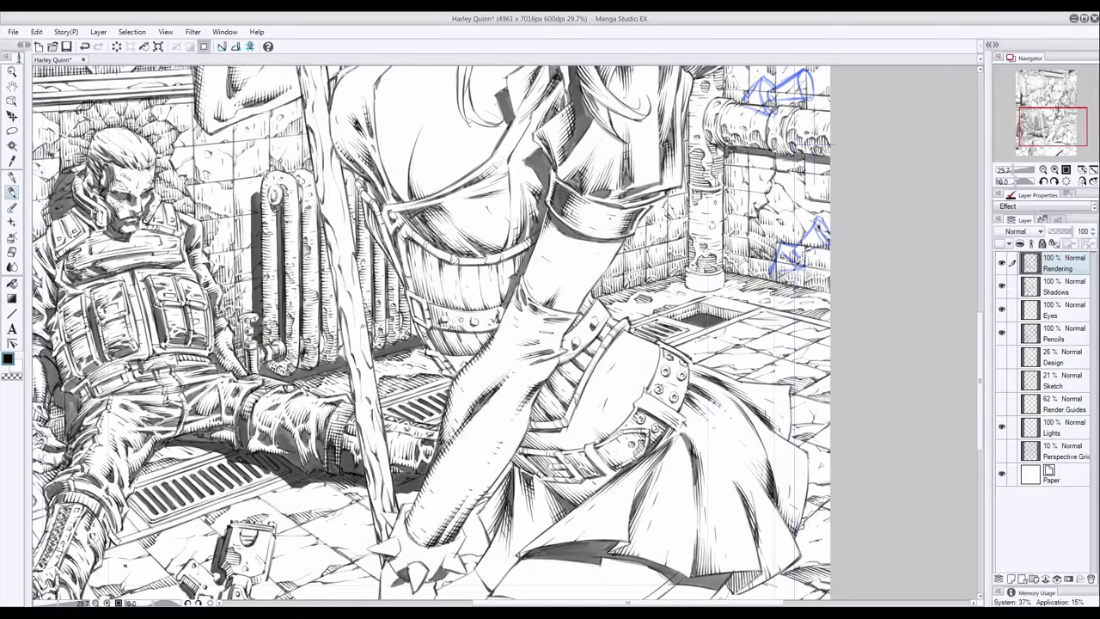
drag(504, 308, 481, 329)
drag(424, 298, 413, 321)
drag(450, 332, 465, 371)
drag(574, 337, 561, 363)
drag(470, 359, 461, 364)
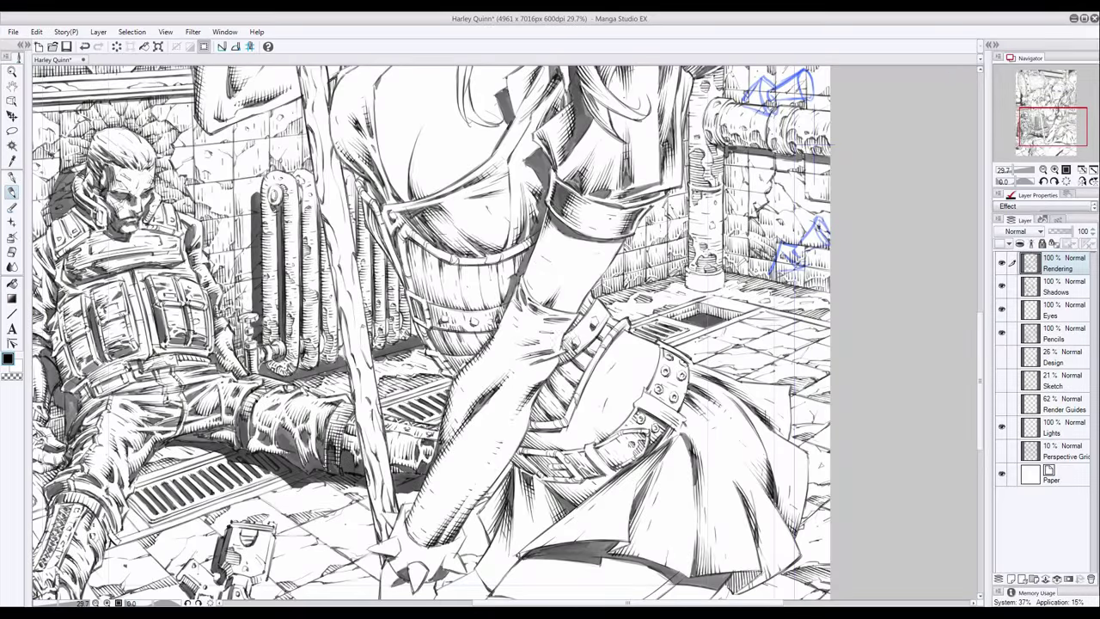
Add strokes to the thigh's garter strap and show the Render Guides layer at 33% opacity
scroll(647, 354, down, 5)
scroll(598, 505, up, 5)
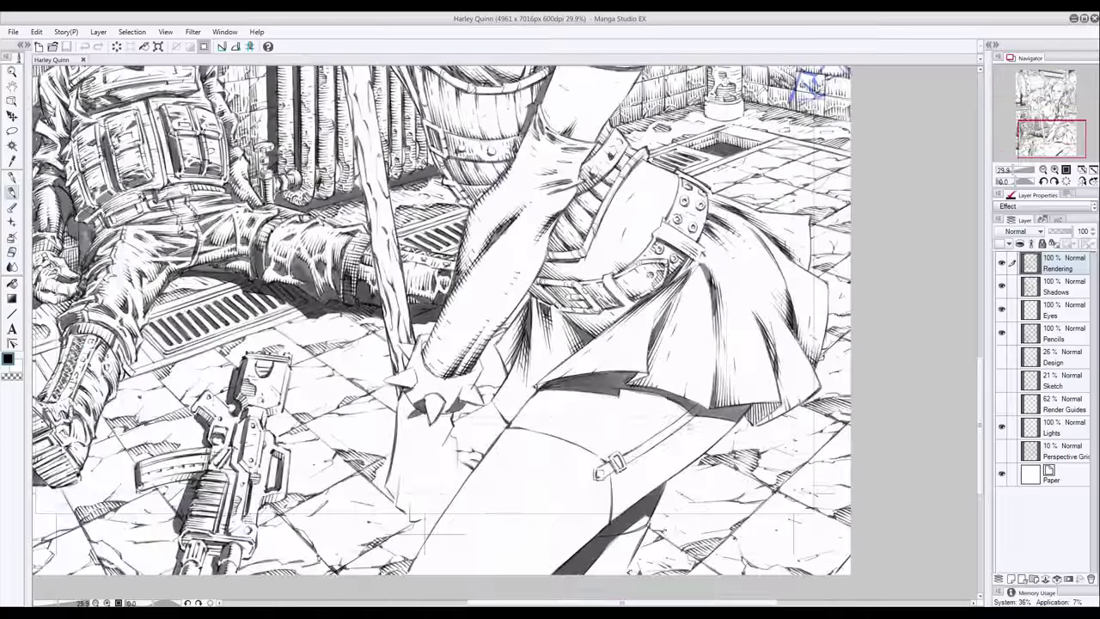
drag(700, 414, 612, 475)
click(1057, 404)
click(1001, 402)
drag(1074, 232, 1062, 232)
click(1057, 263)
Draw a zigzag lace trim along the stocking's top edge on the Rendering layer
mouse_move(507, 460)
mouse_down()
mouse_move(576, 545)
mouse_move(571, 511)
mouse_up()
drag(588, 445, 599, 458)
drag(534, 433, 550, 424)
drag(616, 476, 619, 519)
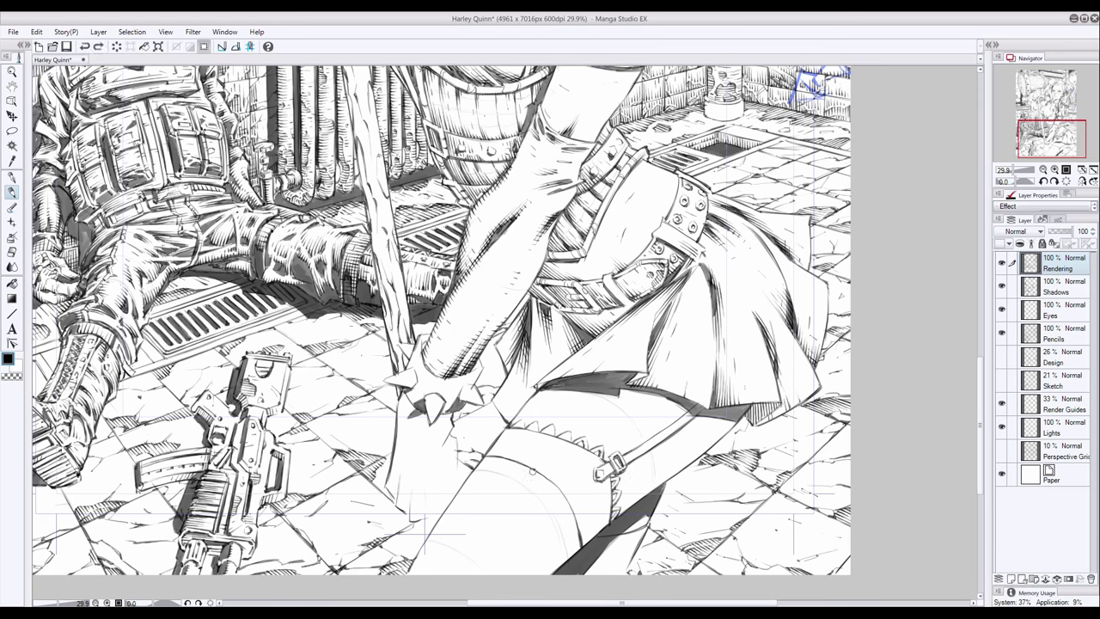
drag(534, 428, 516, 425)
Erase the rough planted hand from the Pencils layer and draw a clean fist with shaded knuckles on a new layer
key(e)
ctrl+shift+click(447, 477)
mouse_move(391, 430)
mouse_down()
mouse_move(392, 495)
mouse_move(453, 507)
mouse_up()
key(ctrl+shift+n)
mouse_move(385, 471)
mouse_down()
mouse_move(403, 517)
mouse_move(459, 481)
mouse_up()
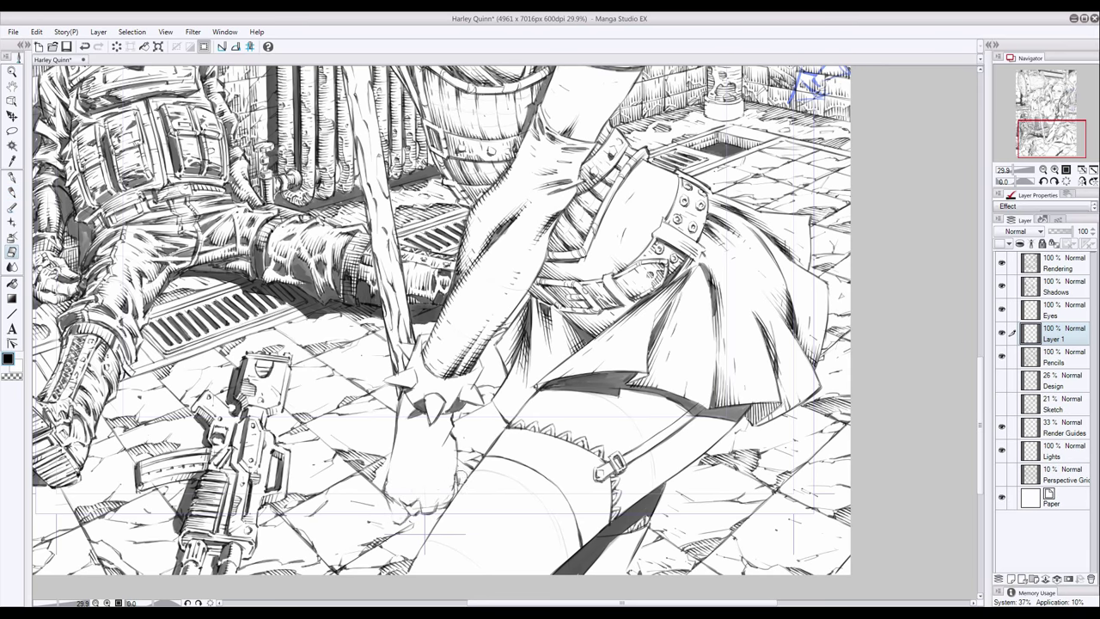
key(p)
drag(385, 494, 455, 514)
drag(404, 395, 460, 417)
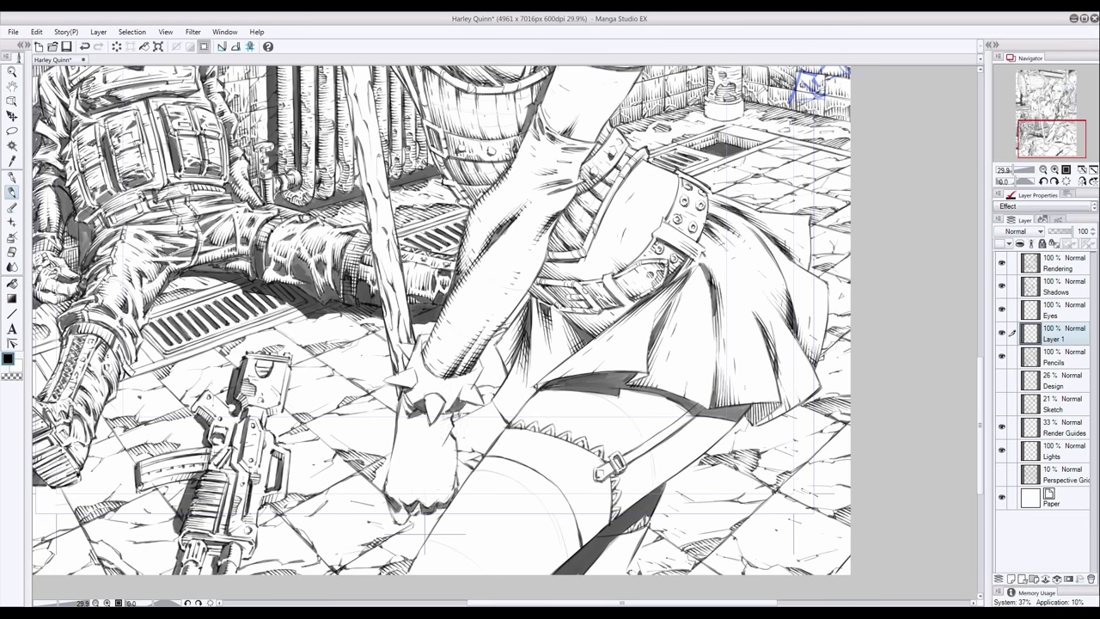
Touch up the floor around the planted fist on the Pencils layer and darken the shadow beneath it on Layer 1
key(alt+bracketleft)
drag(424, 532, 464, 509)
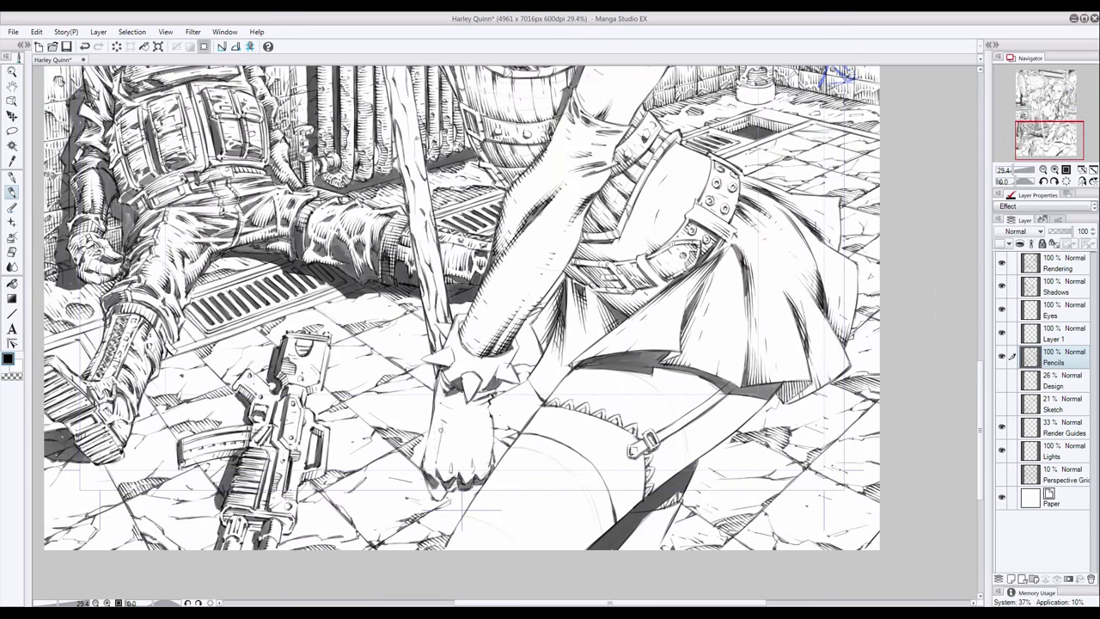
key(e)
click(1056, 286)
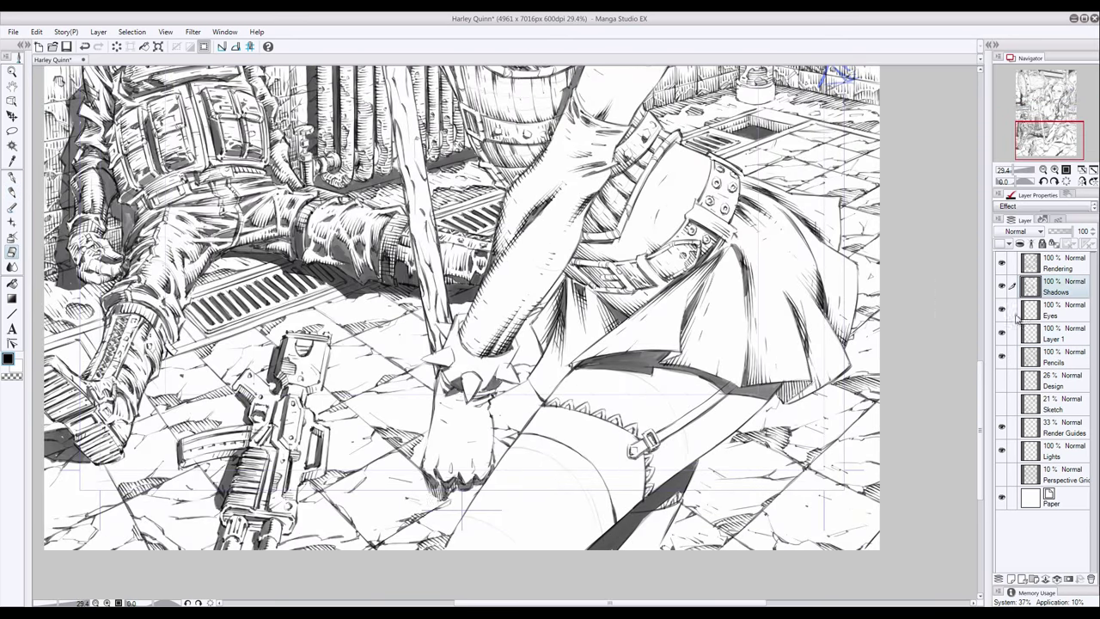
click(1055, 333)
key(p)
drag(428, 491, 454, 523)
drag(428, 486, 481, 507)
Shade the spikes and band of the planted wrist's bracelet on the Shadows layer
key(alt+bracketright)
key(alt+bracketright)
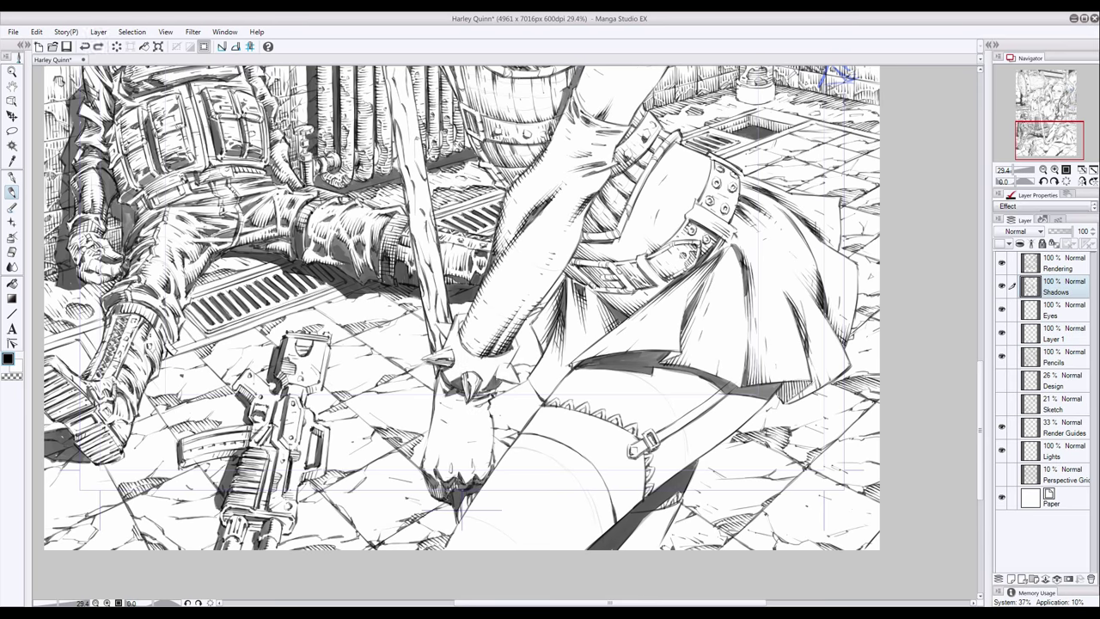
drag(422, 346, 452, 359)
drag(496, 366, 519, 384)
mouse_move(464, 332)
mouse_down()
mouse_move(450, 364)
mouse_move(464, 382)
mouse_up()
mouse_move(457, 351)
mouse_down()
mouse_move(478, 374)
mouse_move(452, 380)
mouse_up()
Add a new layer named "Fish Nets" above the Shadows layer
key(ctrl+shift+n)
text(Fish Nets)
key(Return)
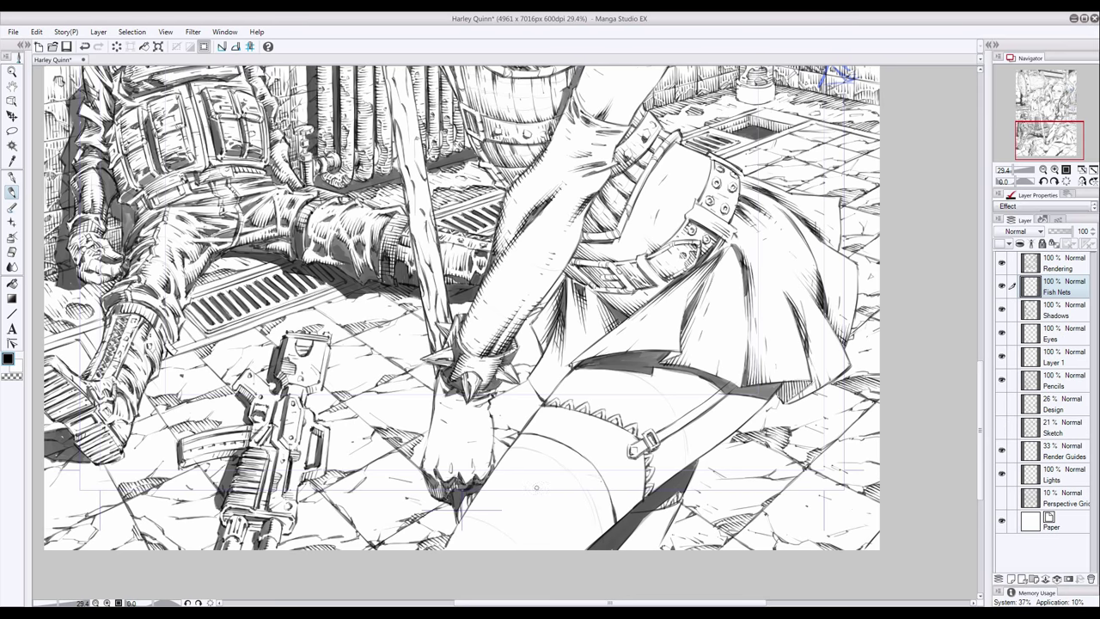
Sketch rough crossing fishnet guide lines over the bent thigh on the Fish Nets layer
drag(485, 478, 612, 517)
drag(454, 546, 591, 547)
mouse_move(581, 458)
mouse_down()
mouse_move(522, 441)
mouse_move(498, 548)
mouse_up()
drag(507, 481, 511, 545)
drag(553, 472, 530, 546)
drag(548, 440, 593, 532)
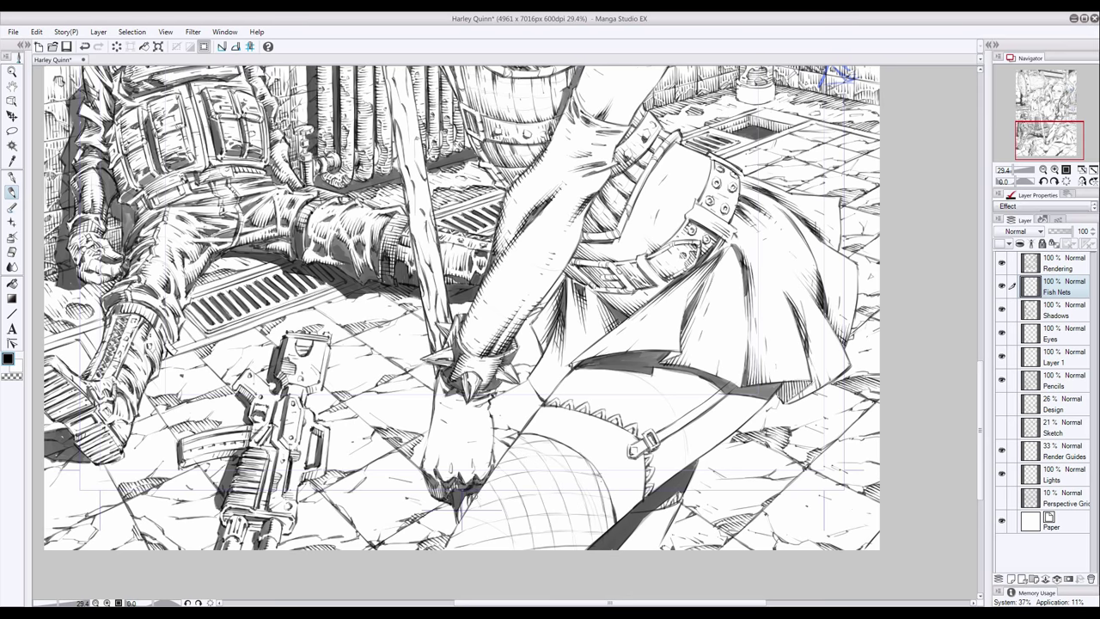
drag(481, 507, 473, 550)
Fade the Fish Nets layer to 33% and ink the lengthwise net lines of the thigh on a new layer above it
key(ctrl+shift+n)
key(Return)
drag(593, 457, 602, 533)
mouse_move(550, 438)
mouse_down()
mouse_move(585, 541)
mouse_move(574, 548)
mouse_up()
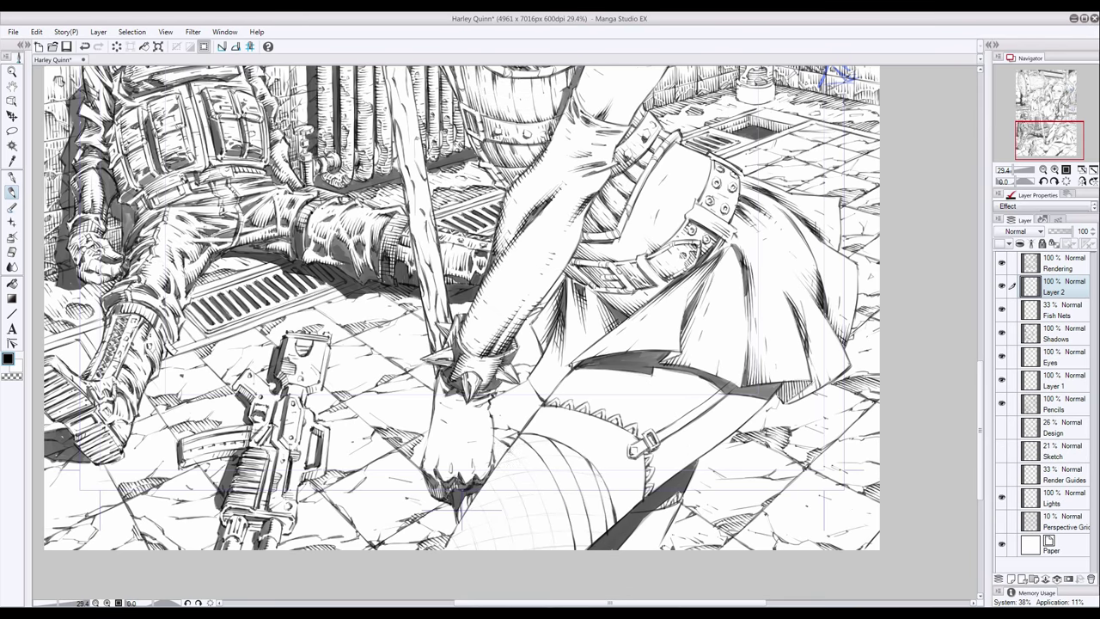
drag(509, 449, 555, 548)
drag(498, 464, 533, 548)
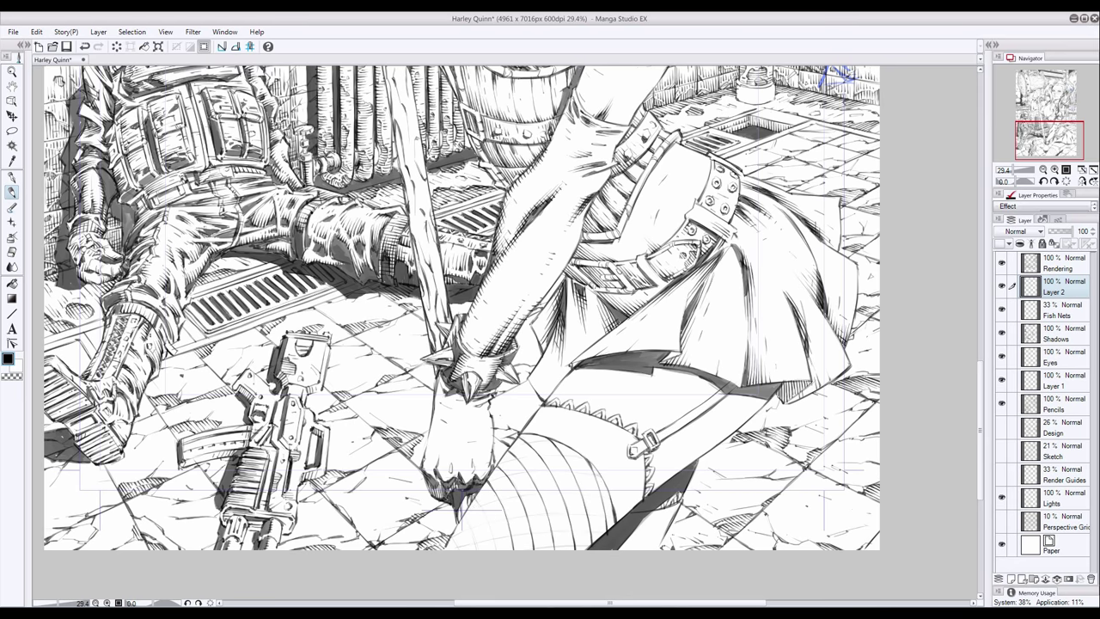
drag(478, 496, 490, 550)
drag(454, 535, 459, 550)
mouse_move(526, 445)
mouse_down()
mouse_move(561, 440)
mouse_move(536, 441)
mouse_up()
Ink the curved crosswise net lines over the thigh on Layer 2 to complete the fishnet mesh
mouse_move(497, 465)
mouse_down()
mouse_move(588, 456)
mouse_move(602, 471)
mouse_up()
drag(483, 486, 571, 469)
mouse_move(586, 497)
mouse_down()
mouse_move(611, 493)
mouse_move(467, 512)
mouse_up()
key(ctrl+z)
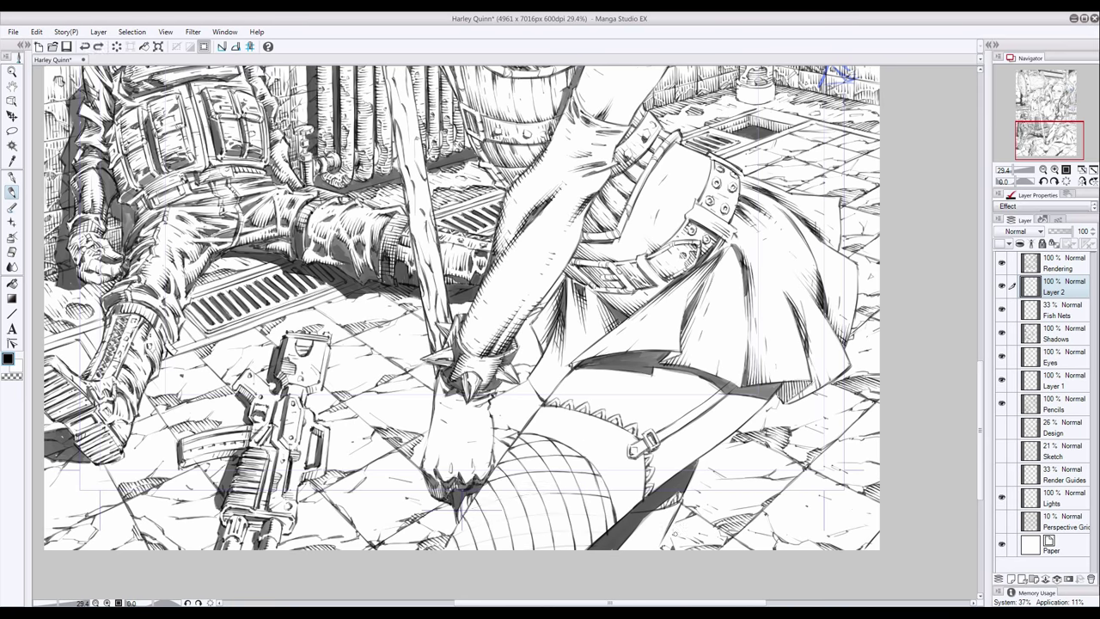
drag(553, 494, 459, 516)
key(ctrl+z)
drag(597, 492, 534, 495)
drag(551, 492, 466, 514)
drag(581, 511, 452, 534)
mouse_move(604, 531)
mouse_down()
mouse_move(462, 547)
mouse_move(540, 549)
mouse_up()
key(ctrl+z)
drag(670, 524, 622, 548)
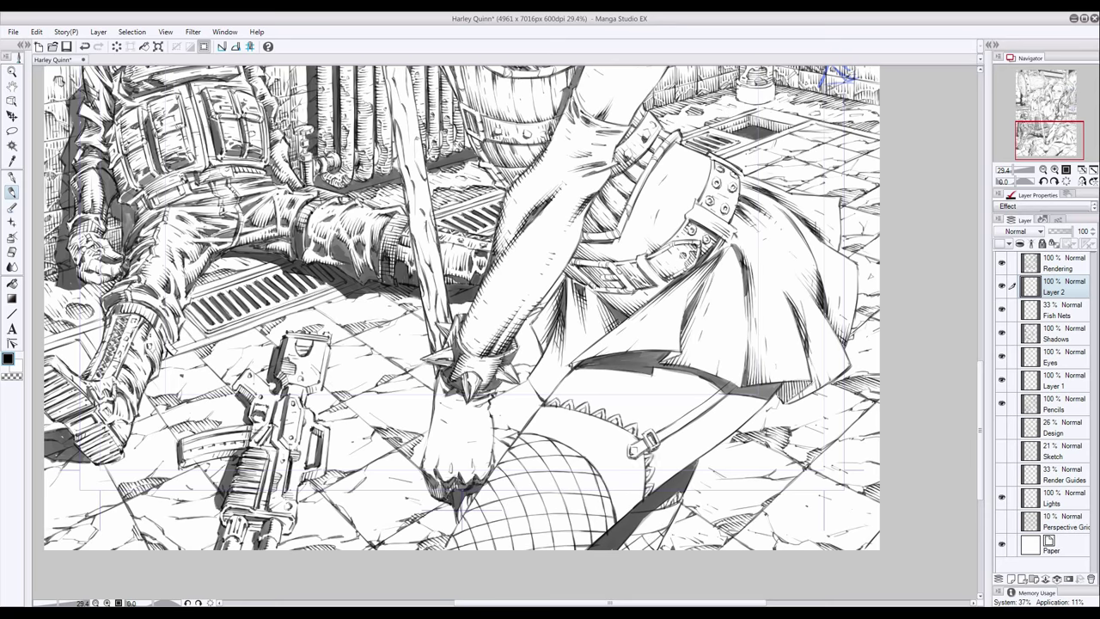
Cover the drawing with a white-filled layer at 88% opacity and rough out a new planted fist on a layer above it
key(ctrl+minus)
key(ctrl+minus)
key(ctrl+shift+n)
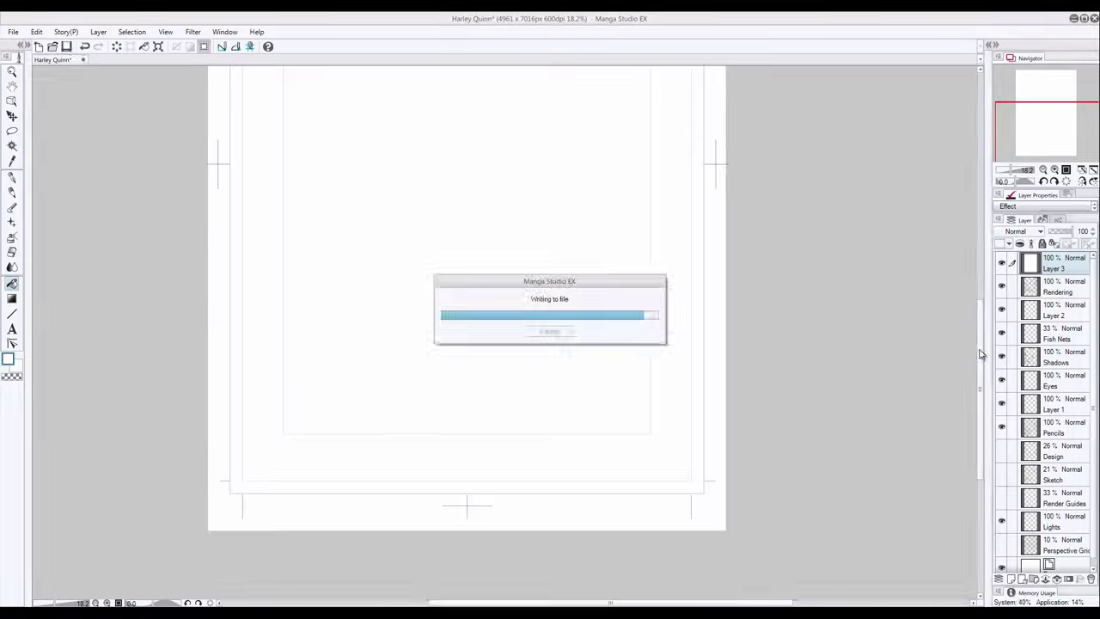
key(ctrl+shift+n)
scroll(511, 387, down, 1)
mouse_move(524, 497)
mouse_down()
mouse_move(515, 520)
mouse_move(481, 534)
mouse_move(508, 546)
mouse_up()
drag(515, 490, 482, 542)
Draw clean outlines of the planted fist, wrist creases and knuckles on a new Layer 5 over the 52% rough sketch
key(ctrl+shift+n)
key(ctrl+plus)
key(ctrl+plus)
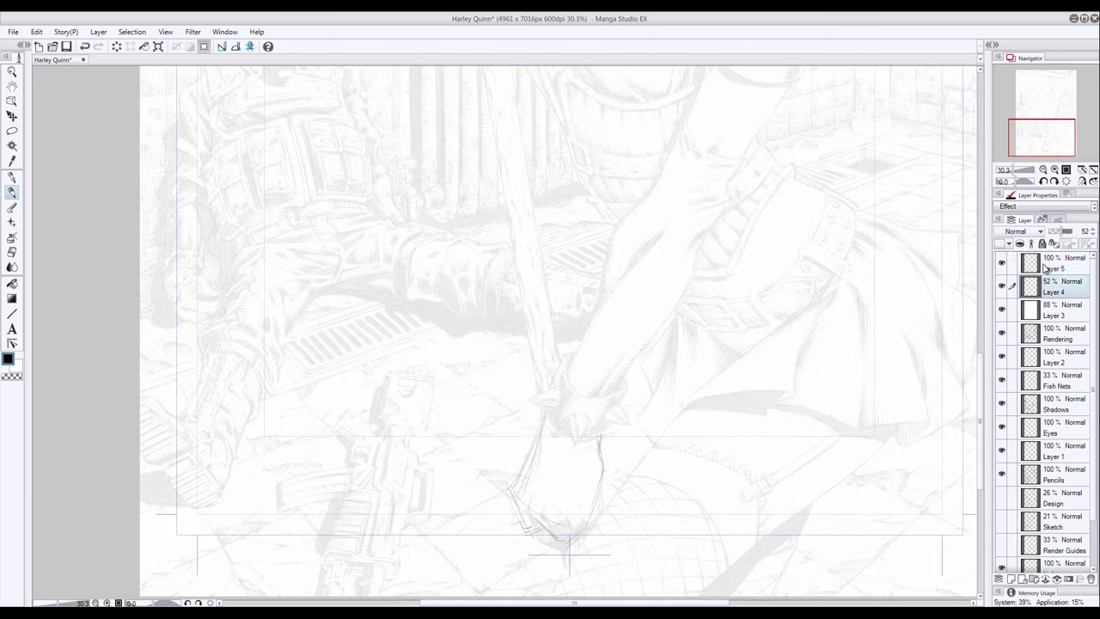
mouse_move(545, 411)
mouse_down()
mouse_move(522, 531)
mouse_move(584, 526)
mouse_move(593, 541)
mouse_up()
drag(577, 434, 606, 440)
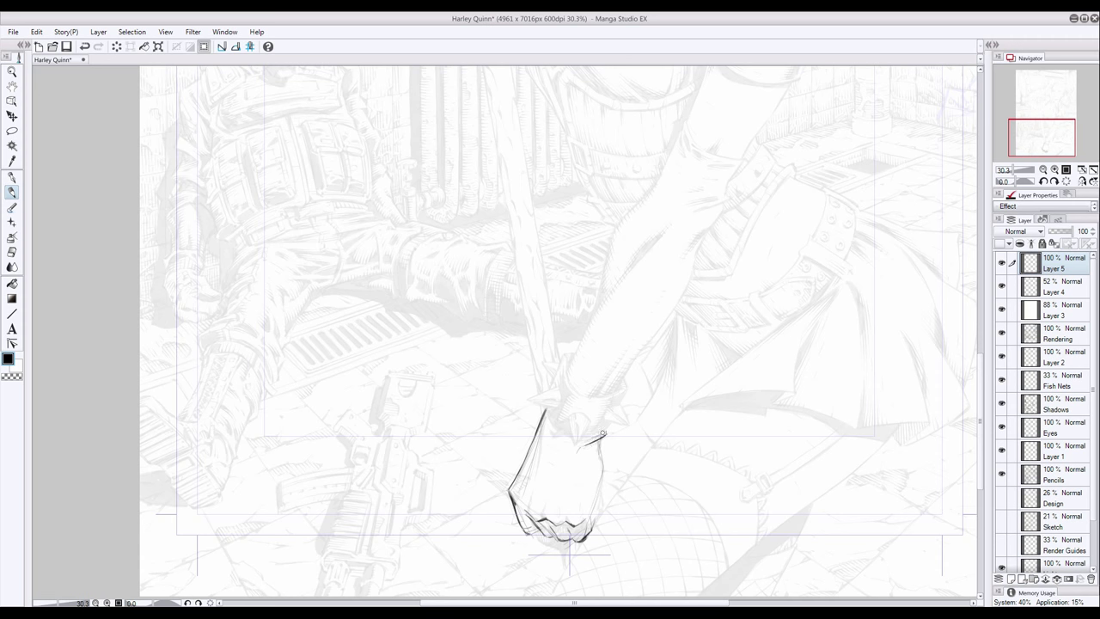
mouse_move(547, 411)
mouse_down()
mouse_move(601, 442)
mouse_move(590, 519)
mouse_up()
drag(600, 440, 601, 485)
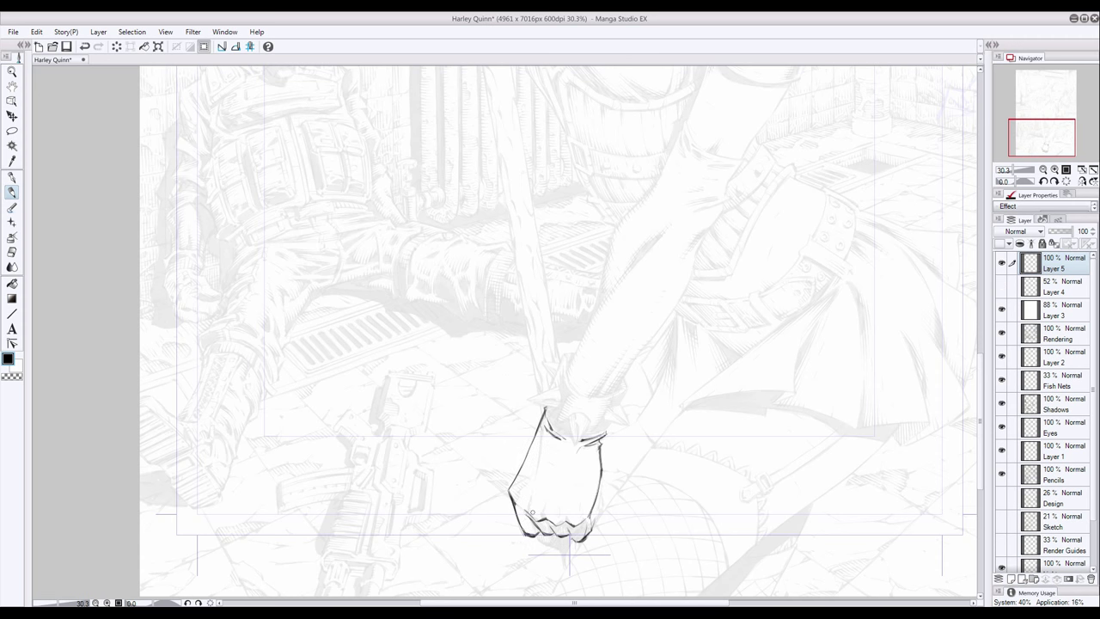
drag(524, 519, 587, 540)
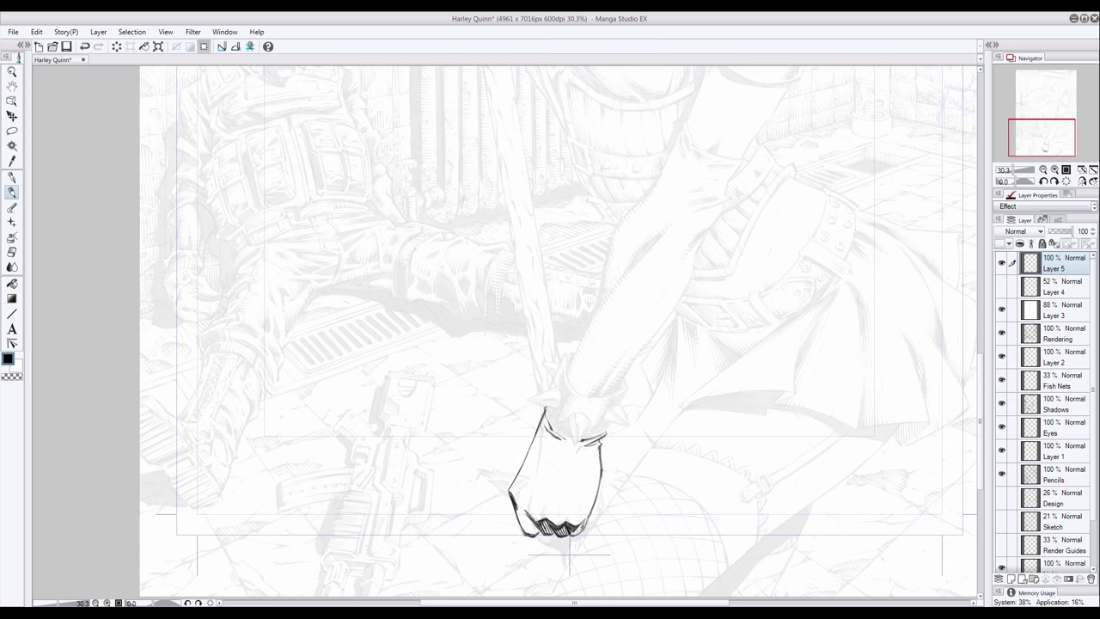
Hatch the knuckles, fingers and back of the planted fist on Layer 5
drag(563, 503, 594, 536)
mouse_move(514, 497)
mouse_down()
mouse_move(511, 518)
mouse_move(534, 519)
mouse_up()
drag(546, 514, 553, 523)
drag(560, 500, 574, 525)
mouse_move(583, 487)
mouse_down()
mouse_move(586, 516)
mouse_move(555, 524)
mouse_up()
mouse_move(533, 482)
mouse_down()
mouse_move(540, 517)
mouse_move(572, 524)
mouse_up()
mouse_move(515, 488)
mouse_down()
mouse_move(514, 509)
mouse_move(528, 516)
mouse_up()
drag(524, 527, 540, 536)
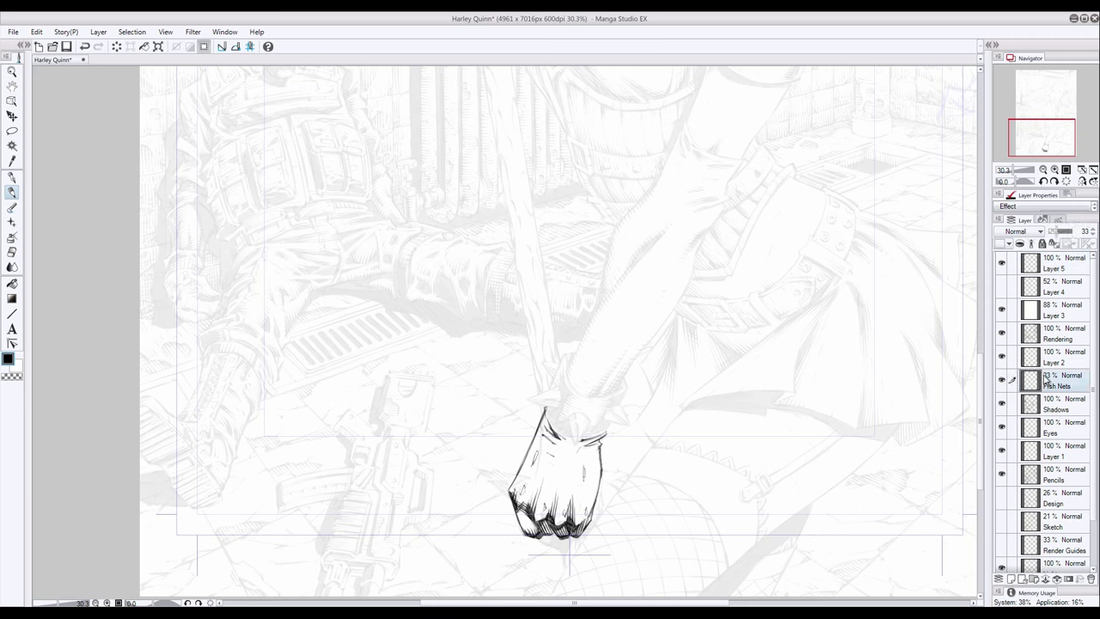
Hide the Fish Nets guide and the white Layer 3, and erase the old hand's lines beneath the new fist
click(1001, 379)
click(1001, 263)
click(1057, 403)
click(1001, 263)
key(e)
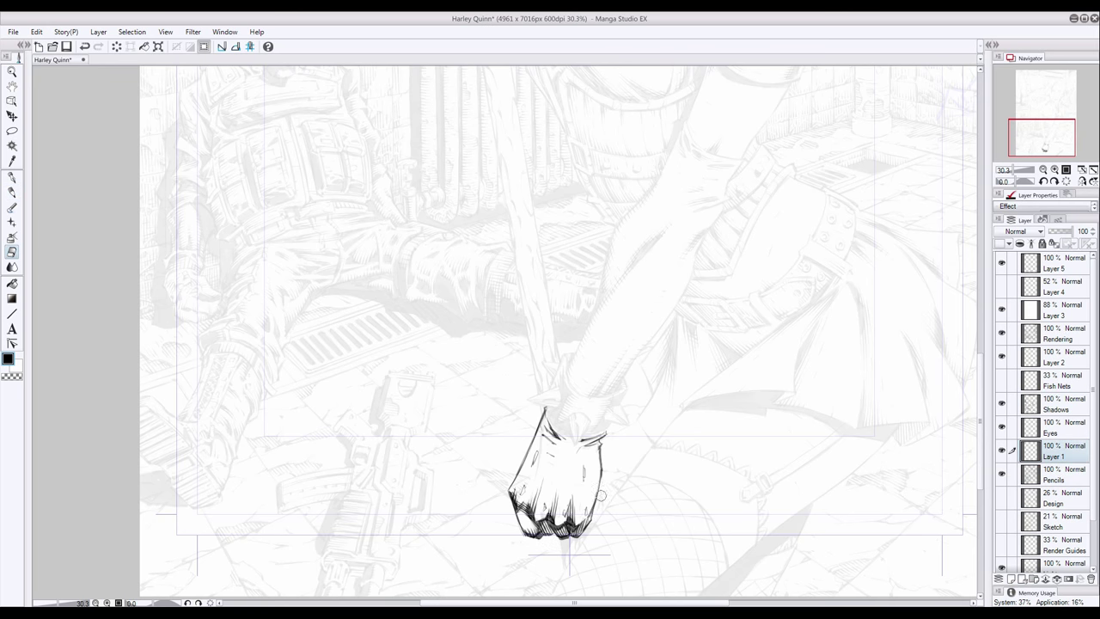
click(1001, 308)
click(1057, 449)
Merge the new fist on Layer 5 and the Layer 1 artwork into the Pencils layer
drag(1057, 263, 1057, 461)
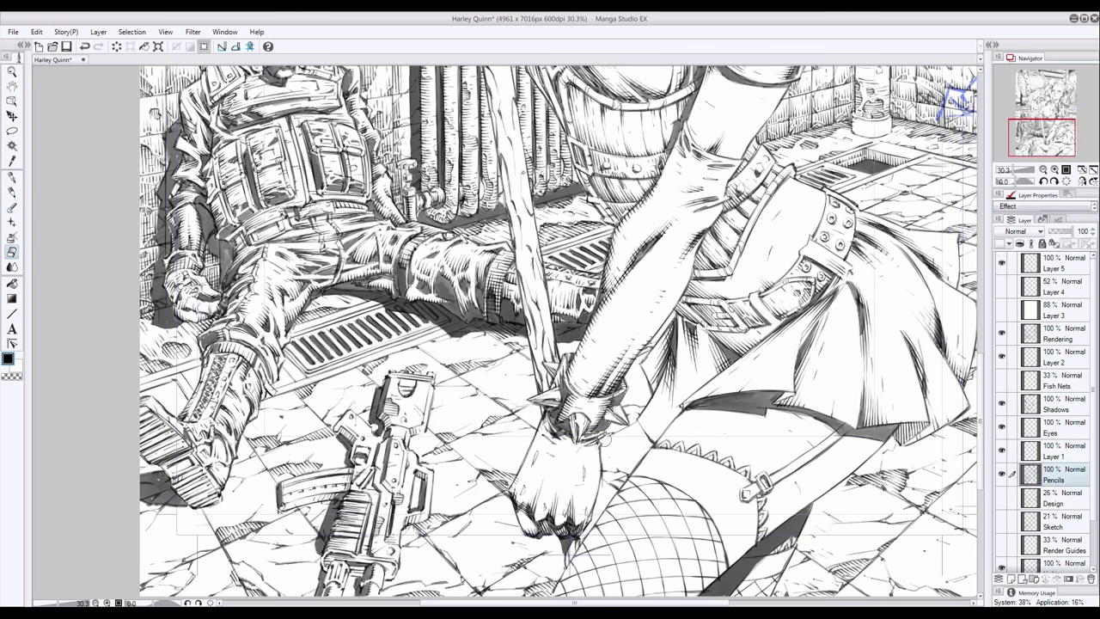
key(p)
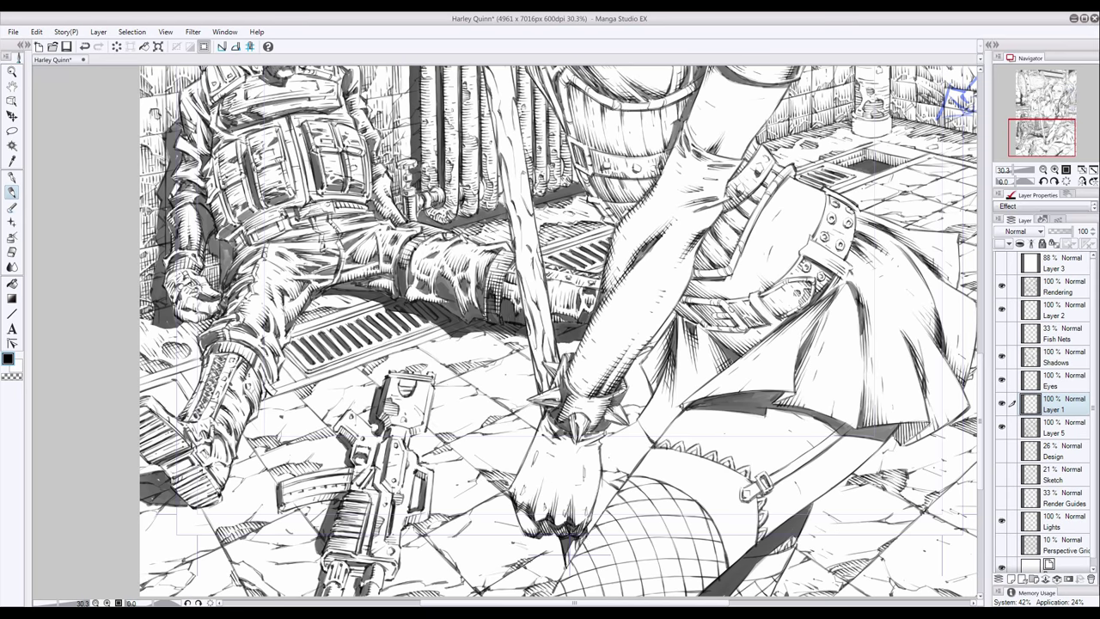
right_click(1057, 408)
click(1031, 386)
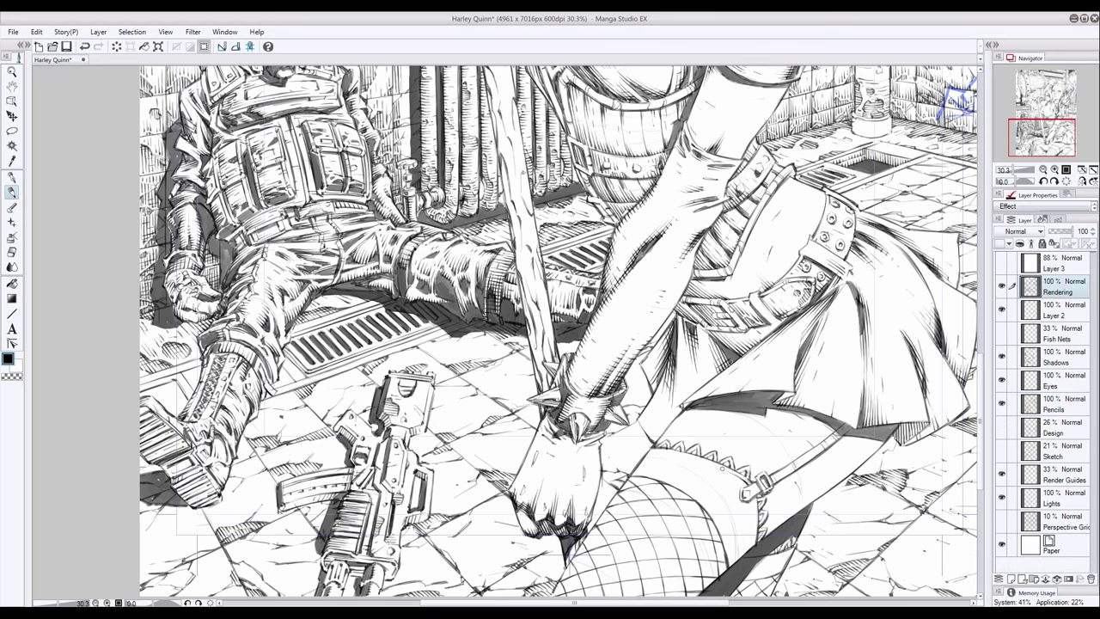
Hatch the stocking's lace band and the shaded edge of the thigh on the Rendering layer, and hide the Render Guides
drag(723, 470, 649, 455)
mouse_move(753, 498)
mouse_down()
mouse_move(753, 550)
mouse_move(729, 567)
mouse_up()
drag(713, 486, 681, 509)
drag(760, 552, 794, 562)
drag(692, 492, 643, 461)
mouse_move(727, 528)
mouse_down()
mouse_move(736, 565)
mouse_move(743, 509)
mouse_move(744, 536)
mouse_up()
drag(731, 536, 736, 562)
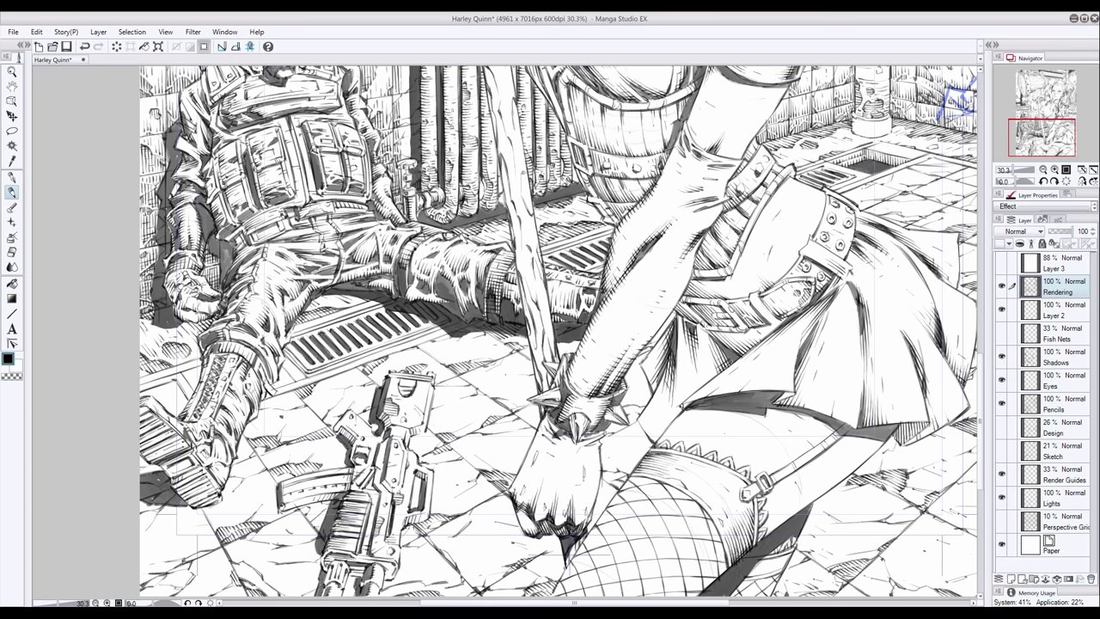
drag(654, 452, 638, 473)
drag(749, 534, 746, 550)
click(1001, 473)
Examine the rendering of both figures, the mallet and the background for areas that still need work
scroll(559, 335, up, 5)
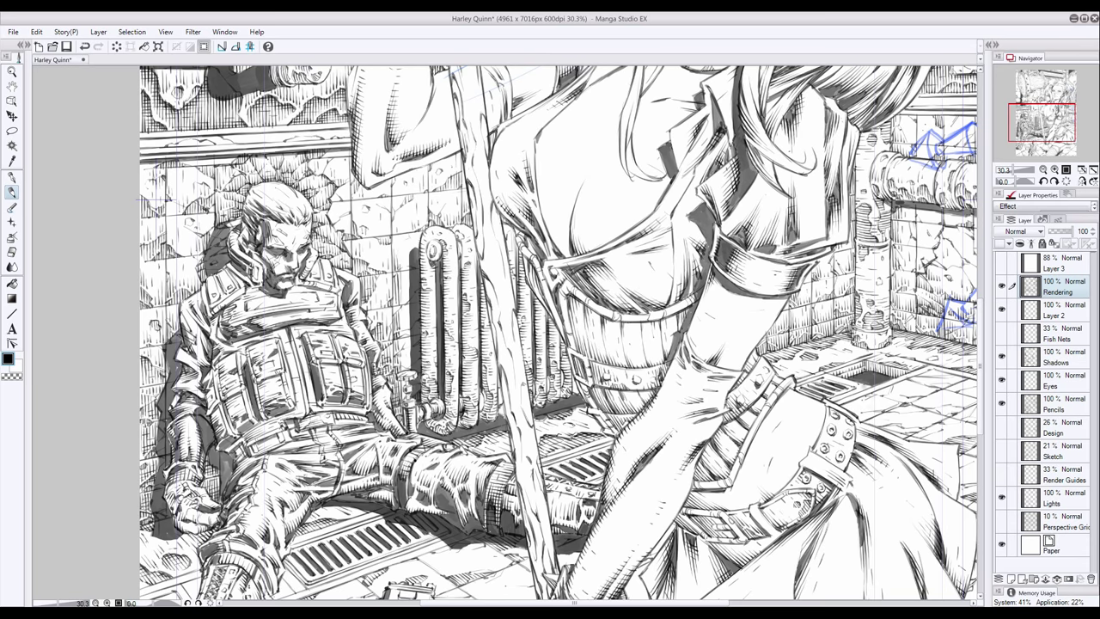
scroll(516, 336, right, 2)
scroll(516, 335, down, 3)
scroll(516, 335, left, 4)
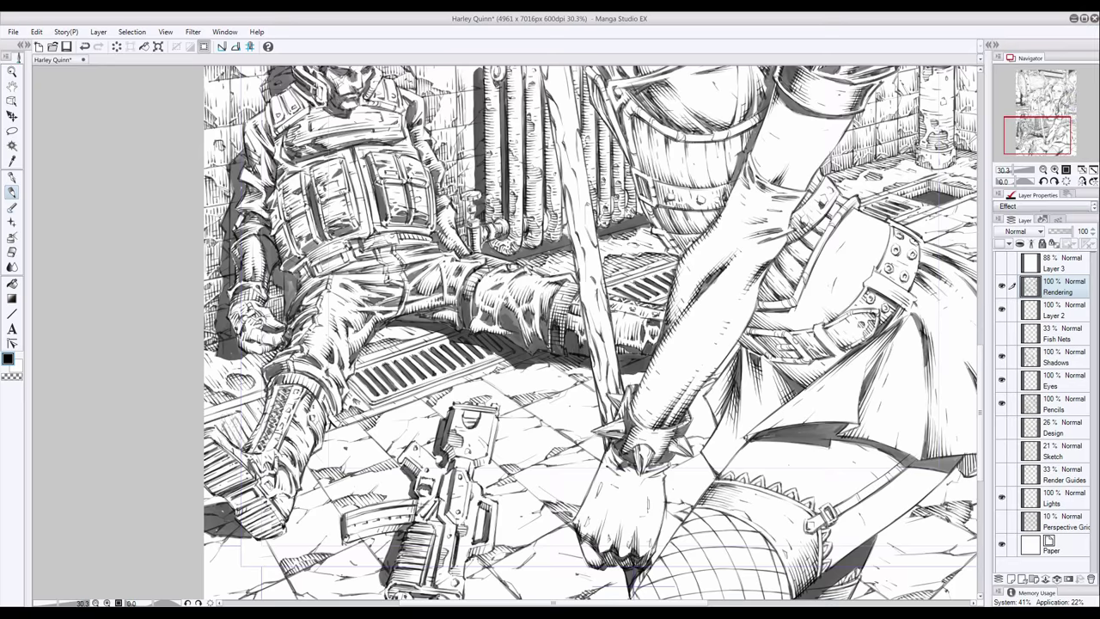
scroll(249, 413, up, 3)
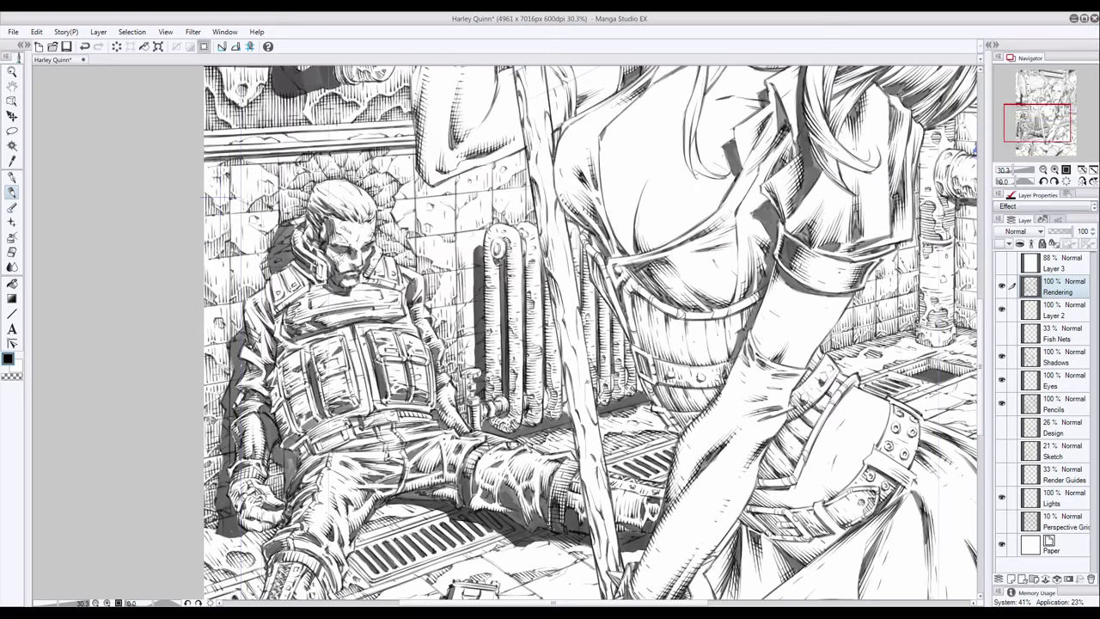
scroll(593, 335, down, 2)
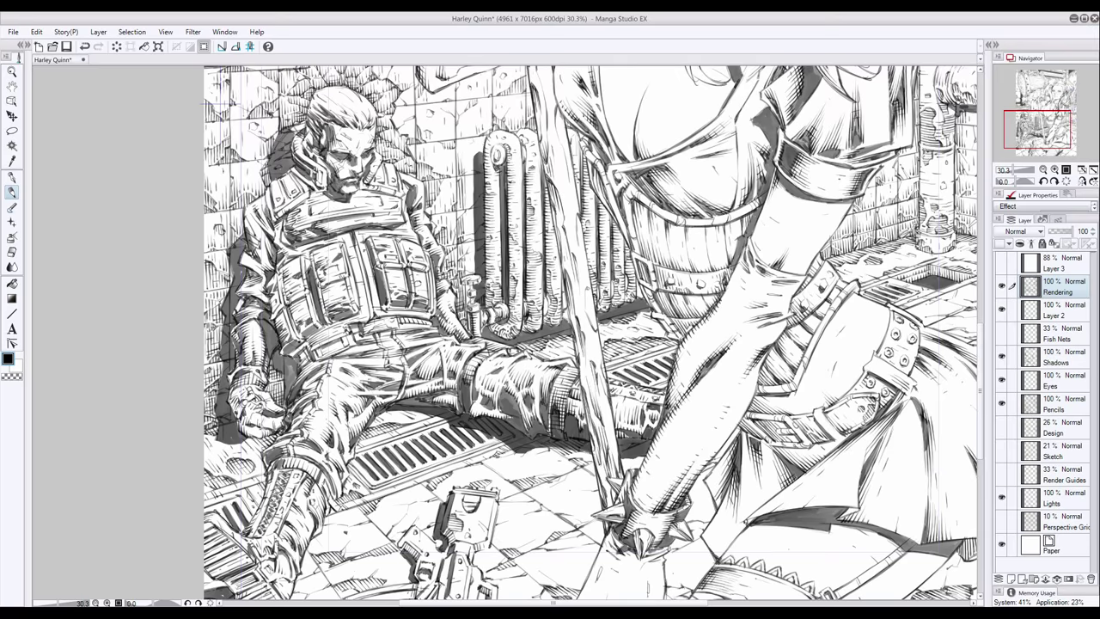
scroll(593, 335, up, 6)
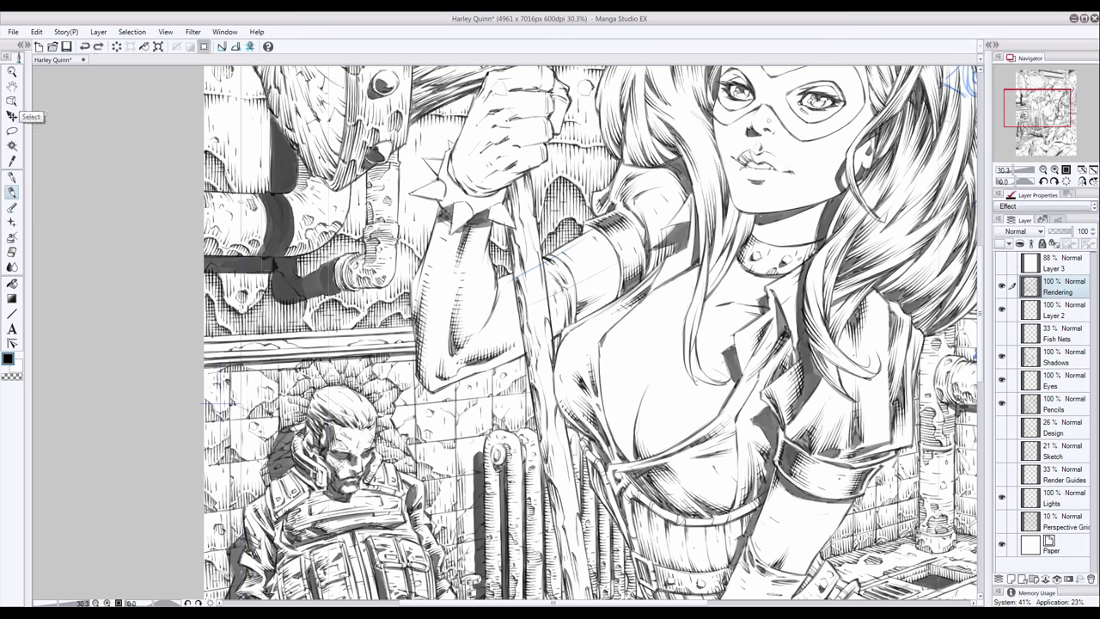
scroll(542, 374, down, 5)
scroll(590, 333, up, 7)
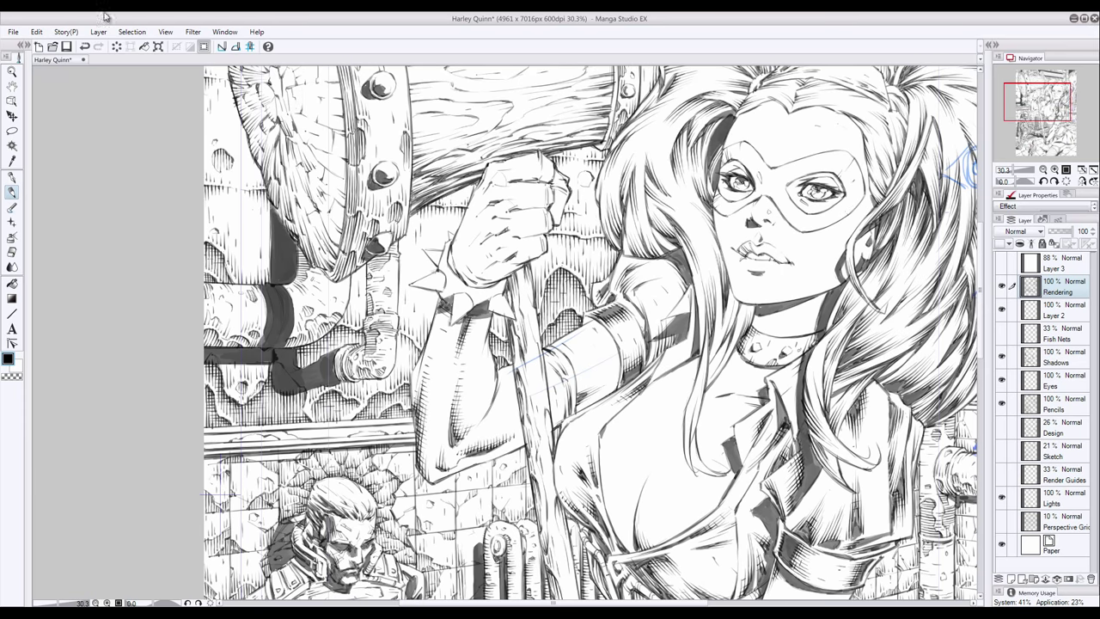
Touch up the spikes and band of the raised wrist's bracelet on the Rendering and Pencils layers
drag(454, 292, 464, 326)
mouse_move(413, 276)
mouse_down()
mouse_move(513, 318)
mouse_move(497, 318)
mouse_move(438, 251)
mouse_up()
click(1057, 404)
drag(447, 245, 455, 232)
mouse_move(440, 284)
mouse_down()
mouse_move(457, 249)
mouse_move(452, 301)
mouse_up()
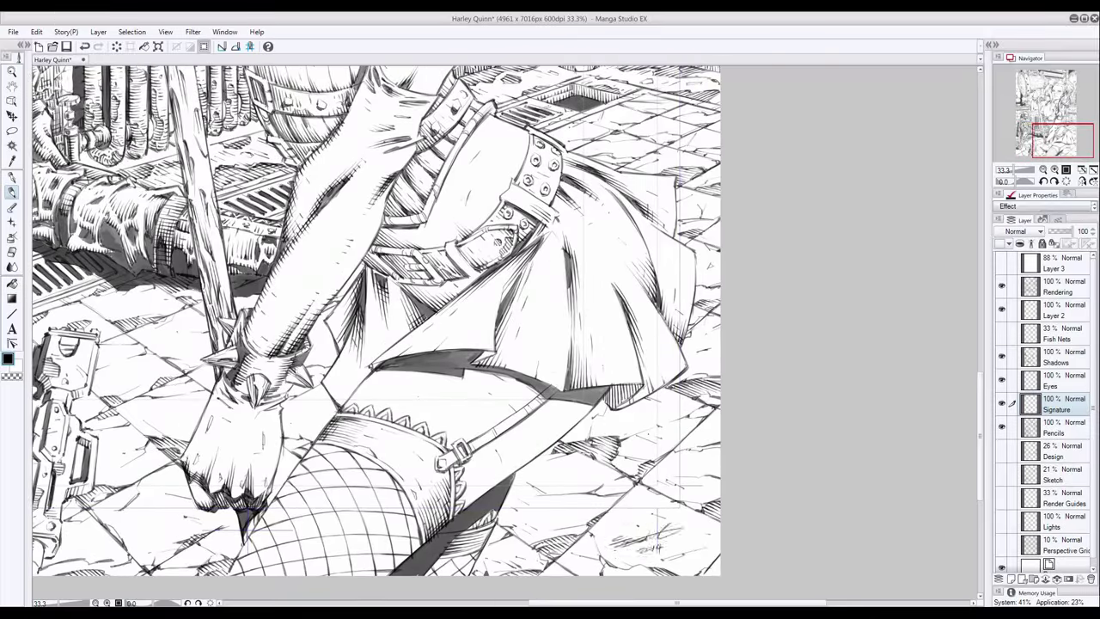
Bring the whole page into view and open the file commands for the finished illustration
click(1082, 181)
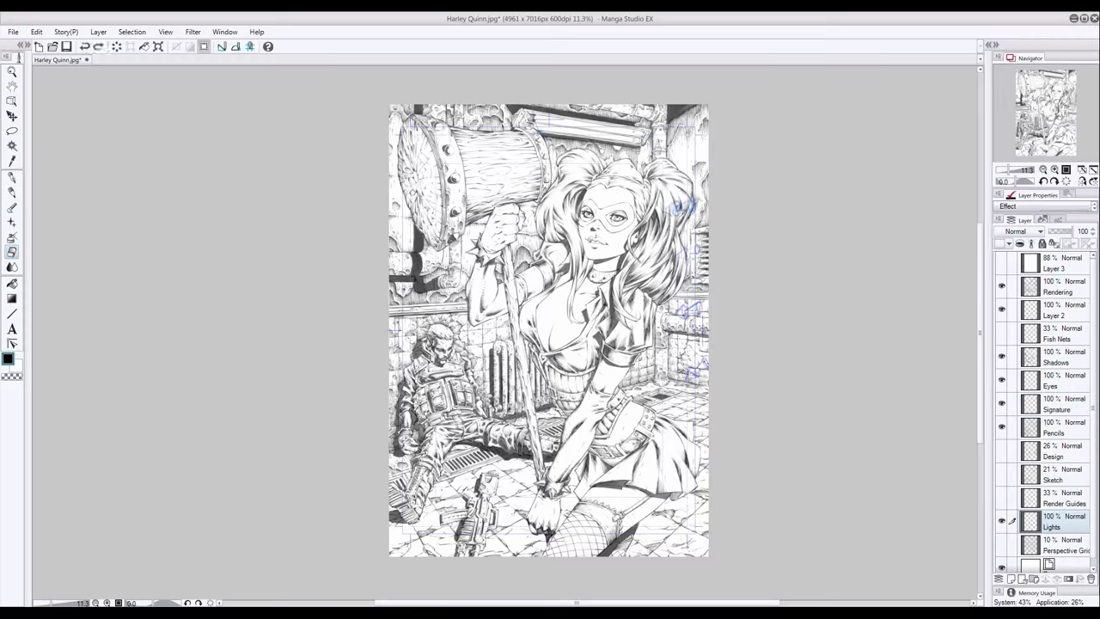
click(13, 32)
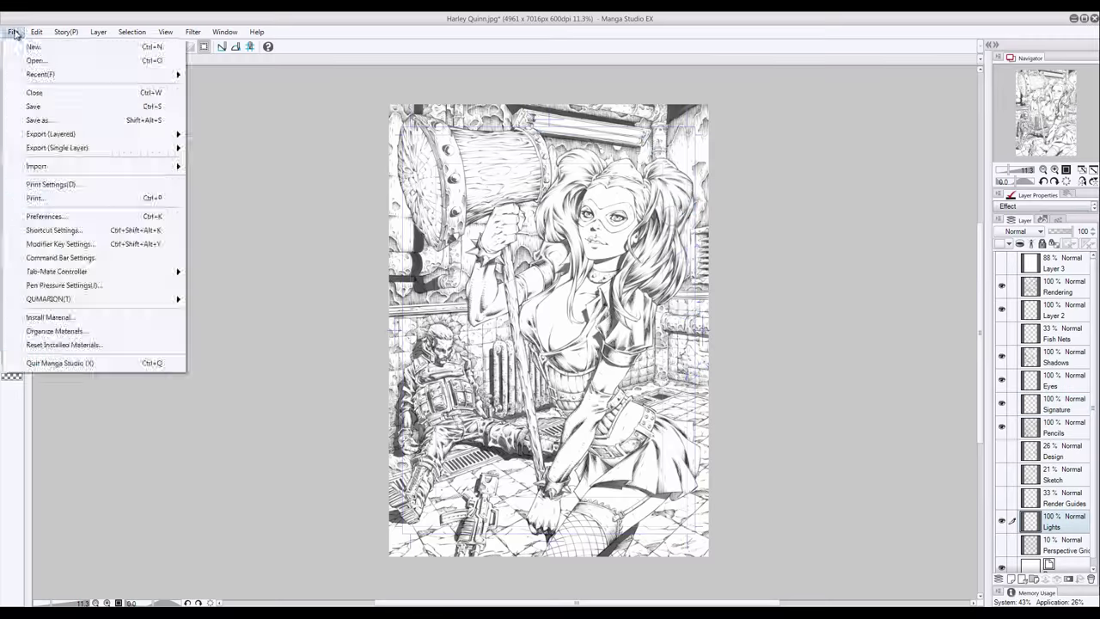